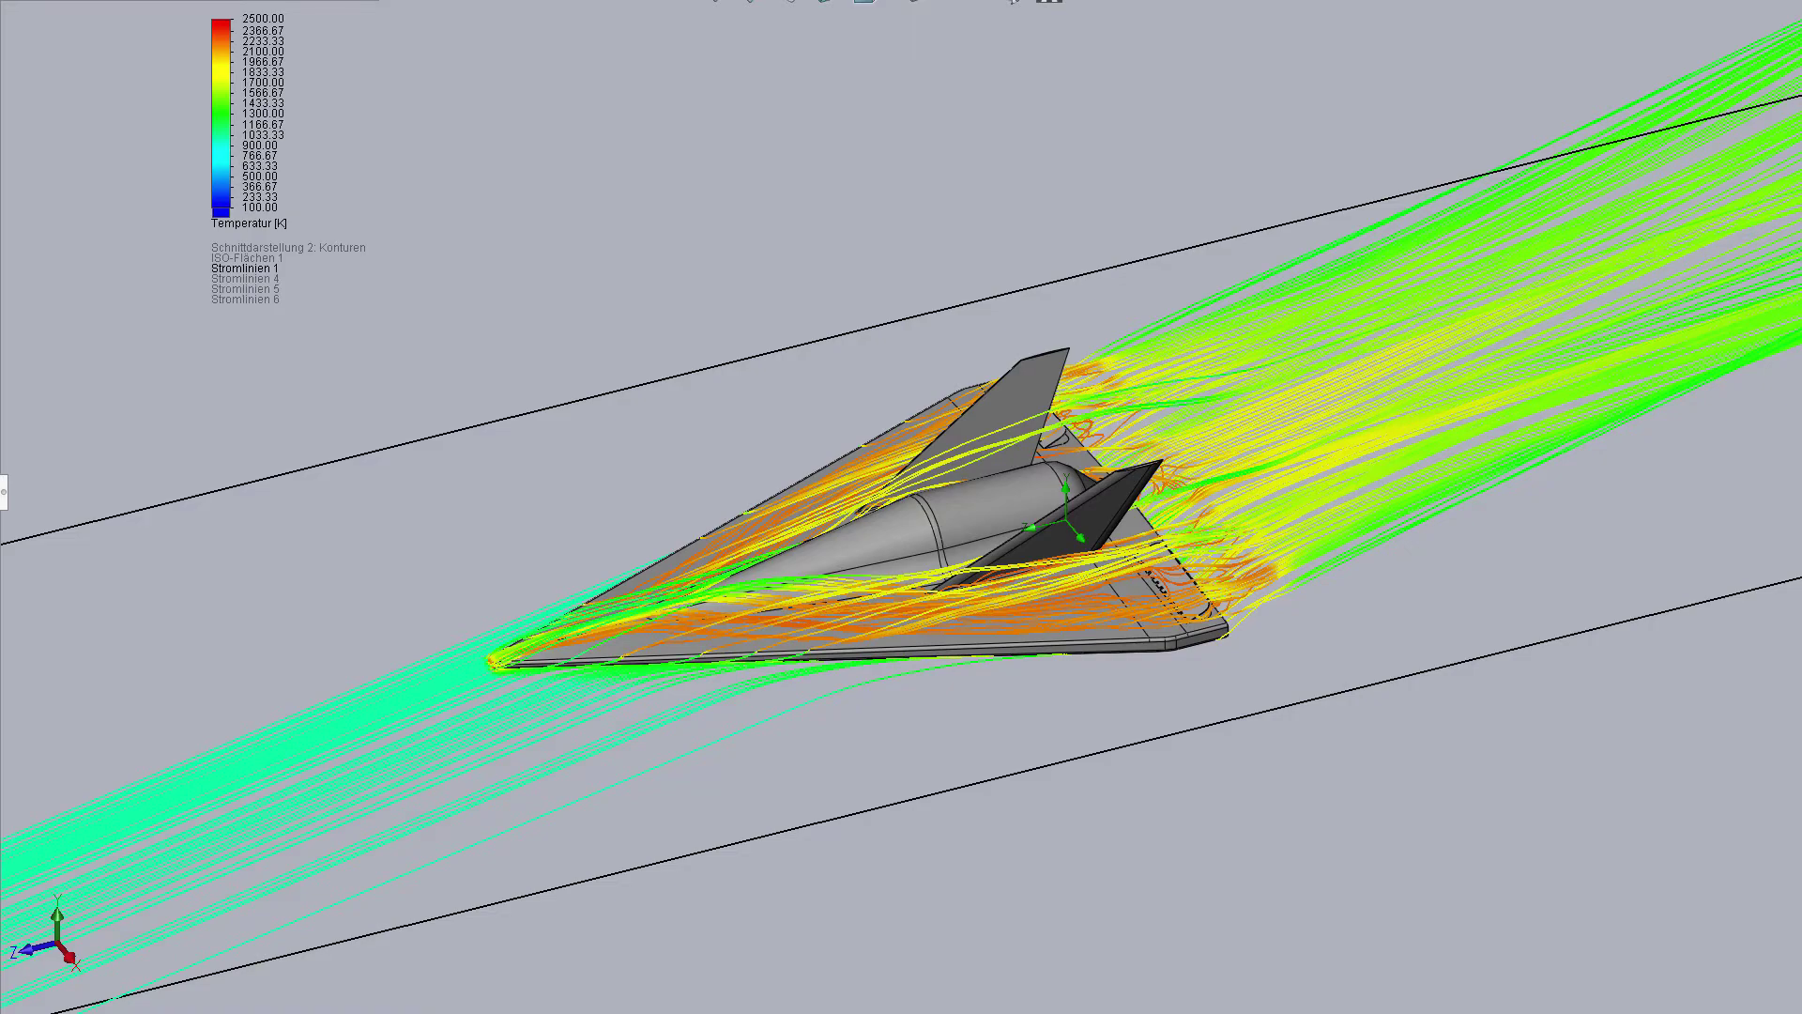
Zoom and orbit the view around the spaceplane and its temperature streamlines.
scroll(1114, 242, up, 1)
mouse_move(1086, 250)
middle_down()
mouse_move(618, 610)
mouse_move(656, 676)
mouse_move(483, 511)
mouse_move(672, 301)
mouse_move(855, 373)
mouse_move(933, 254)
mouse_move(544, 744)
mouse_move(761, 841)
mouse_move(892, 807)
middle_up()
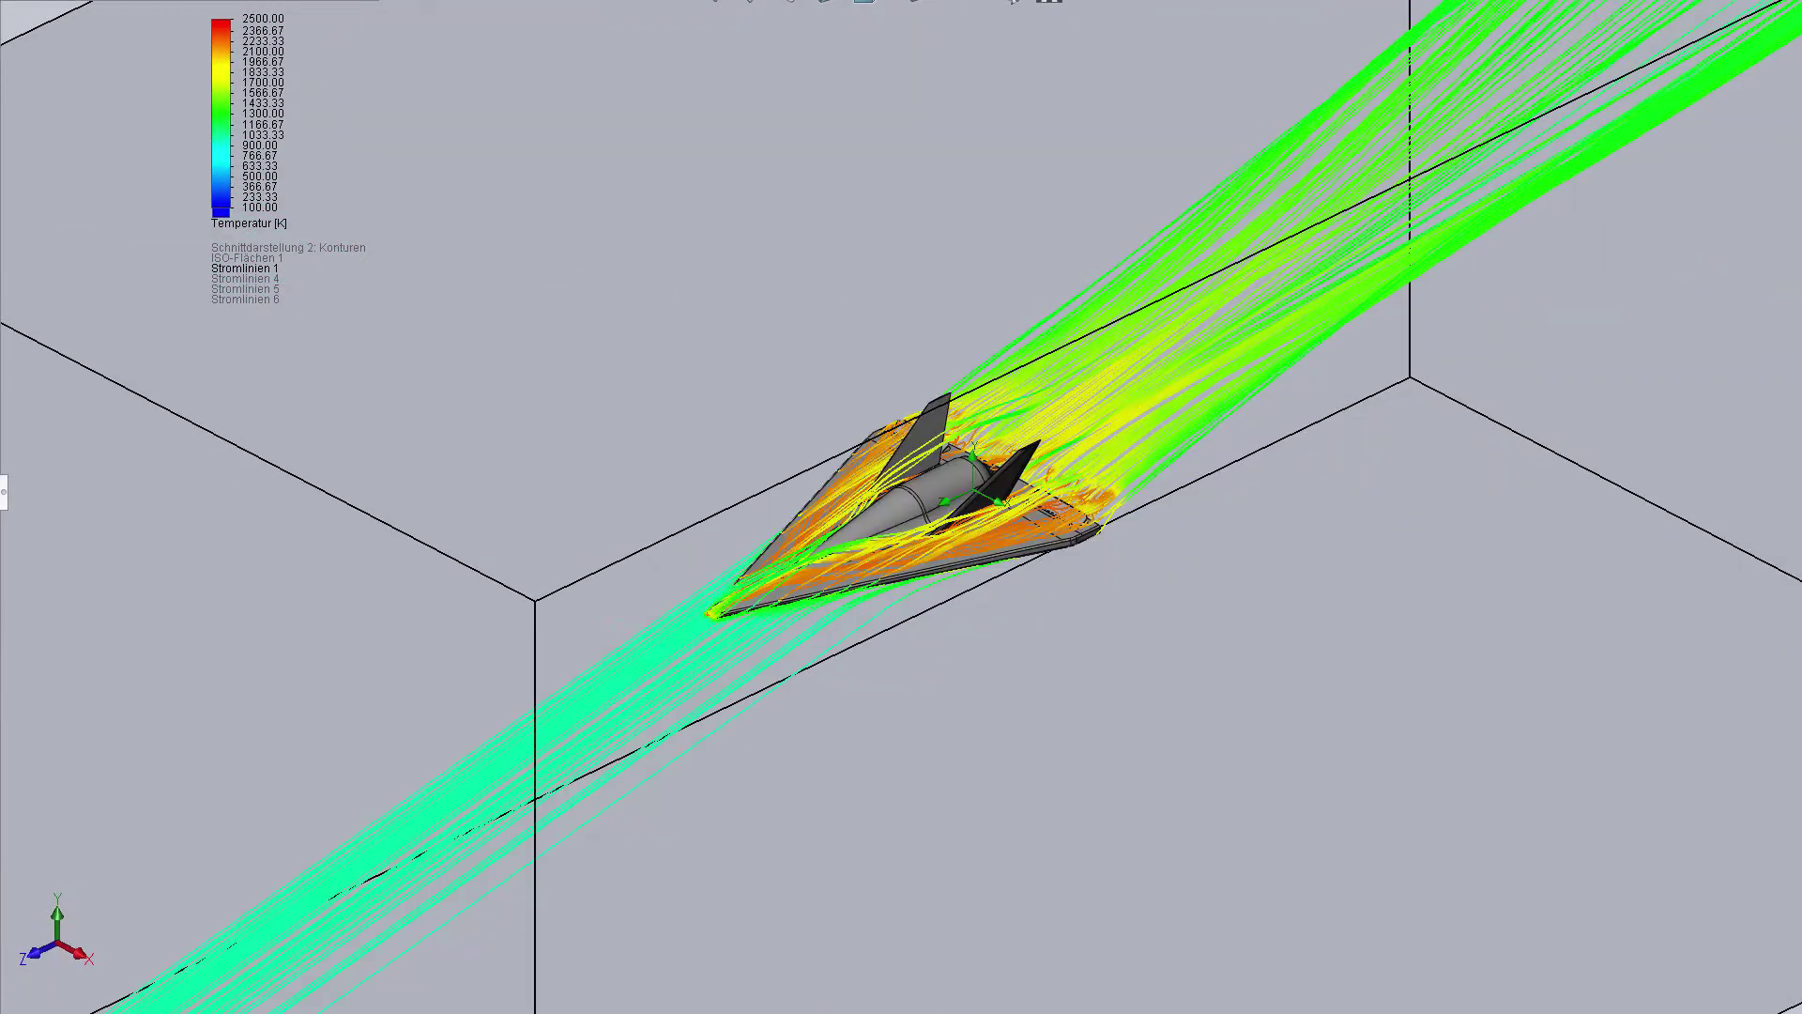
Orbit the whole flow-domain box and aircraft to an isometric angle.
scroll(797, 744, up, 3)
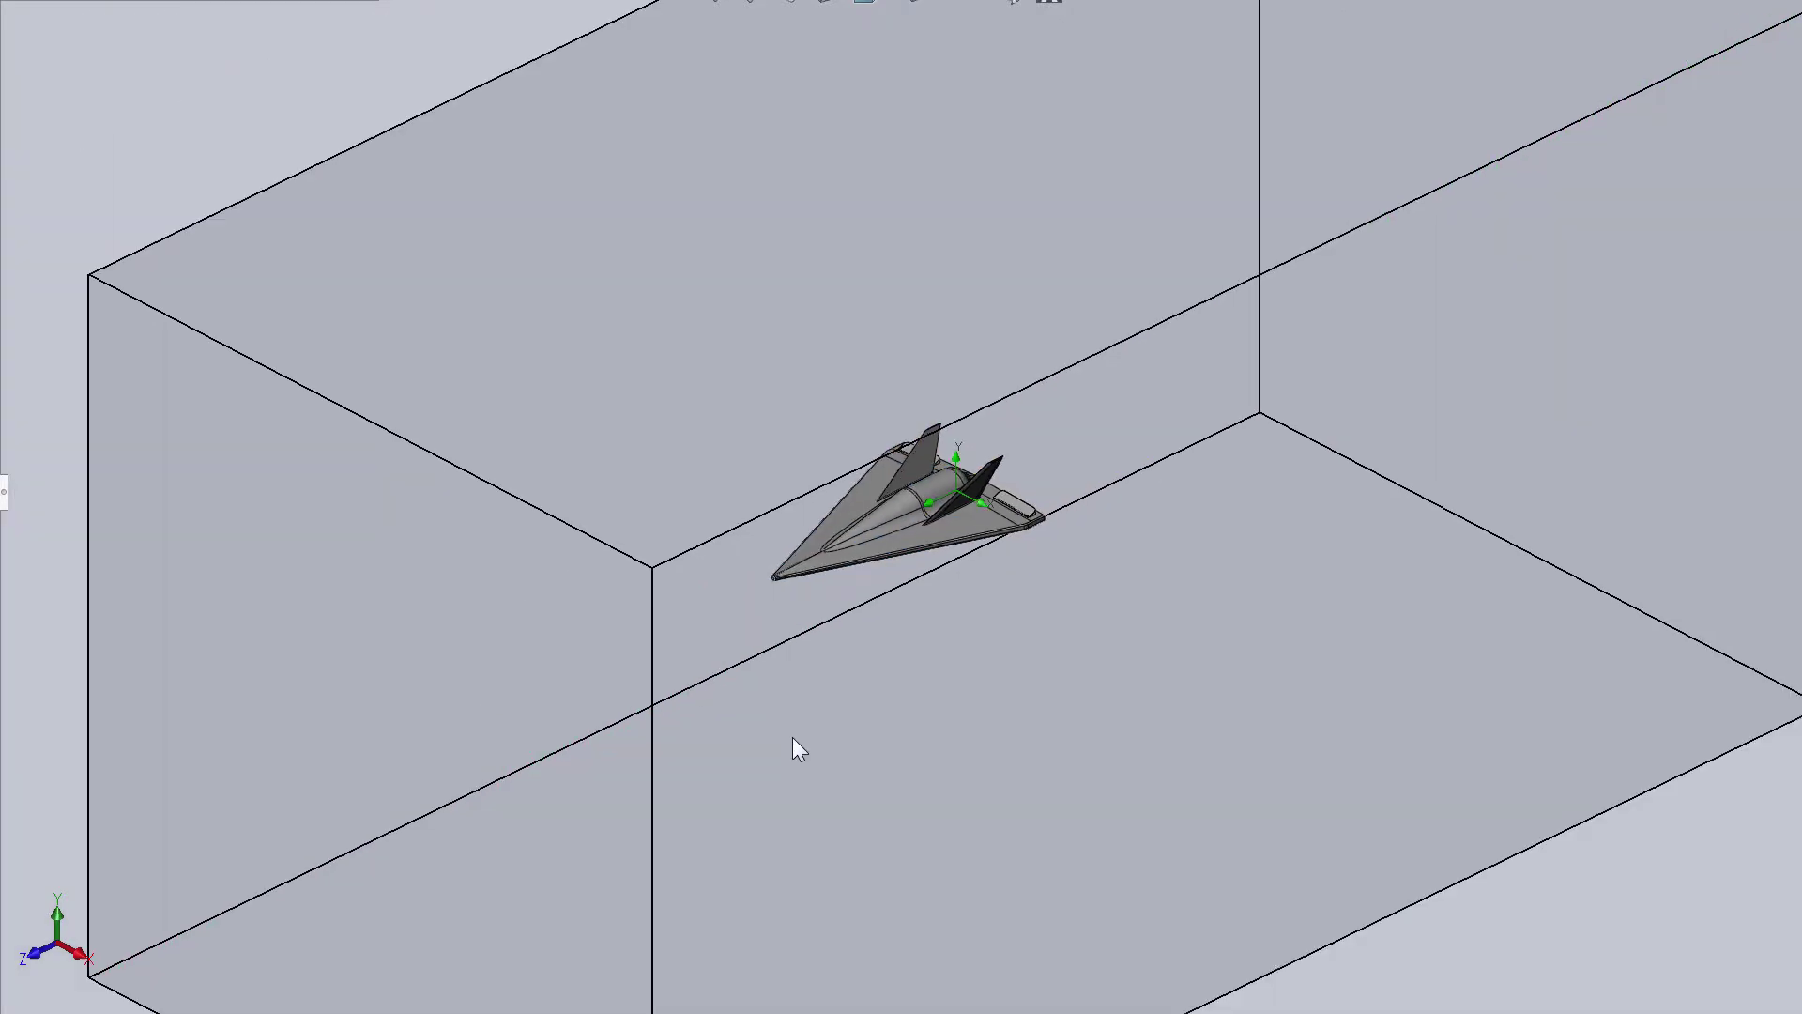
scroll(825, 688, up, 5)
middle_drag(825, 688, 1022, 370)
scroll(978, 414, down, 2)
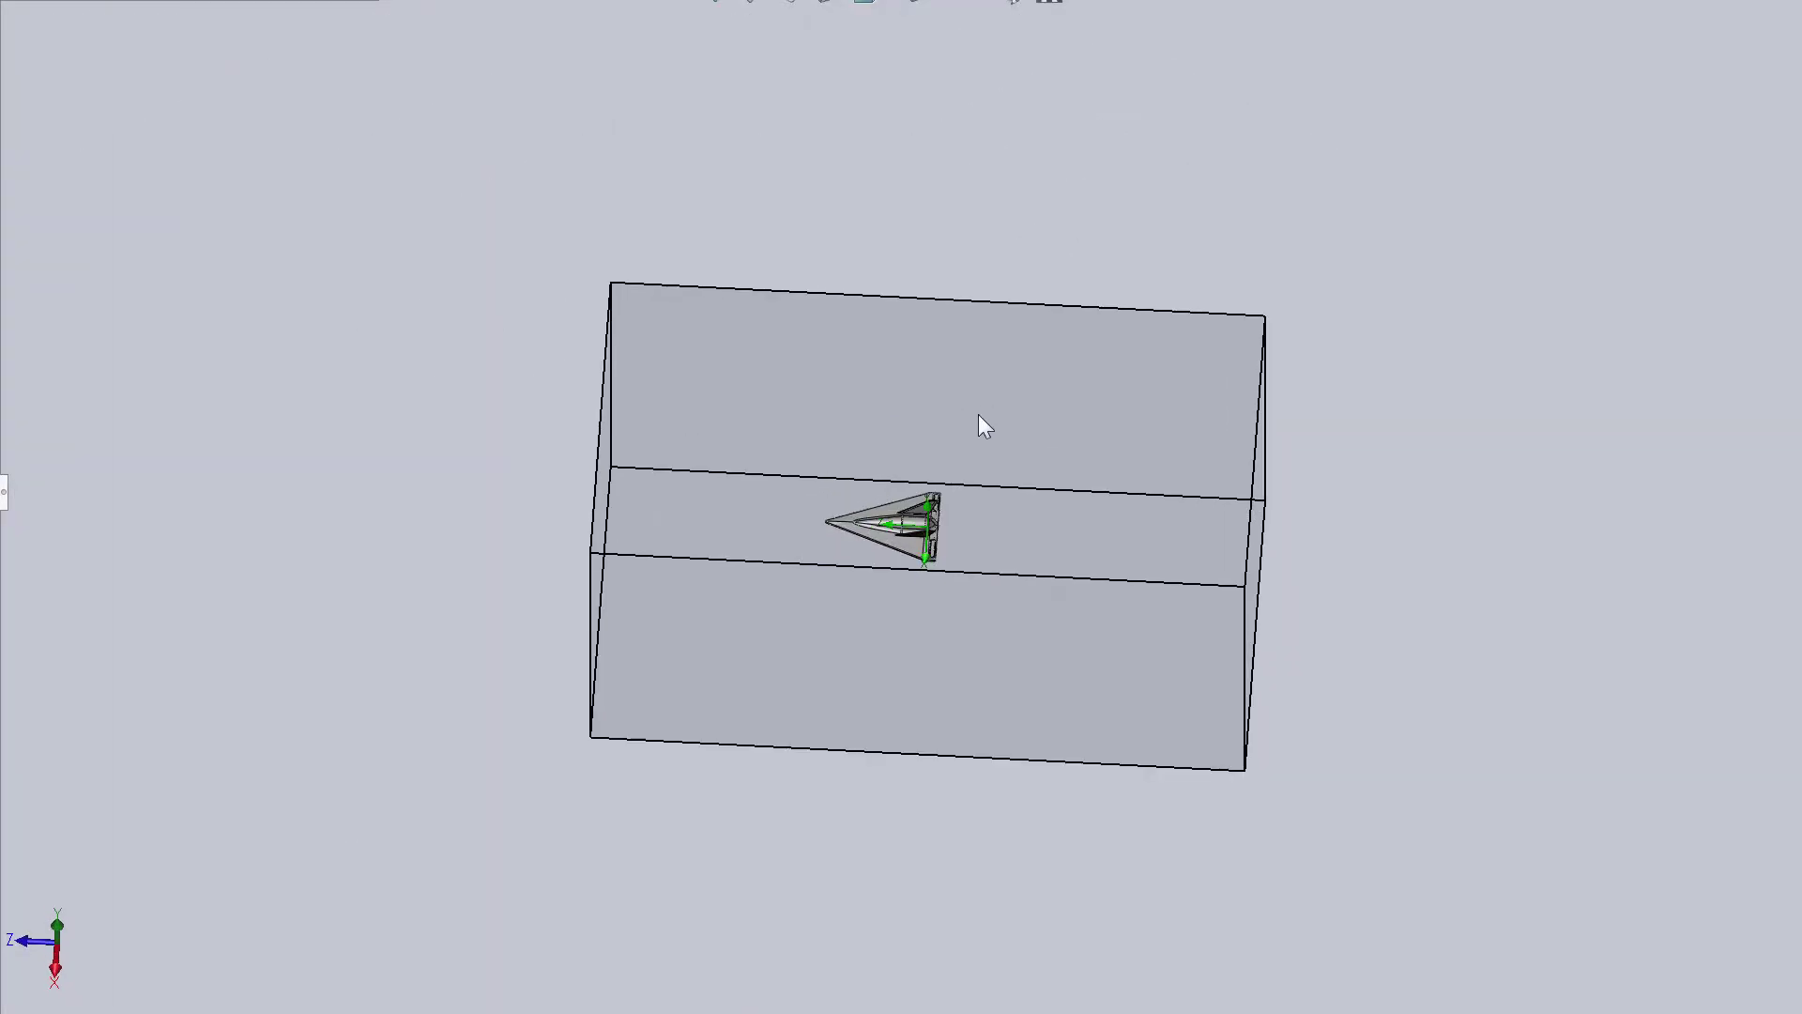
mouse_move(718, 457)
middle_down()
mouse_move(776, 821)
mouse_move(1158, 872)
mouse_move(608, 849)
mouse_move(1006, 751)
mouse_move(668, 792)
mouse_move(1079, 663)
mouse_move(1138, 736)
mouse_move(920, 692)
mouse_move(1292, 603)
mouse_move(808, 733)
mouse_move(1195, 668)
mouse_move(751, 767)
mouse_move(1796, 221)
mouse_move(1372, 293)
mouse_move(966, 728)
mouse_move(611, 869)
mouse_move(189, 869)
mouse_move(713, 672)
middle_up()
scroll(887, 488, down, 2)
scroll(853, 543, down, 2)
scroll(831, 486, down, 3)
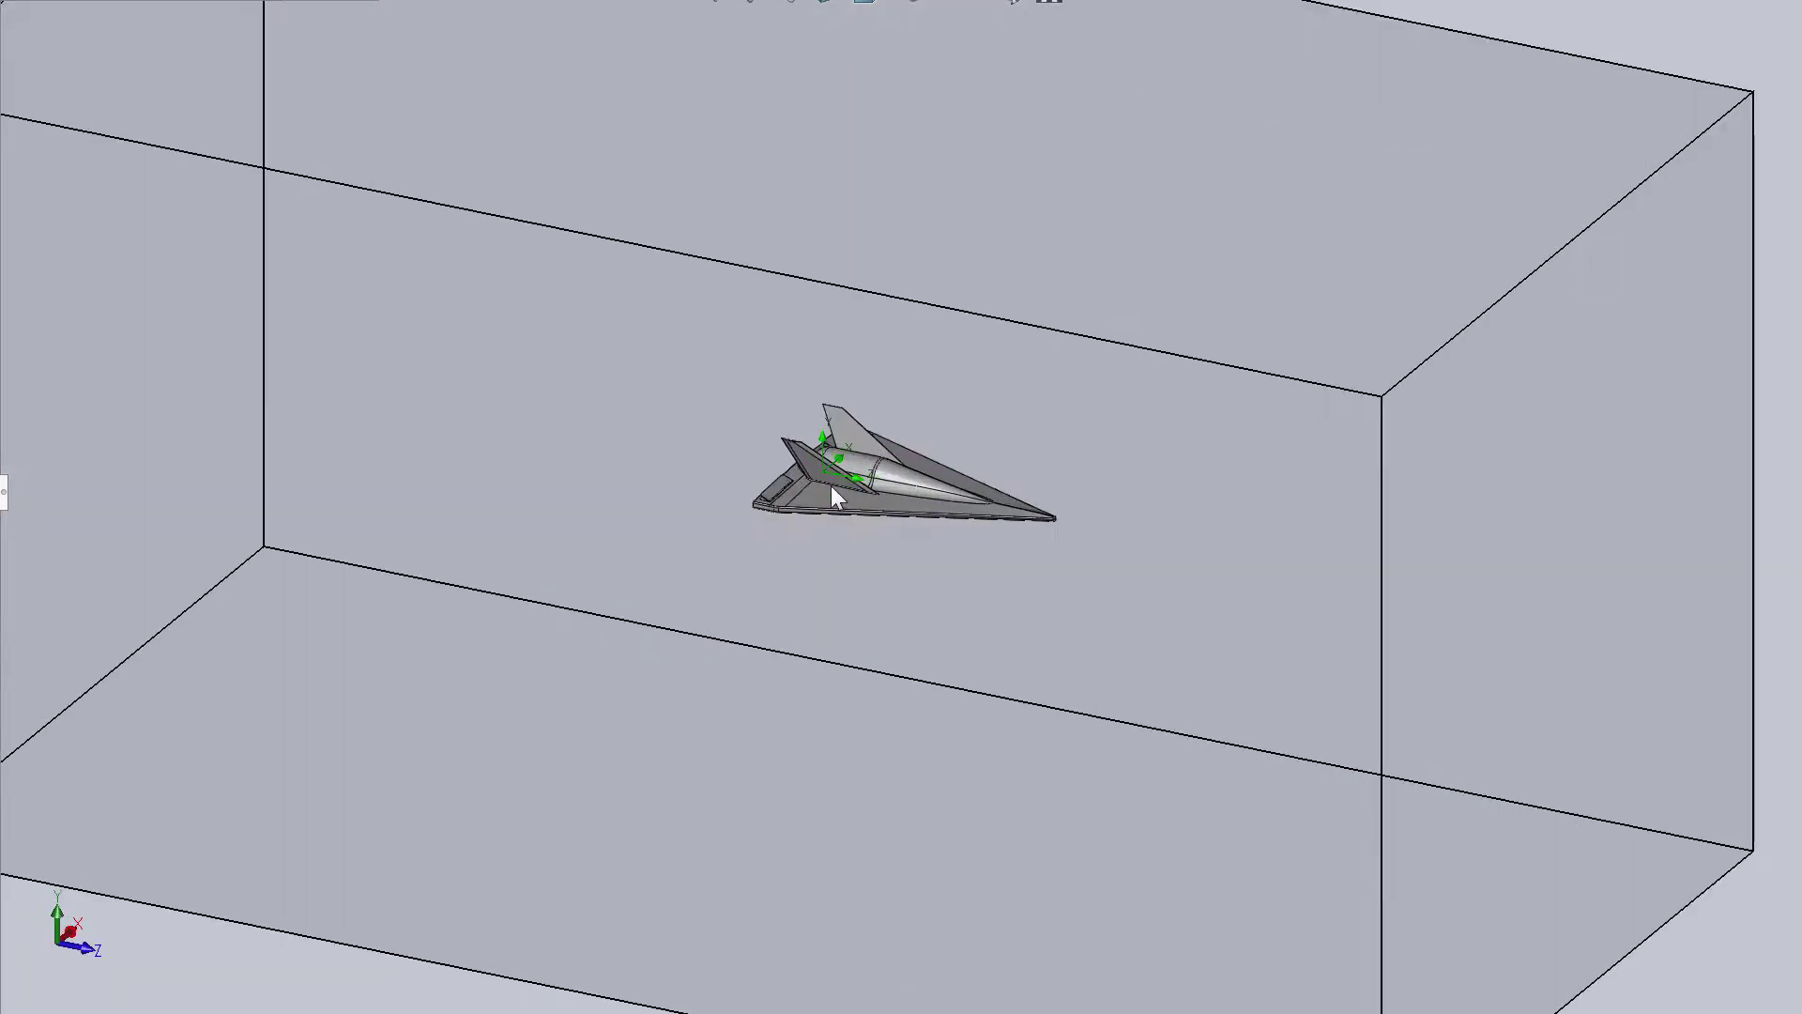
scroll(1021, 453, down, 3)
scroll(751, 486, down, 2)
scroll(814, 480, down, 3)
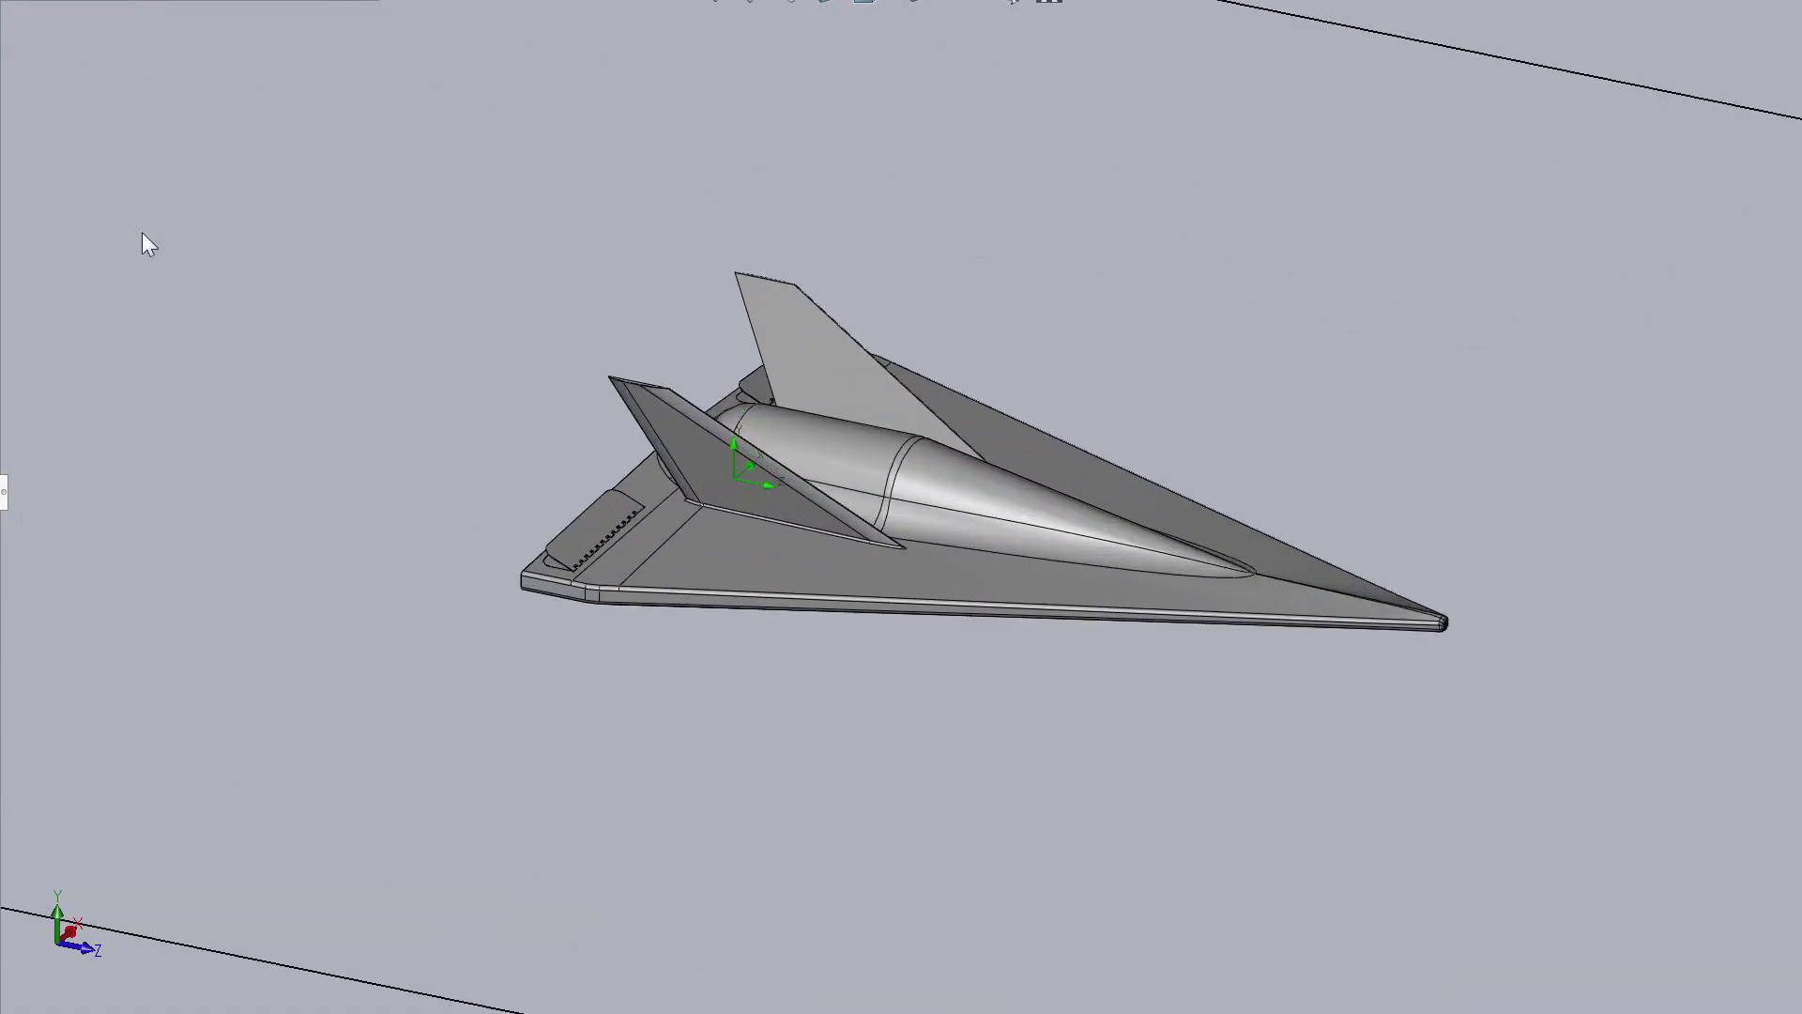
Orbit to oblique and near top-down views, zooming in on the tail and fin.
scroll(791, 386, up, 2)
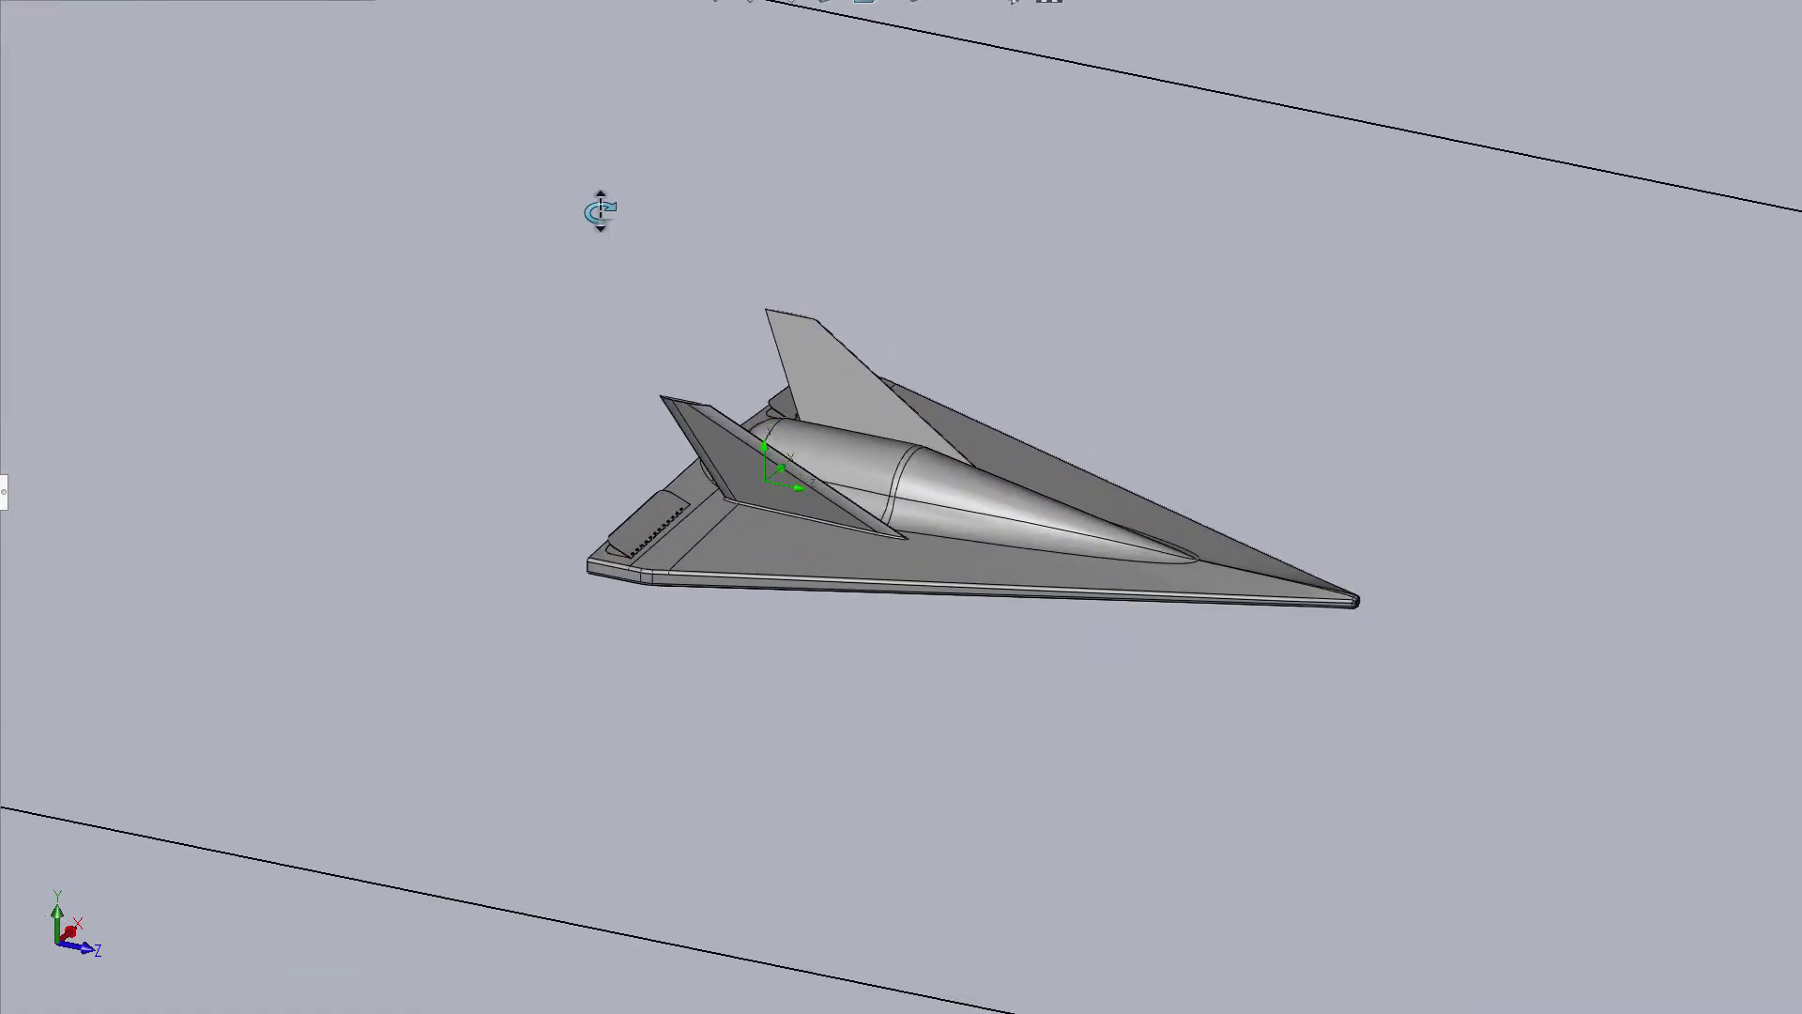
middle_drag(599, 205, 673, 522)
scroll(1134, 390, up, 2)
scroll(905, 376, up, 2)
mouse_move(394, 342)
middle_down()
mouse_move(635, 672)
mouse_move(1046, 692)
mouse_move(1242, 594)
mouse_move(856, 589)
mouse_move(1327, 463)
mouse_move(966, 623)
mouse_move(1371, 527)
mouse_move(932, 593)
mouse_move(1170, 431)
mouse_move(1621, 189)
mouse_move(1192, 736)
mouse_move(1022, 616)
mouse_move(1018, 535)
middle_up()
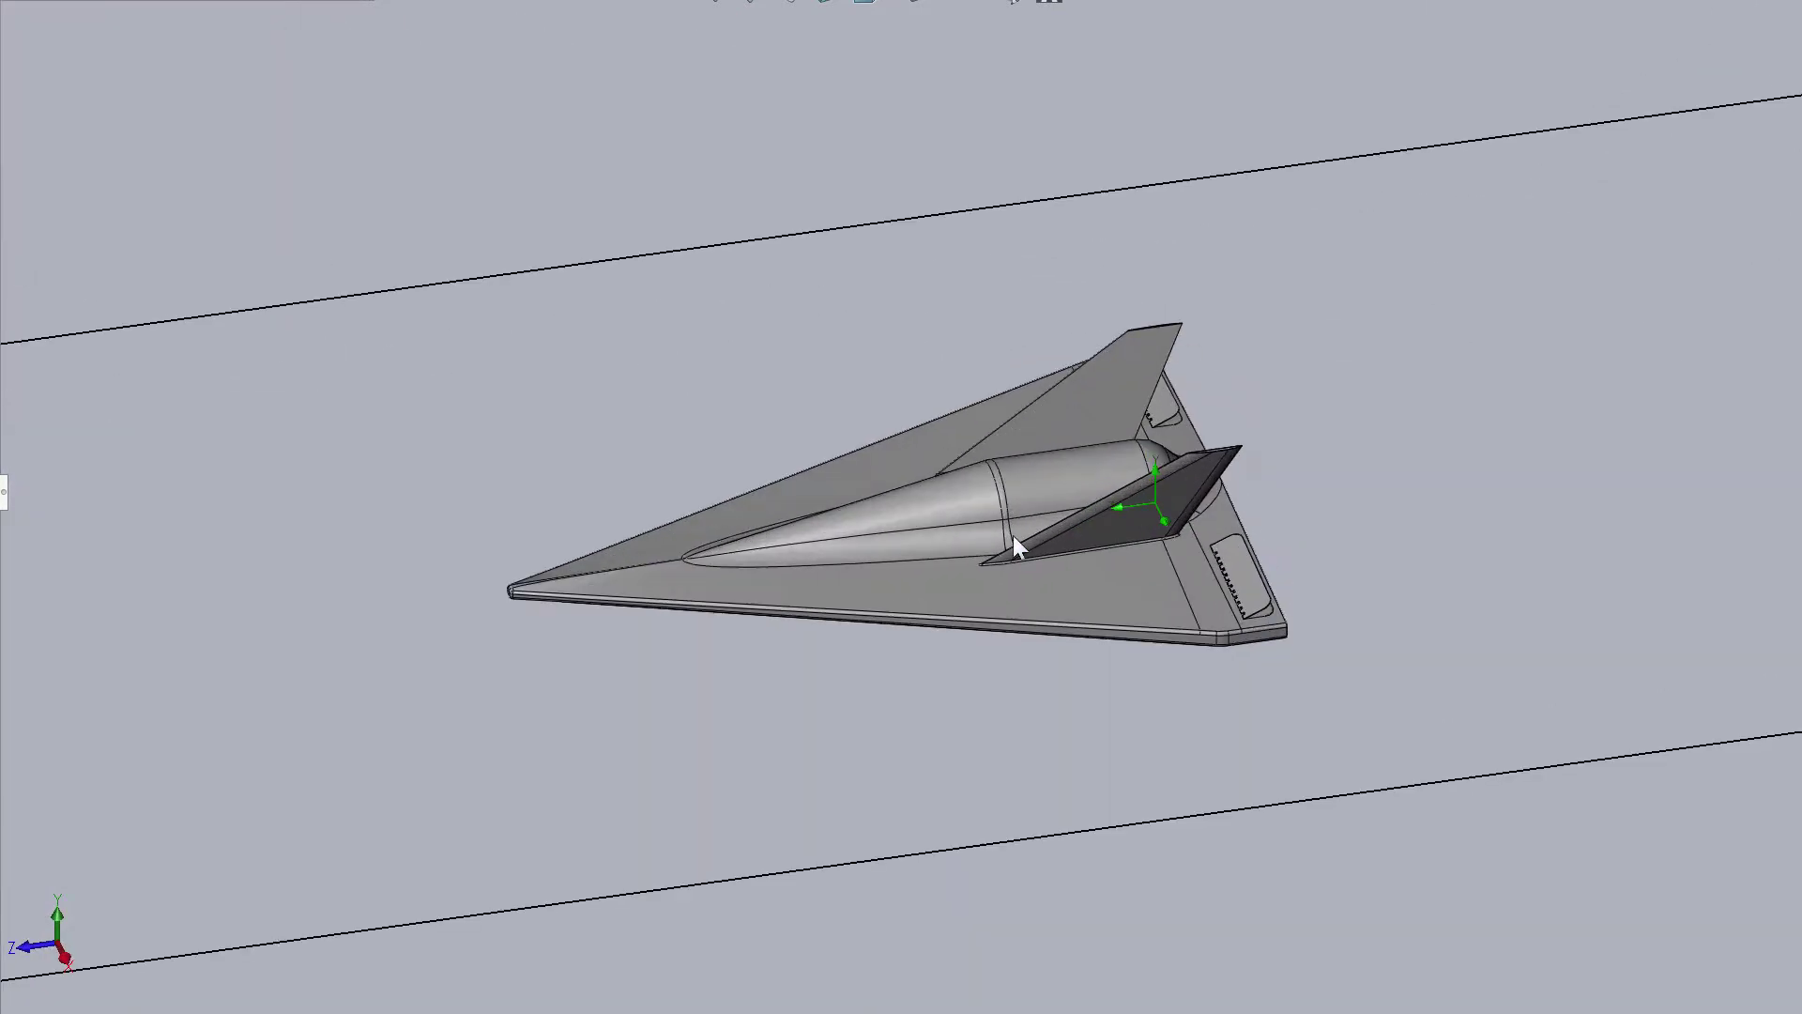
mouse_move(737, 688)
middle_down()
mouse_move(833, 535)
mouse_move(919, 481)
mouse_move(1158, 201)
mouse_move(788, 592)
mouse_move(1478, 437)
mouse_move(1164, 690)
middle_up()
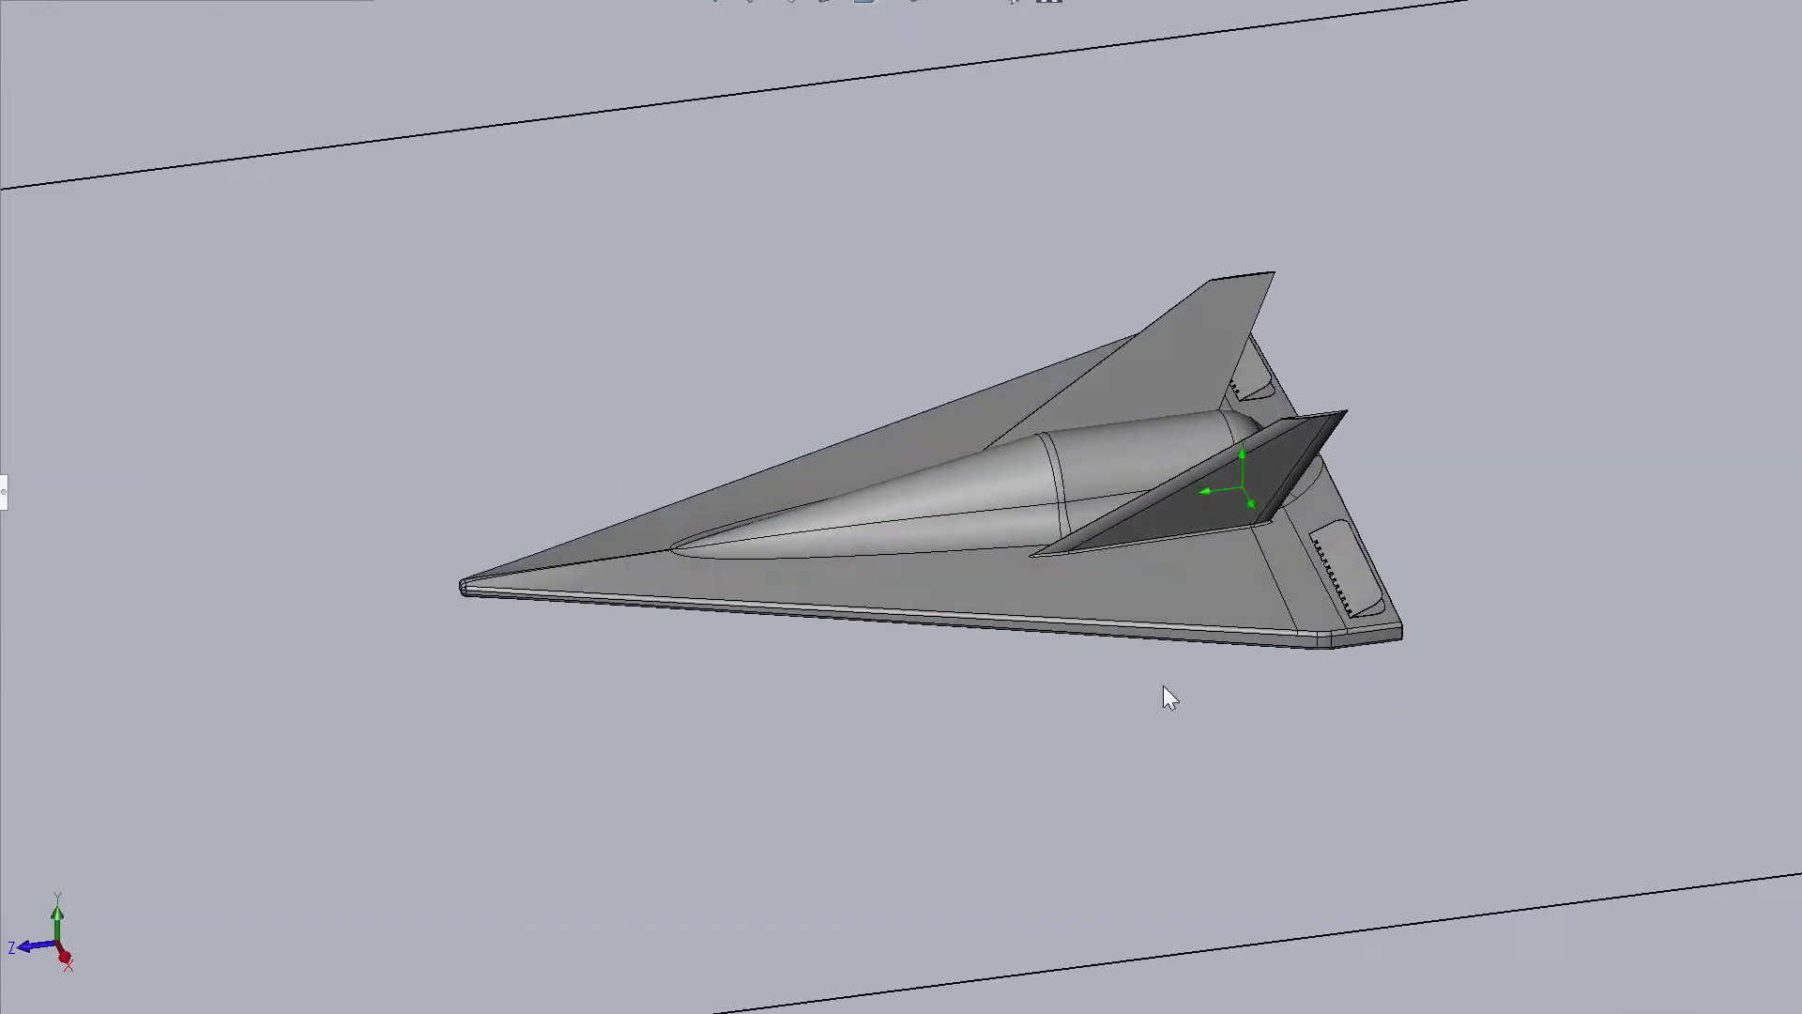
scroll(1203, 476, down, 3)
scroll(1228, 665, down, 3)
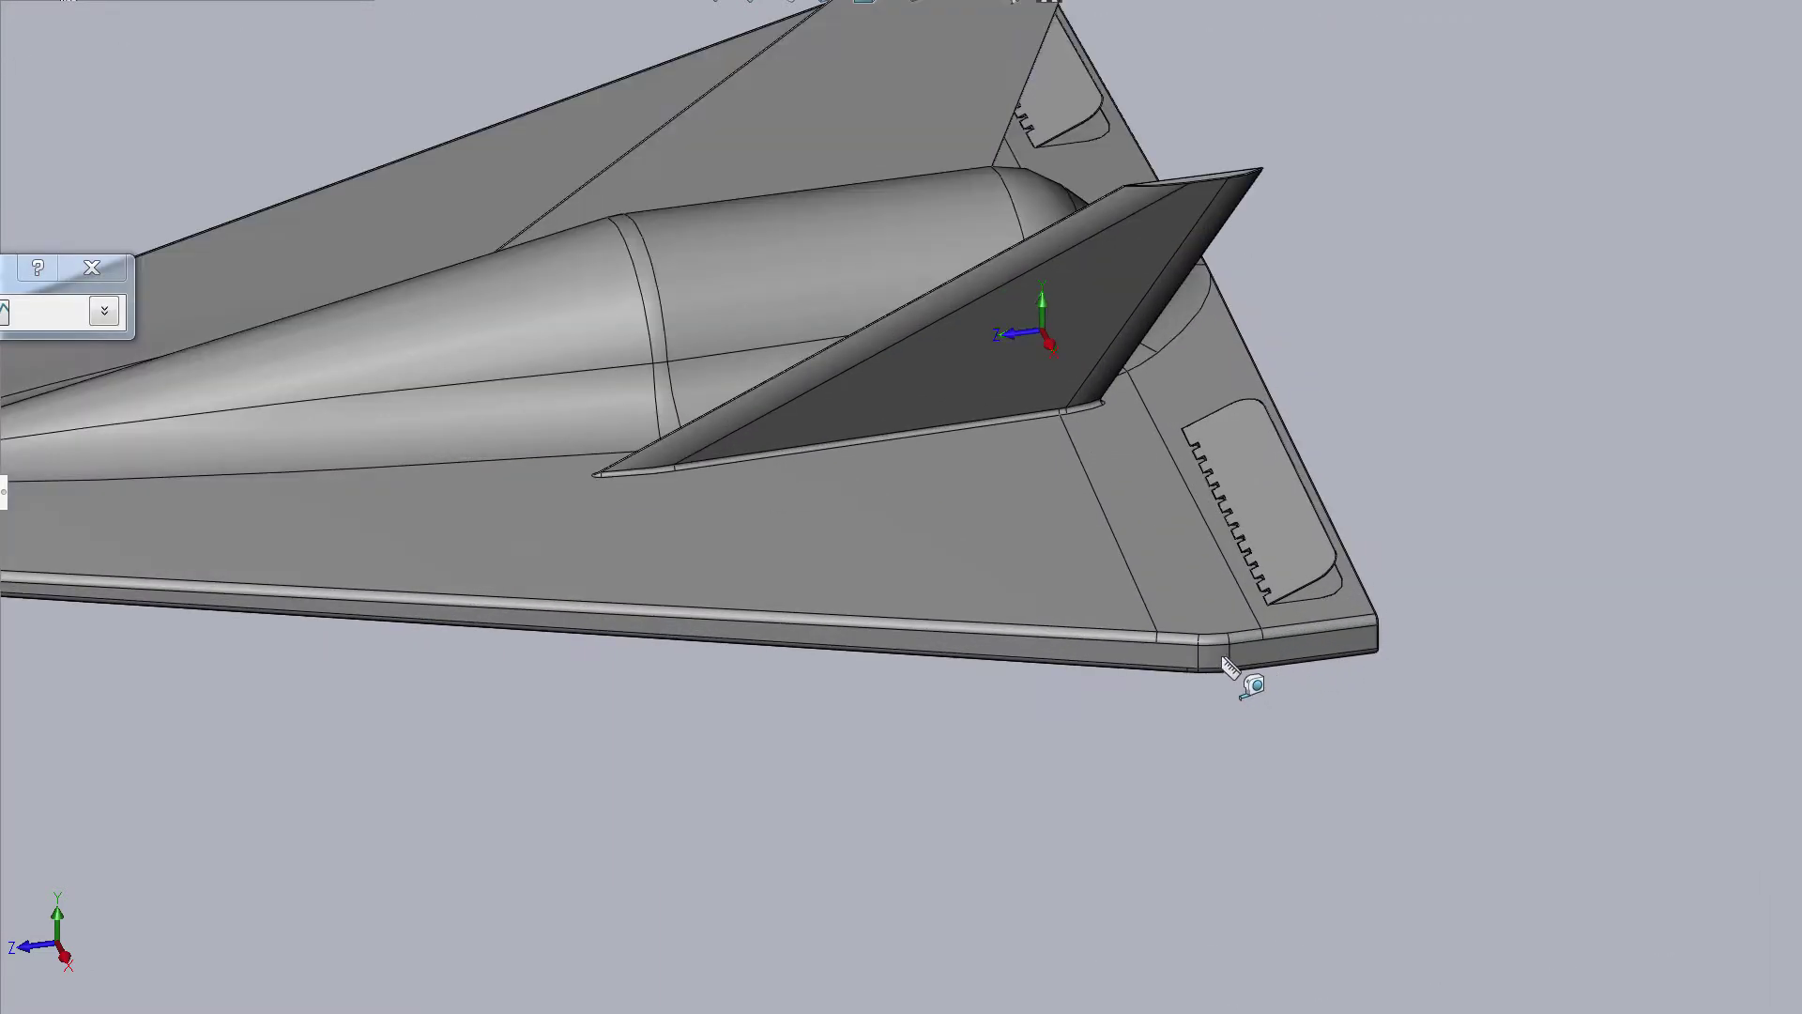
Measure the wing's 20700.12 mm leading edge, the fin edge and the vent panel.
click(751, 625)
scroll(632, 784, up, 3)
scroll(575, 692, up, 2)
scroll(600, 610, up, 1)
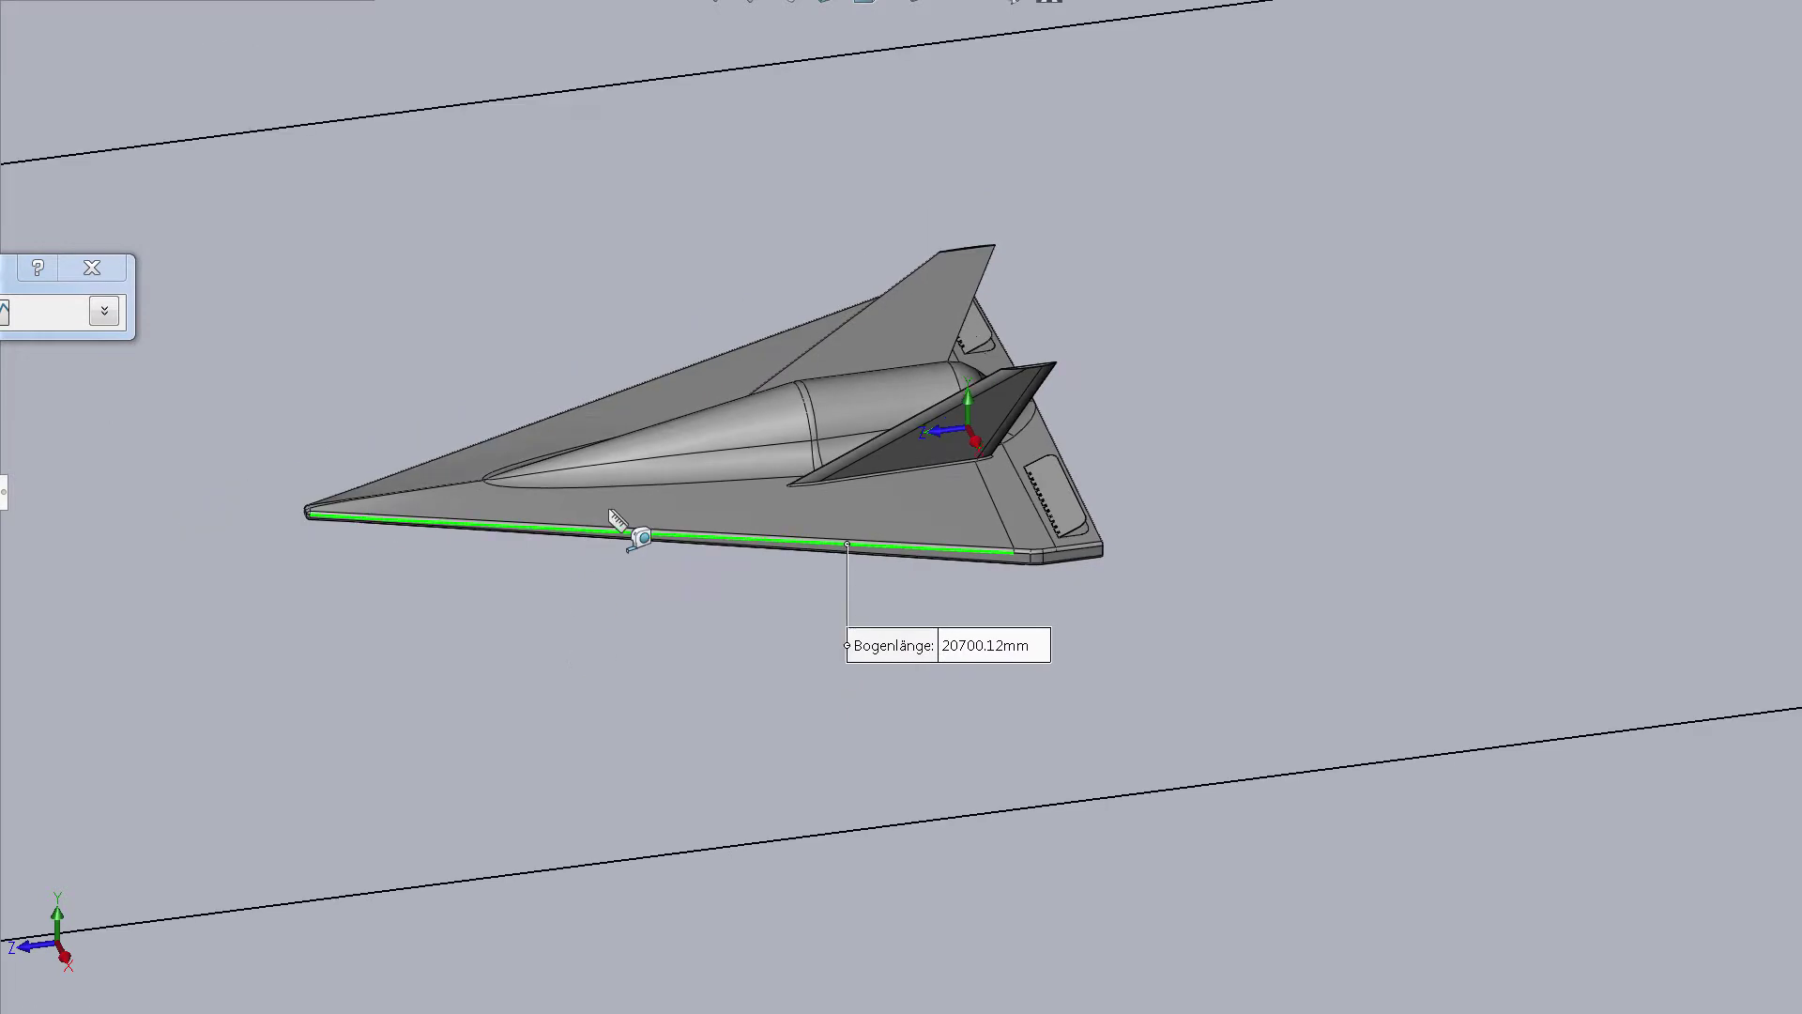
scroll(1052, 733, down, 3)
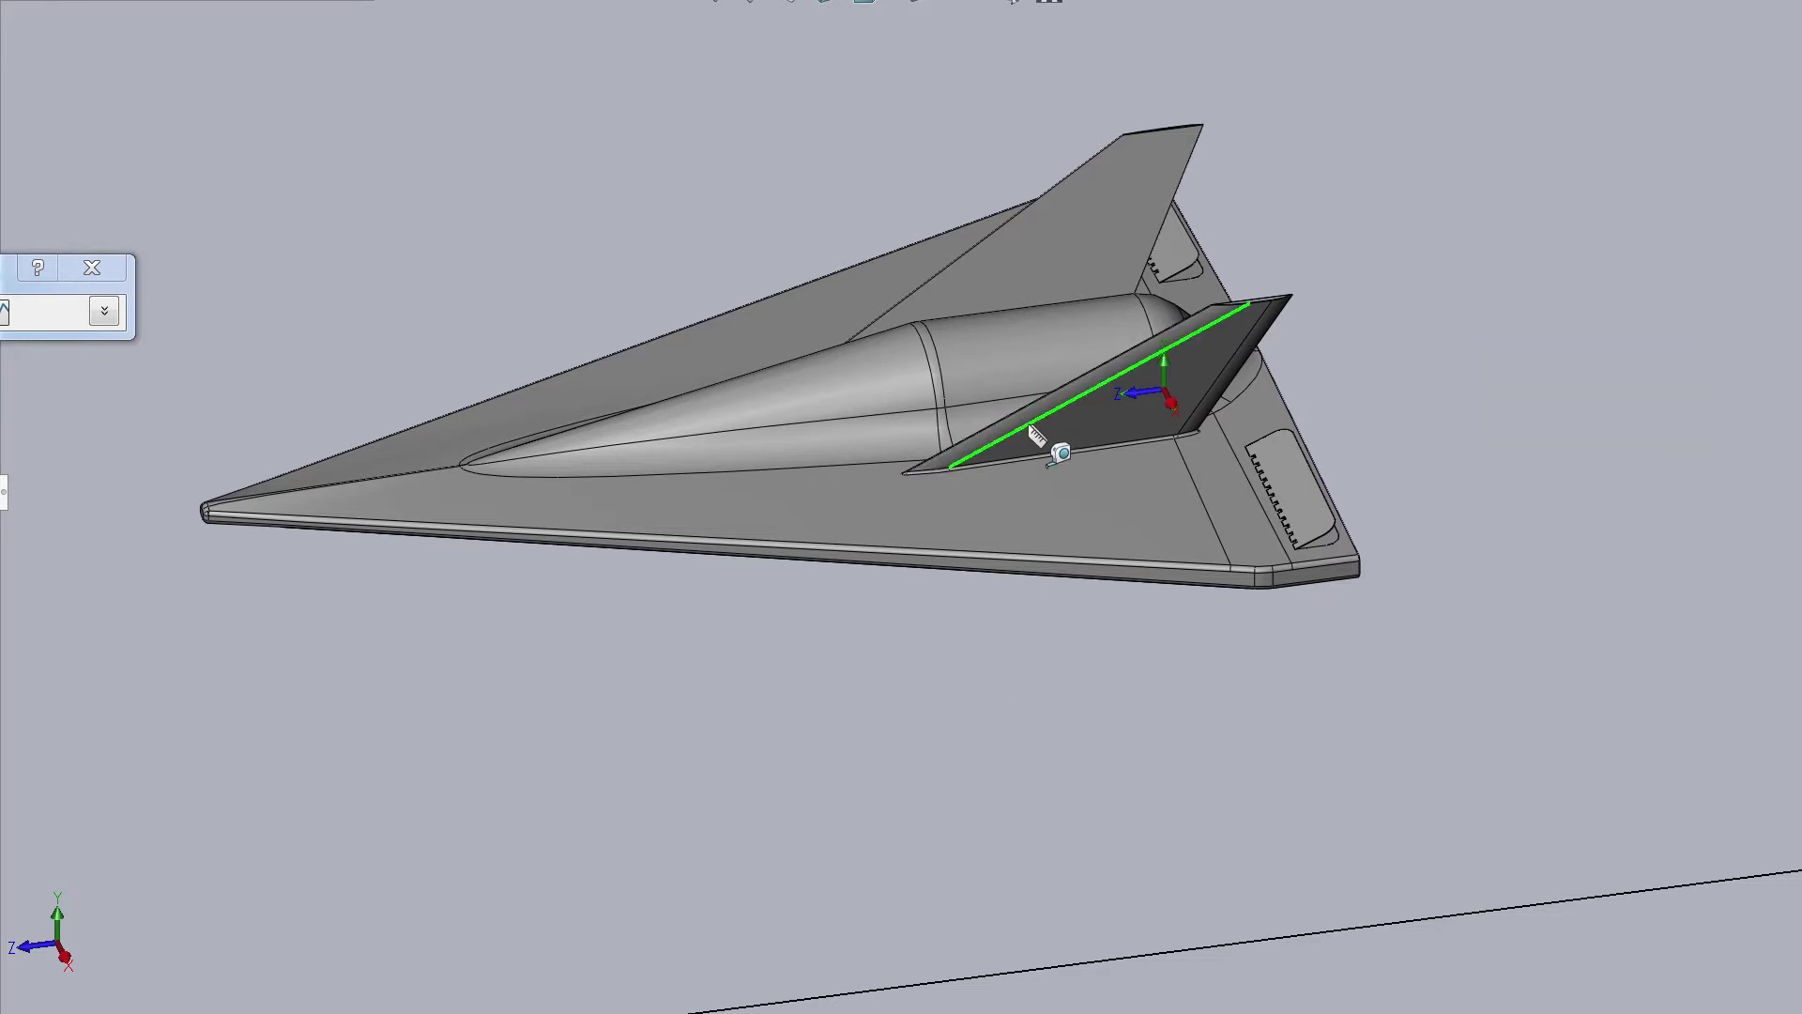
scroll(1274, 631, down, 2)
scroll(1175, 628, down, 2)
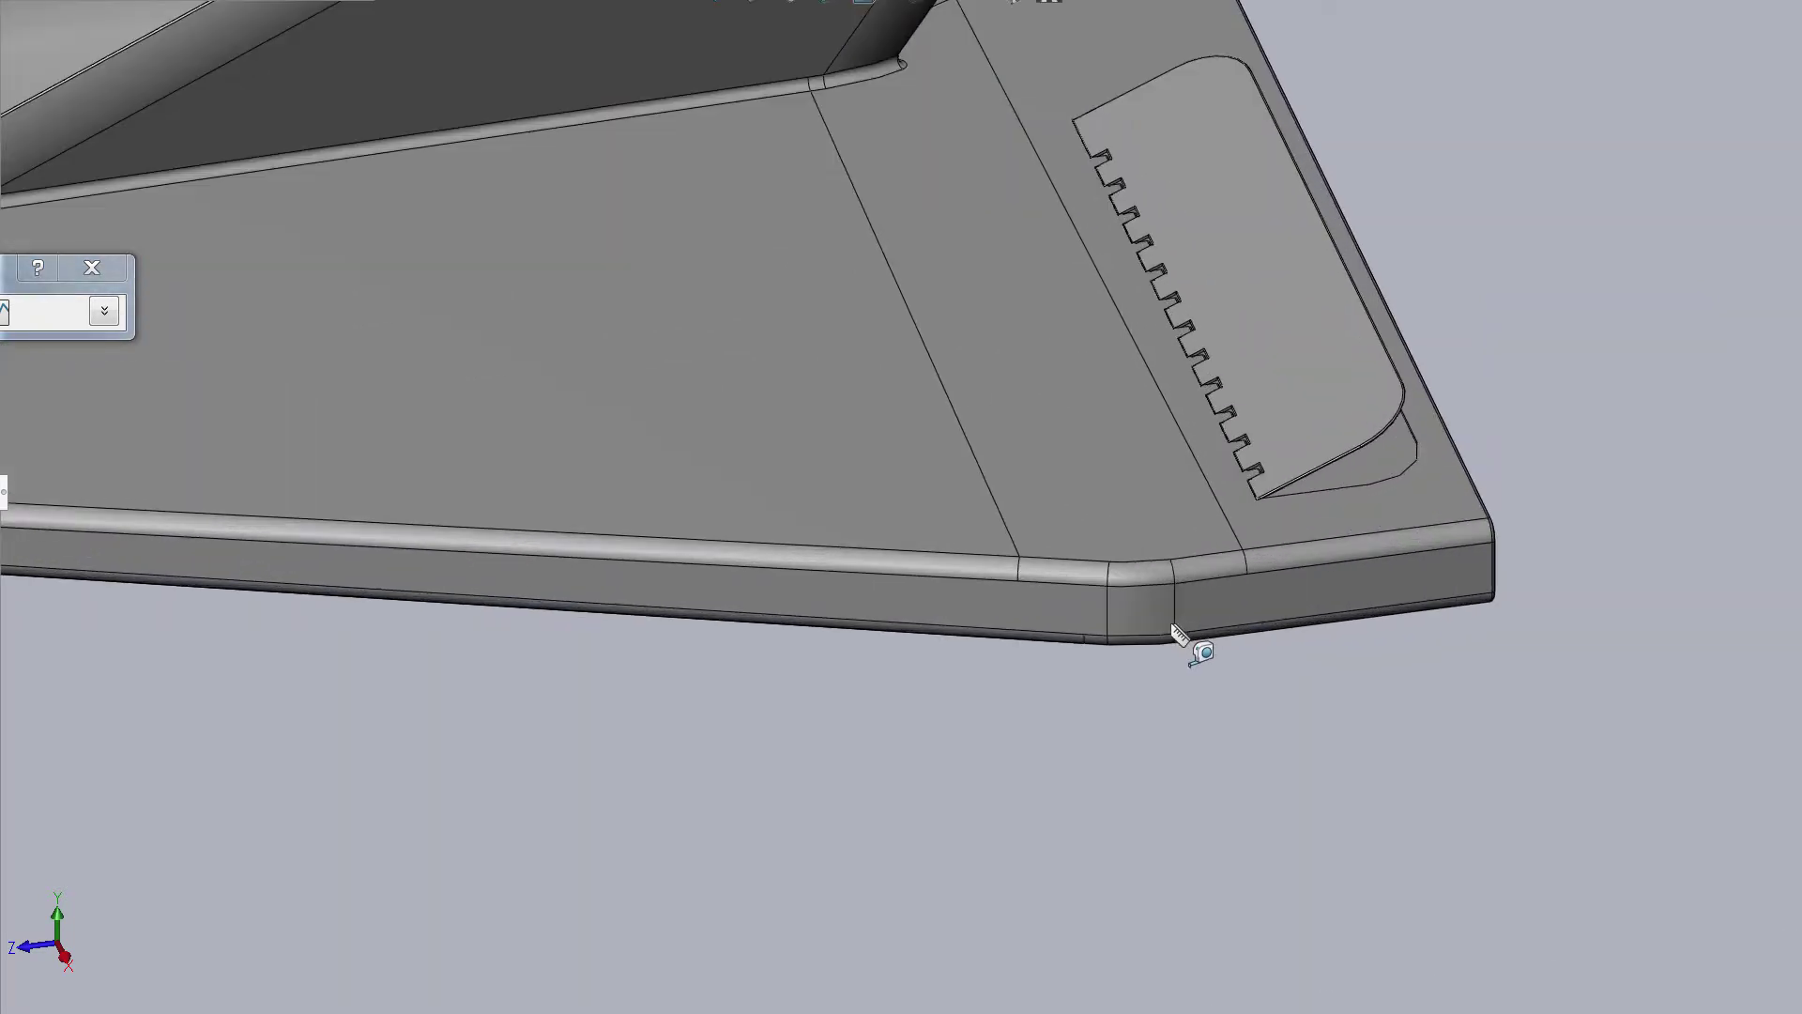
scroll(1127, 631, up, 2)
scroll(1368, 515, down, 2)
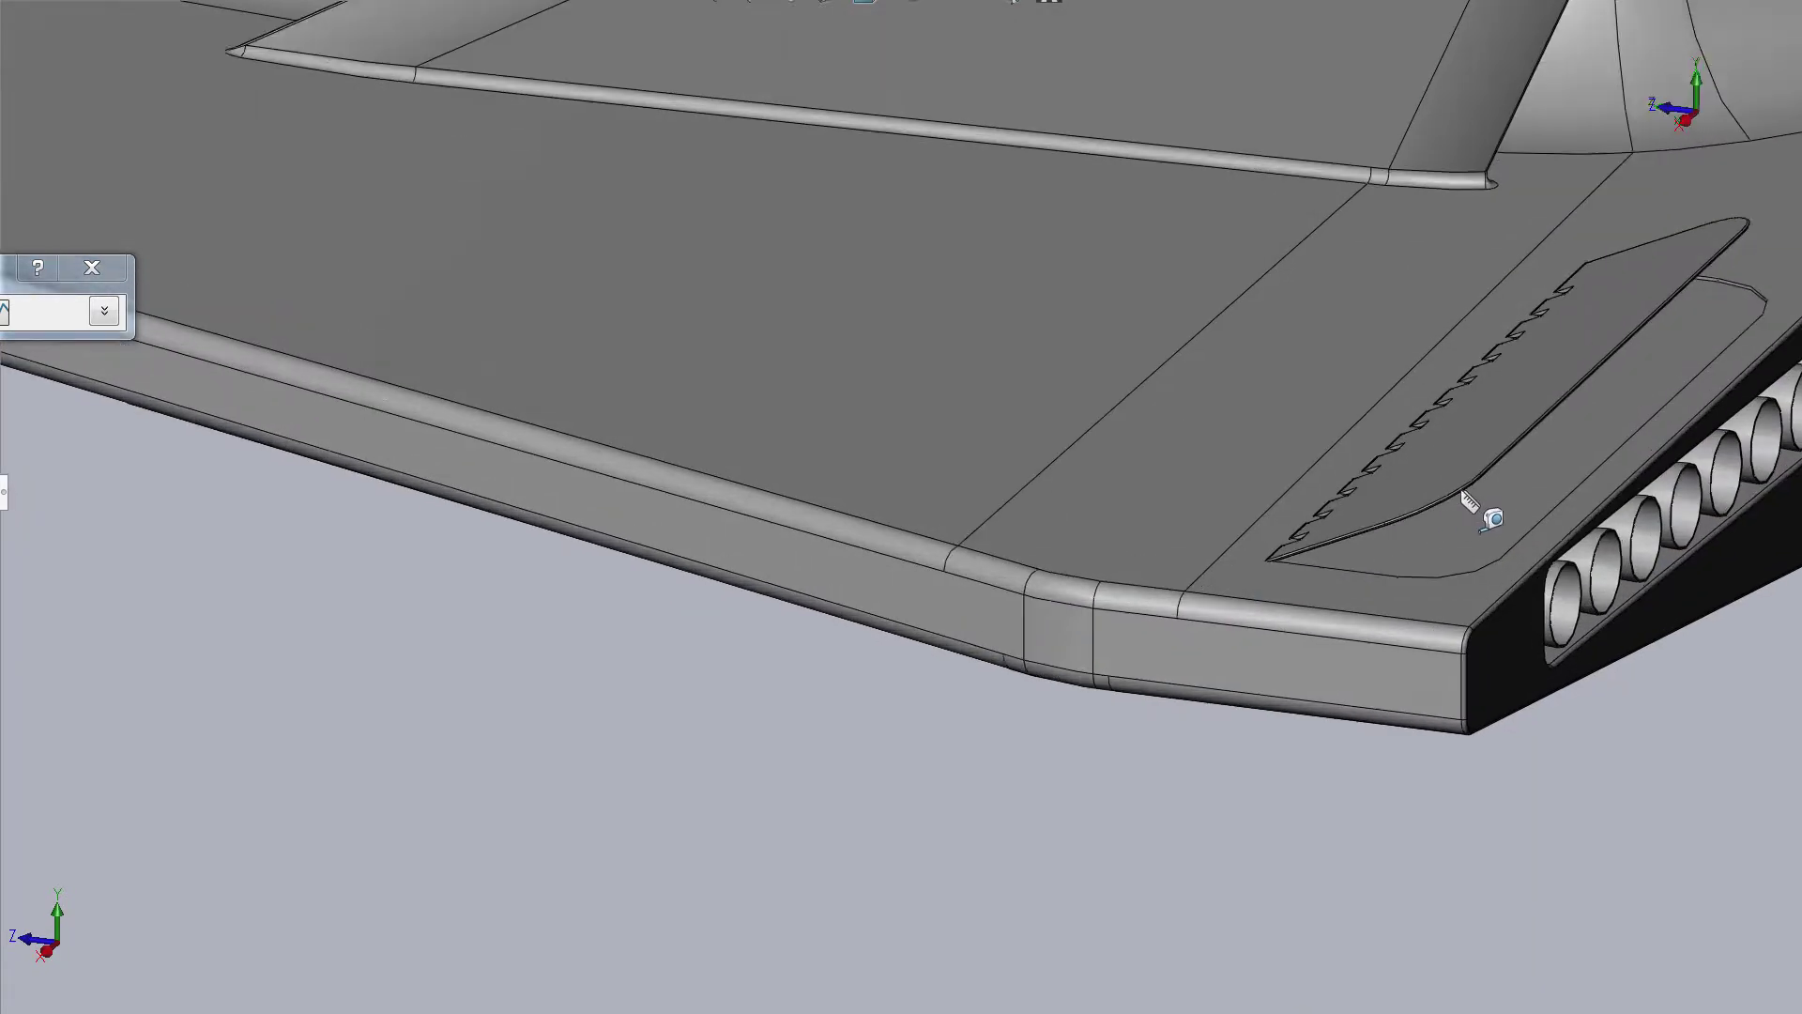
scroll(1347, 482, down, 2)
scroll(1293, 559, down, 2)
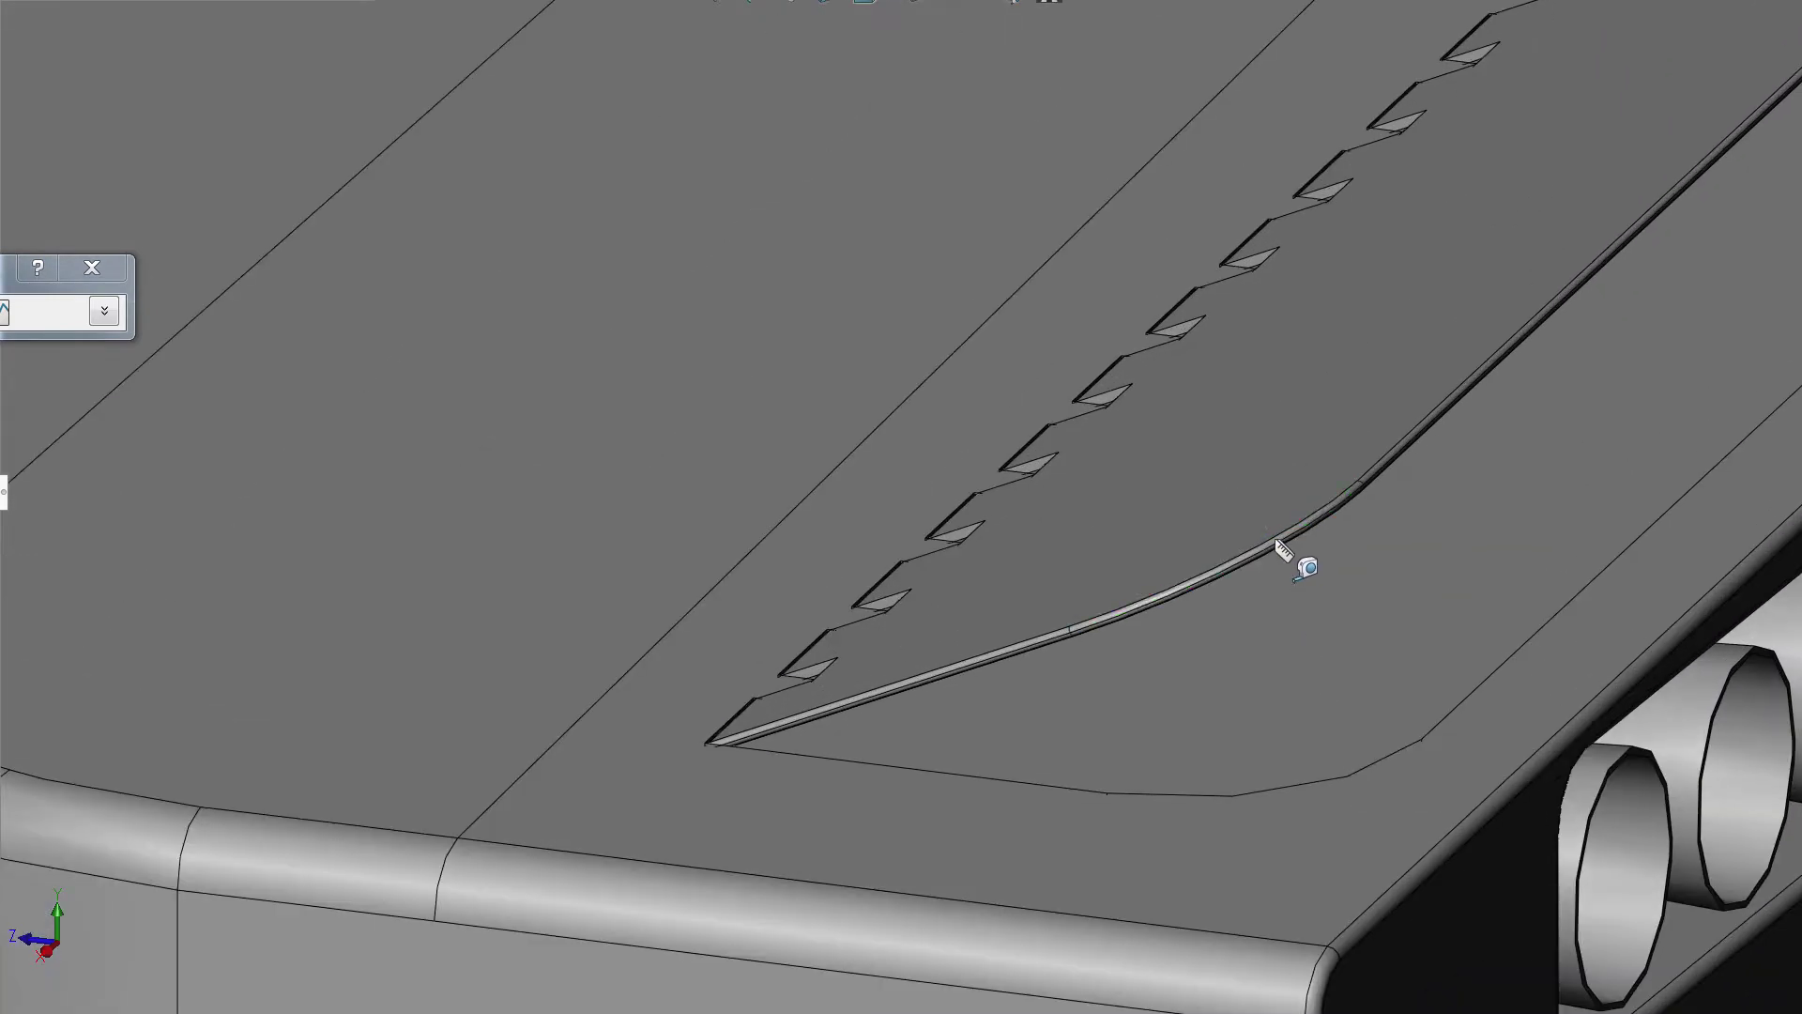
scroll(1282, 546, up, 3)
scroll(1248, 498, down, 2)
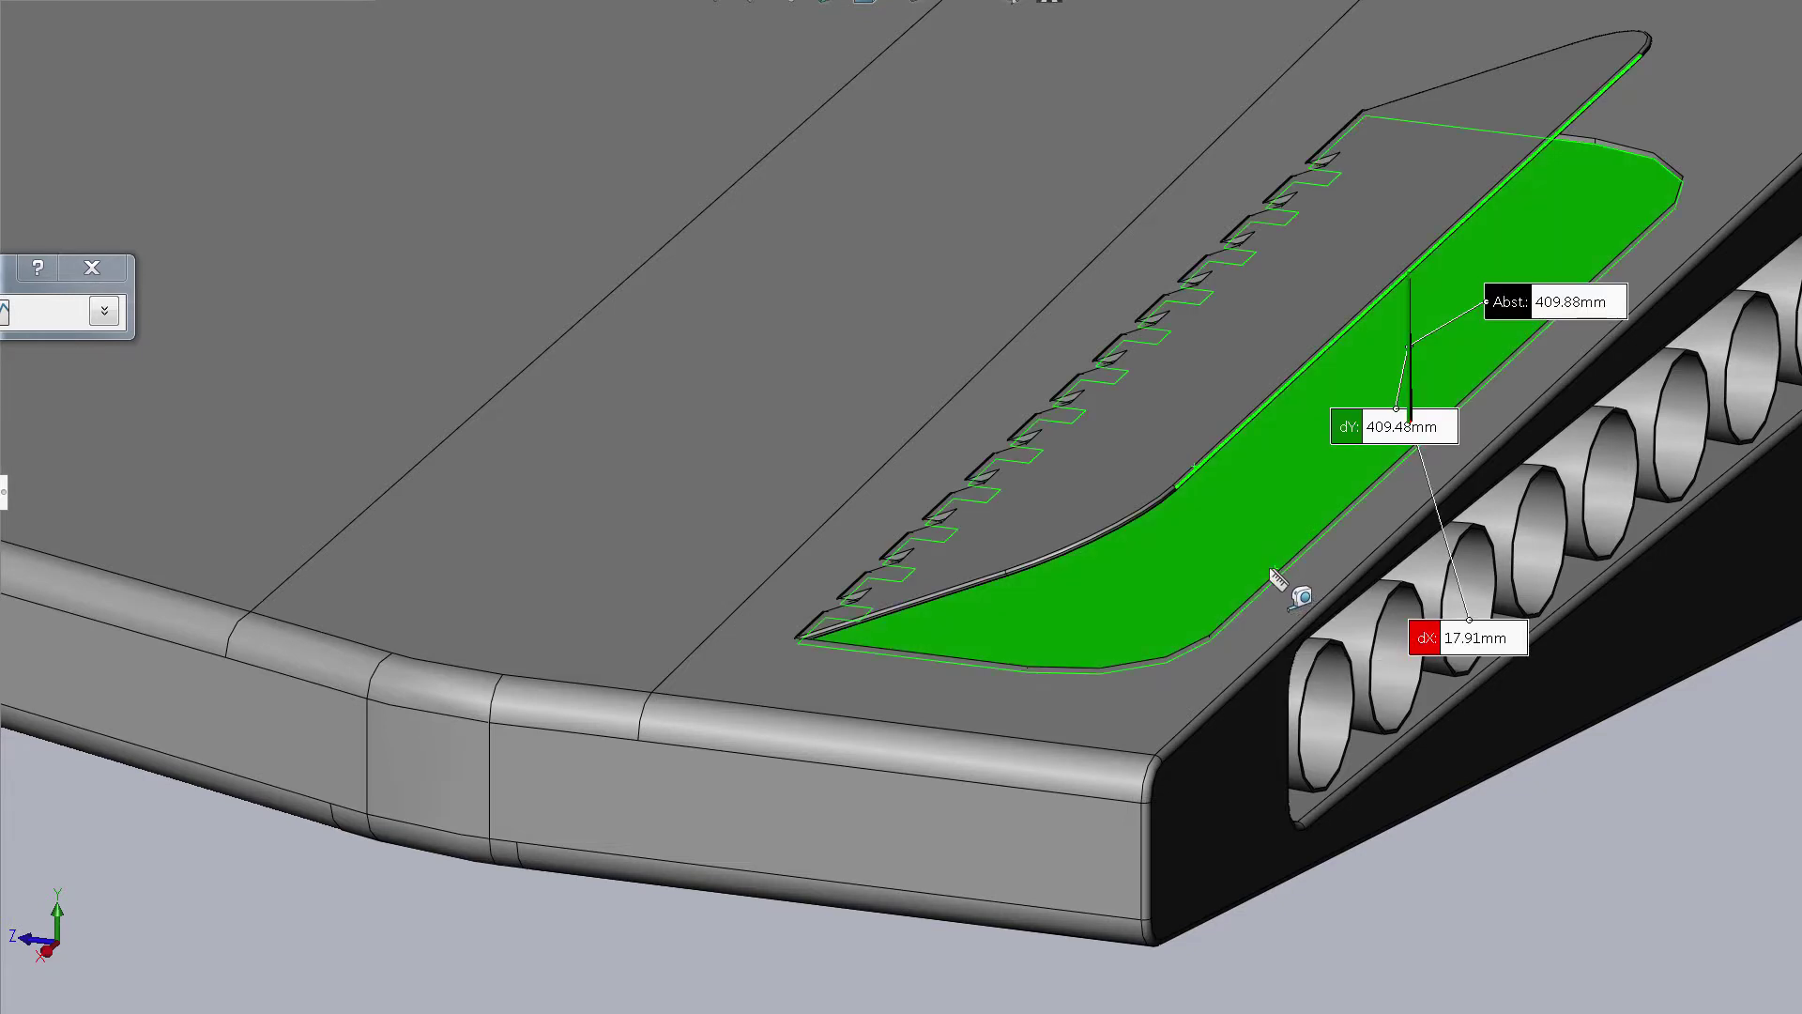
middle_drag(1276, 578, 1314, 525)
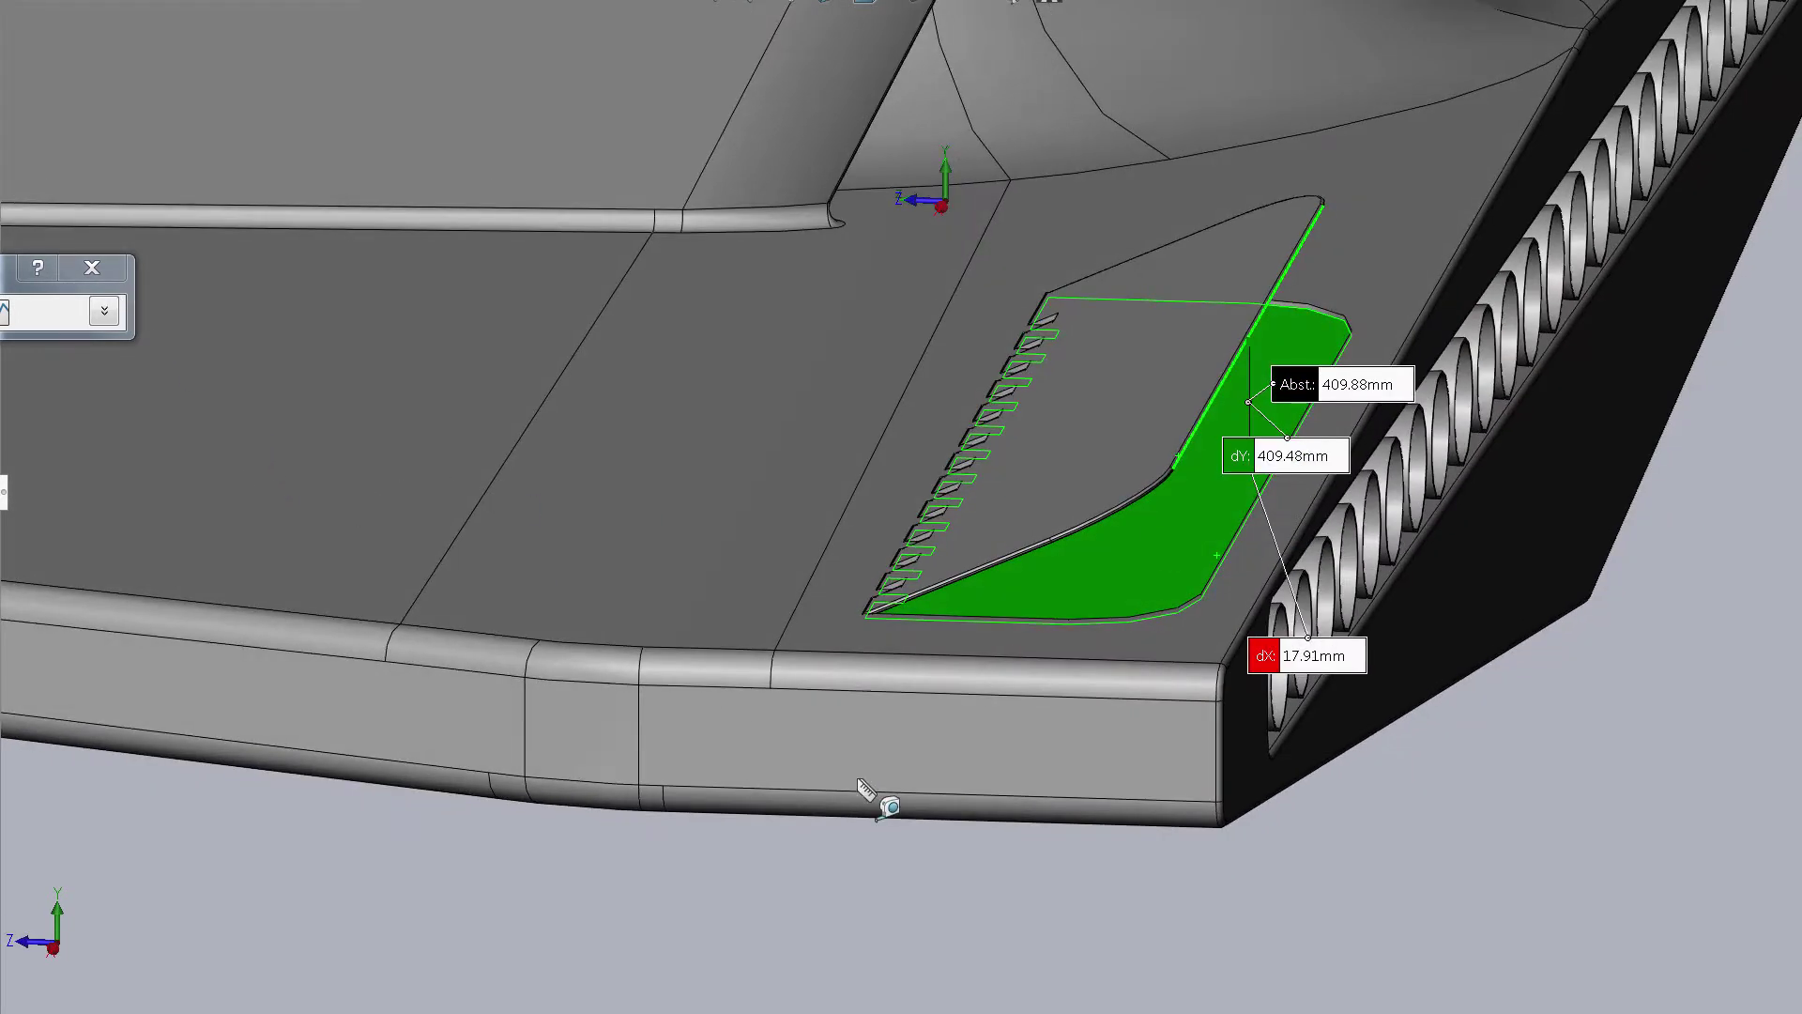
Close Measure, fit the whole aircraft in view, and check the mass properties report.
key(Escape)
click(692, 848)
scroll(684, 664, up, 3)
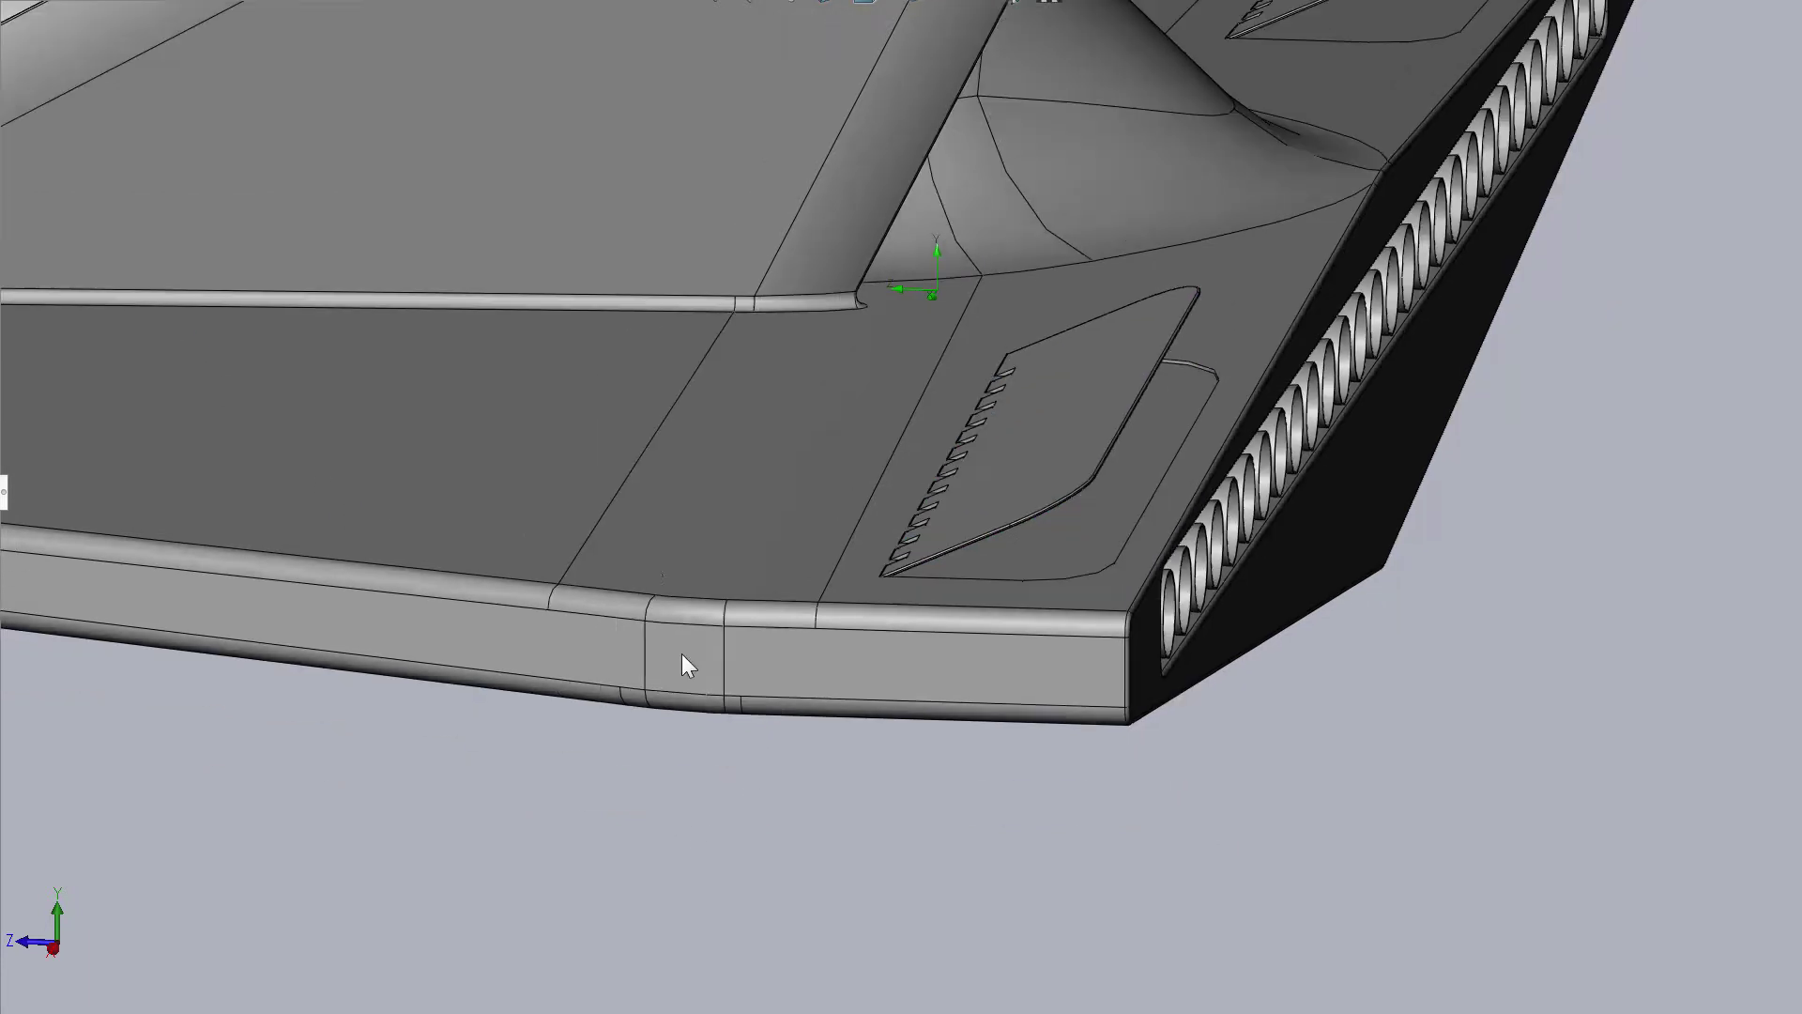
scroll(676, 566, up, 3)
scroll(610, 427, up, 3)
scroll(610, 422, up, 3)
scroll(447, 328, up, 3)
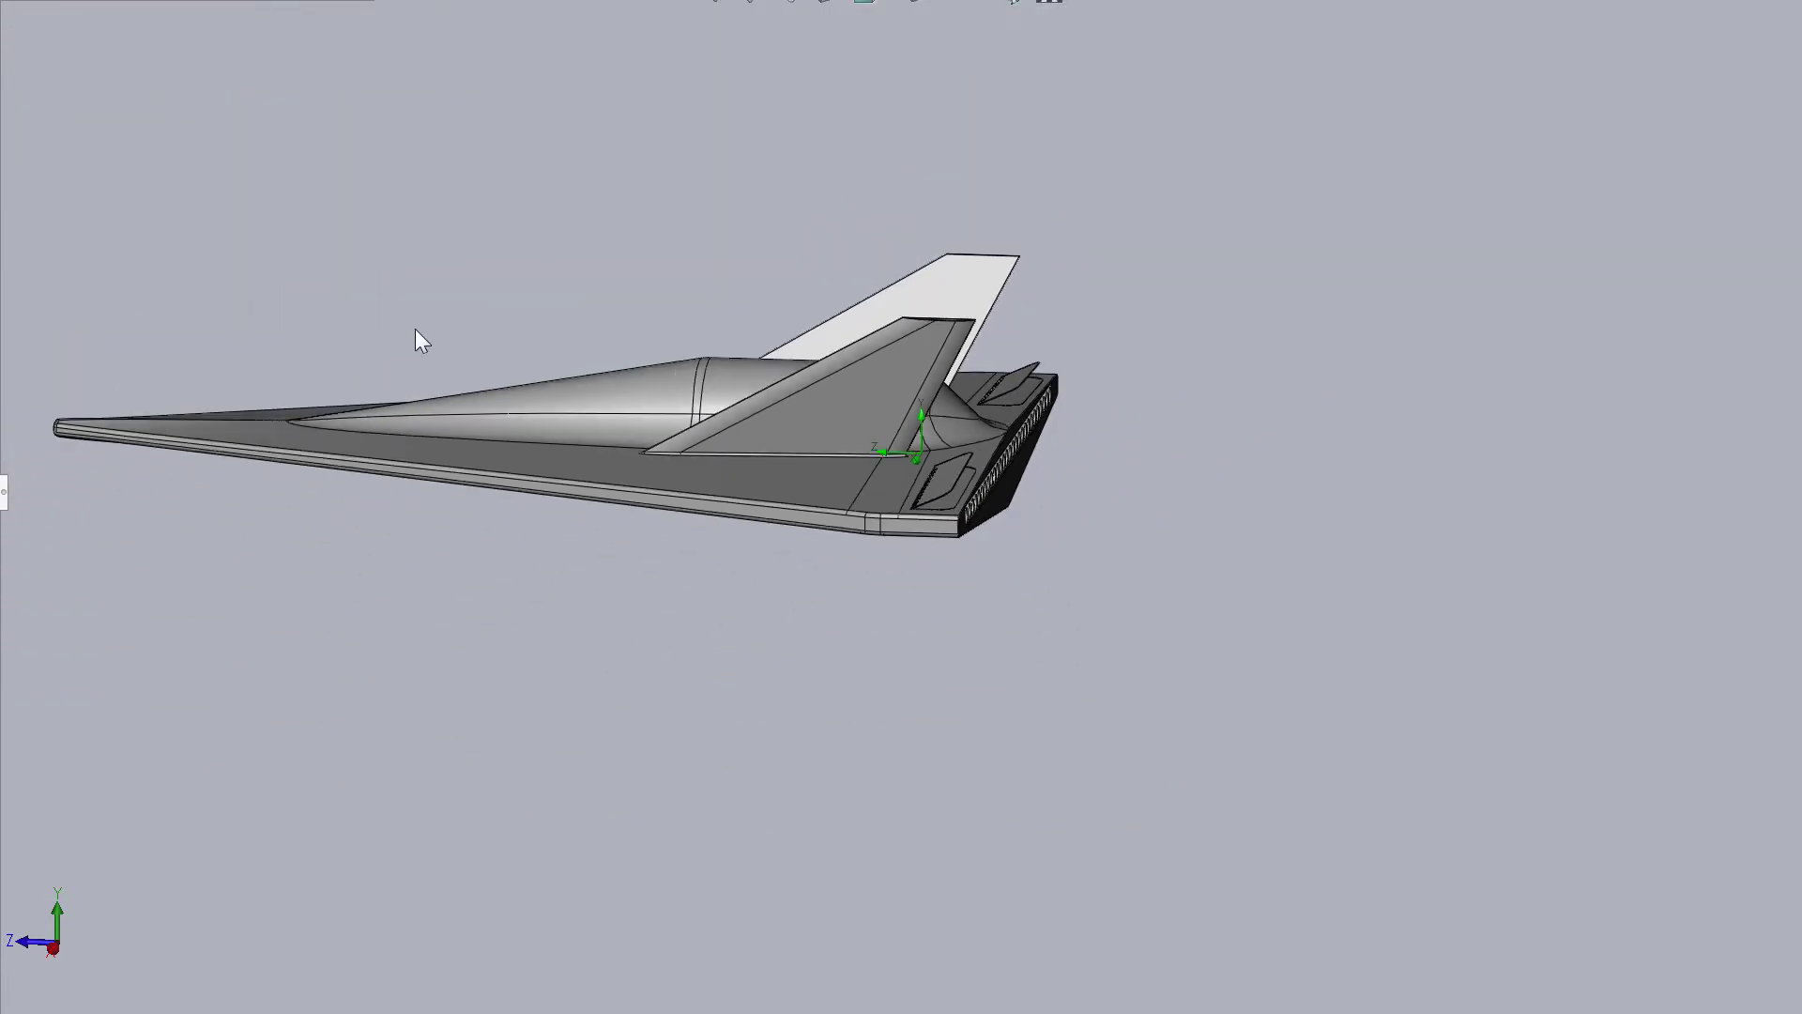
scroll(328, 239, up, 2)
key(f)
click(638, 5)
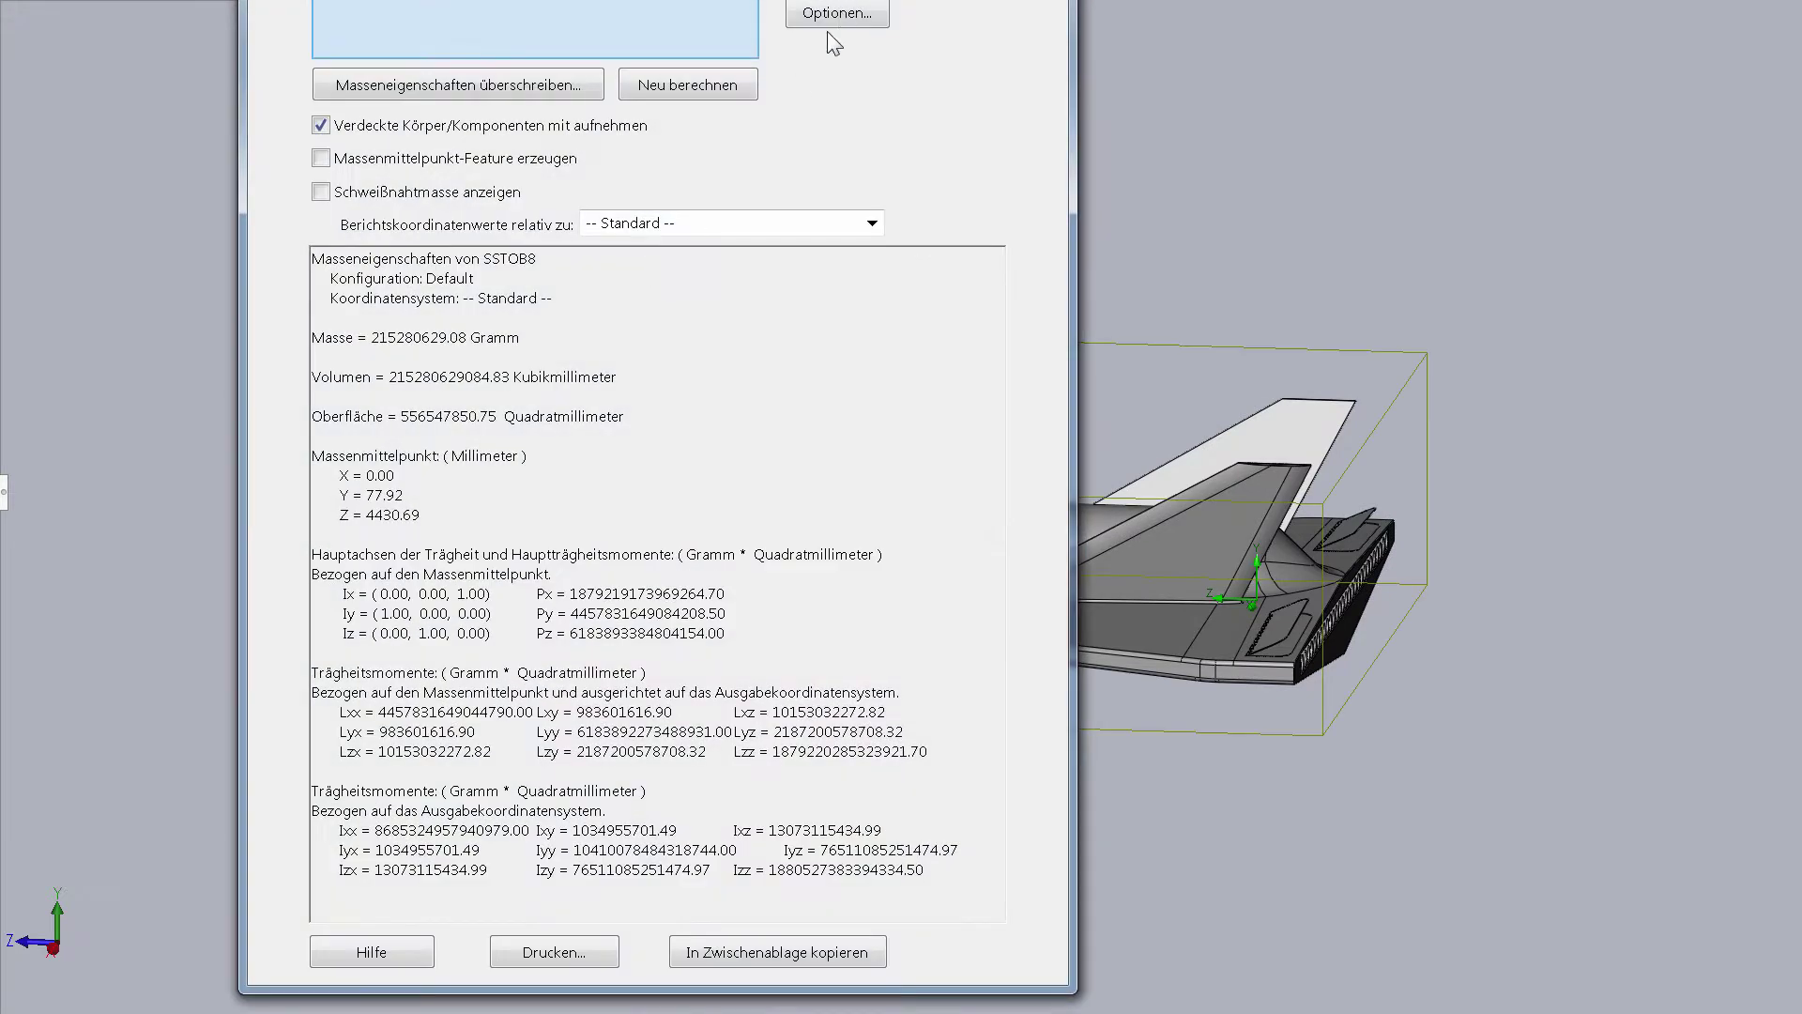
key(Escape)
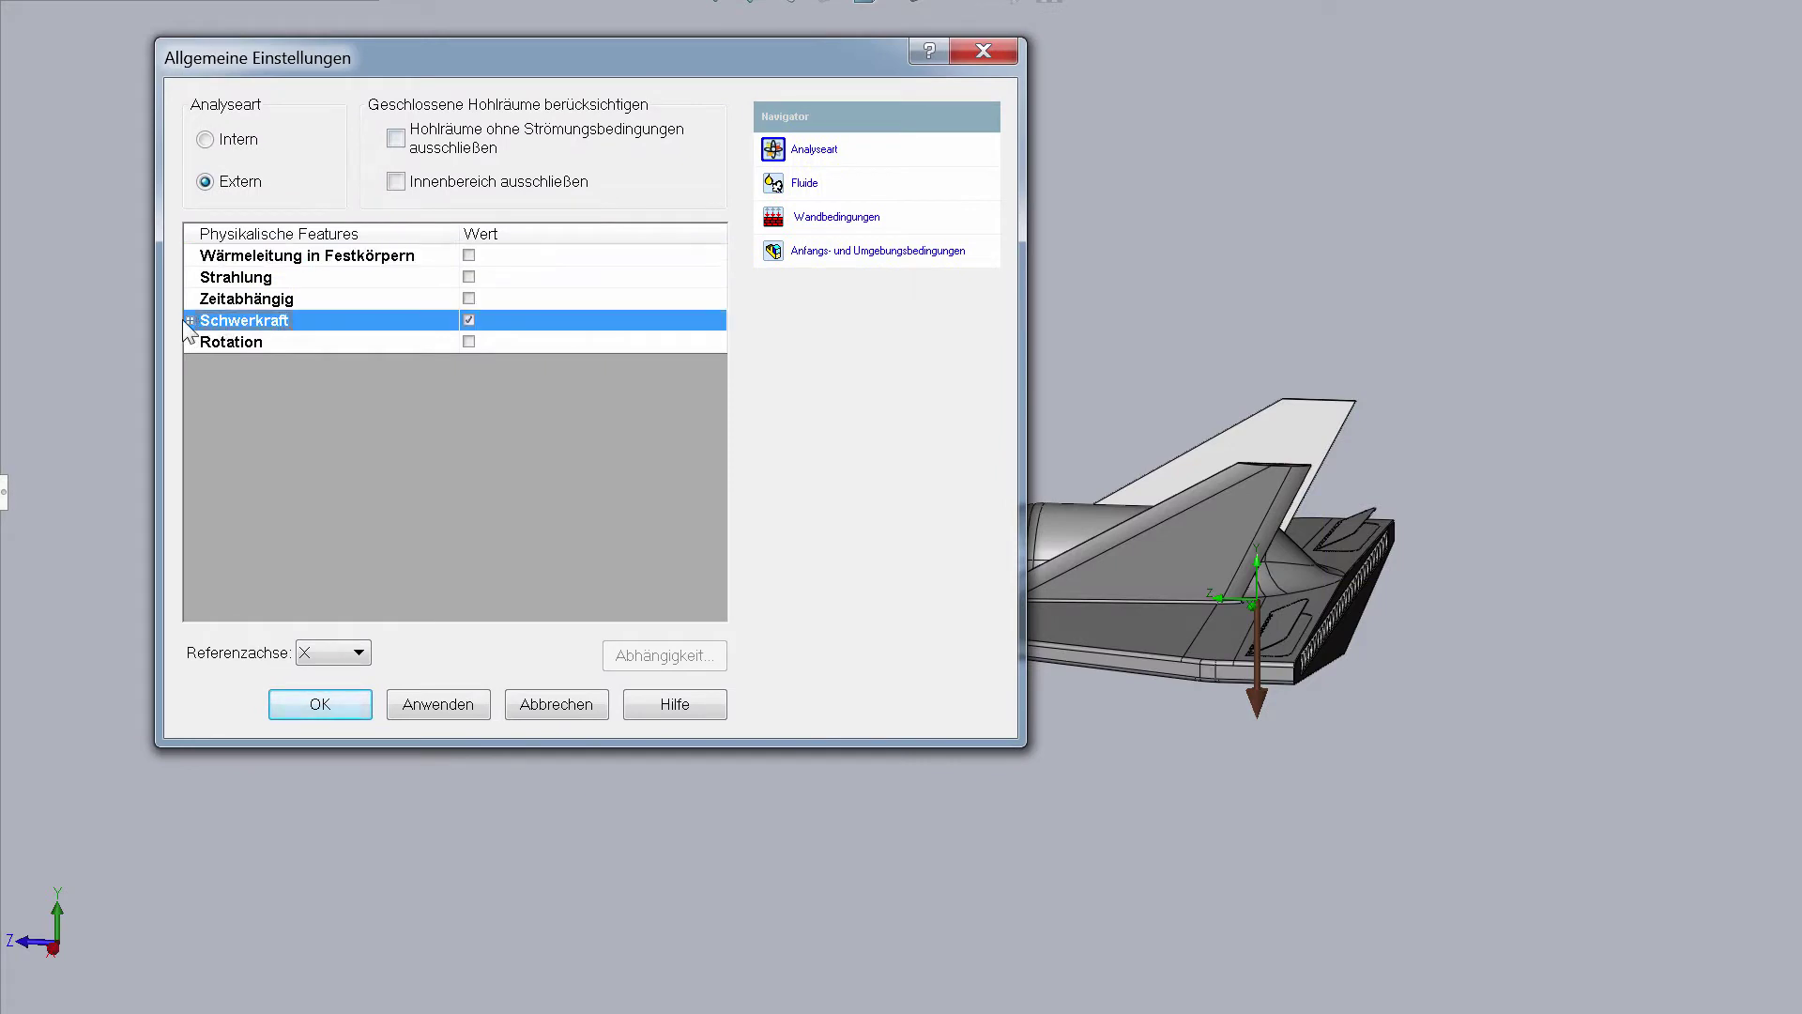
Review gravity components, wall conditions and ambient conditions (10 Pa, 180 K, −2200 m/s), then close General Settings.
click(190, 321)
click(920, 214)
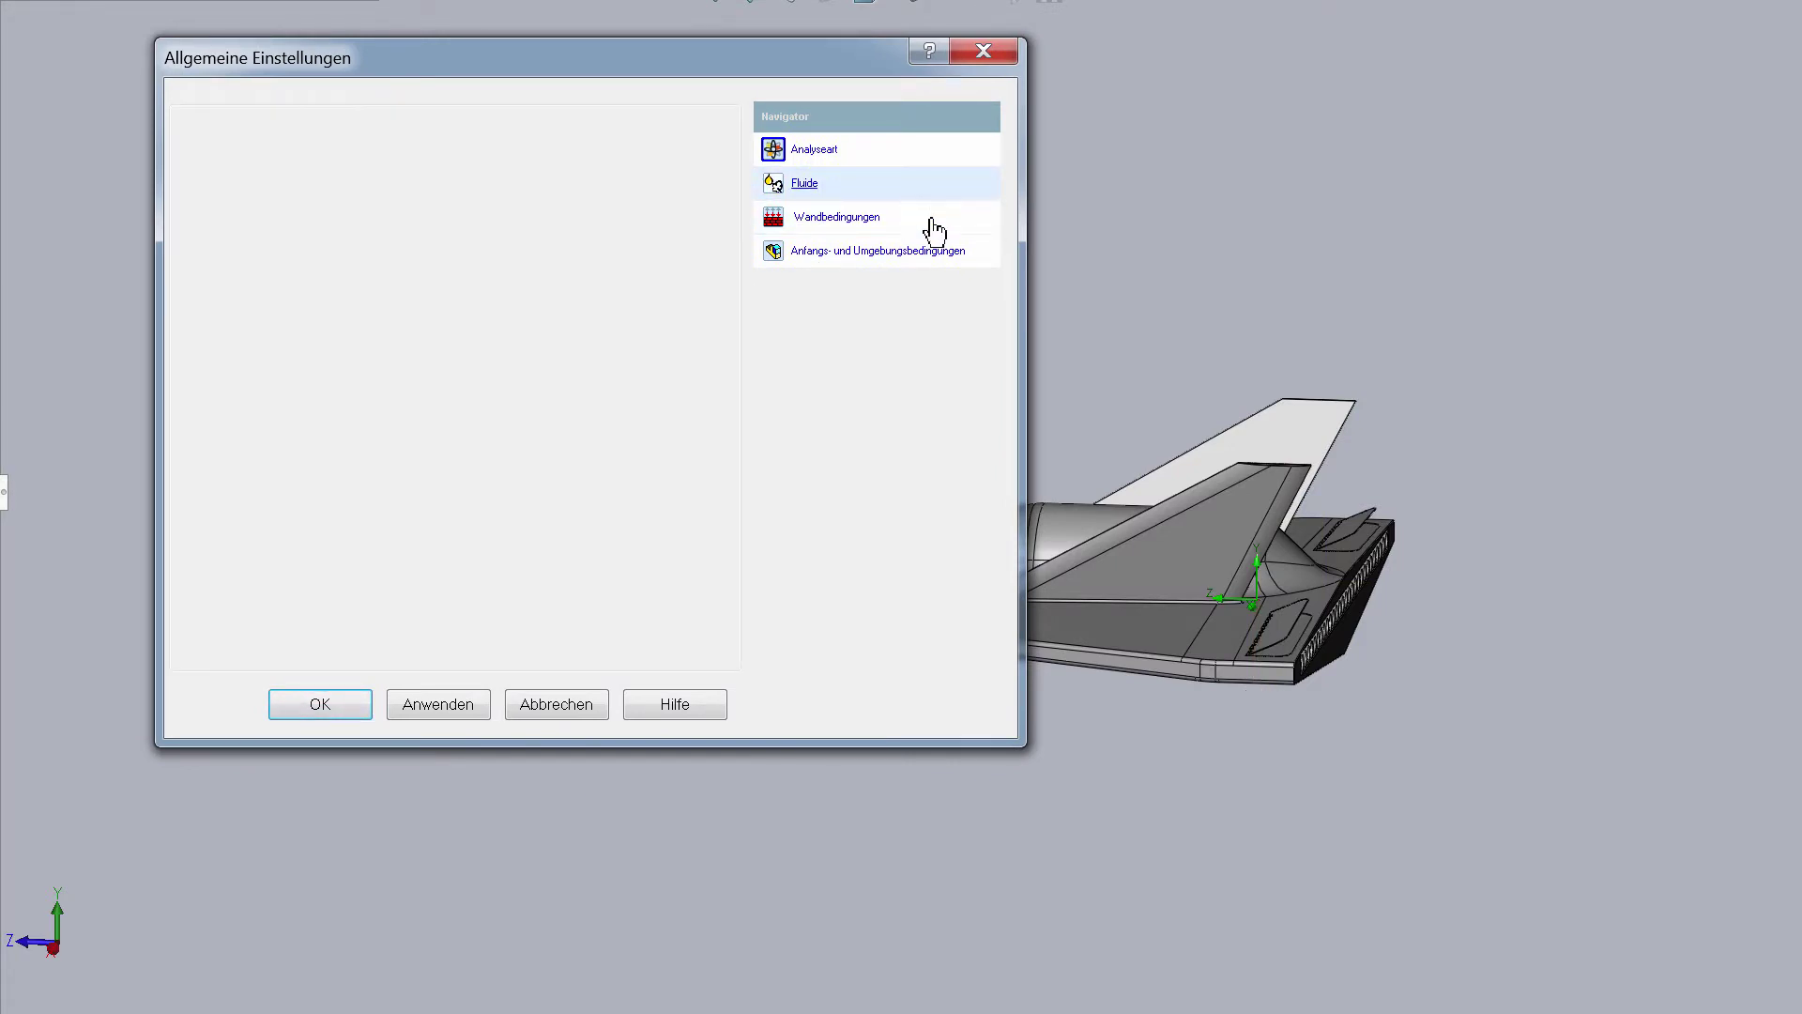
click(976, 253)
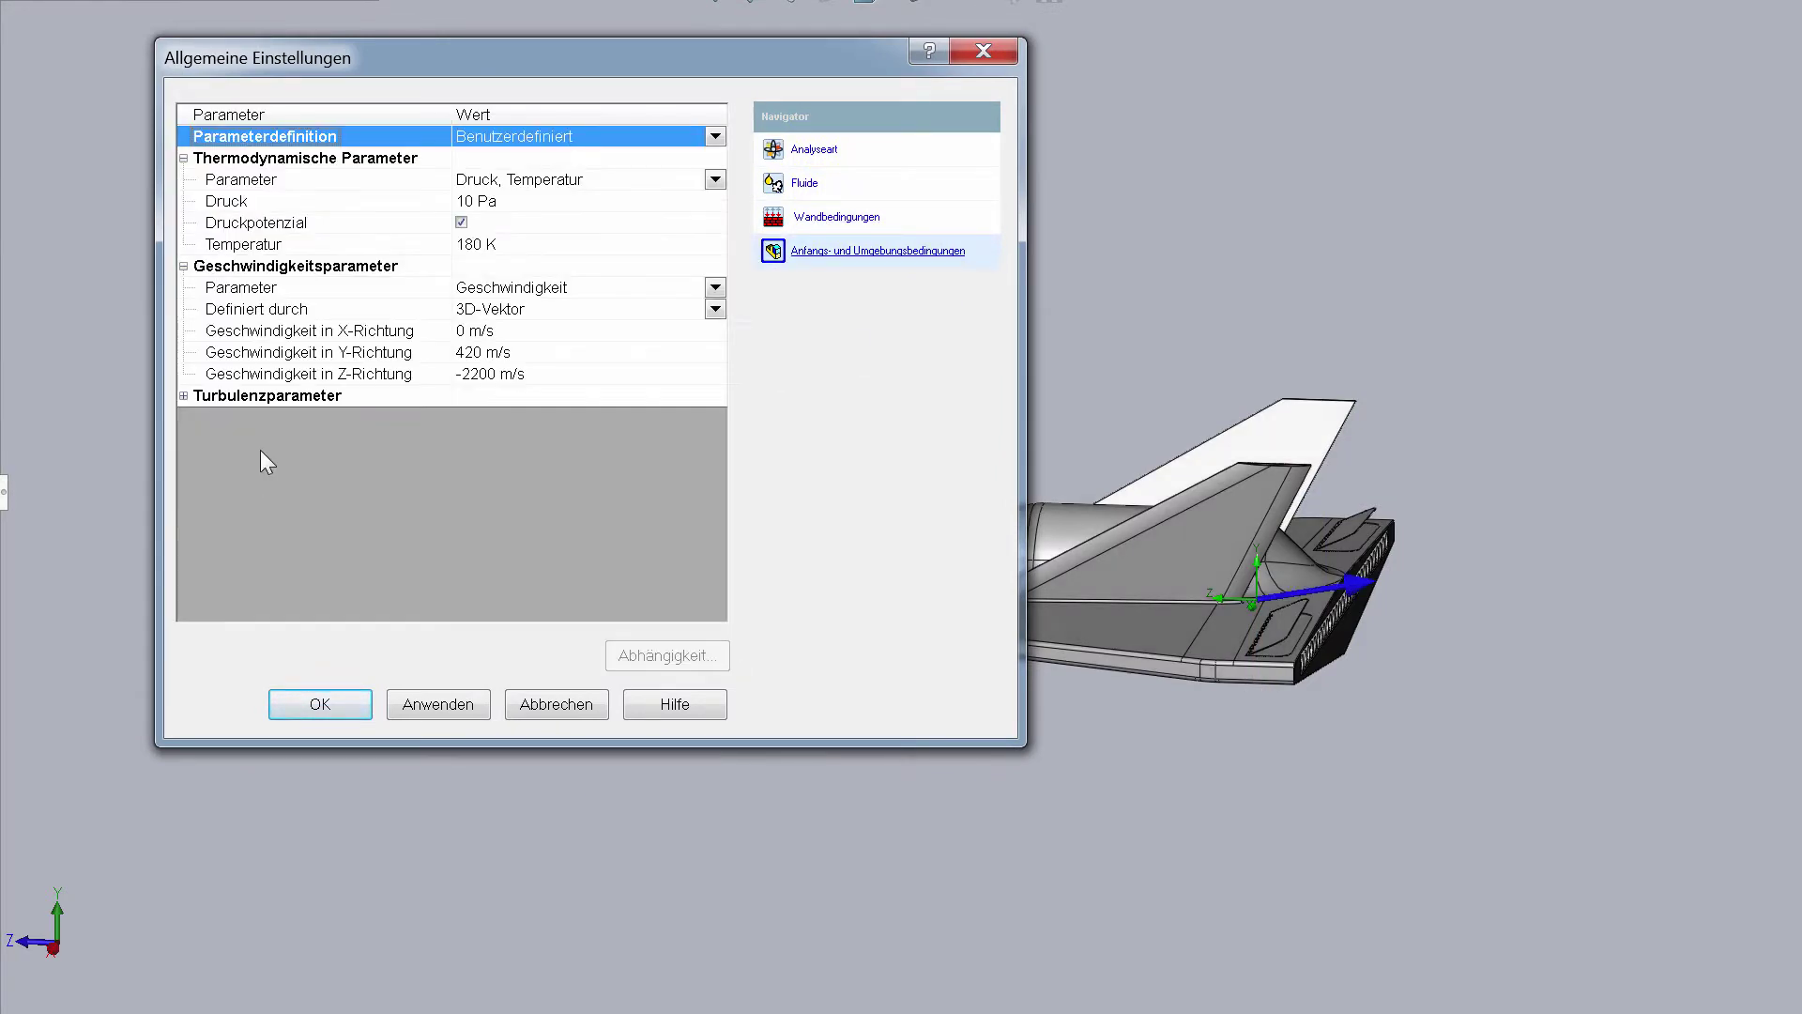
click(592, 704)
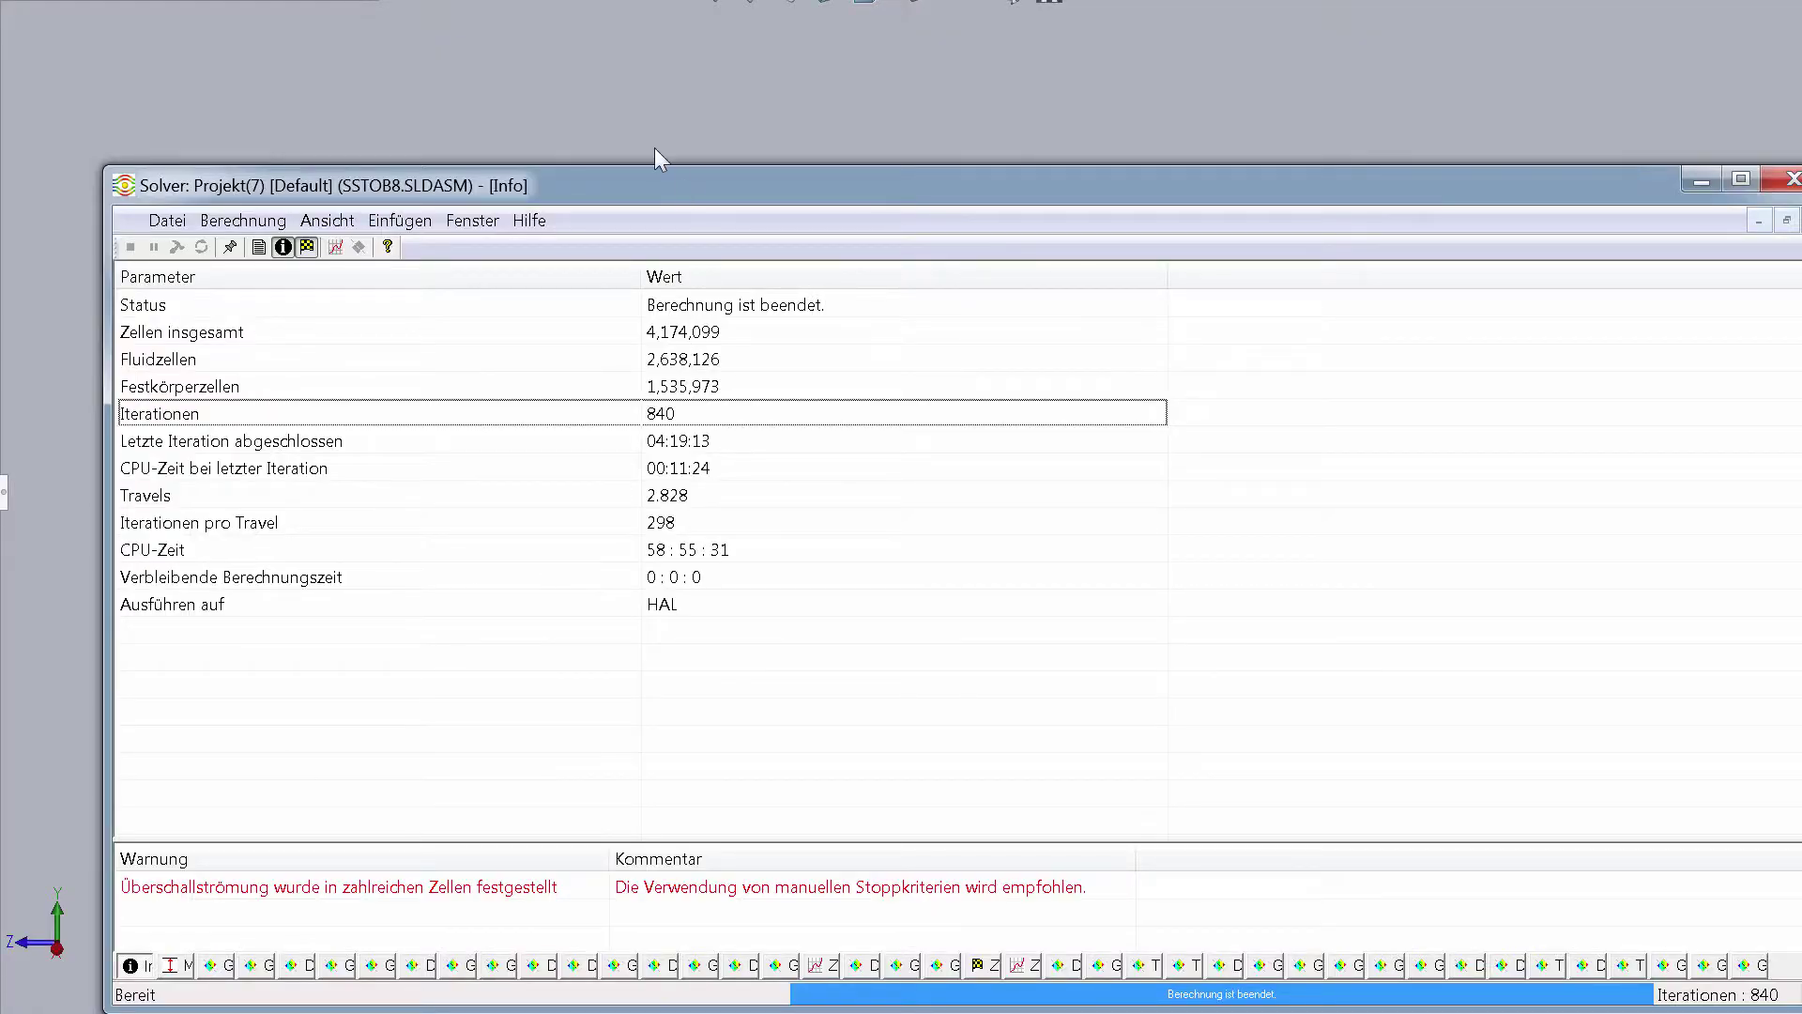
Bring the solver window on screen and view the velocity and side-view pressure plots.
drag(678, 197, 624, 107)
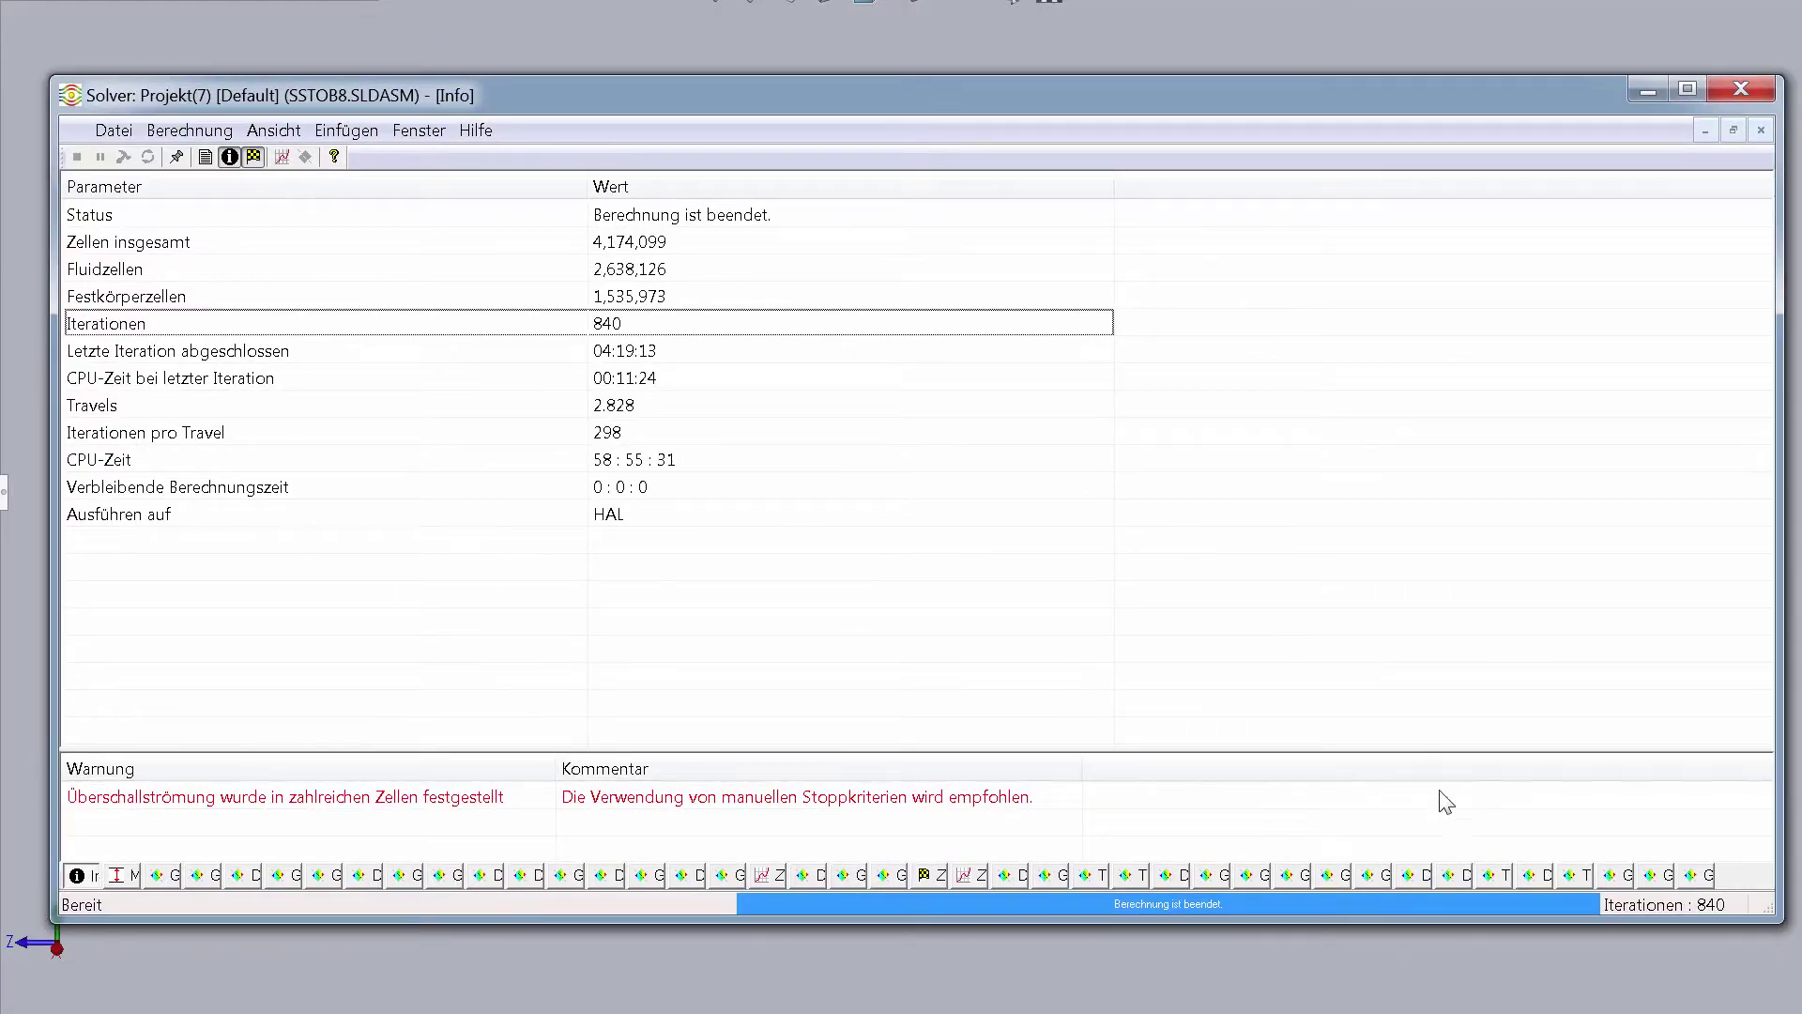
click(166, 882)
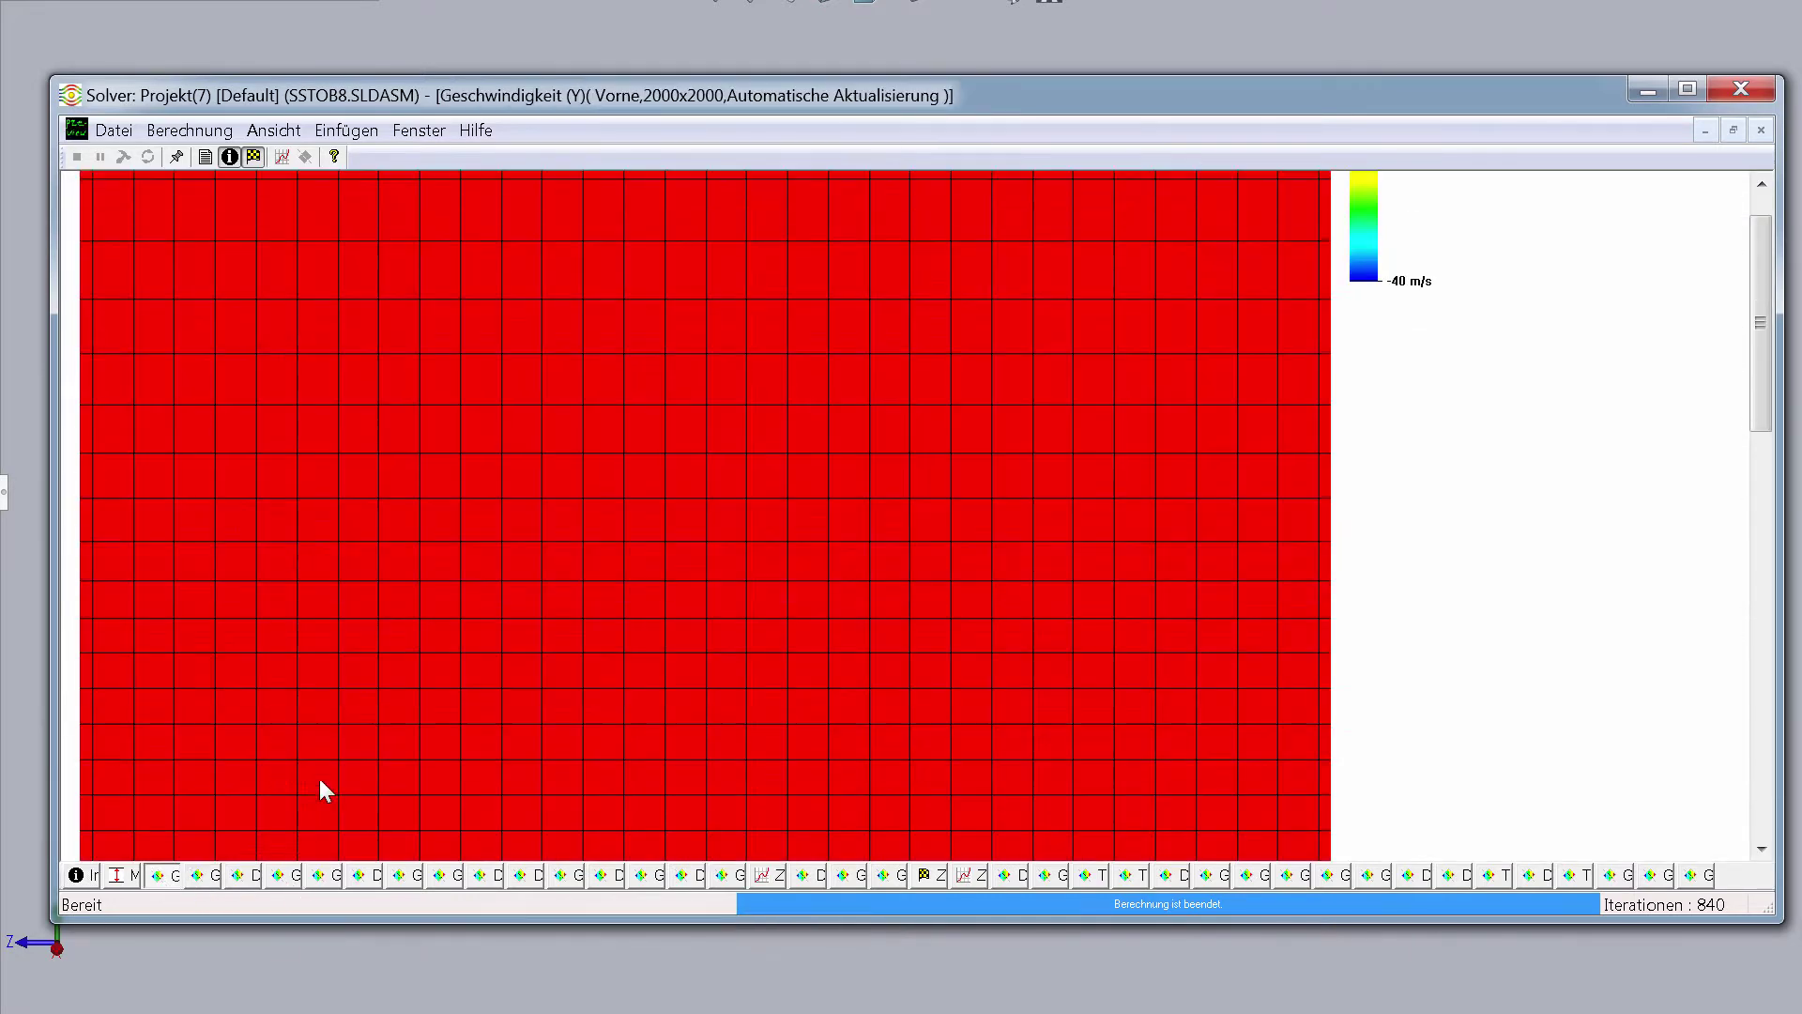
click(283, 875)
click(735, 876)
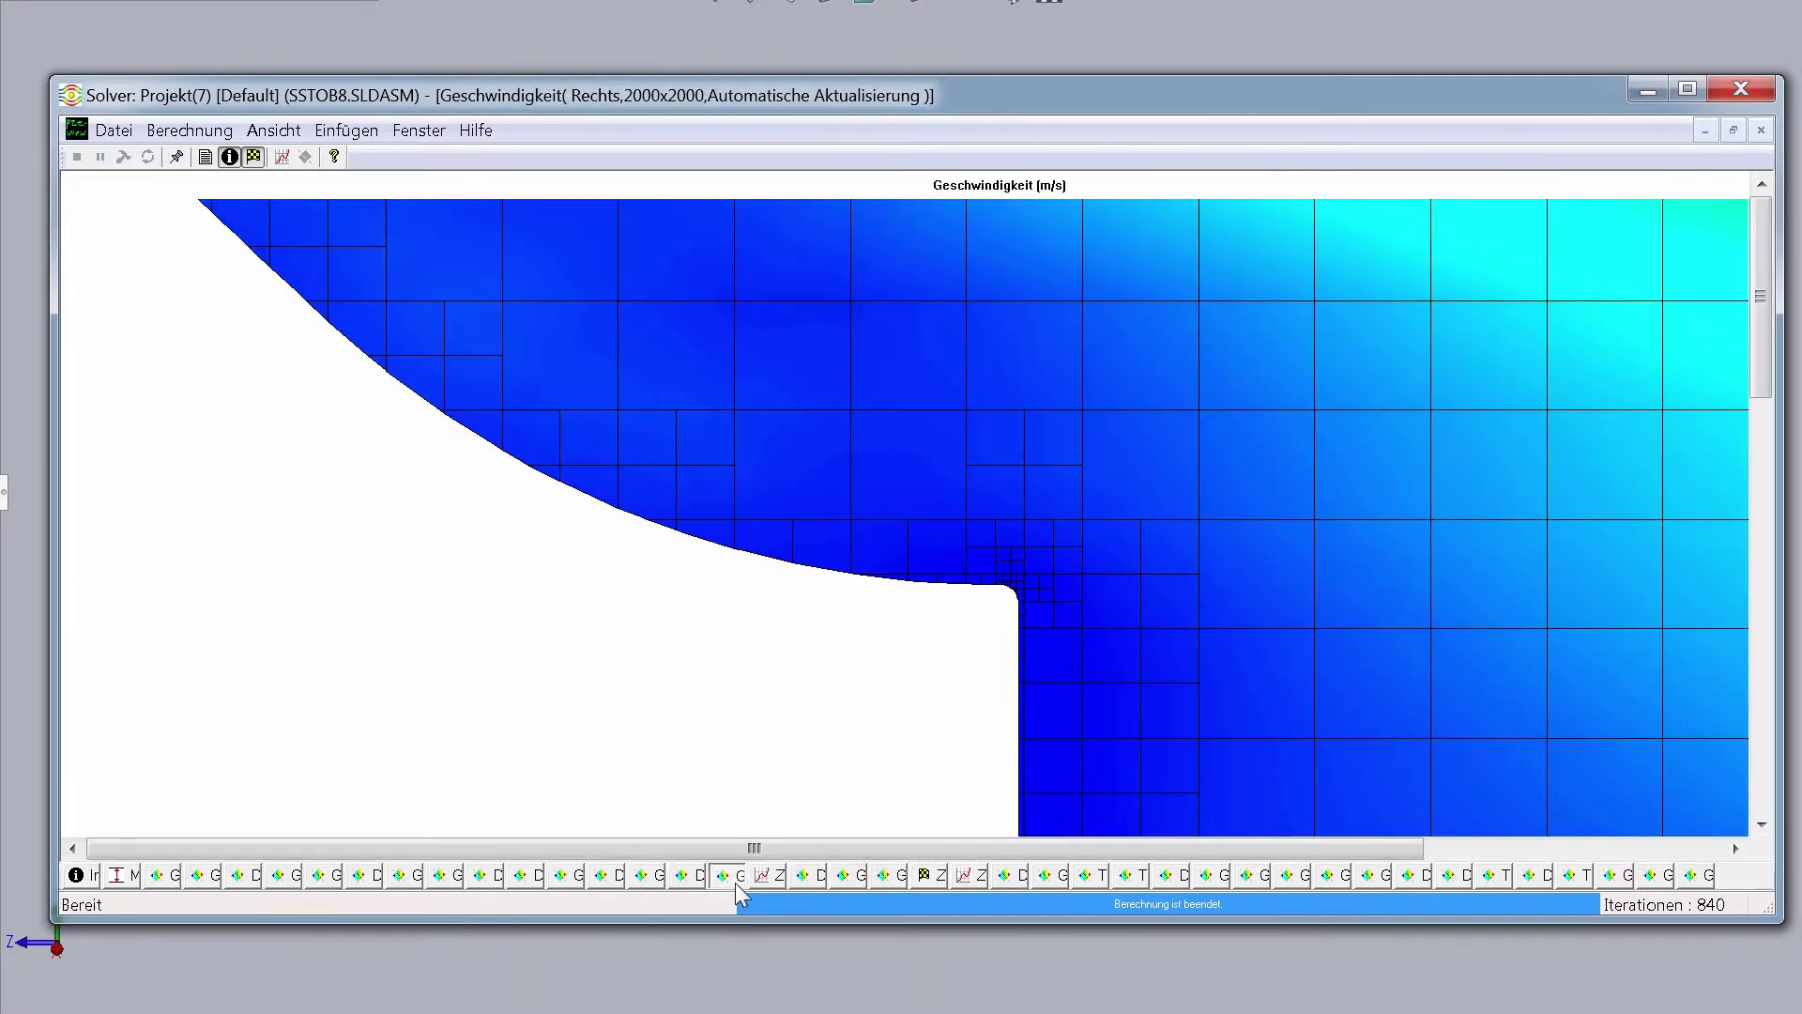
scroll(845, 657, down, 2)
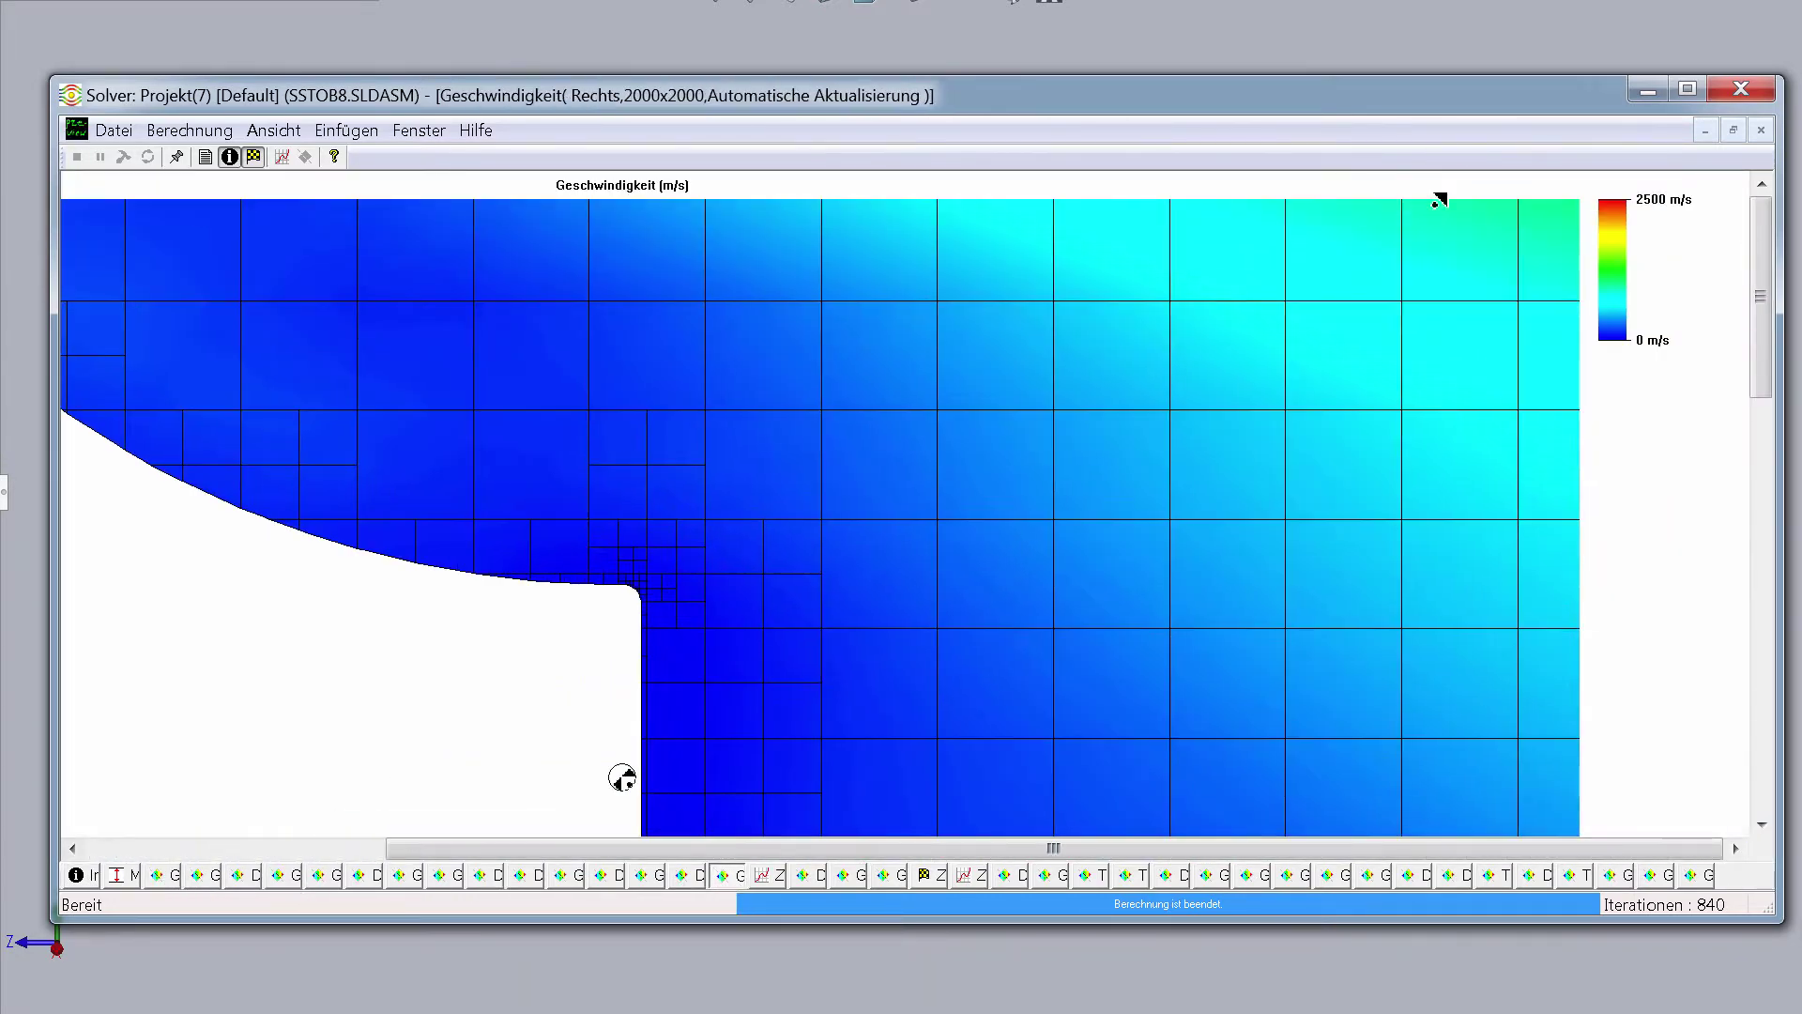
scroll(623, 776, down, 2)
scroll(622, 777, down, 2)
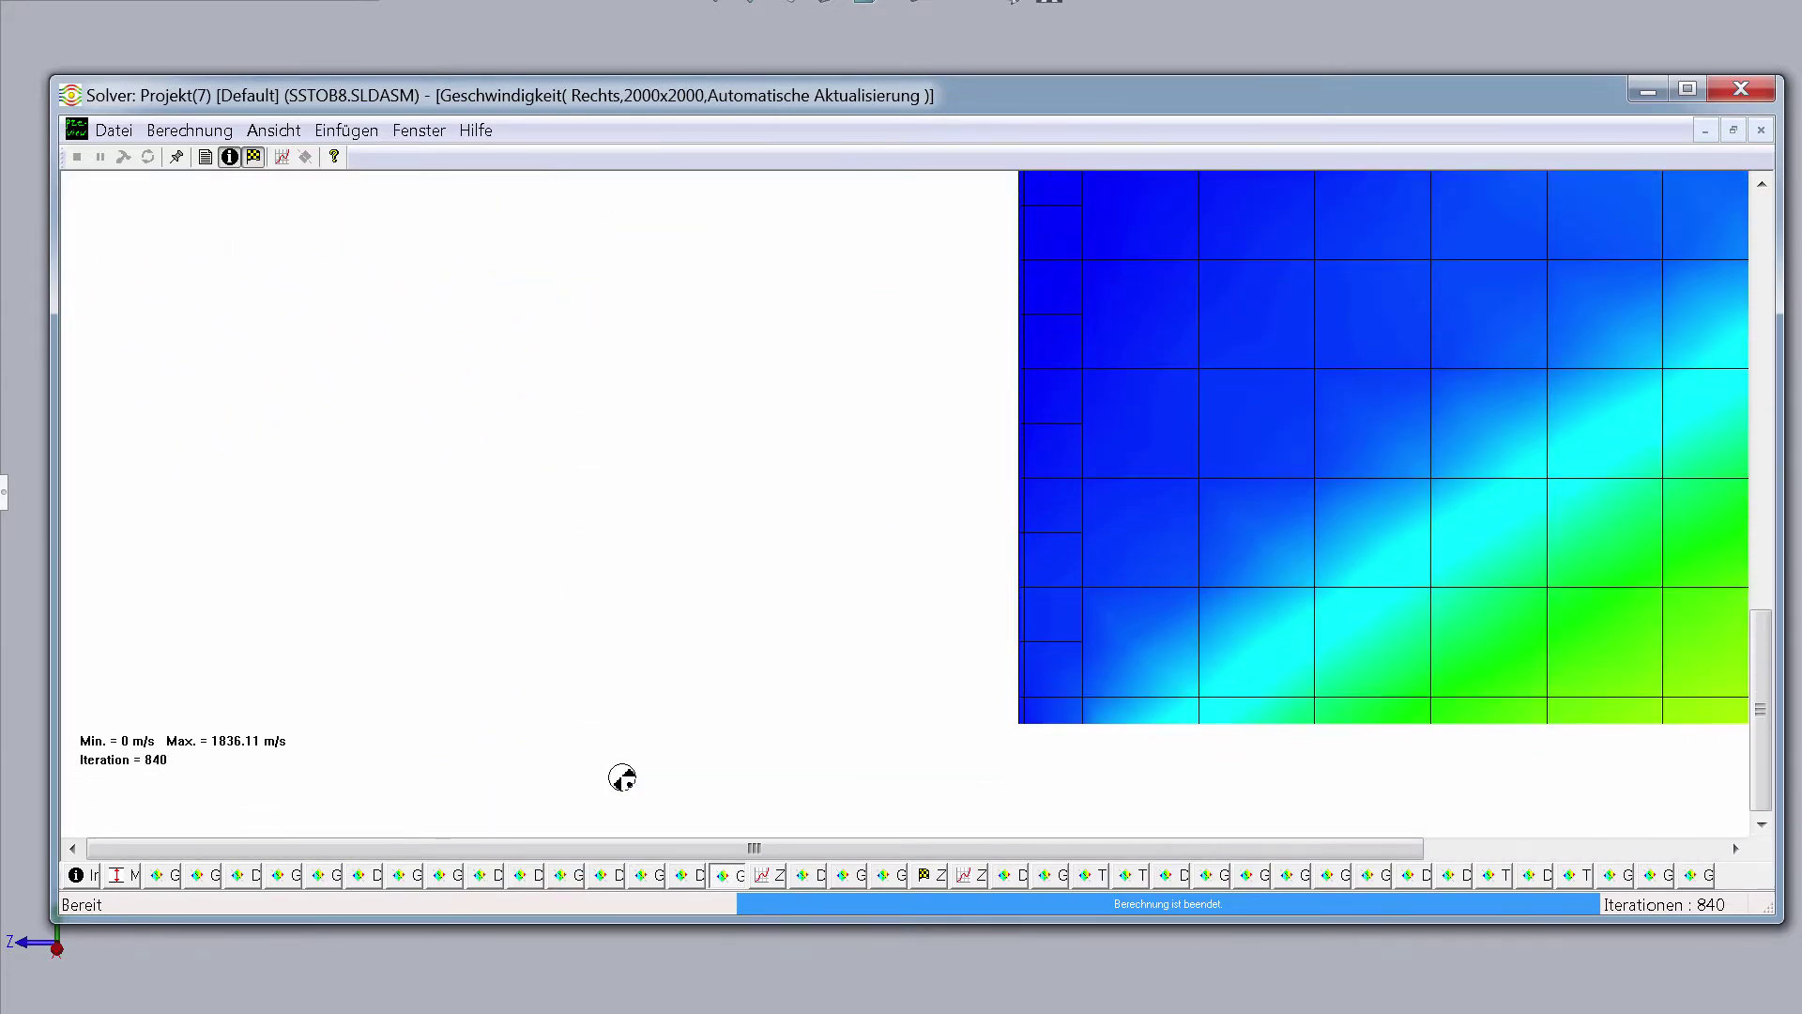
scroll(622, 778, up, 2)
click(692, 876)
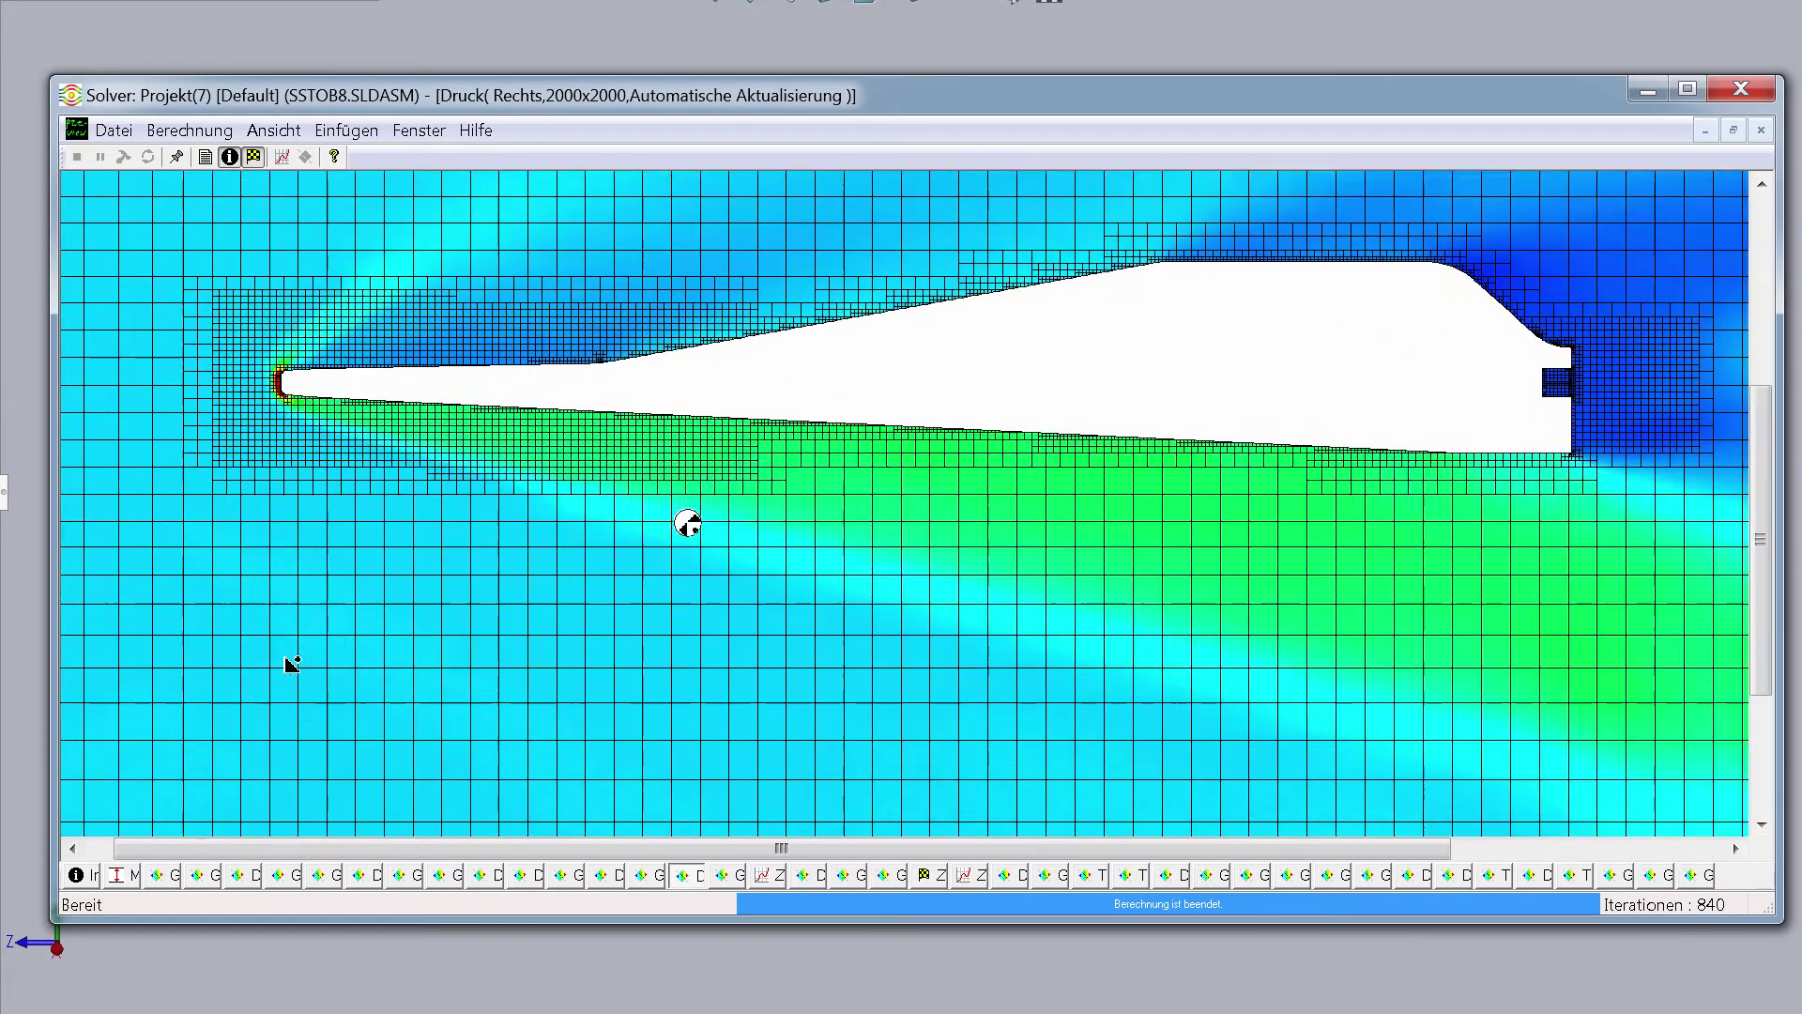
View the top-view velocity, 4000x4000 top pressure and Right pressure plots.
click(661, 880)
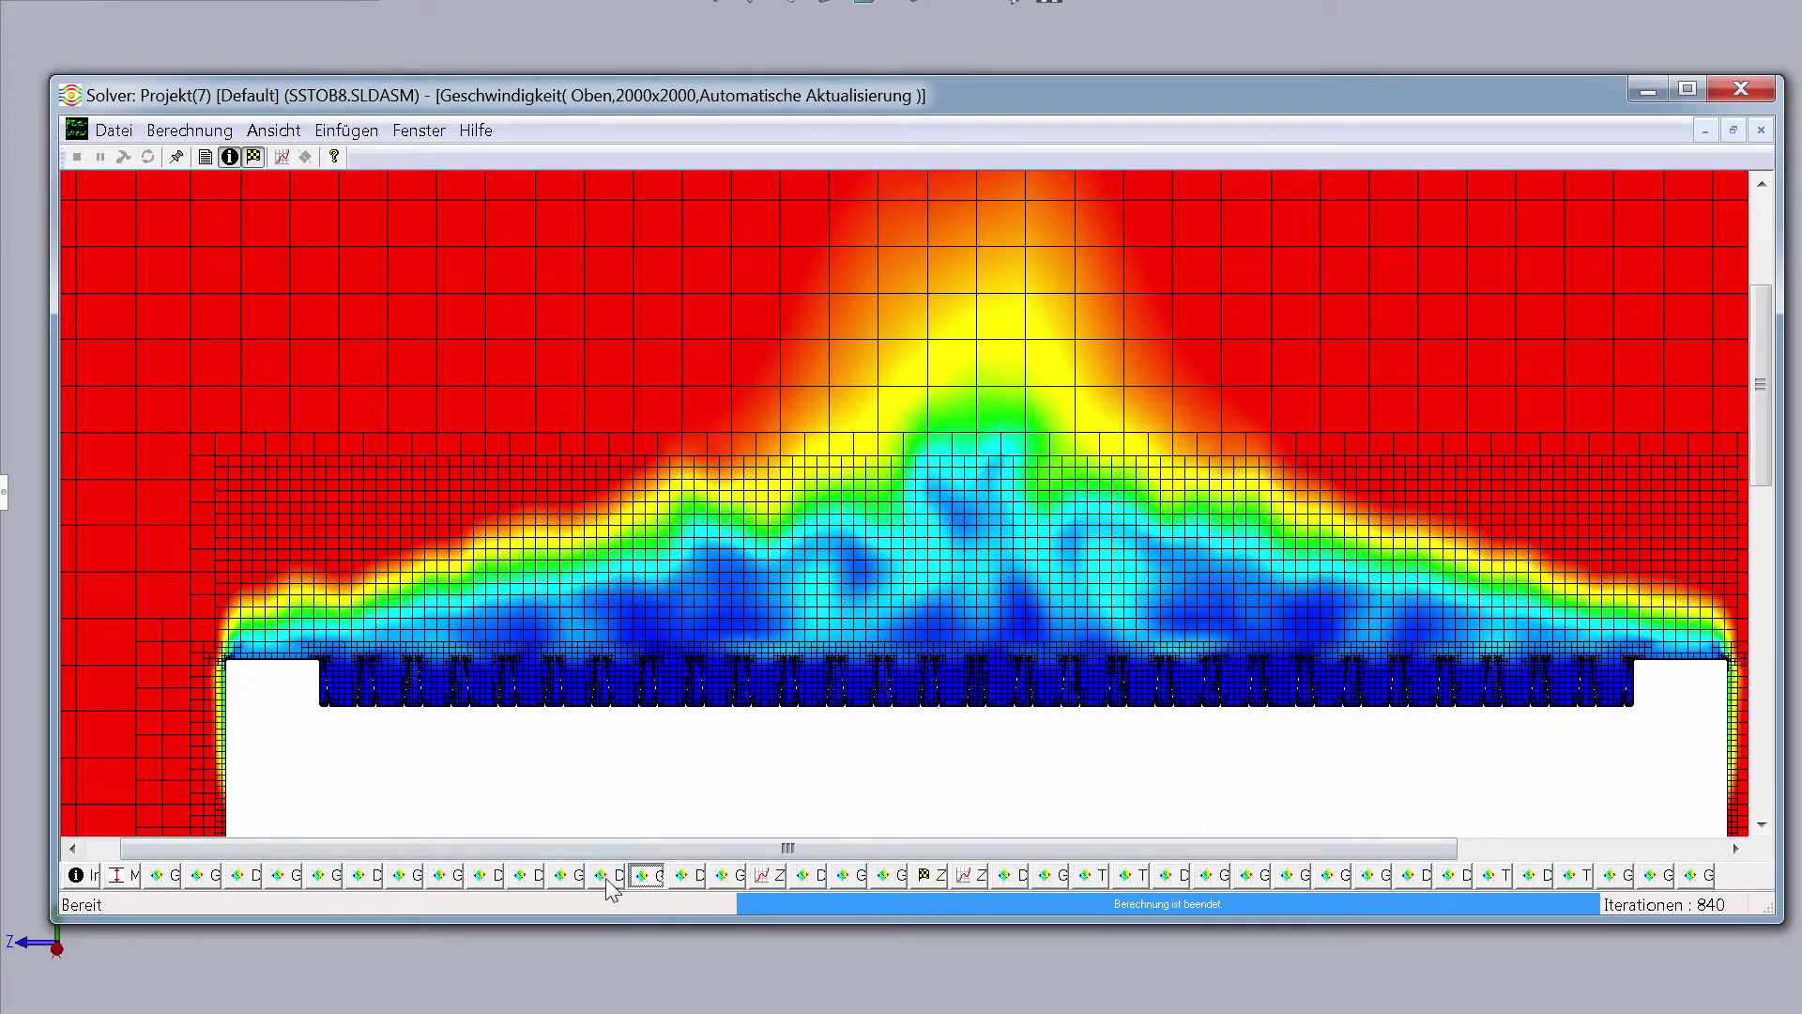
click(608, 880)
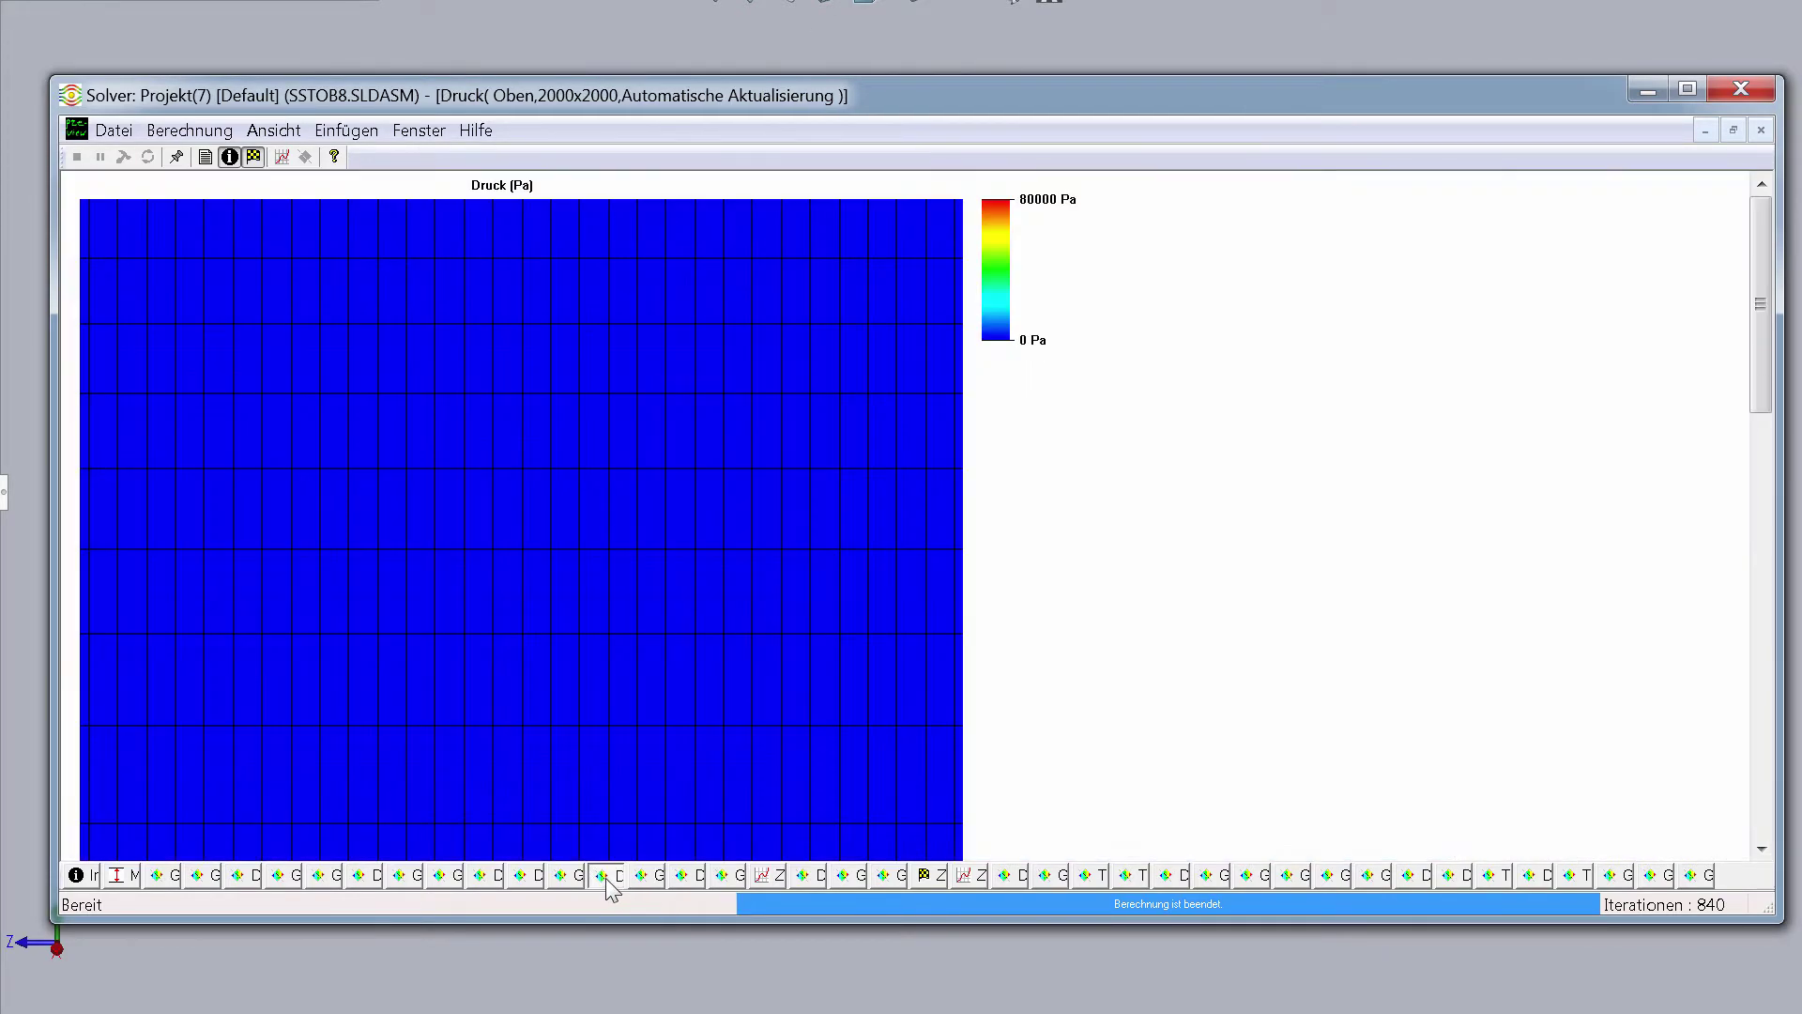
click(575, 879)
click(521, 878)
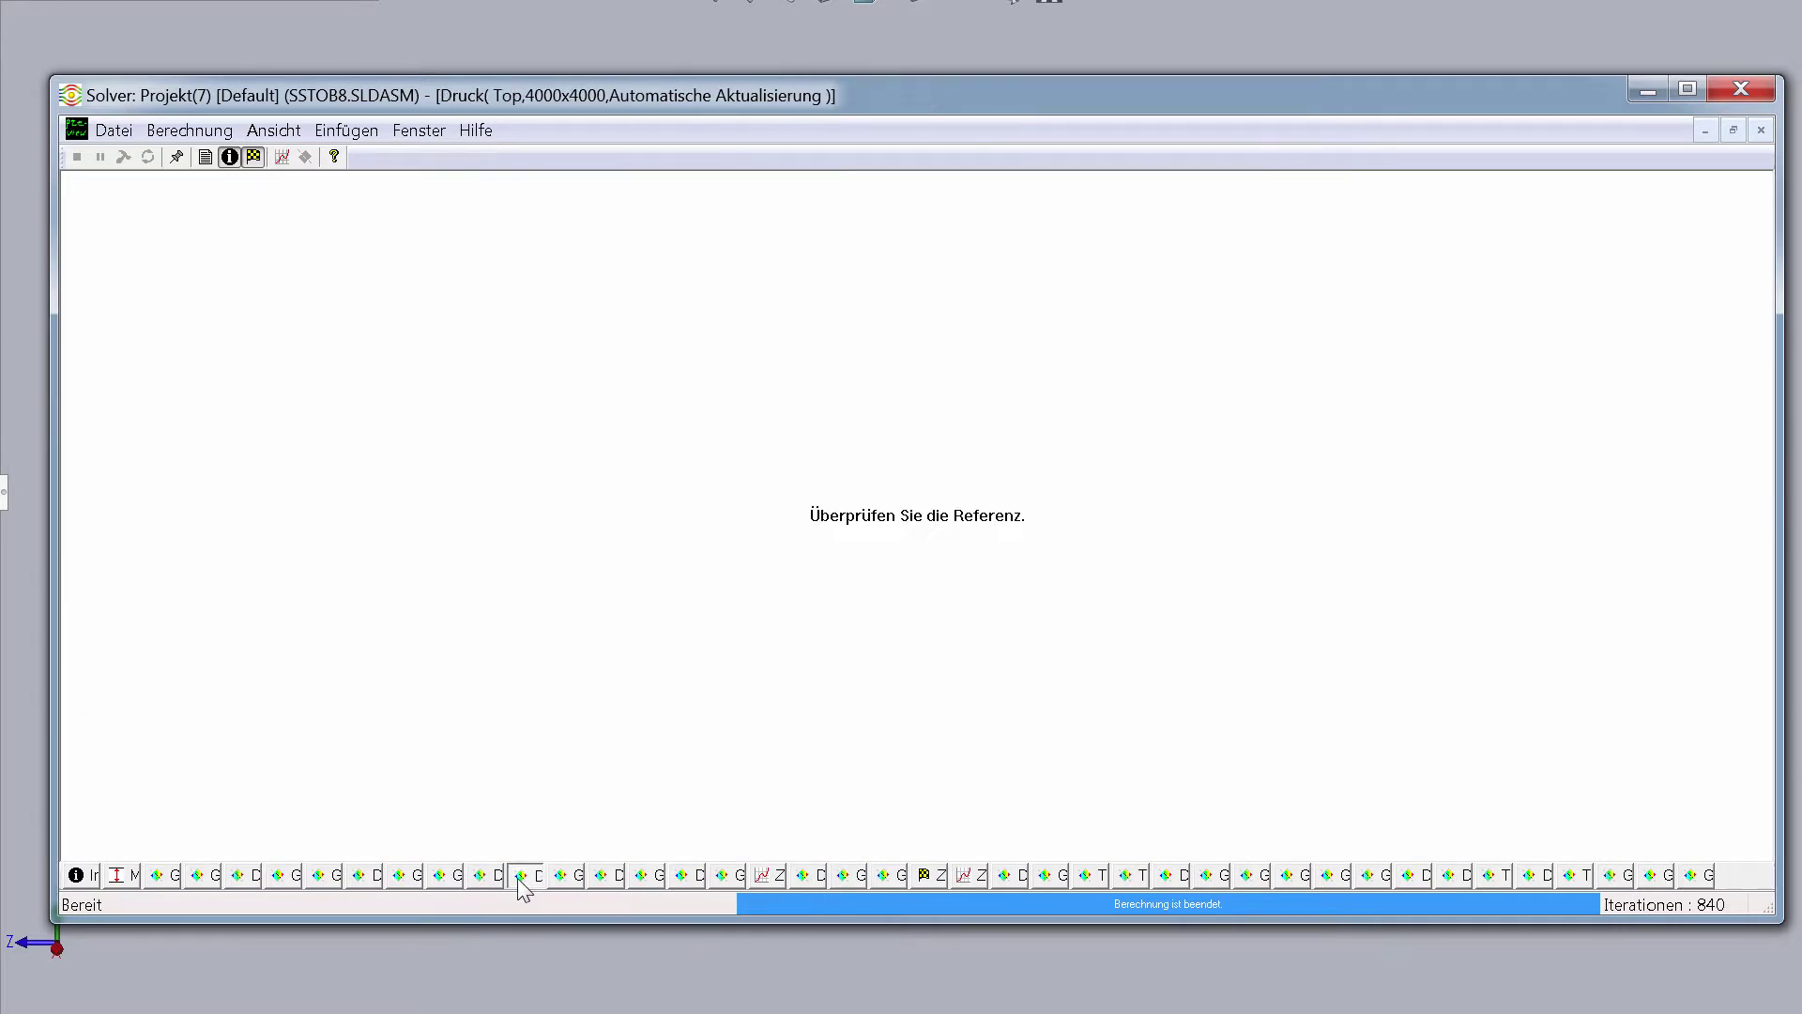
click(766, 876)
click(807, 877)
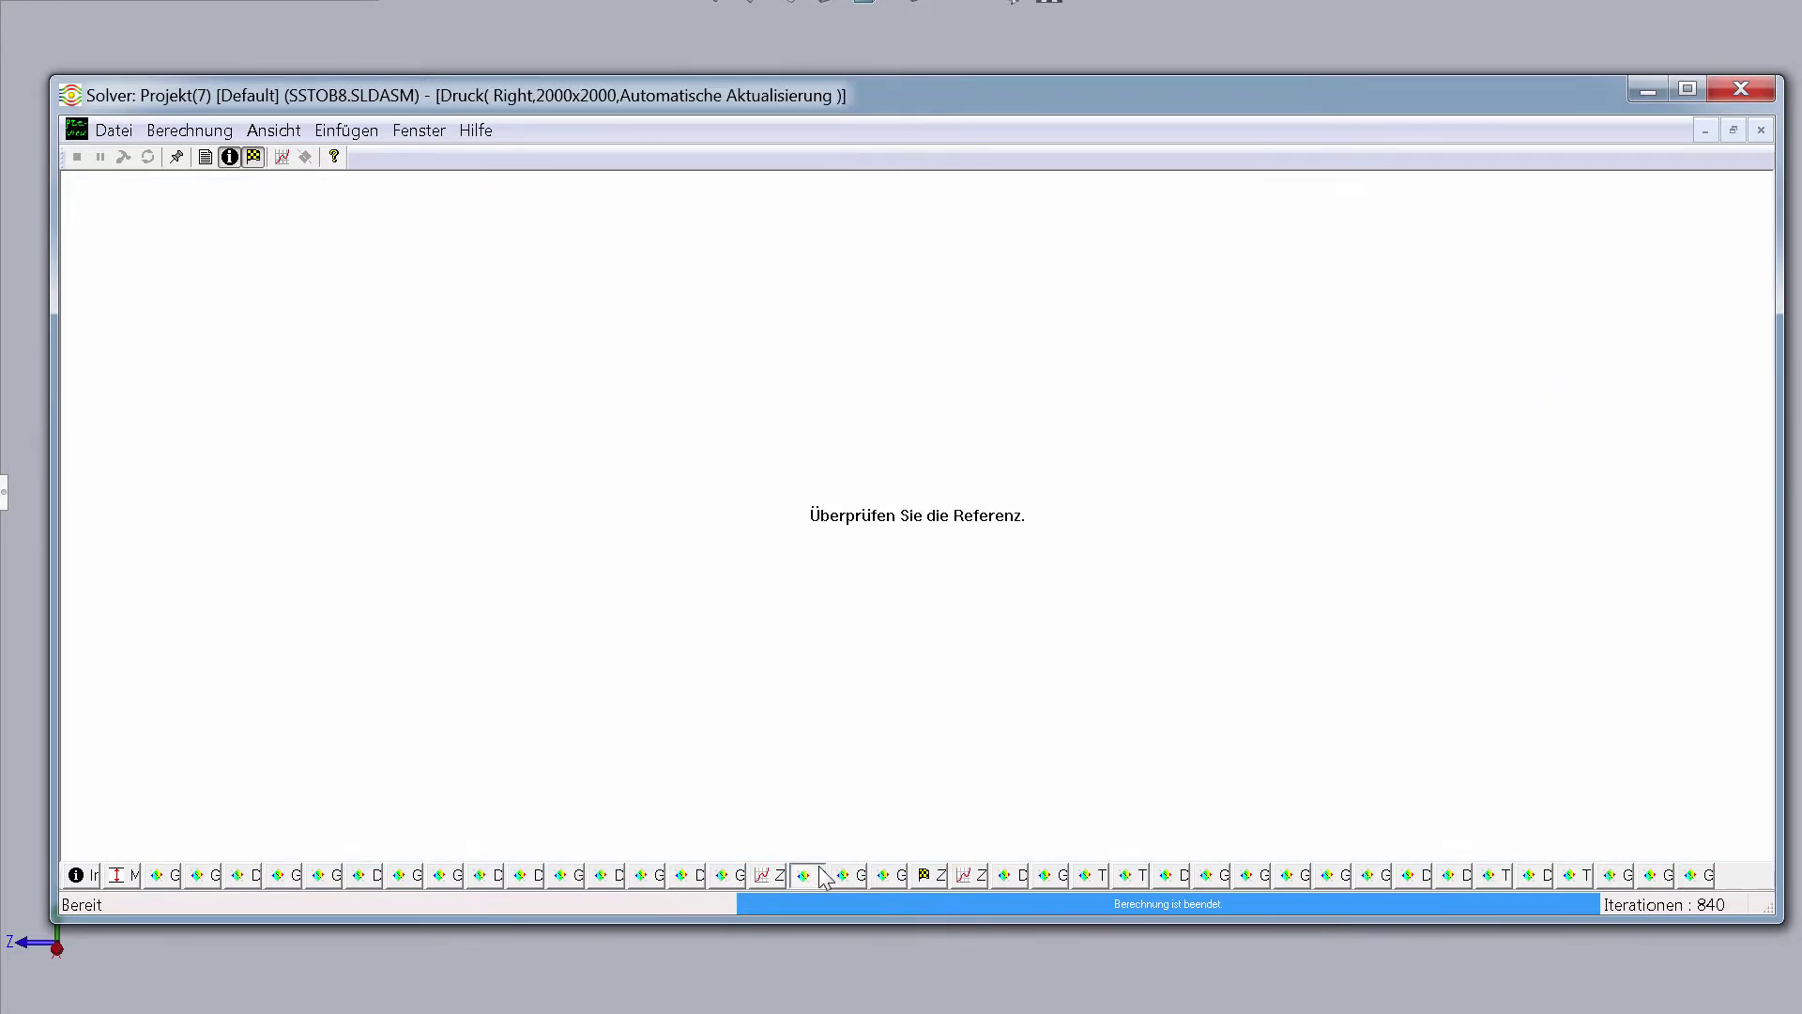
Check the goal value table and Kraft (Y)/(Z) goal chart, ending on the side-view pressure plot.
click(926, 879)
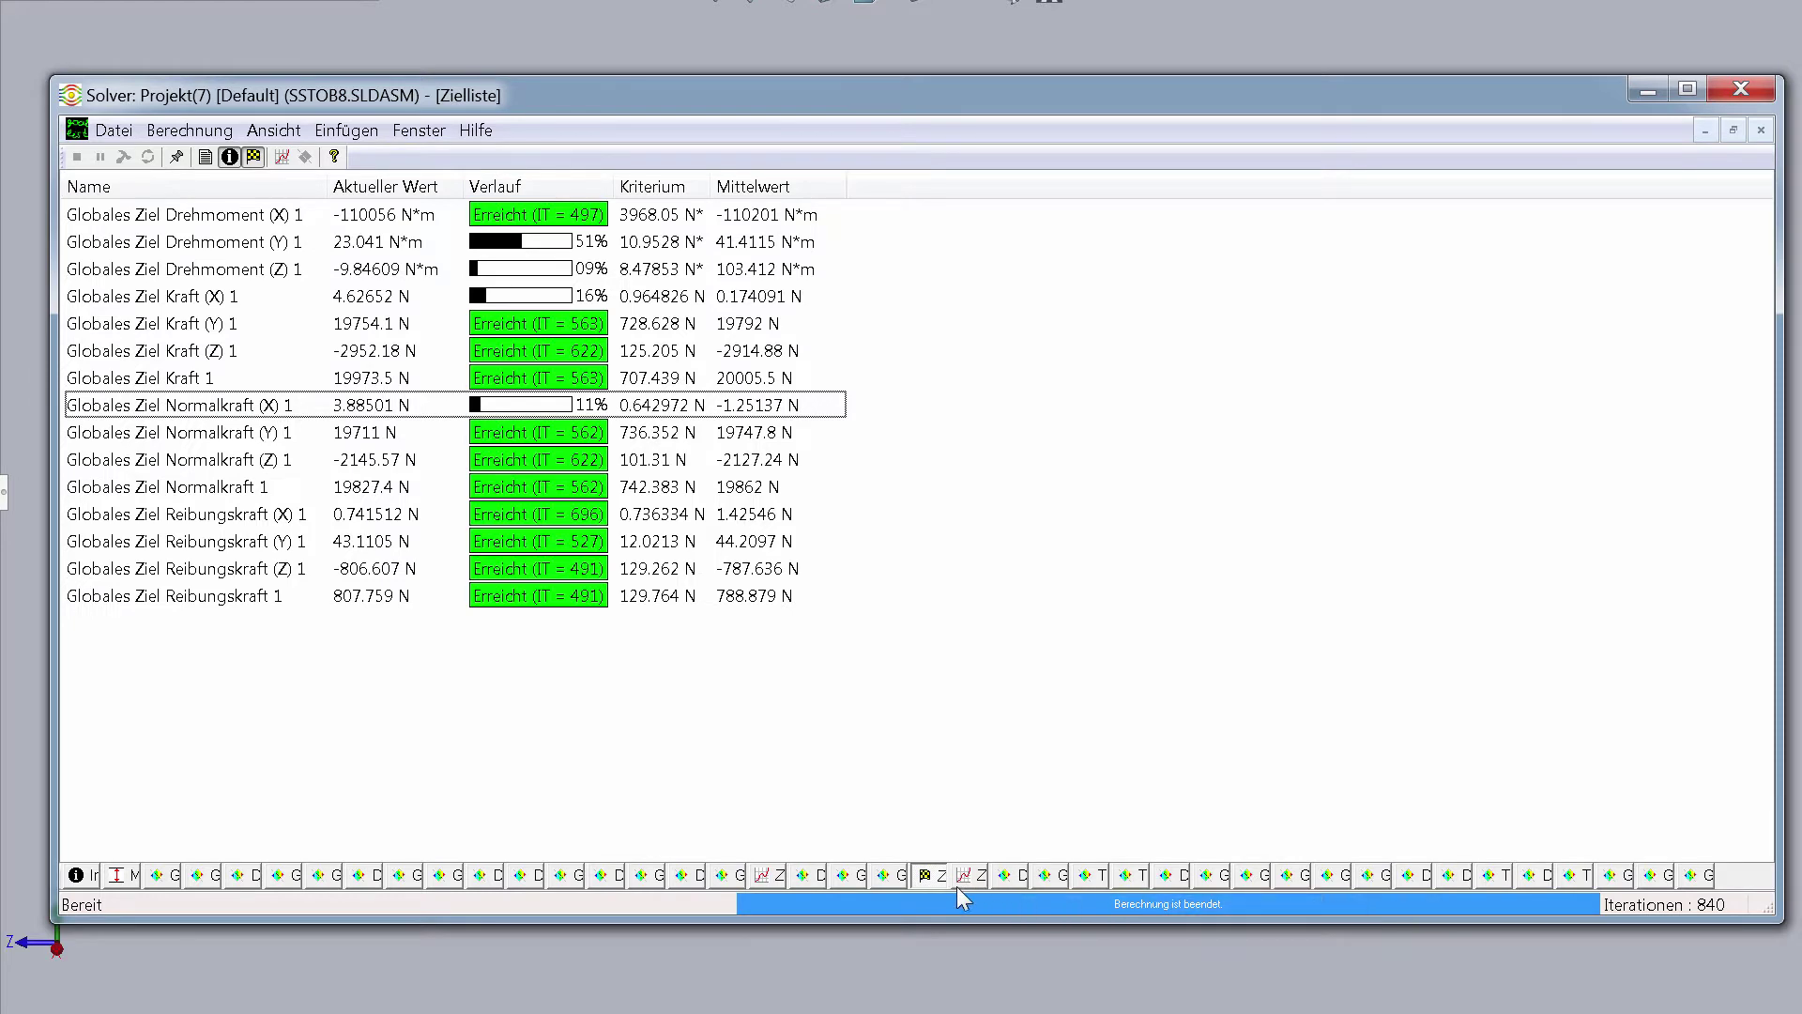
click(959, 884)
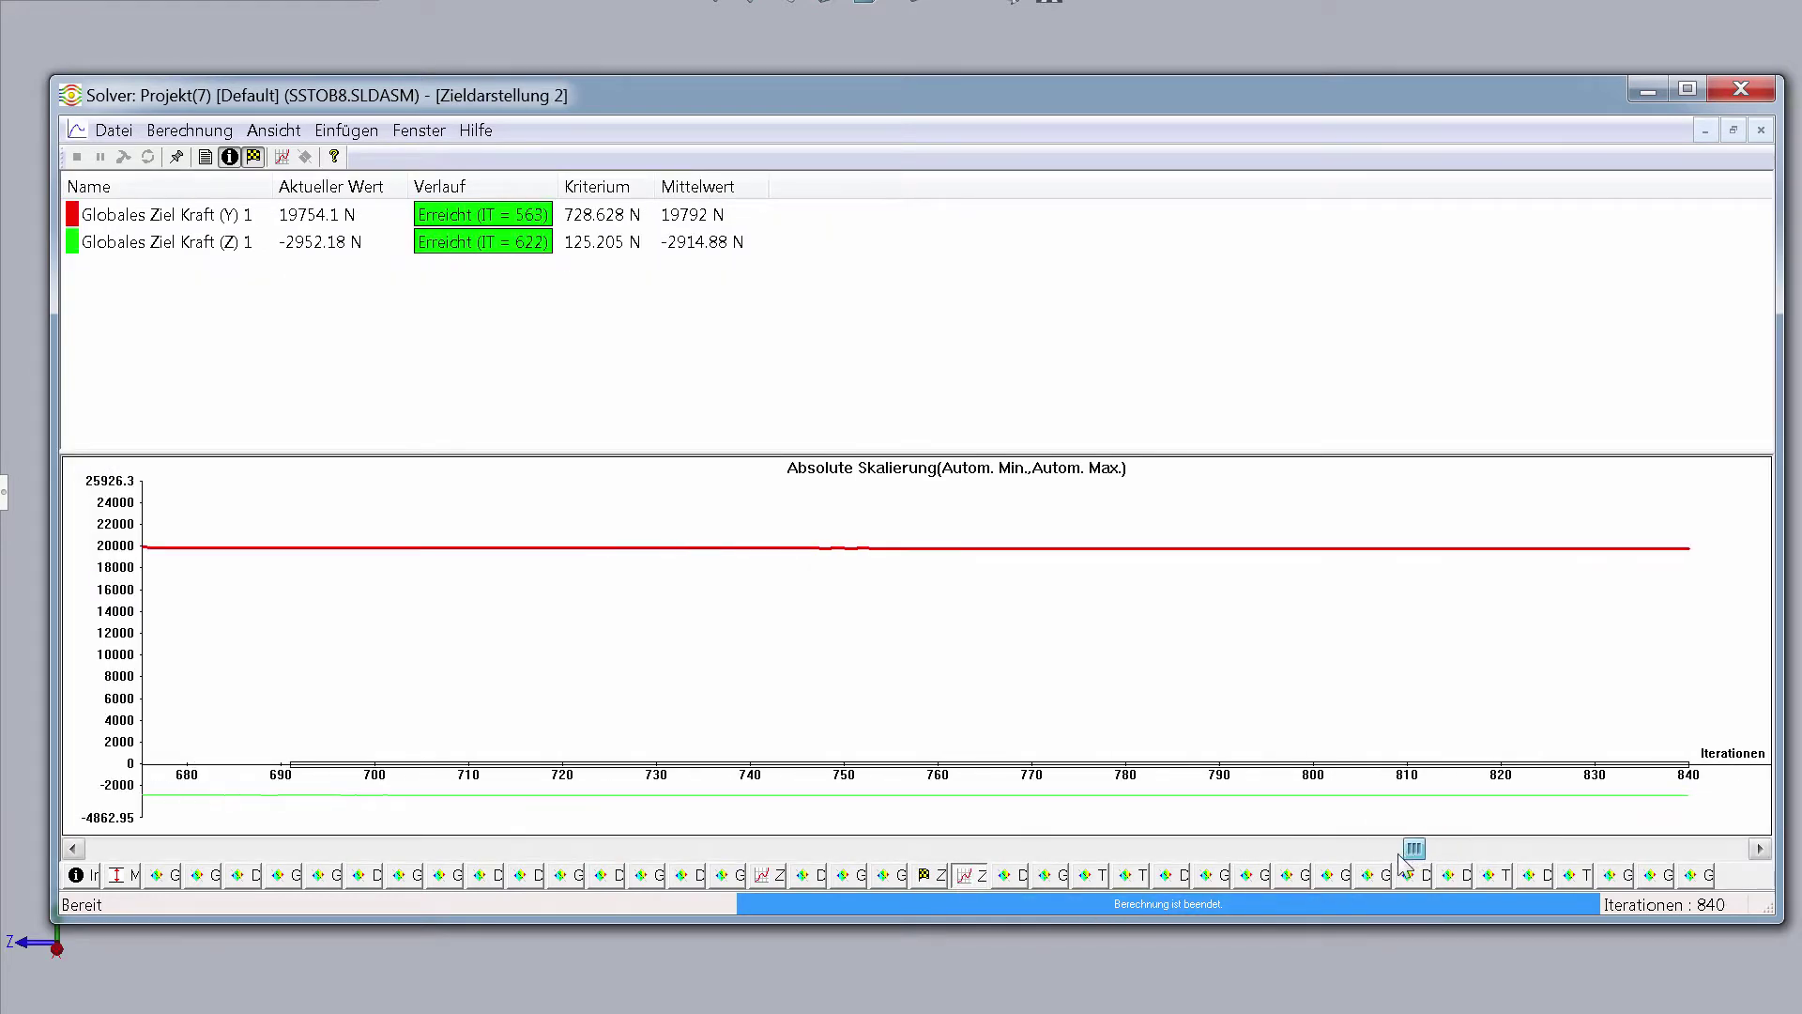
mouse_move(856, 909)
mouse_down()
mouse_move(100, 911)
mouse_move(1391, 836)
mouse_move(1574, 792)
mouse_up()
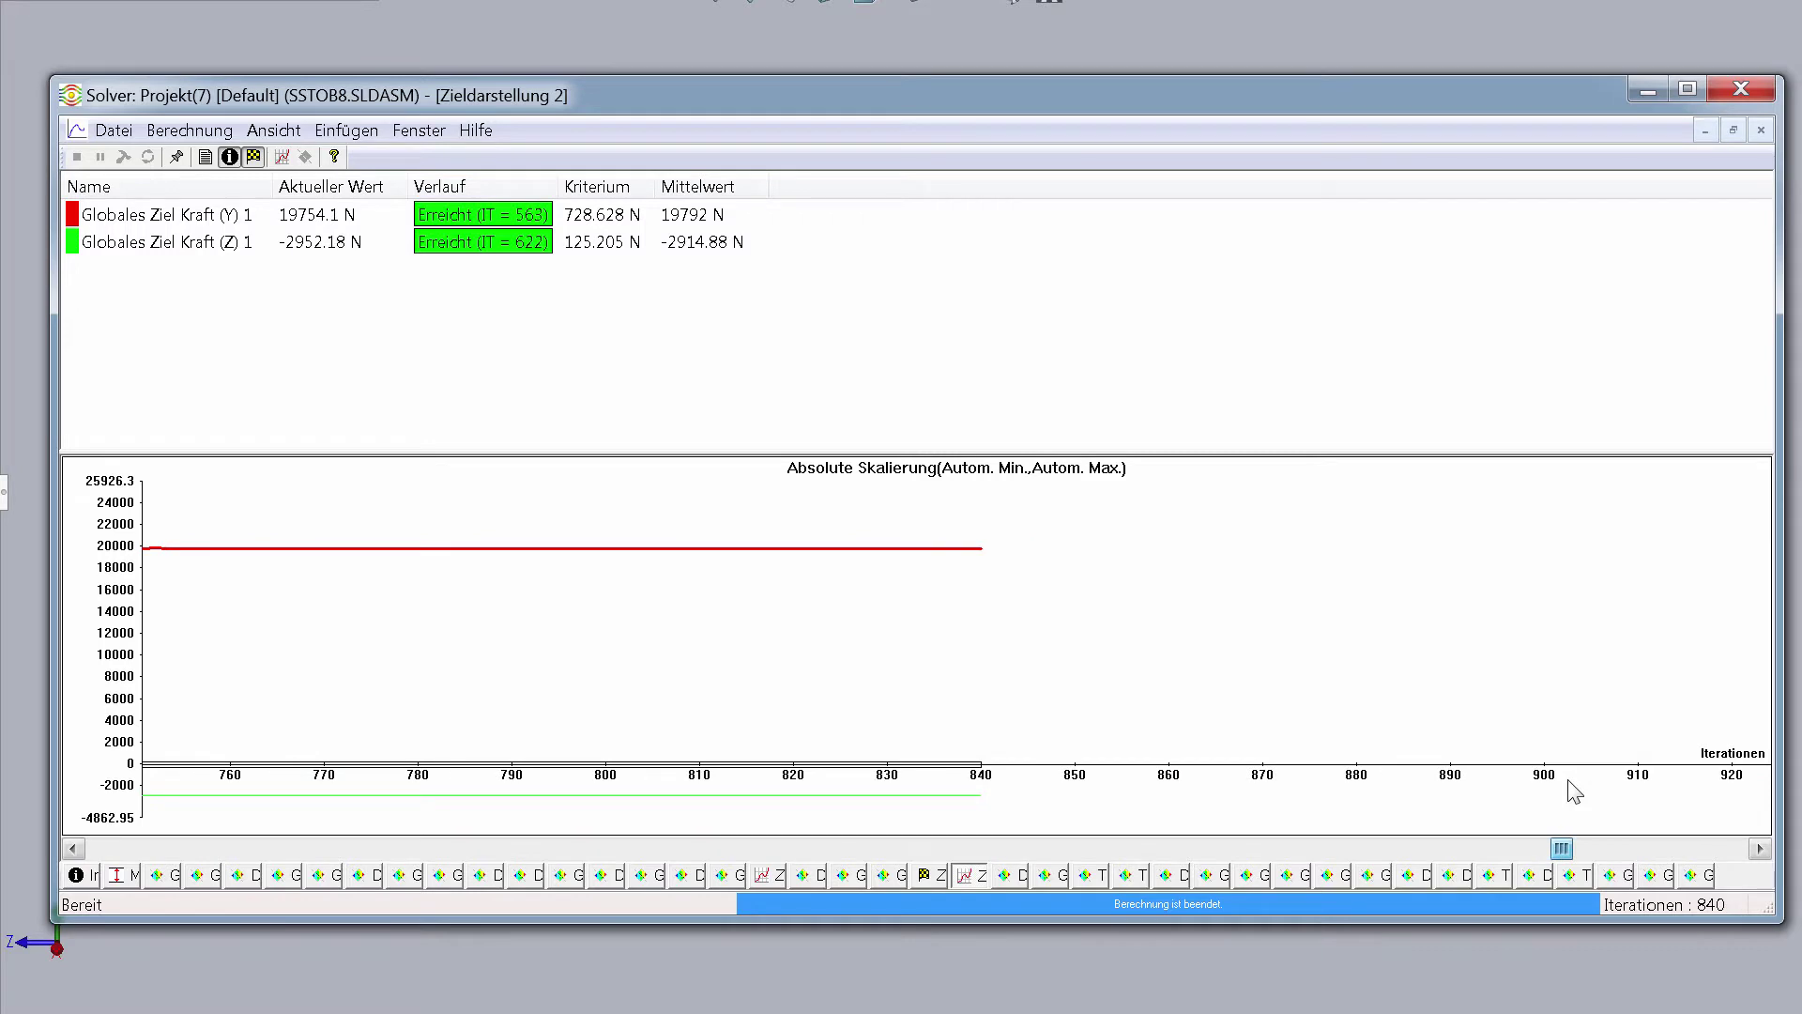
click(920, 877)
click(1011, 875)
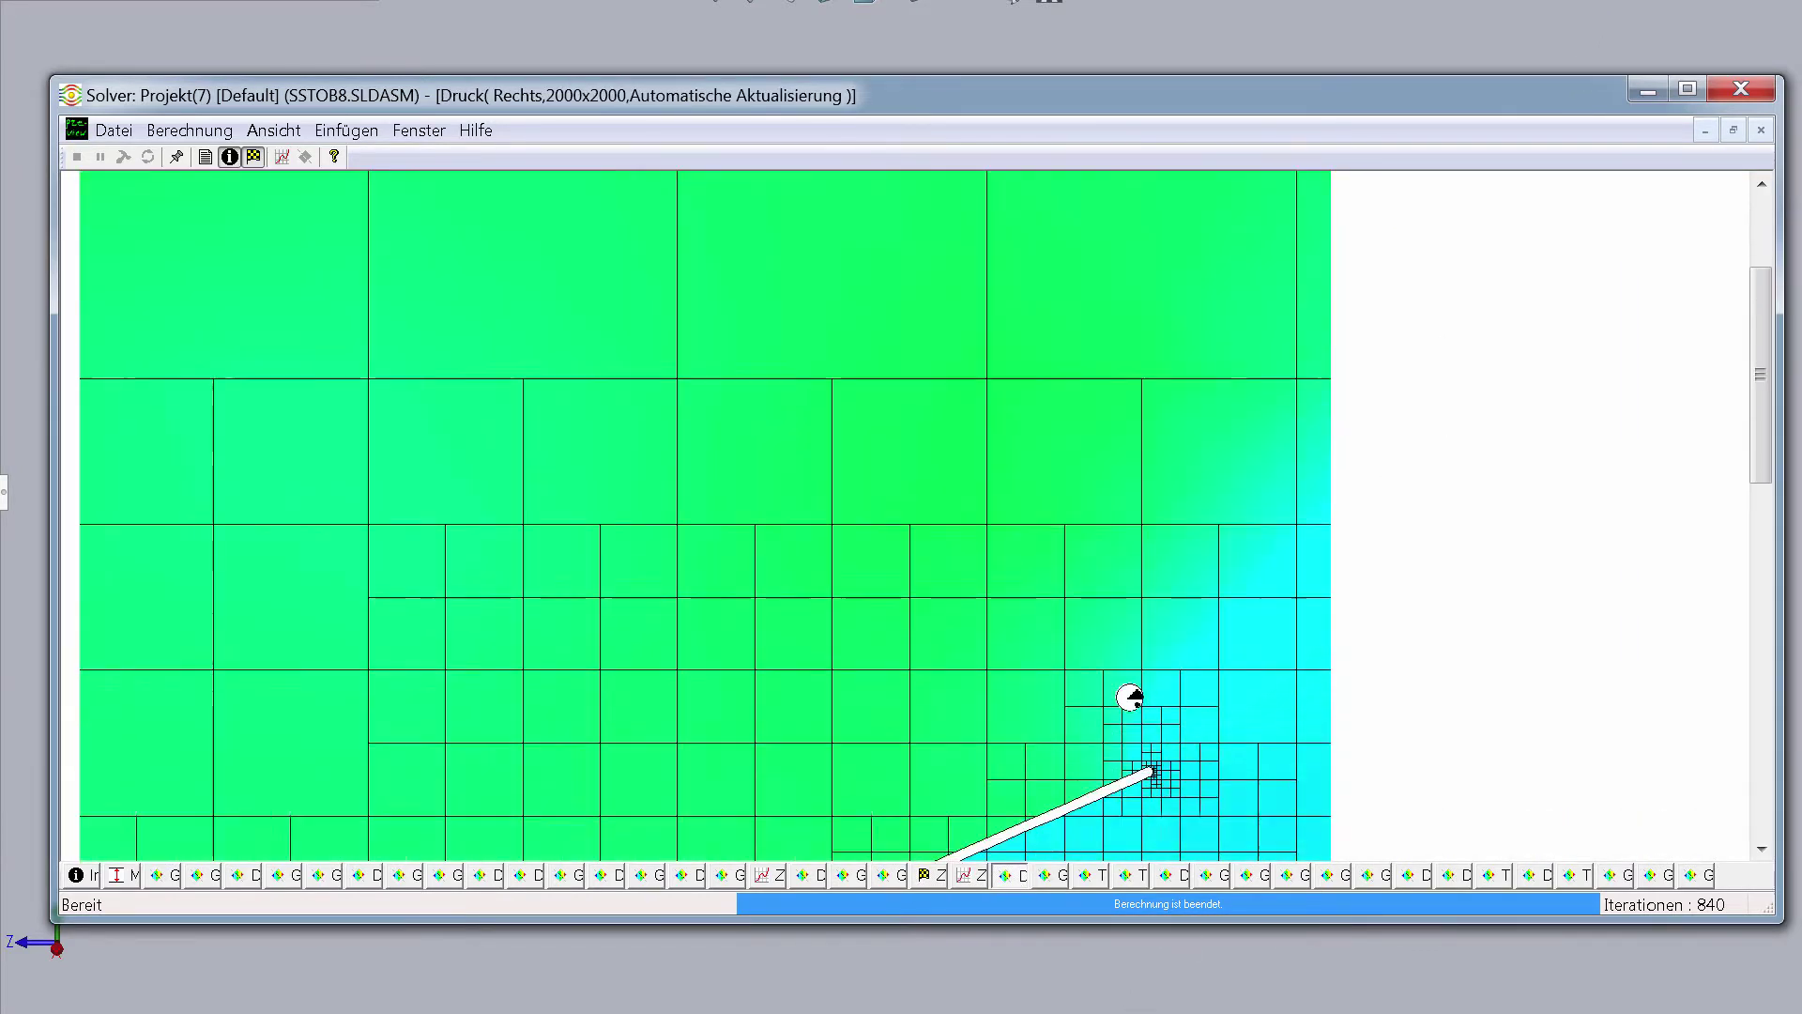
View the side-view velocity, side and front temperature, and top-view pressure plots in turn.
scroll(1130, 696, down, 5)
scroll(1066, 495, down, 1)
scroll(1066, 495, down, 3)
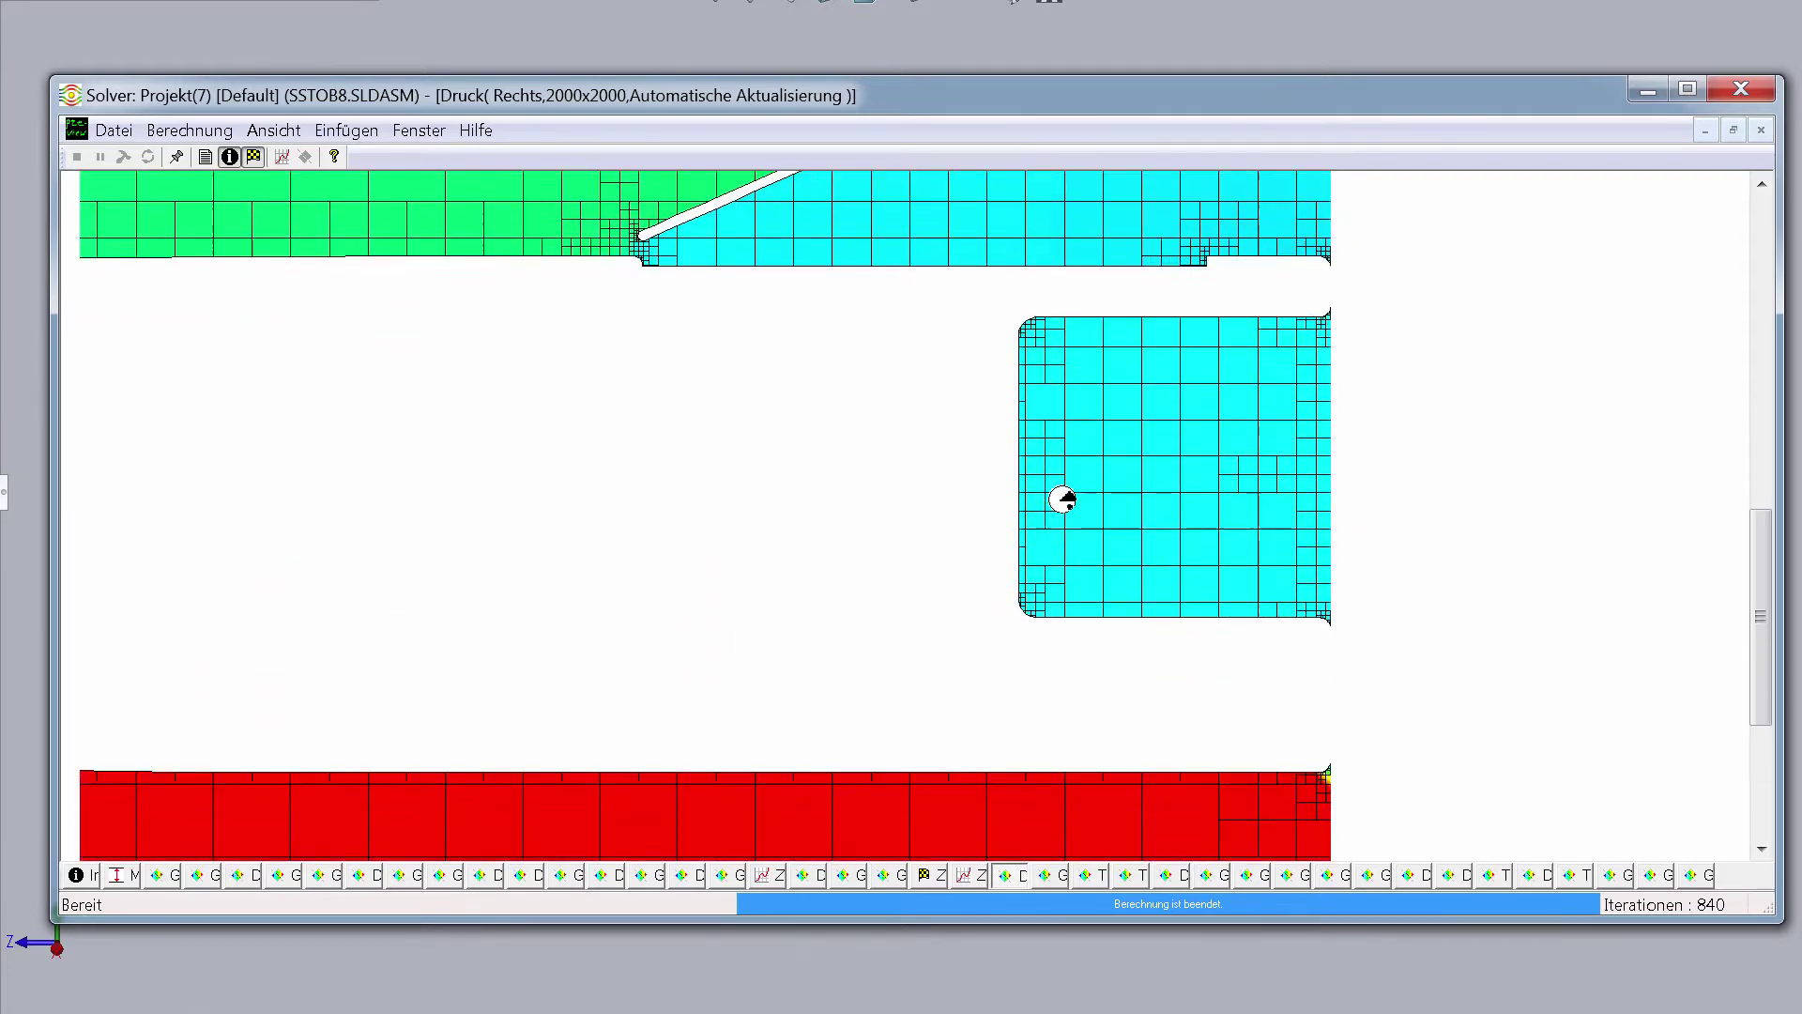
scroll(1067, 494, down, 4)
scroll(1064, 500, up, 4)
scroll(1063, 499, up, 4)
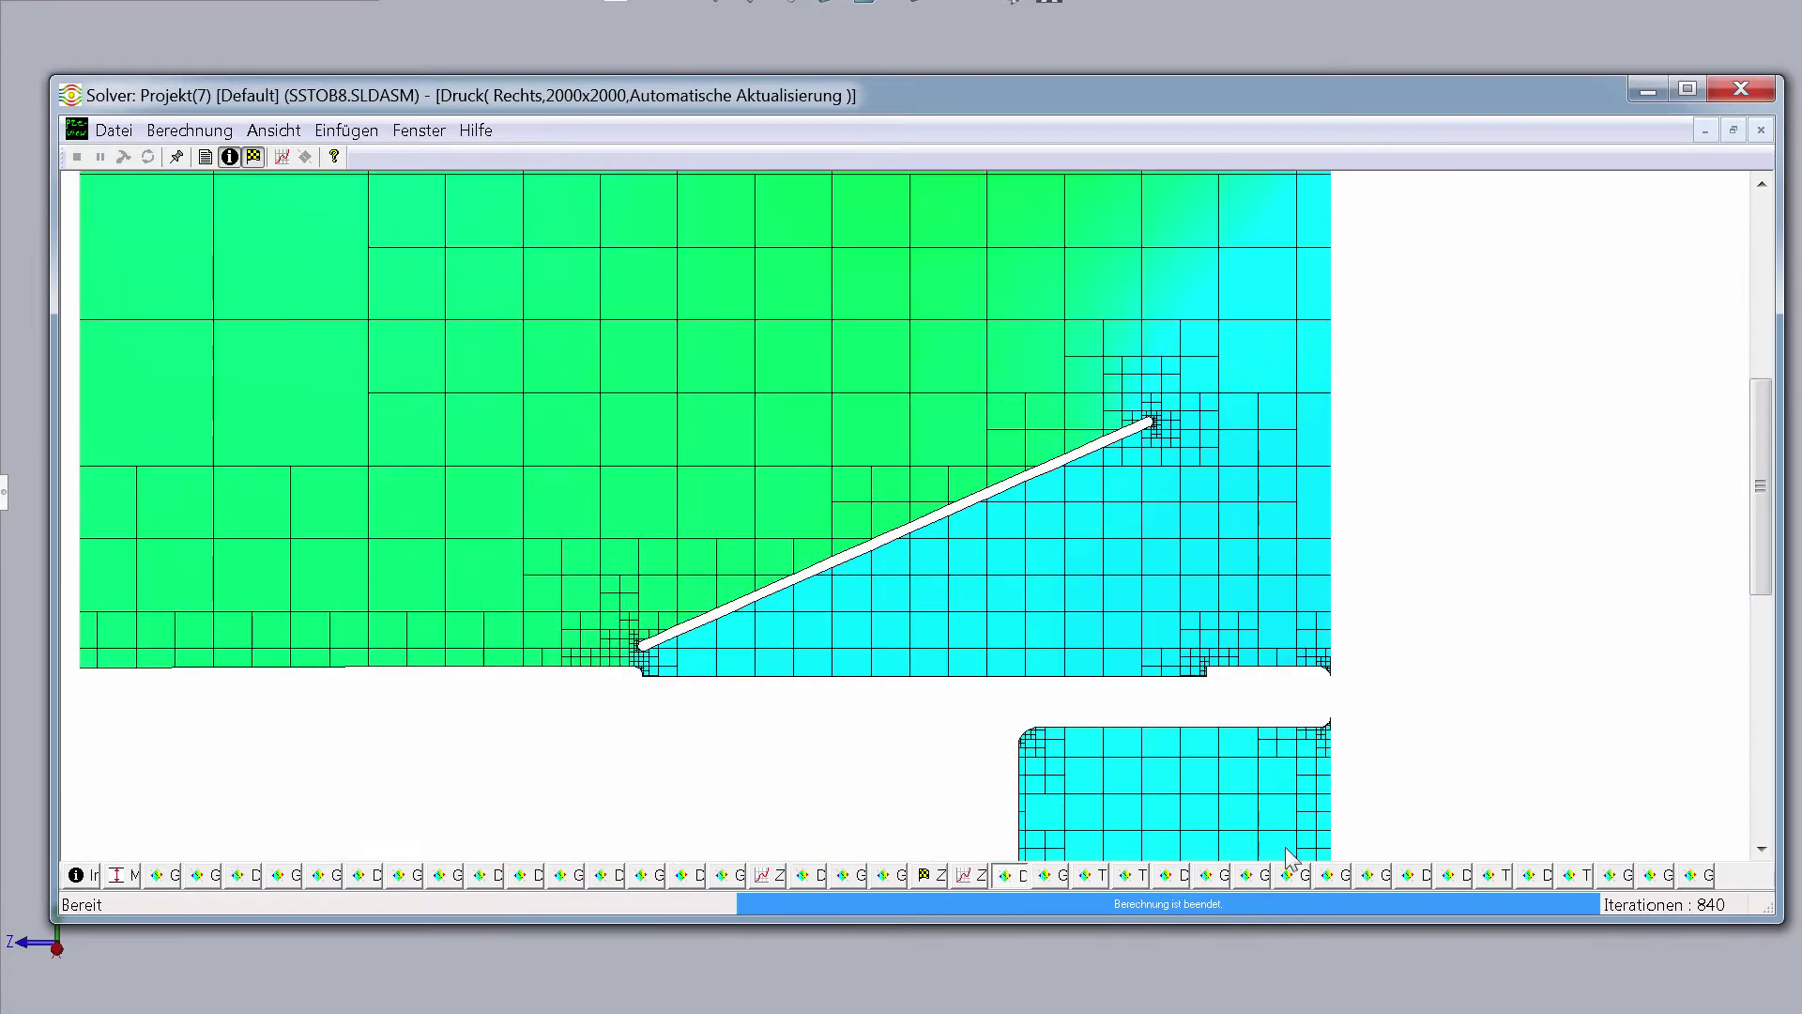
click(1040, 875)
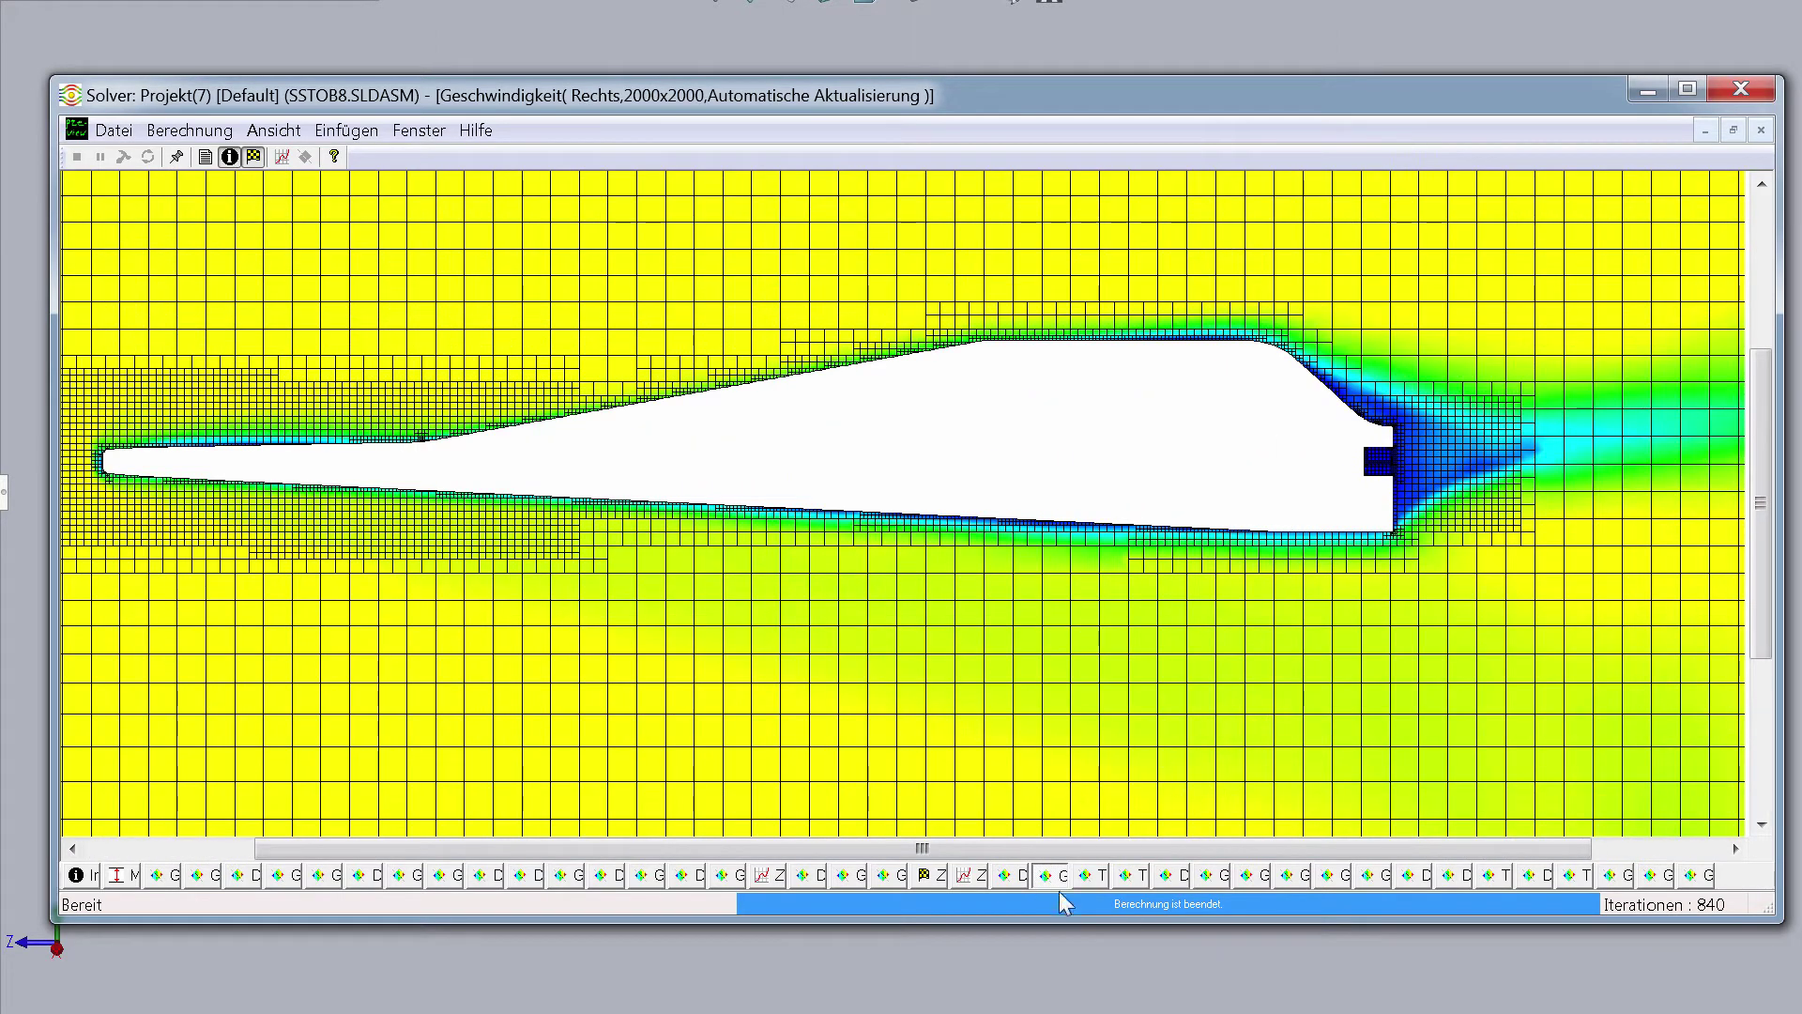
click(1089, 874)
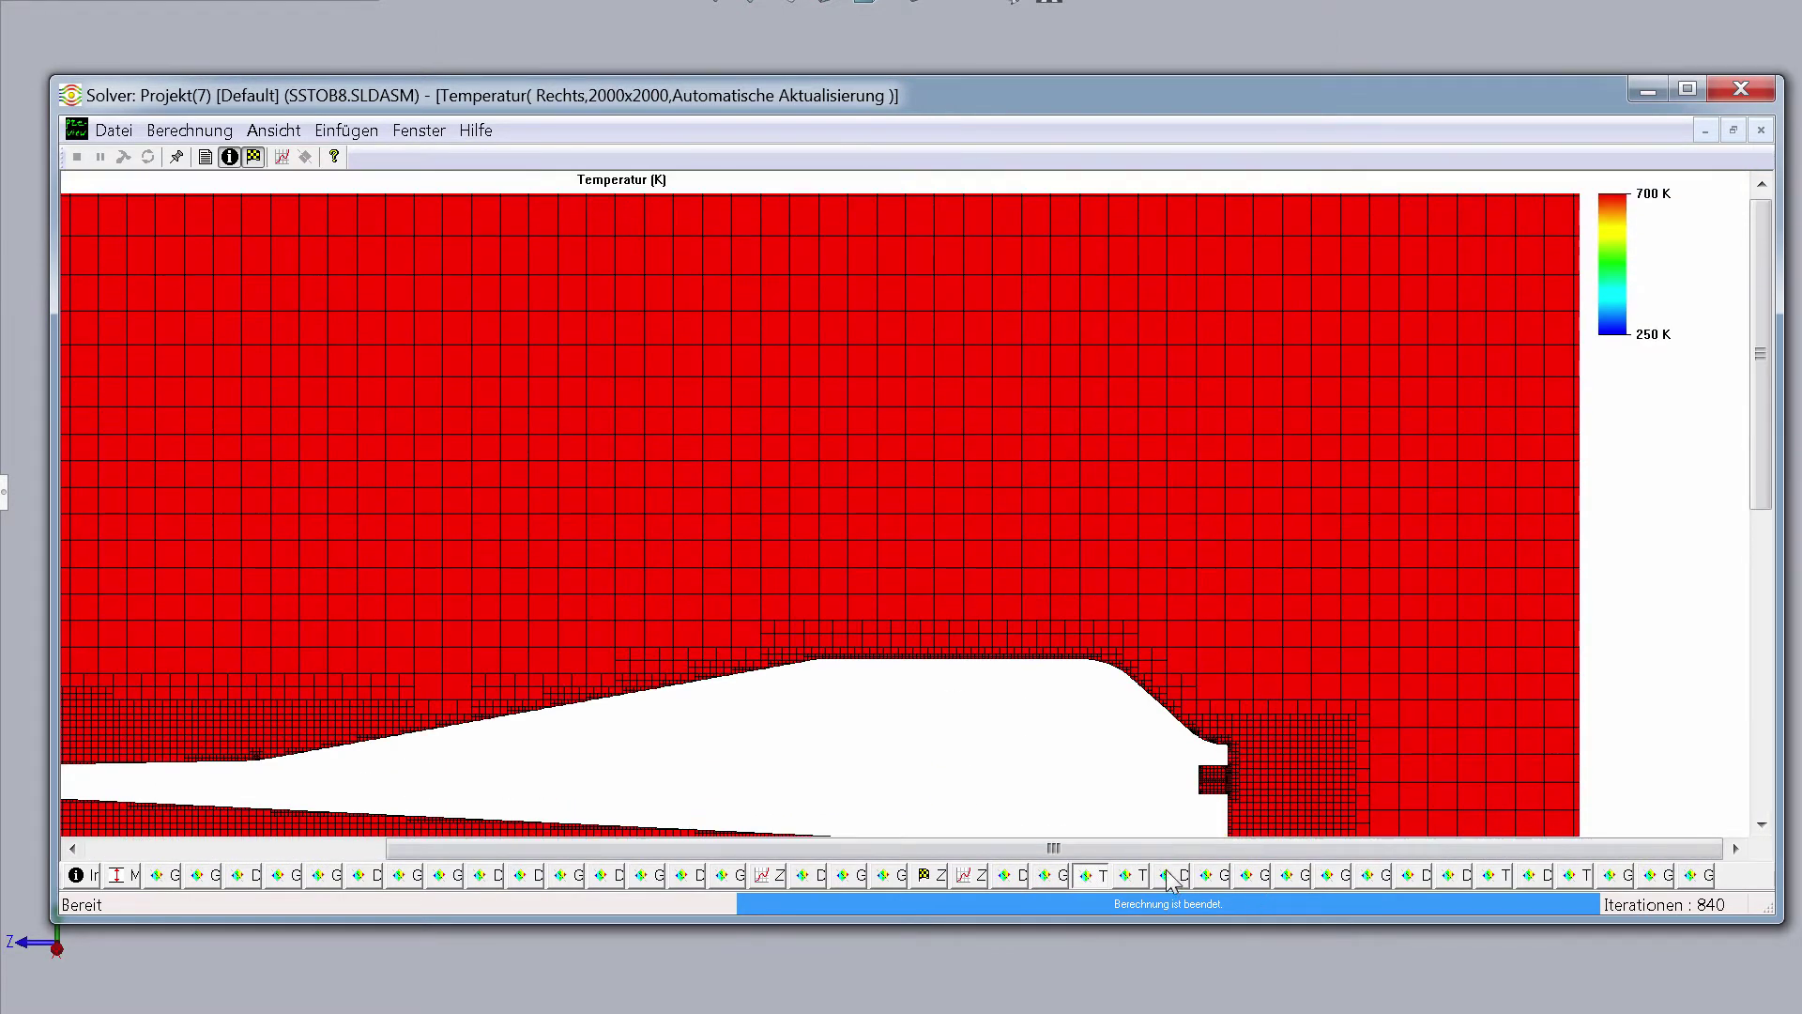
click(1131, 875)
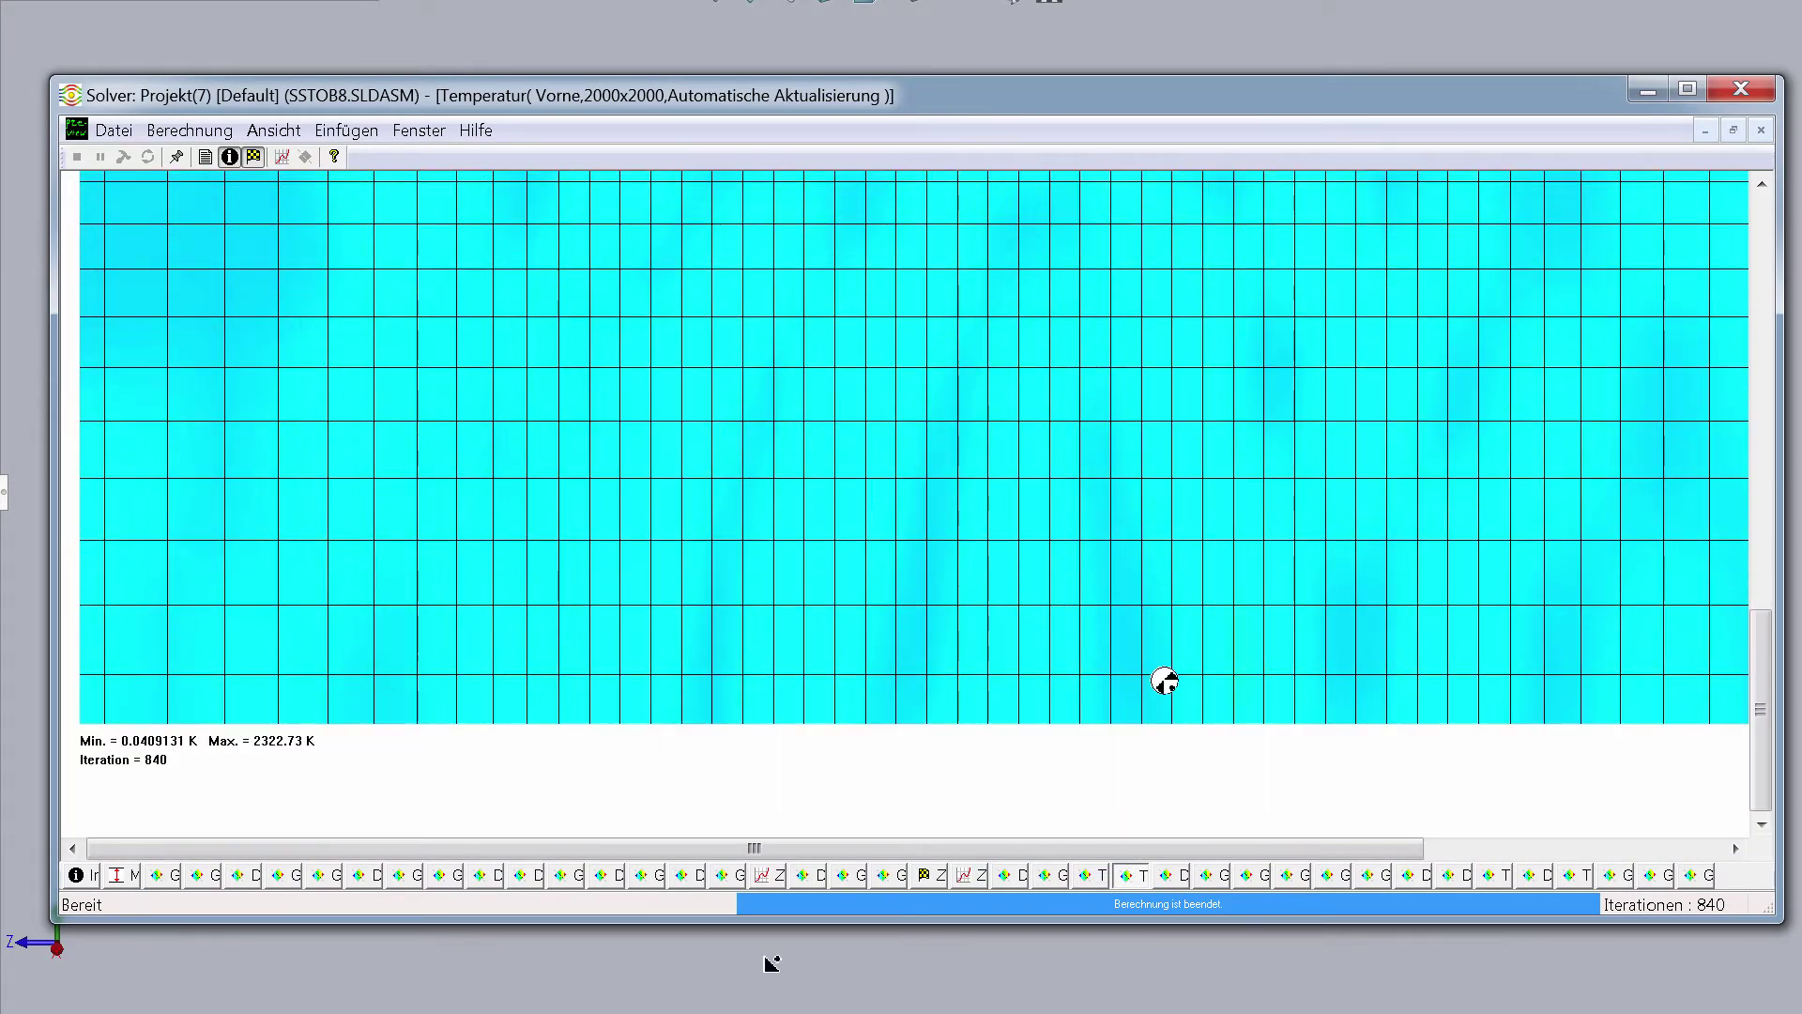
click(1168, 875)
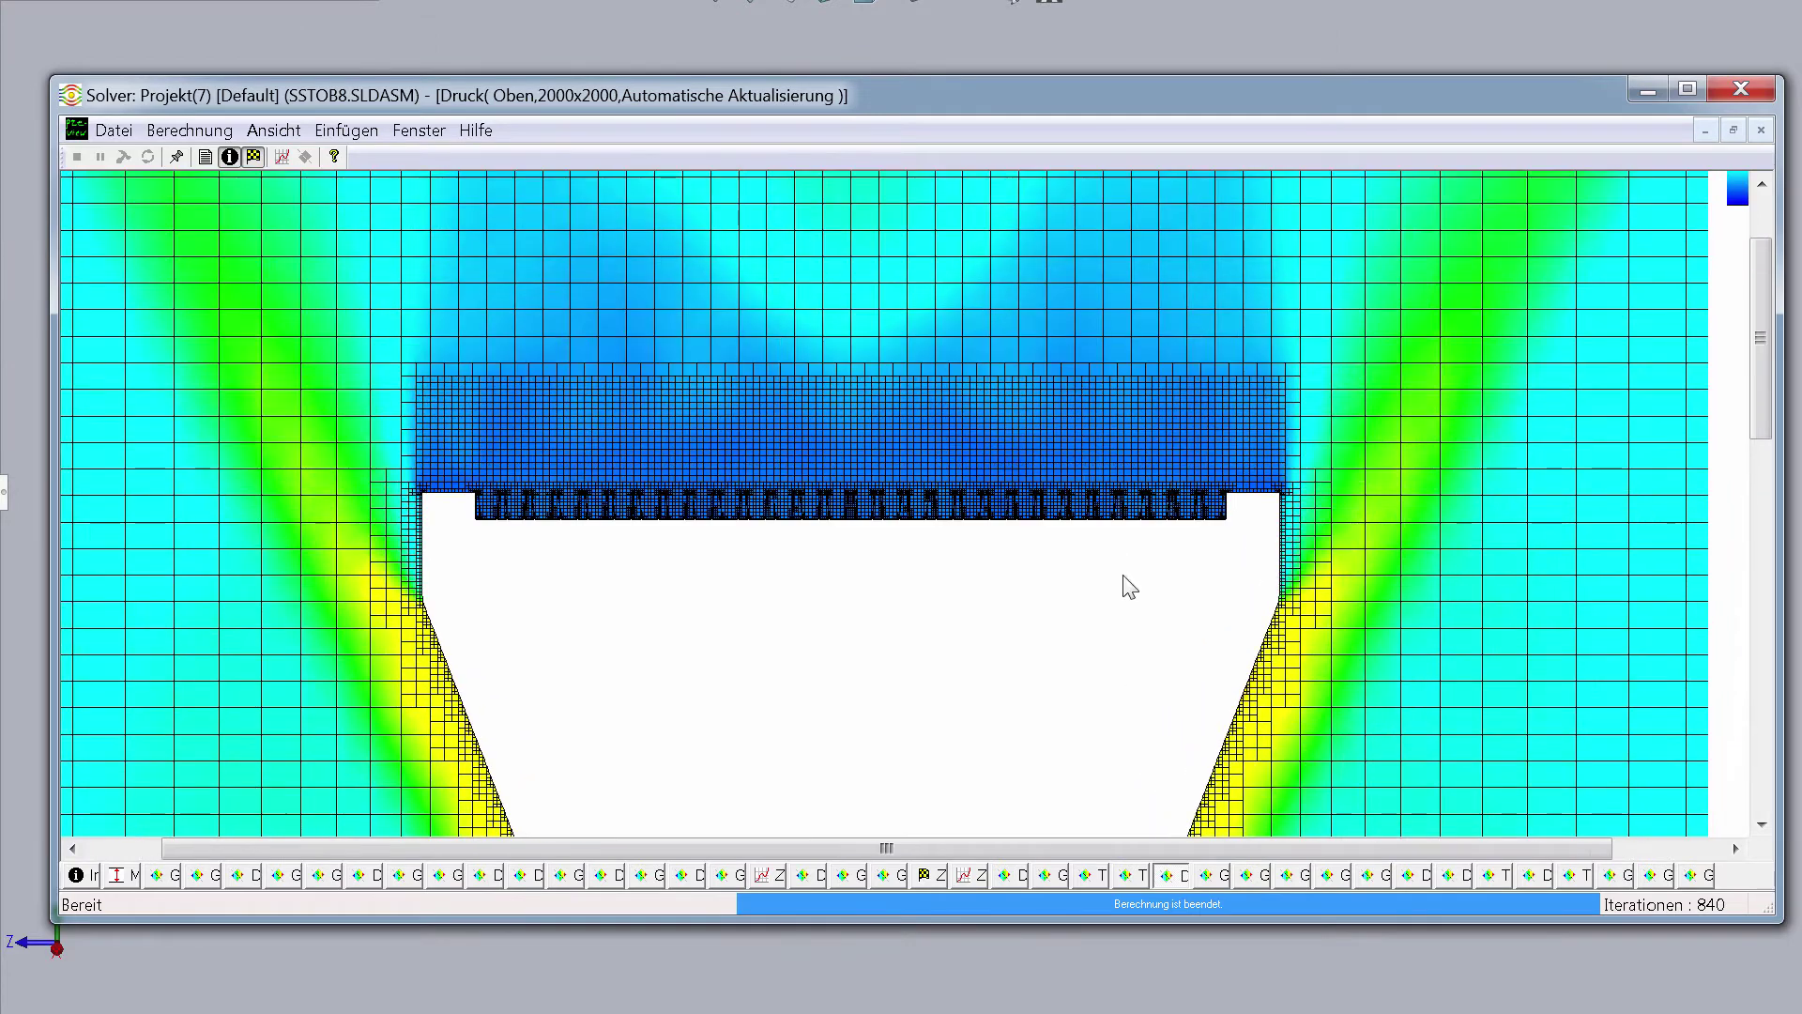
View the side-view velocity and front-view Y and Z velocity plots.
click(1213, 865)
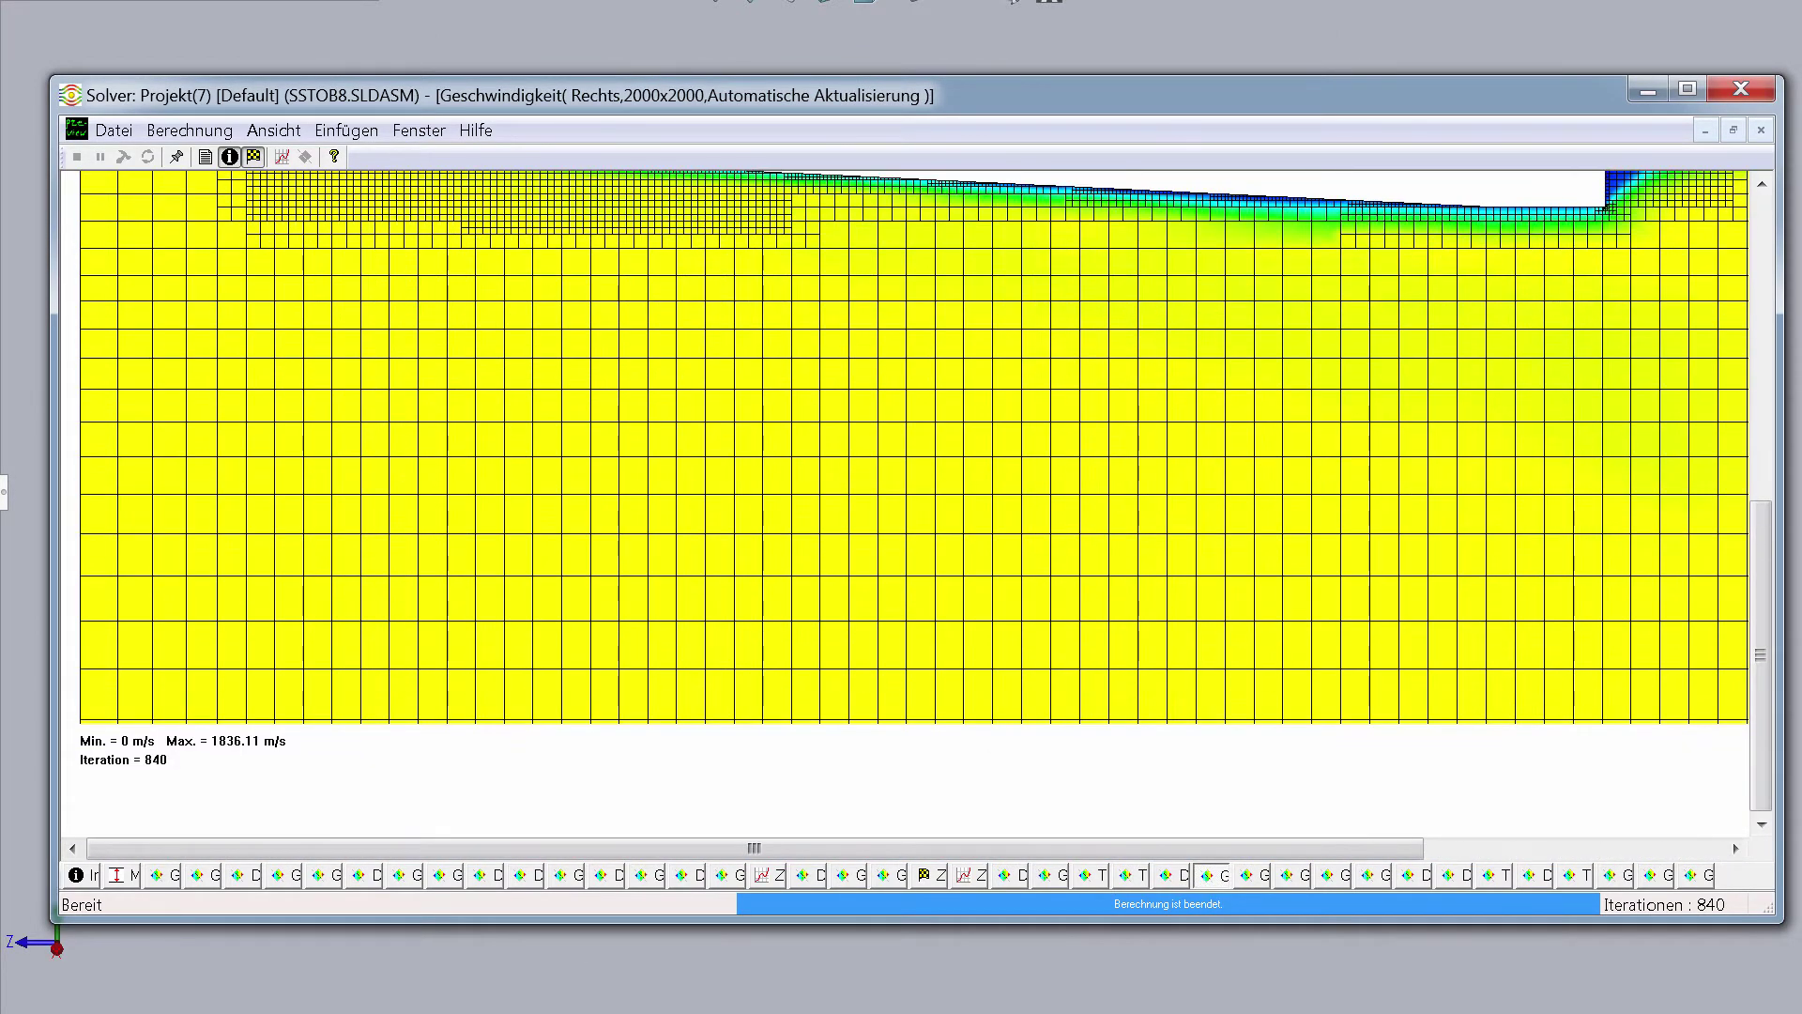
click(1252, 874)
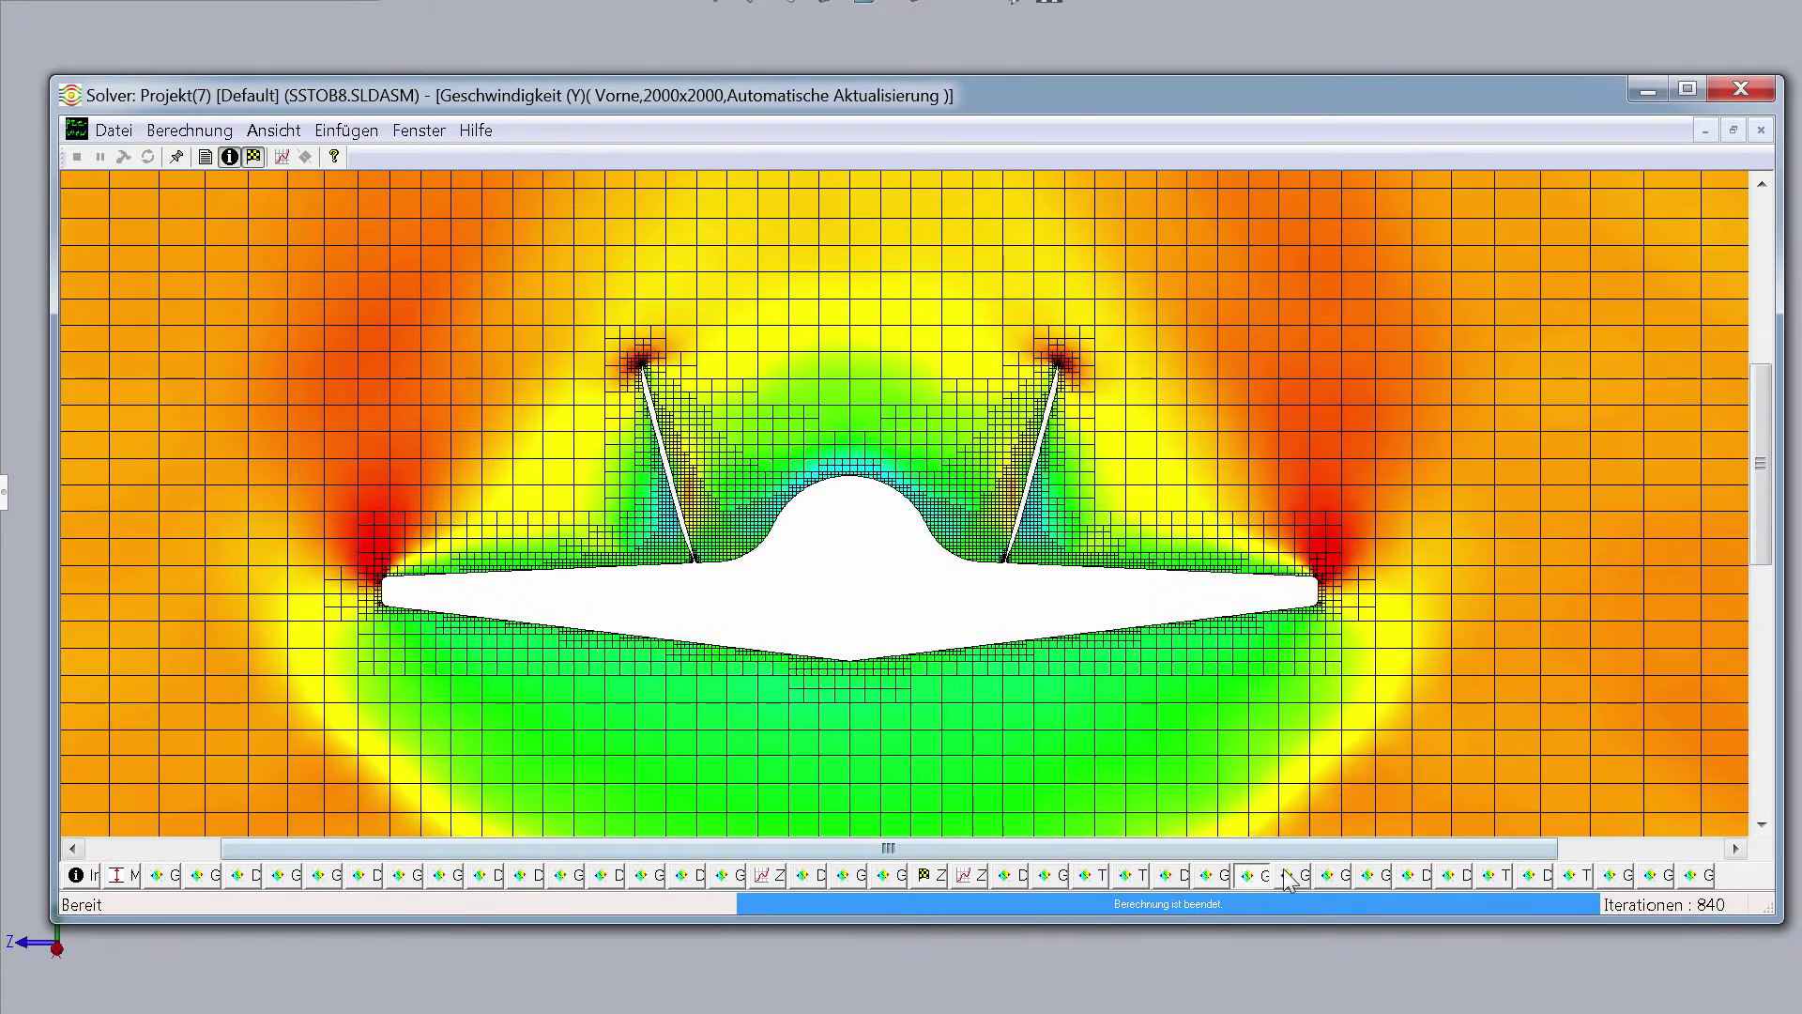
click(1292, 875)
scroll(956, 596, down, 5)
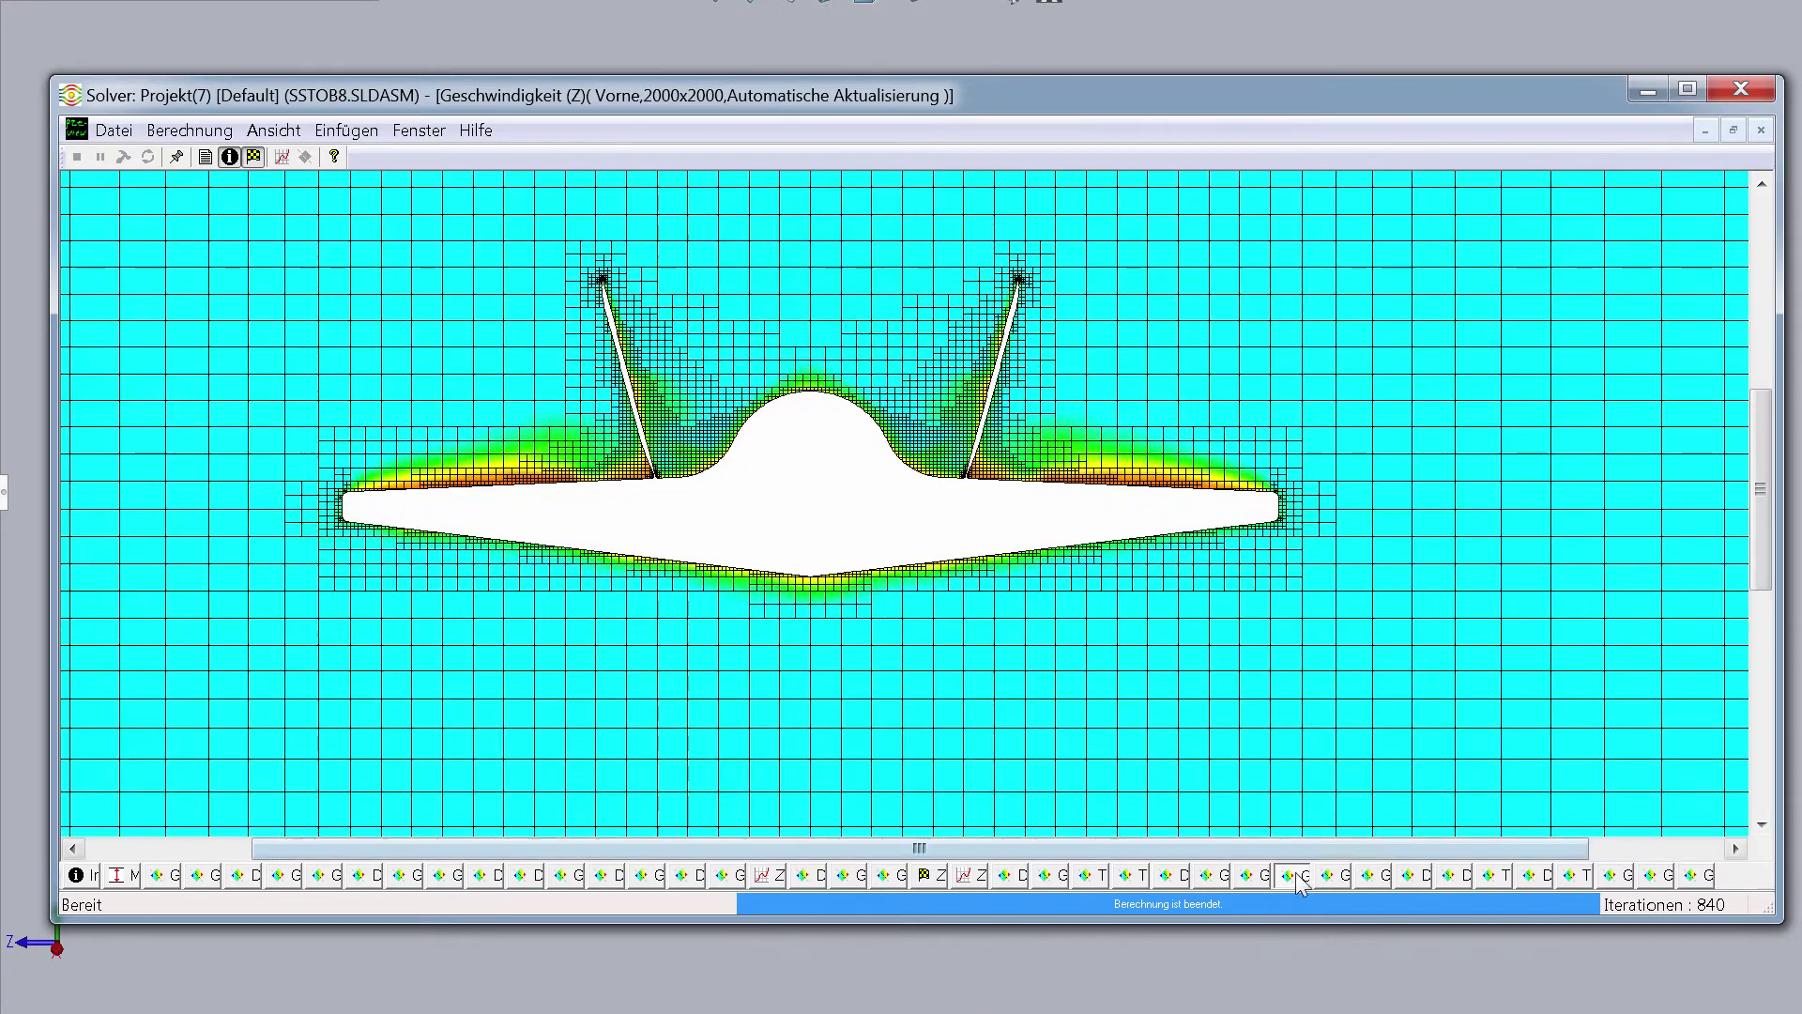
Autoscroll-pan across the front-view Y and Z velocity, density, and side-view pressure plots.
click(1348, 872)
middle_click(901, 651)
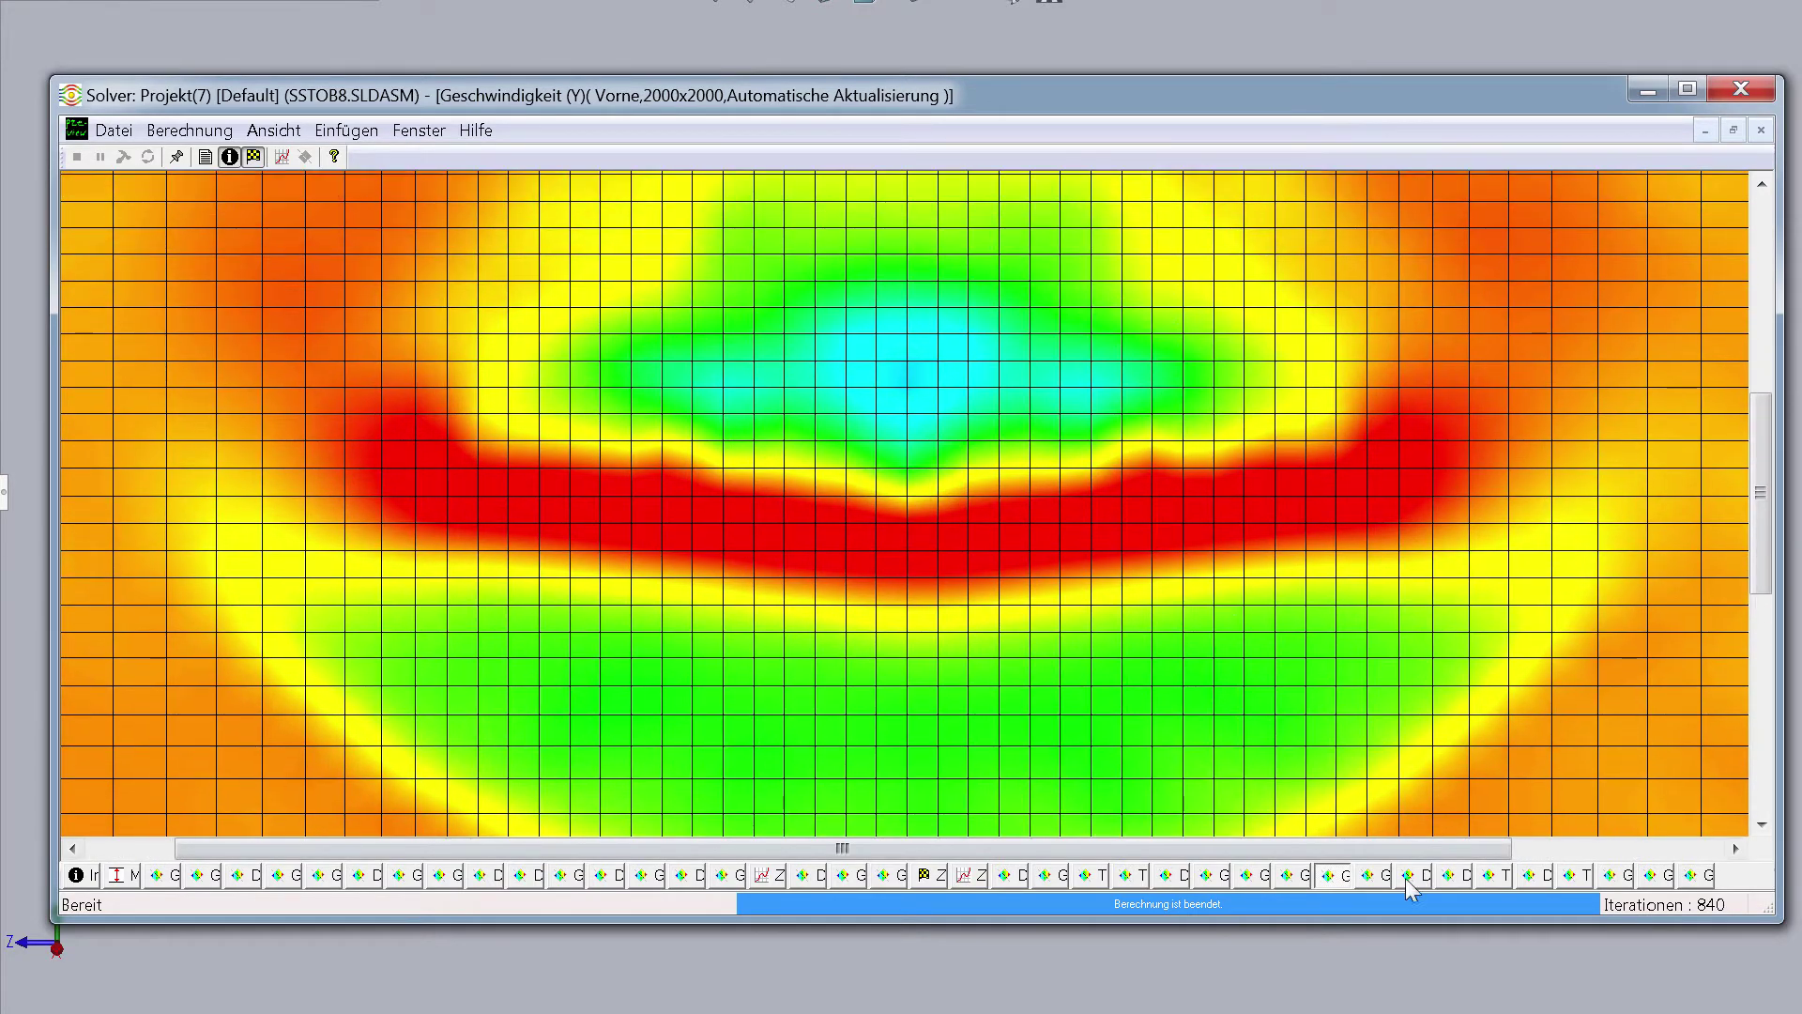
click(1372, 876)
middle_click(820, 678)
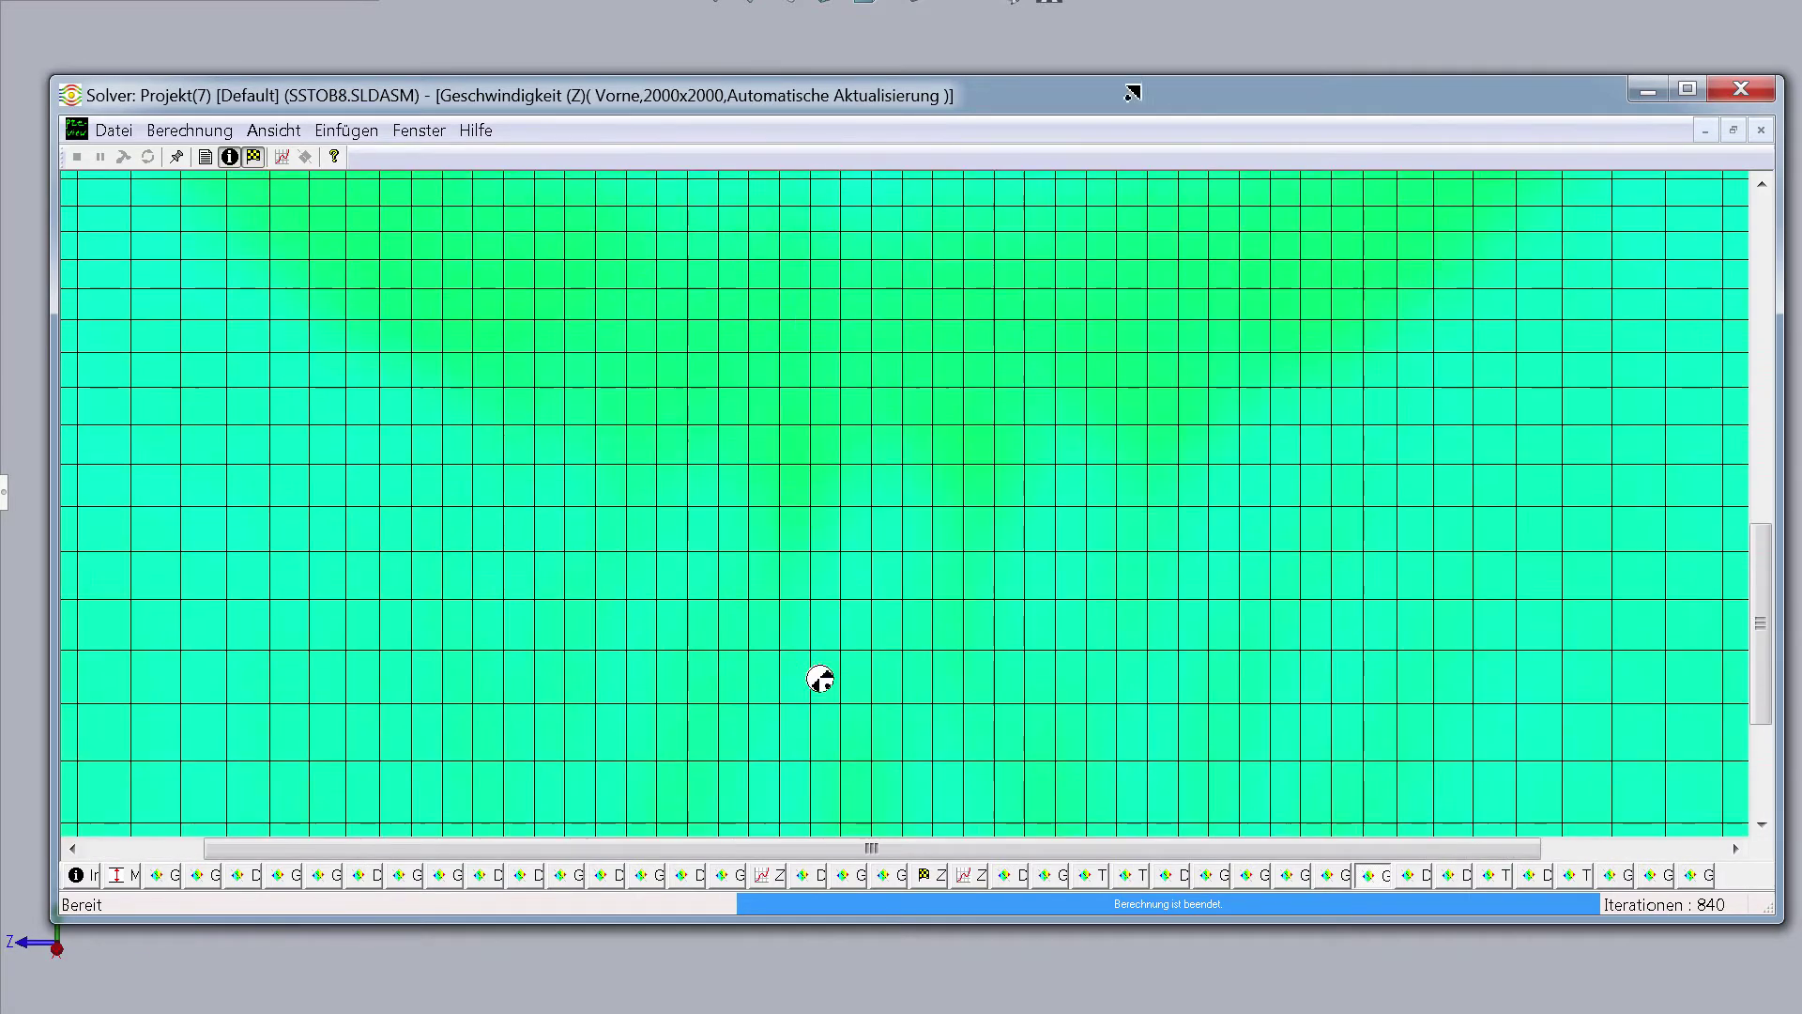
middle_click(1342, 784)
click(1411, 876)
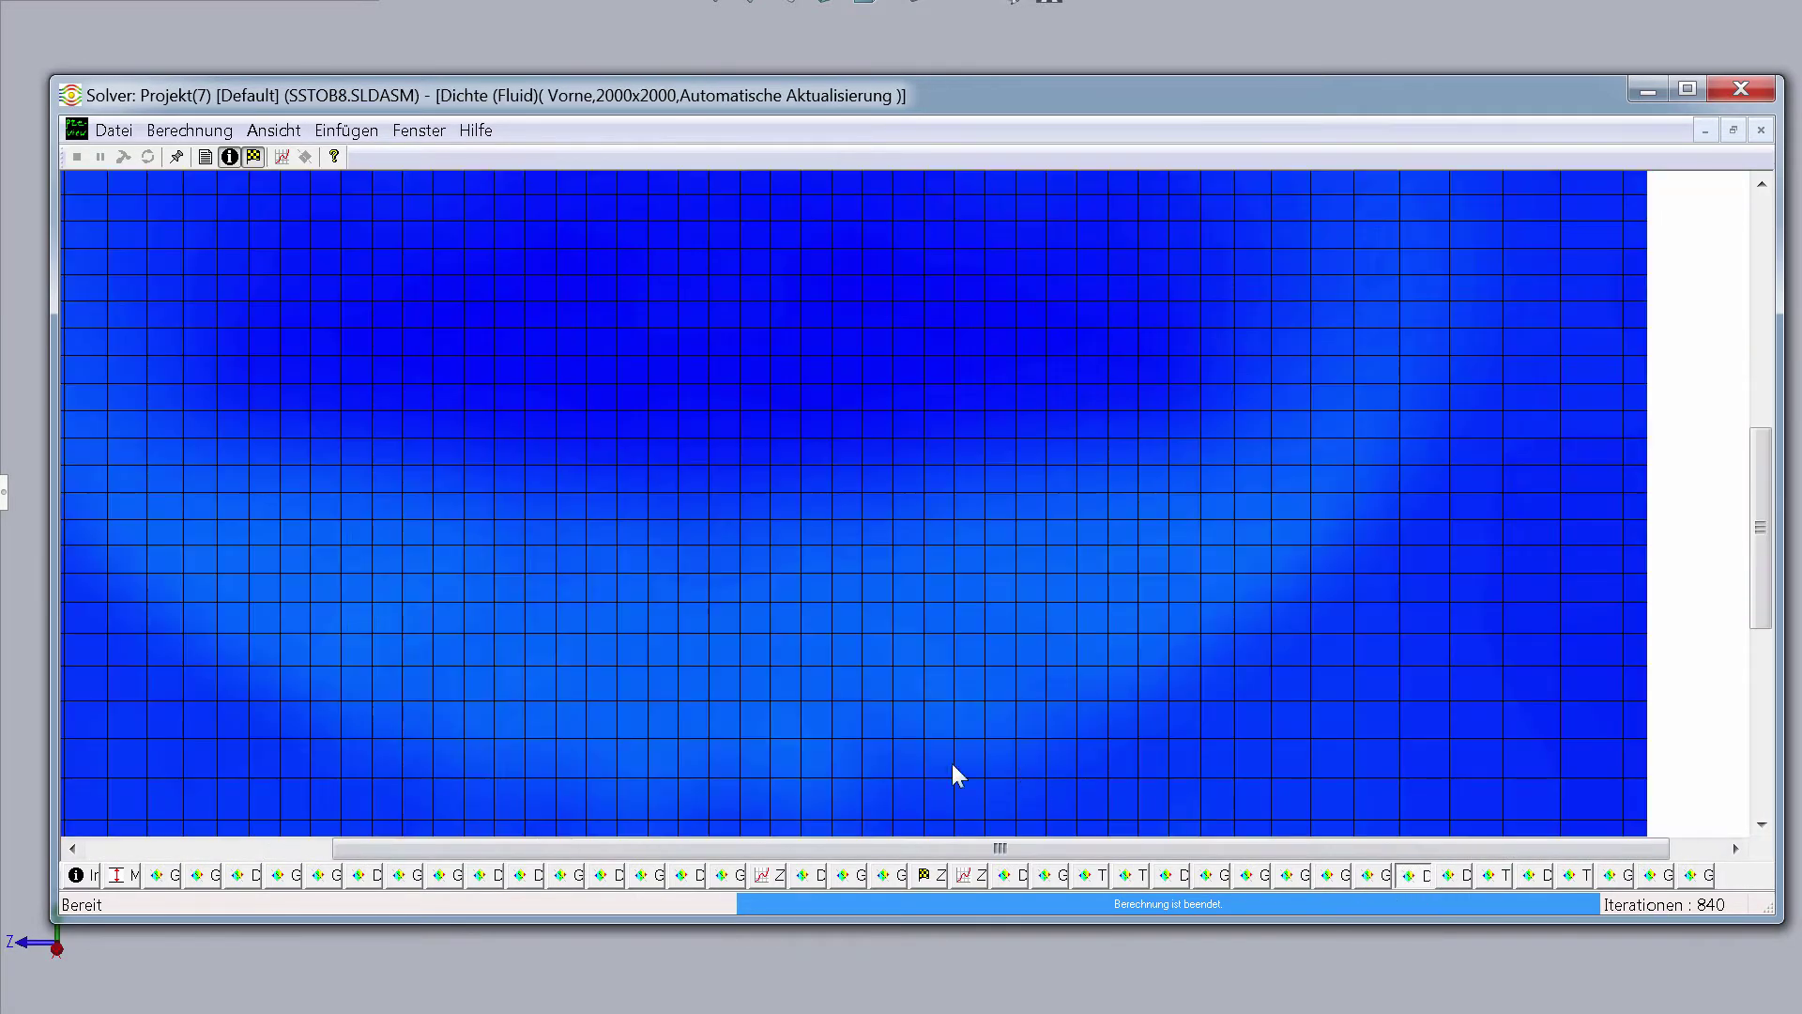
middle_click(853, 697)
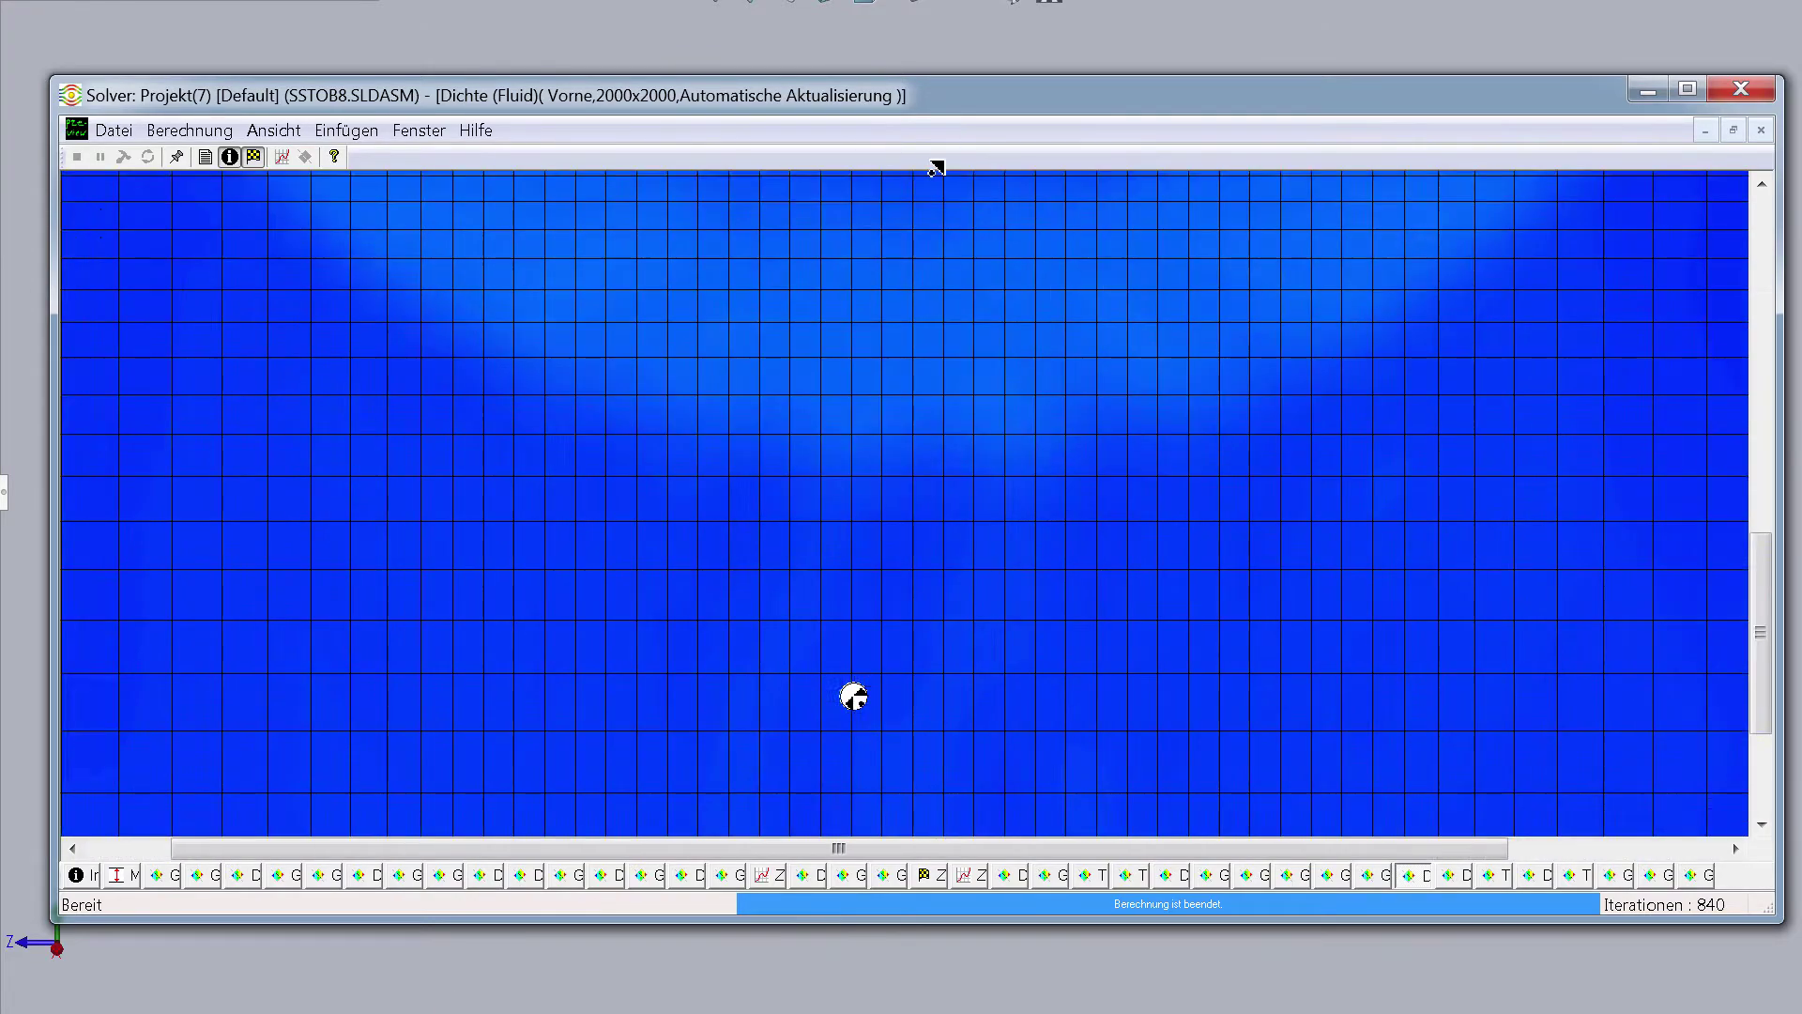
middle_click(1342, 784)
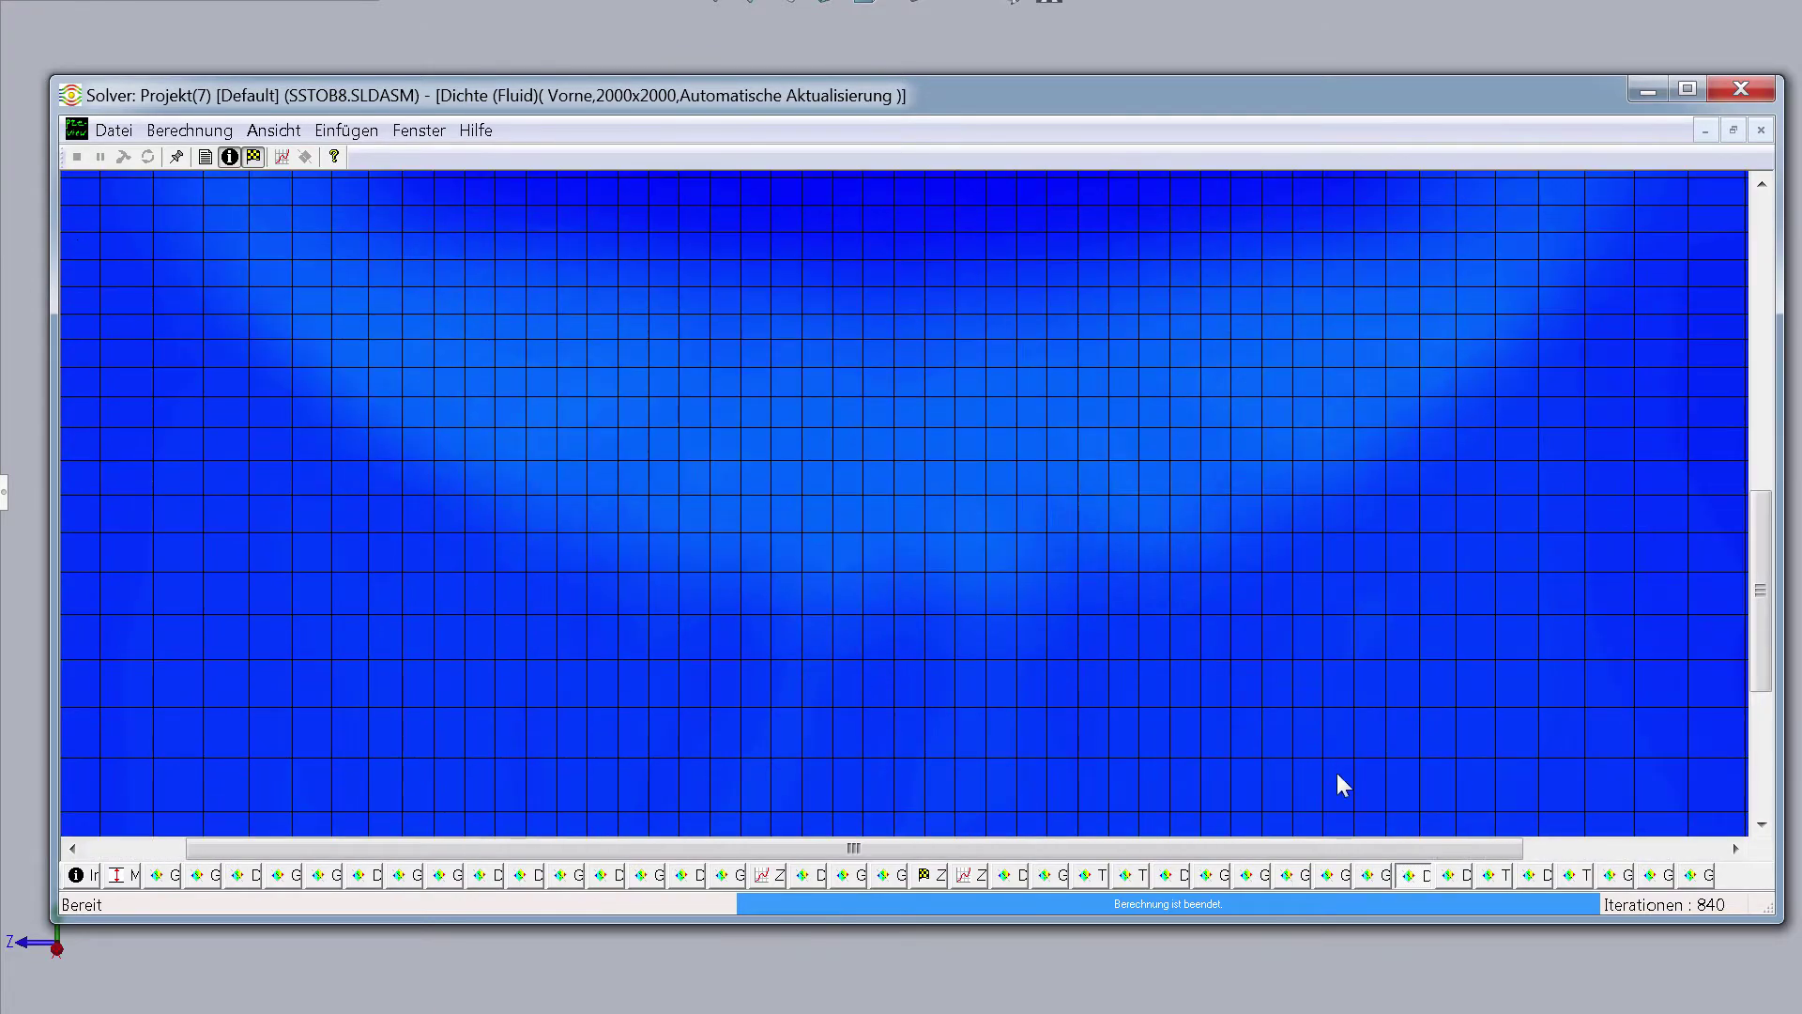
click(1445, 875)
middle_click(1333, 482)
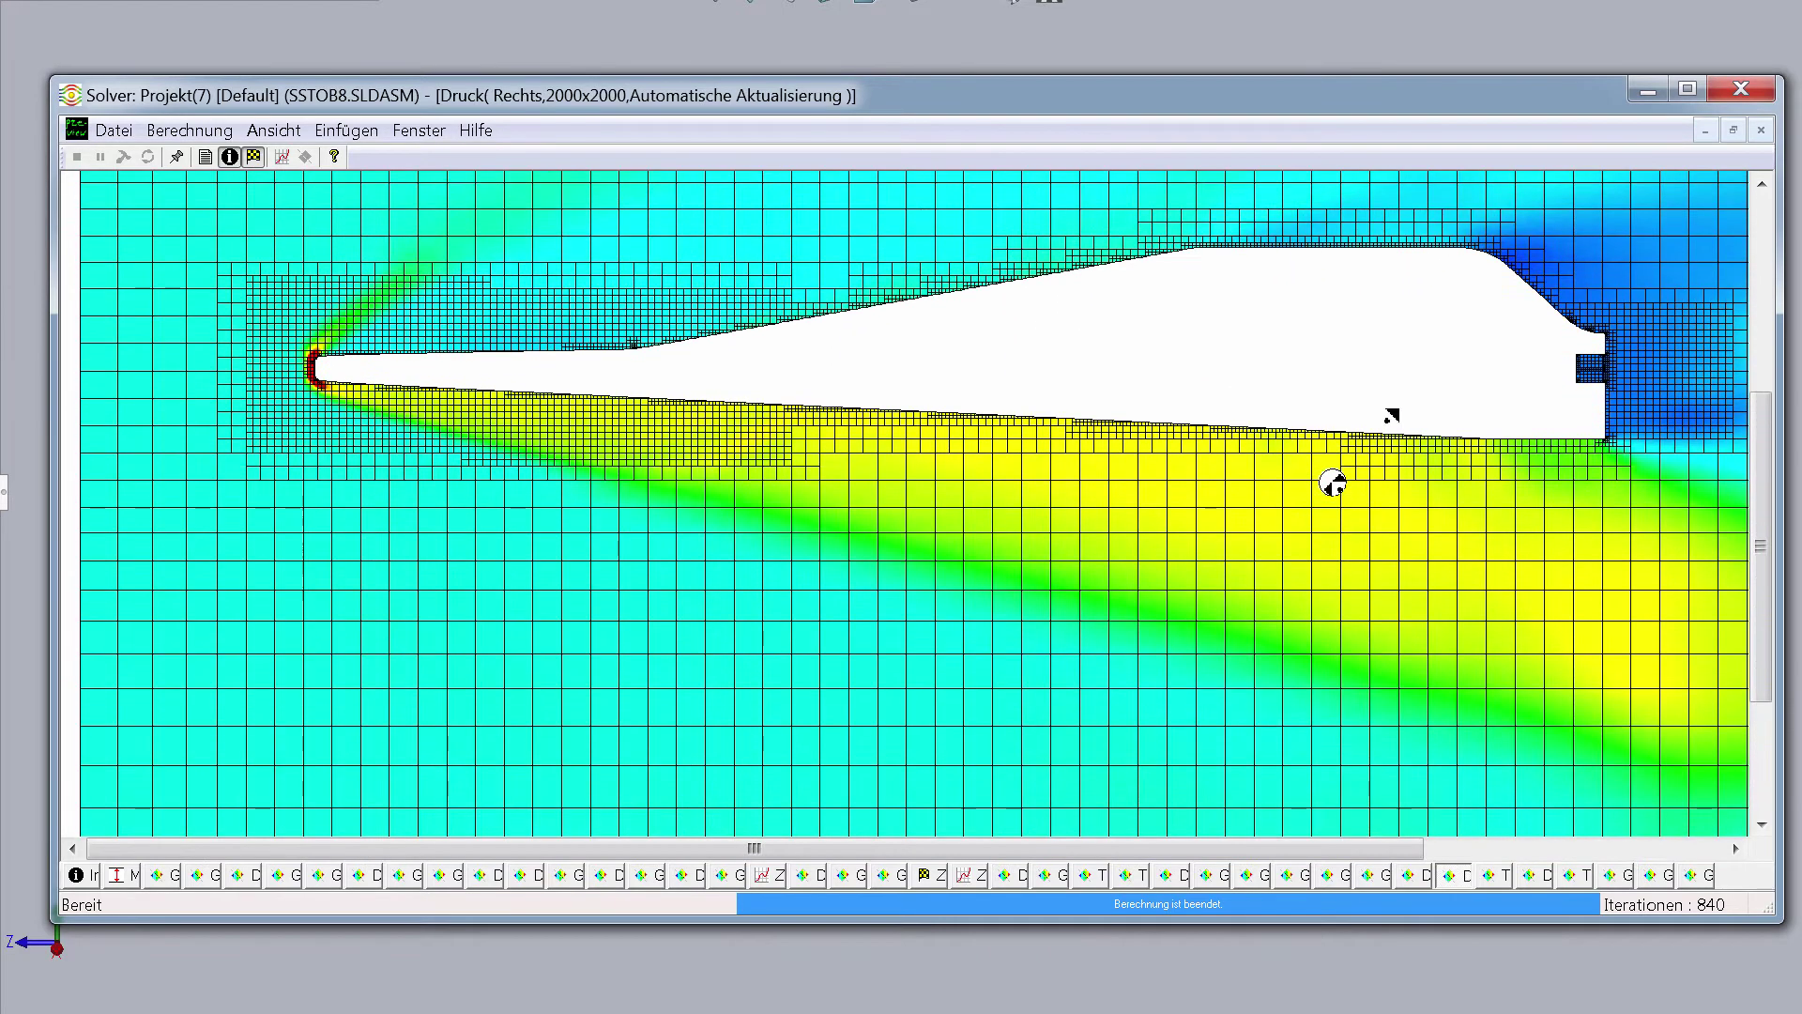
Pan the pressure plot over the whole body, then view the density and temperature plots.
middle_click(1451, 751)
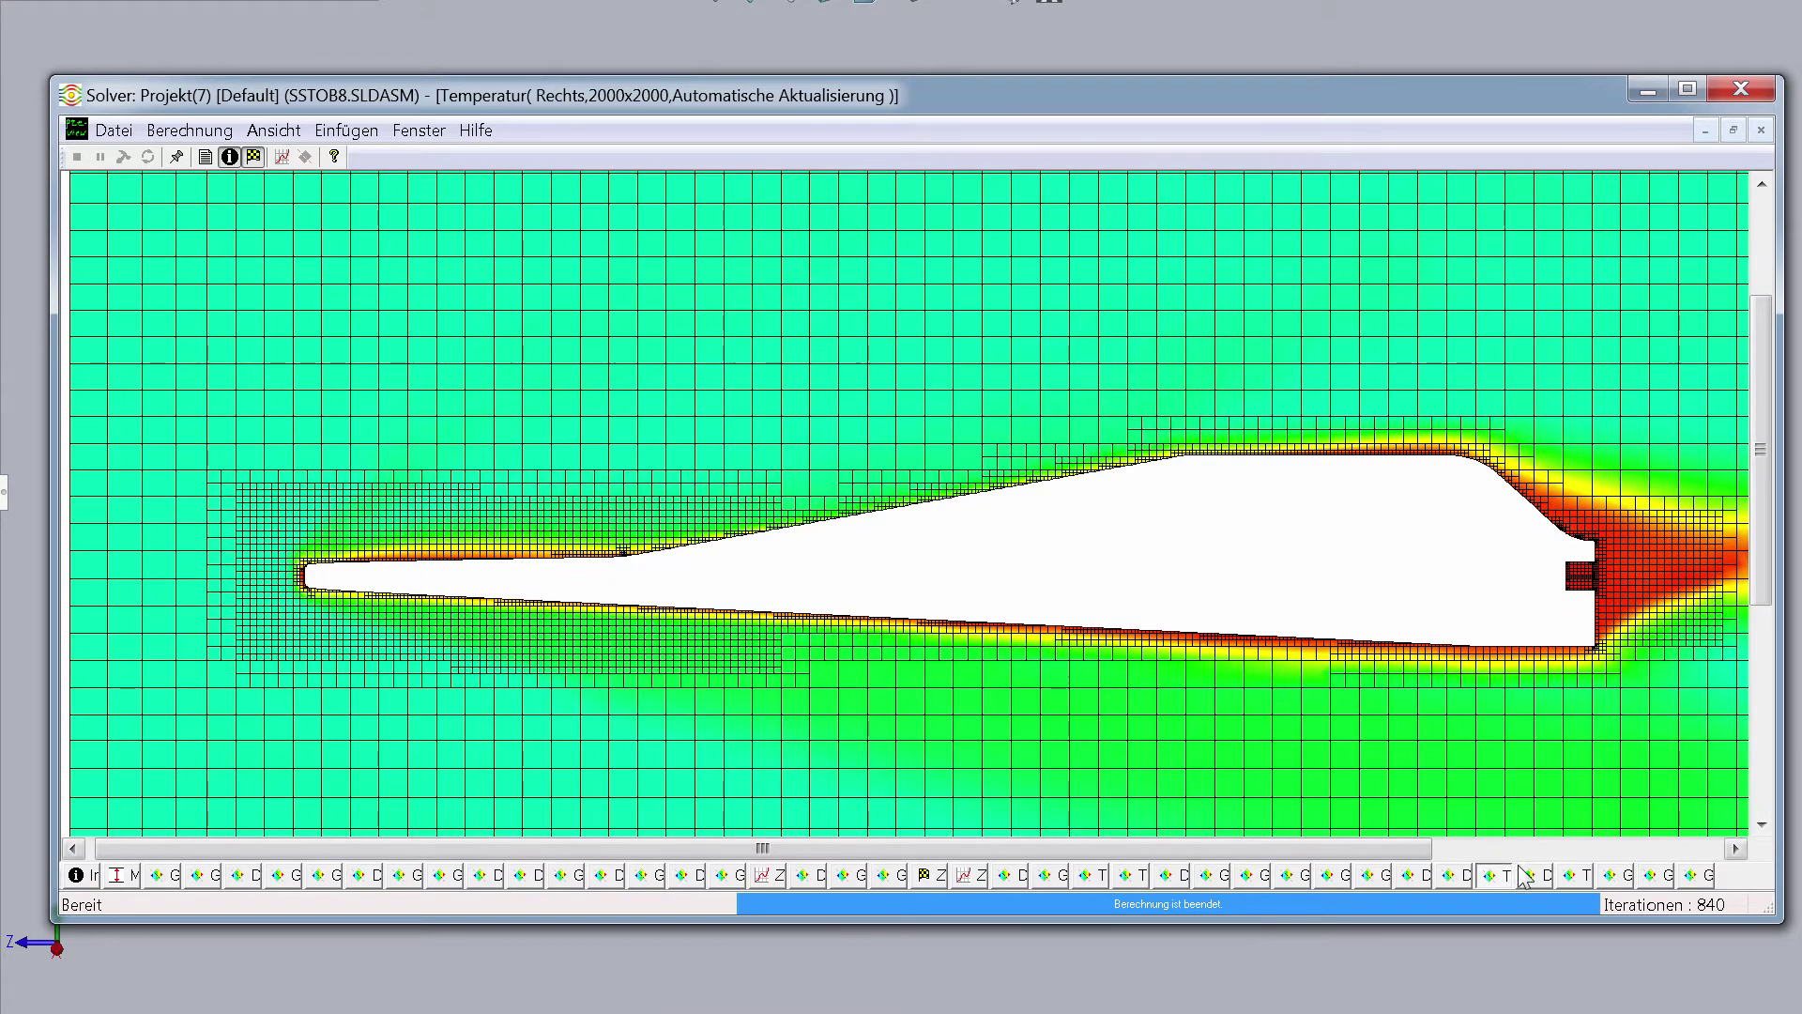
click(1535, 874)
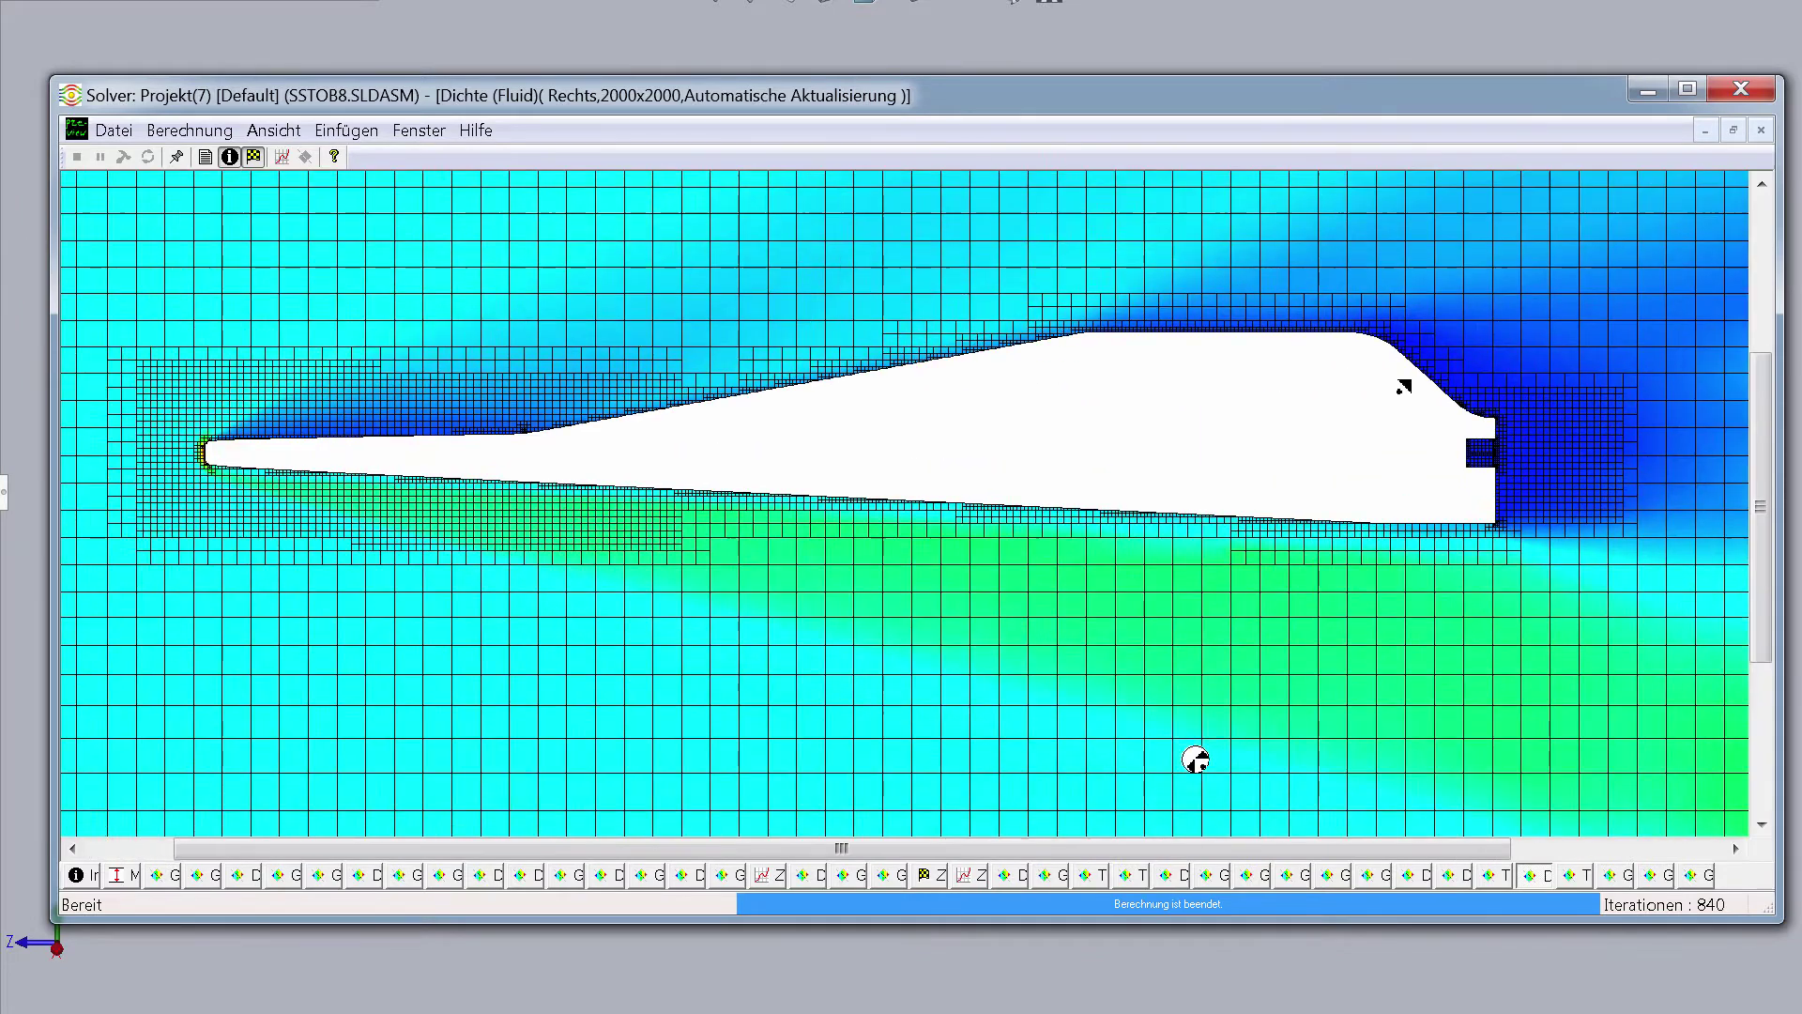
click(1586, 875)
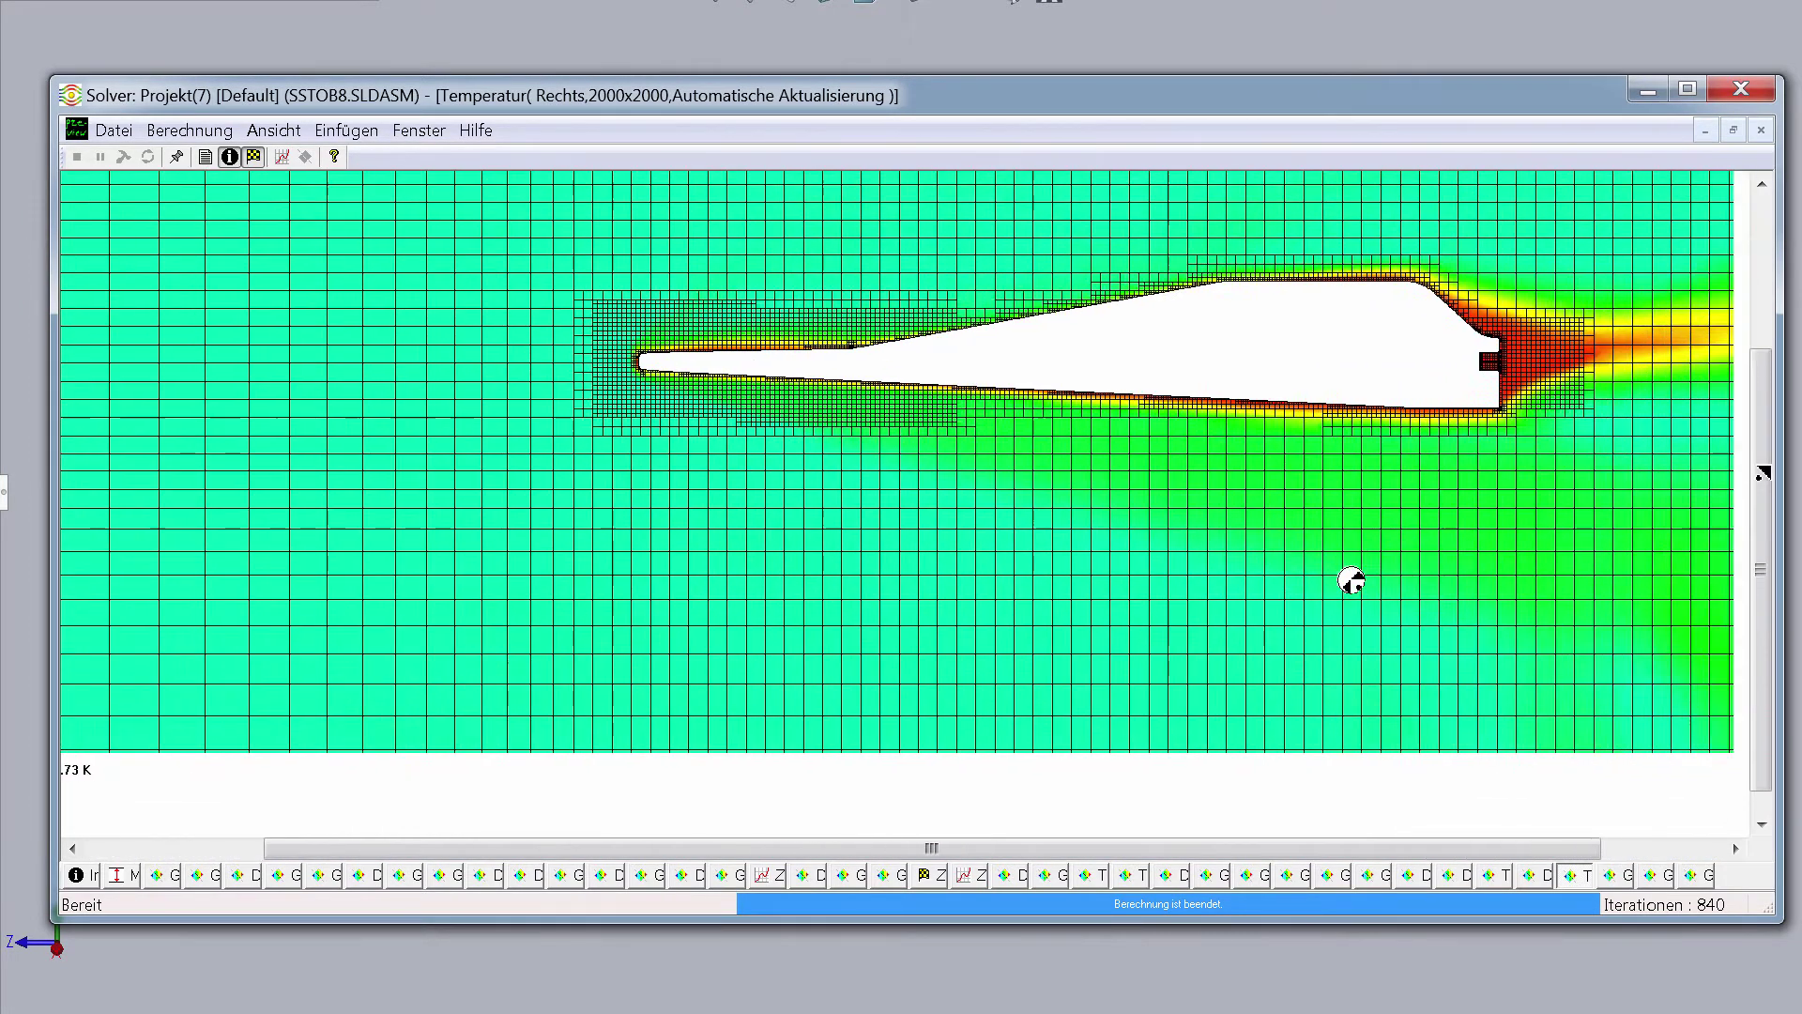
mouse_move(1352, 581)
mouse_down()
mouse_move(1556, 579)
mouse_move(1511, 416)
mouse_up()
View the Geschwindigkeit, Geschwindigkeit (Z) and (Y) plots, then orbit the 3D model obliquely.
click(1620, 874)
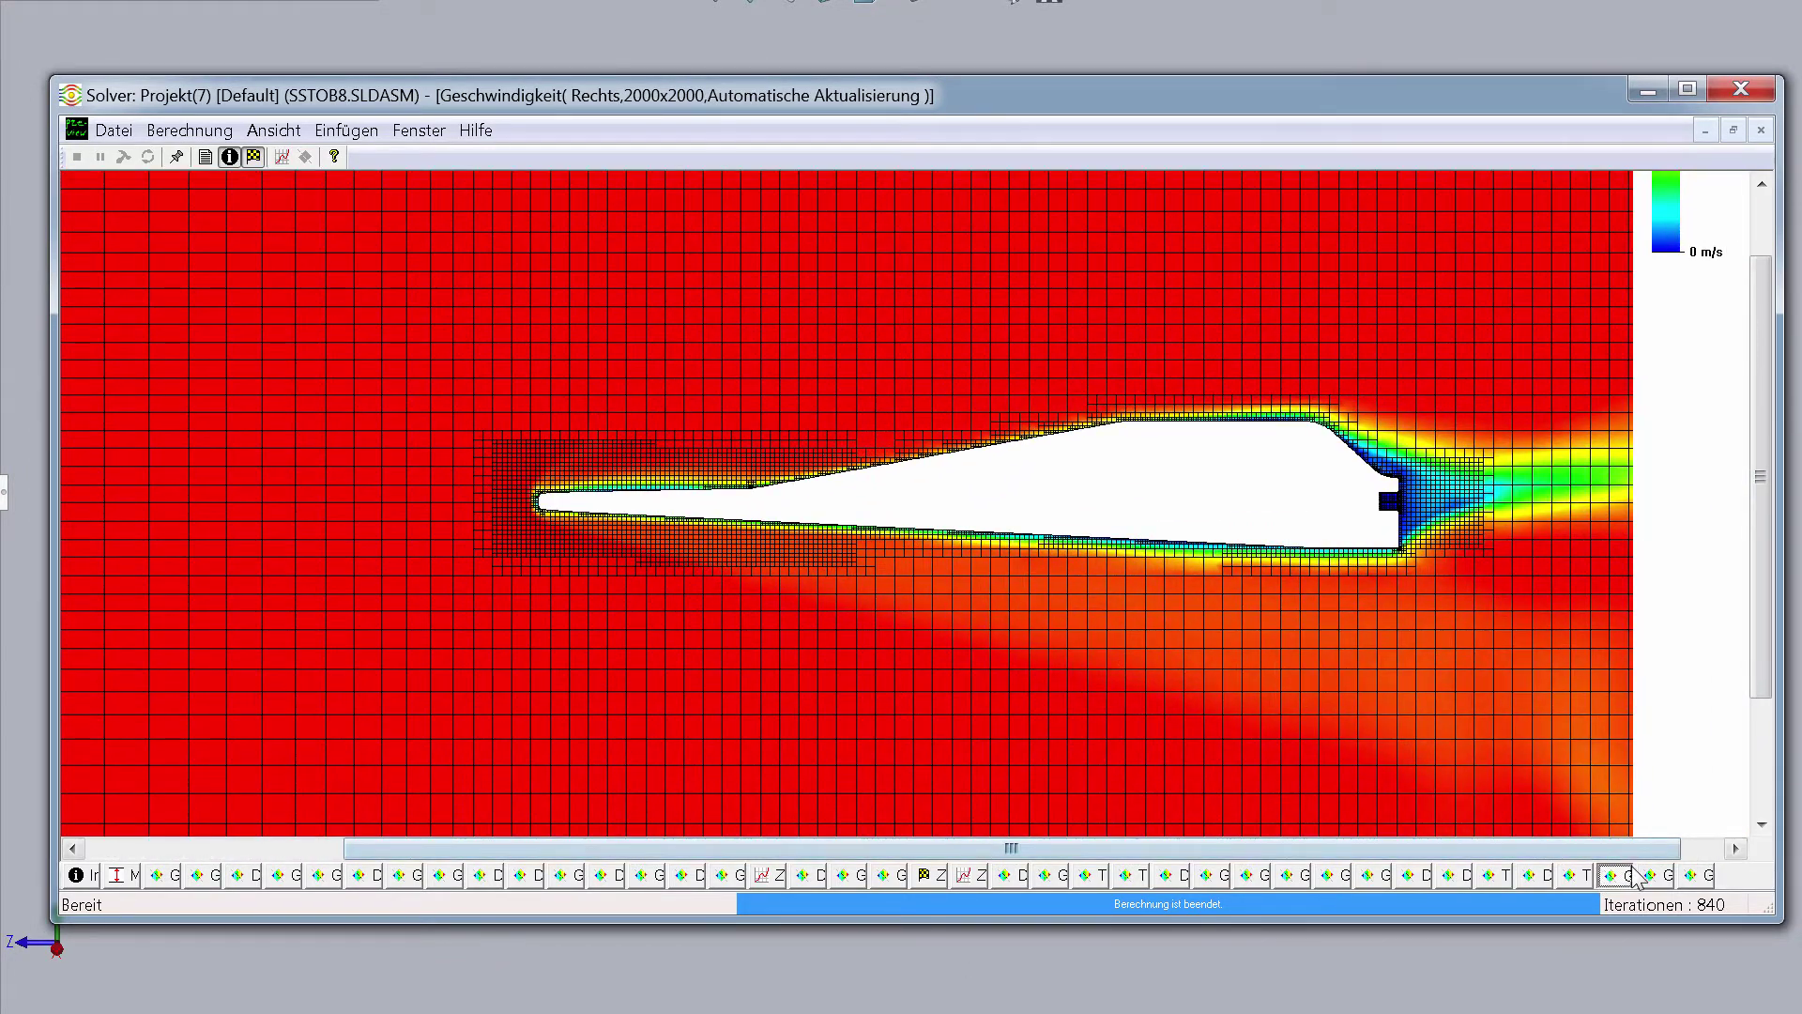
click(1639, 867)
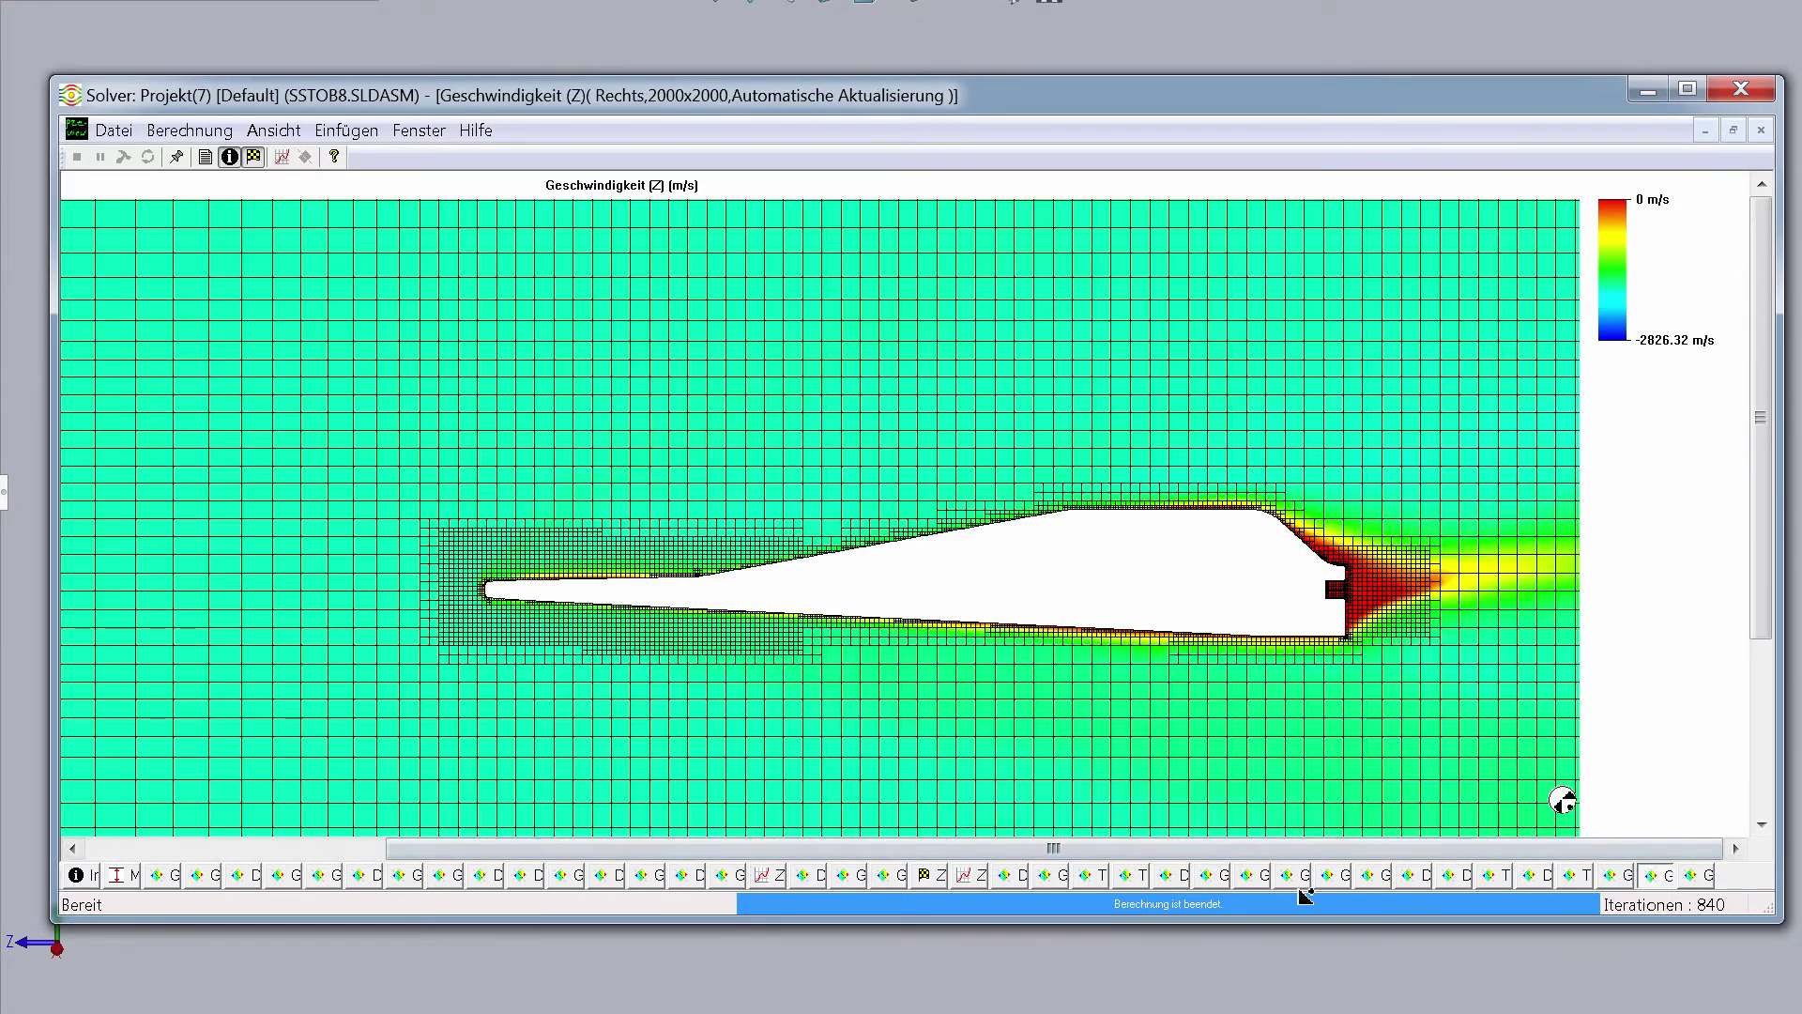
drag(1558, 798, 1563, 800)
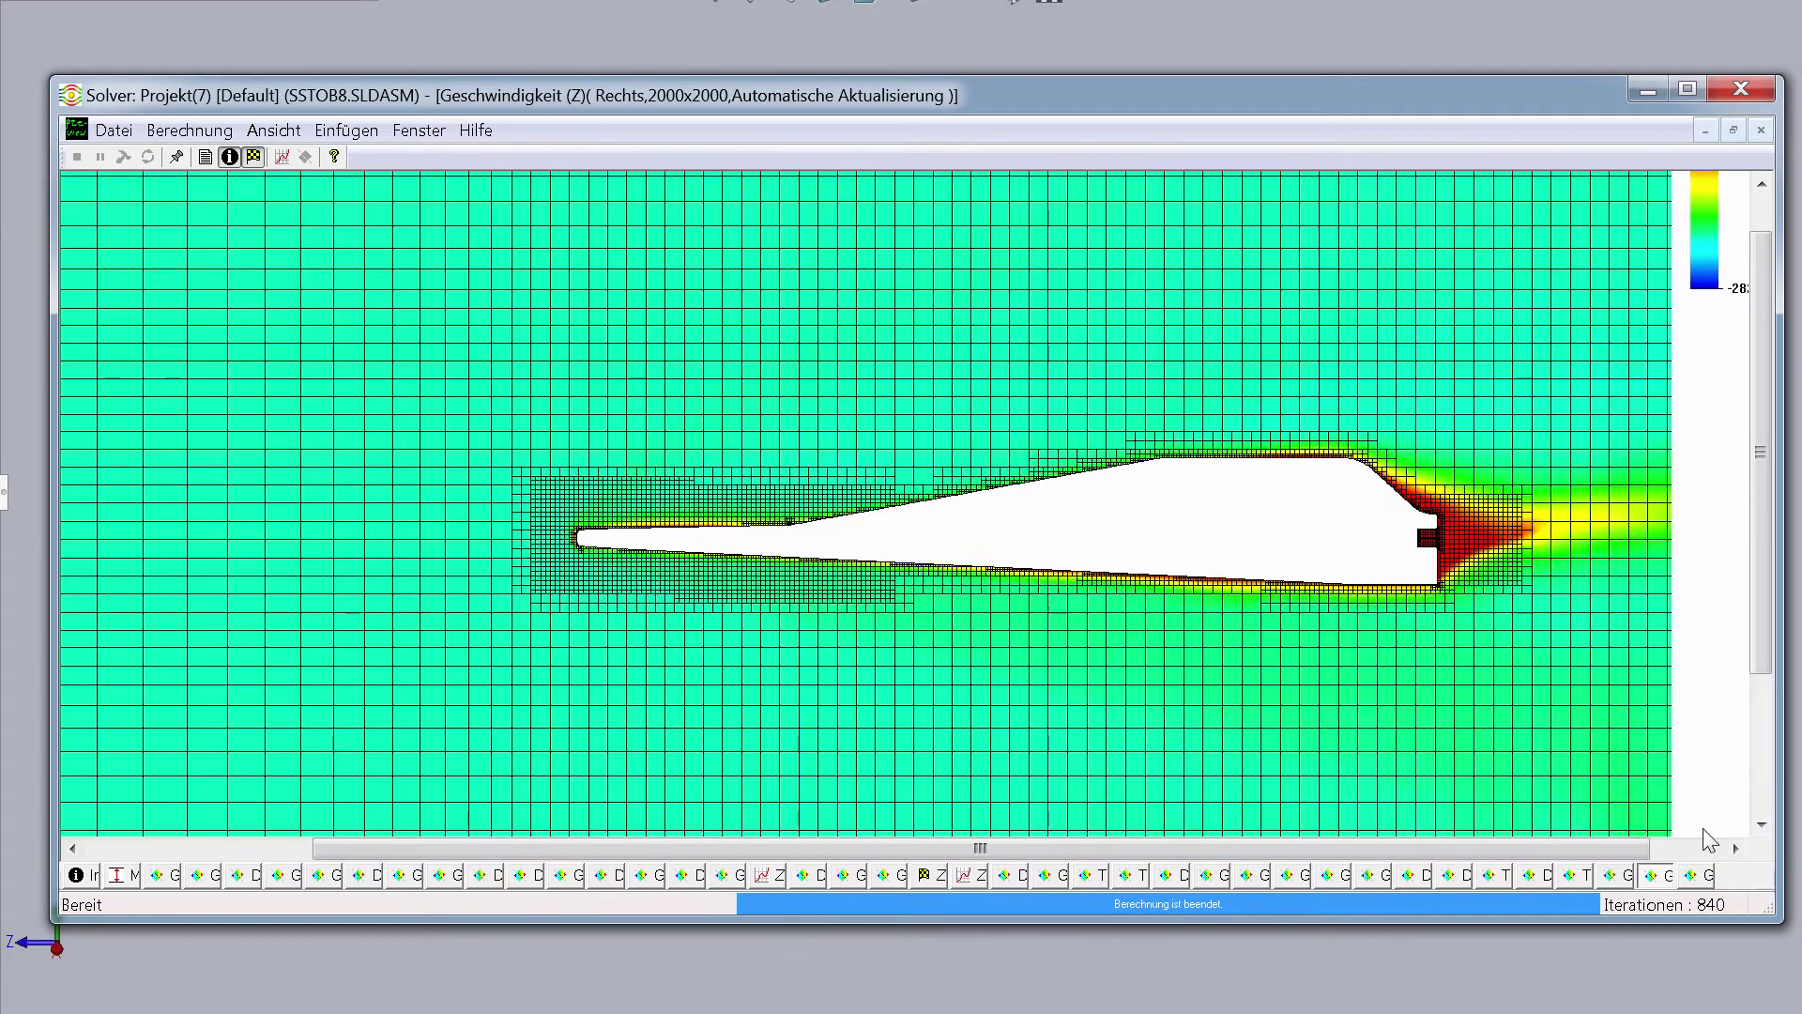
click(1697, 874)
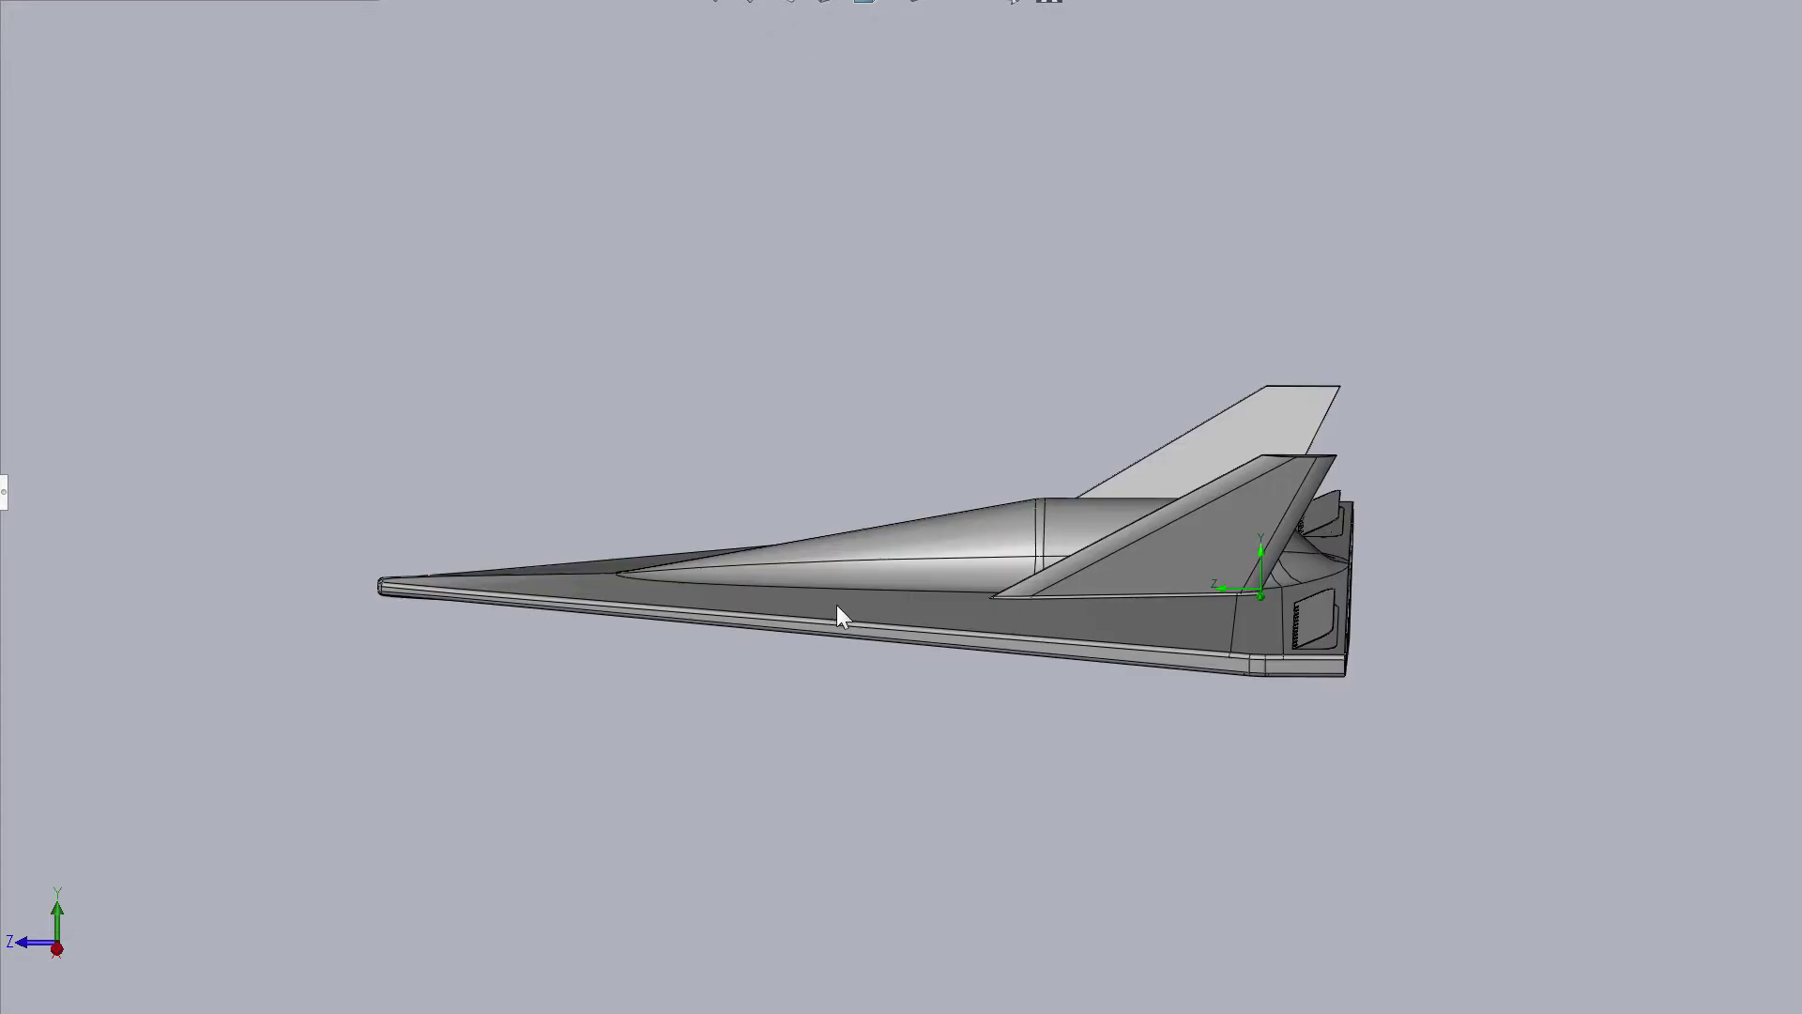
mouse_move(837, 604)
middle_down()
mouse_move(590, 586)
mouse_move(732, 589)
mouse_move(683, 718)
mouse_move(941, 561)
mouse_move(1030, 571)
mouse_move(1006, 489)
mouse_move(708, 765)
mouse_move(1073, 583)
mouse_move(475, 904)
mouse_move(1456, 485)
mouse_move(1424, 274)
mouse_move(892, 419)
mouse_move(877, 764)
mouse_move(973, 872)
mouse_move(948, 845)
middle_up()
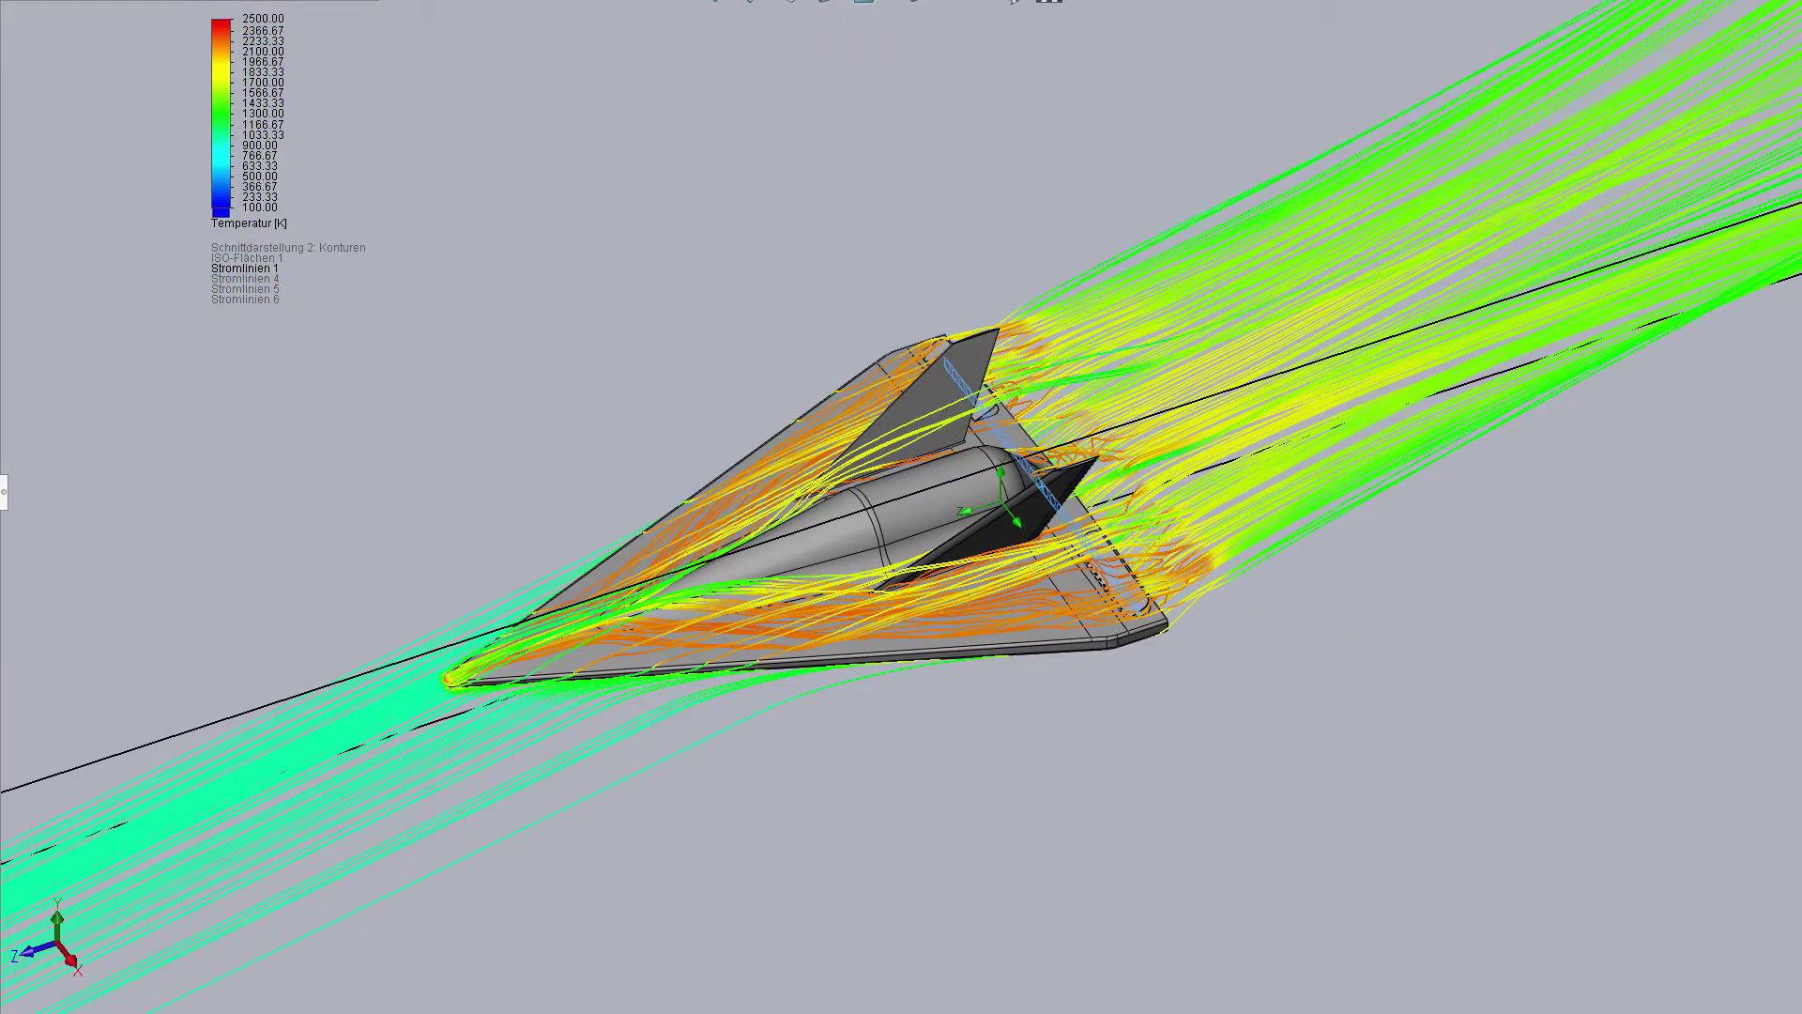
Select both tail fins and orbit to view the spaceplane from above.
click(899, 411)
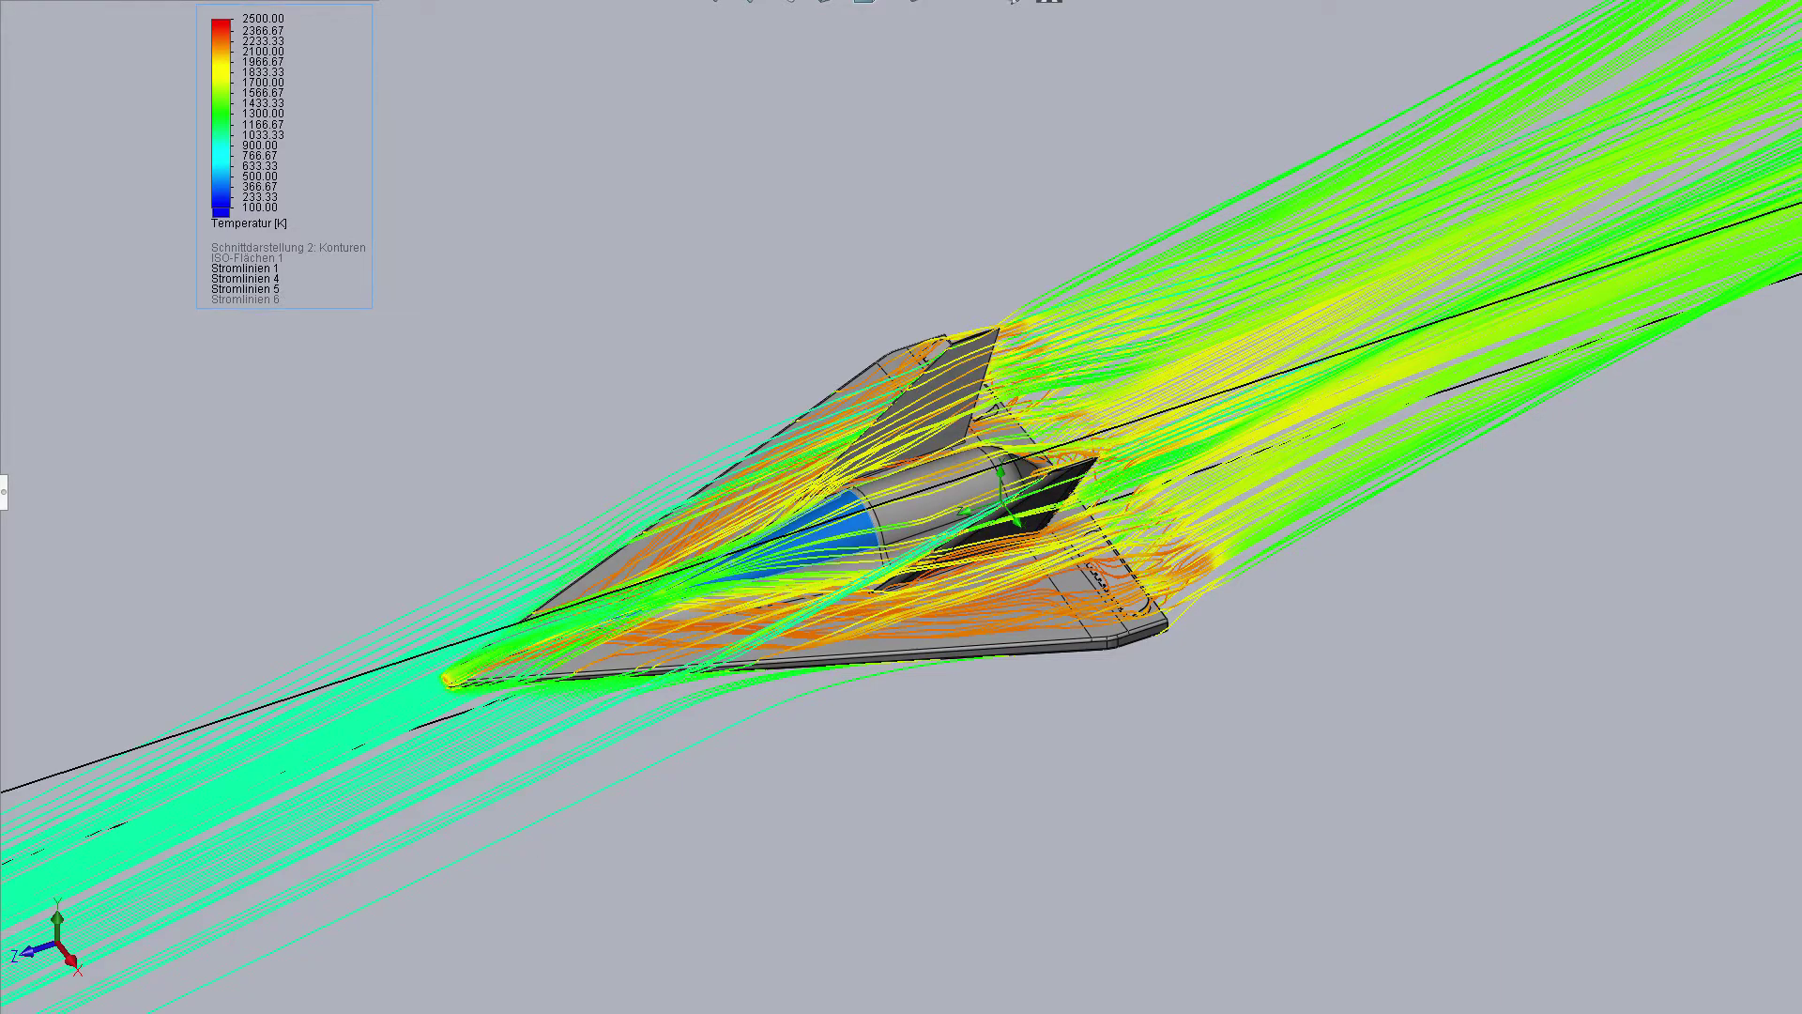
mouse_move(706, 783)
middle_down()
mouse_move(772, 636)
mouse_move(483, 866)
mouse_move(764, 736)
mouse_move(475, 535)
mouse_move(394, 418)
mouse_move(998, 551)
mouse_move(841, 454)
mouse_move(560, 420)
mouse_move(406, 322)
mouse_move(2, 188)
mouse_move(788, 675)
mouse_move(901, 571)
mouse_move(885, 659)
mouse_move(938, 713)
mouse_move(985, 694)
mouse_move(1017, 612)
mouse_move(1017, 672)
mouse_move(970, 706)
mouse_move(667, 788)
mouse_move(704, 676)
mouse_move(768, 729)
mouse_move(820, 728)
mouse_move(764, 683)
middle_up()
Zoom out and edit the colour legend via Bearbeiten... to show Geschwindigkeit instead of Temperatur.
scroll(966, 749, down, 2)
scroll(990, 717, down, 2)
scroll(950, 768, down, 4)
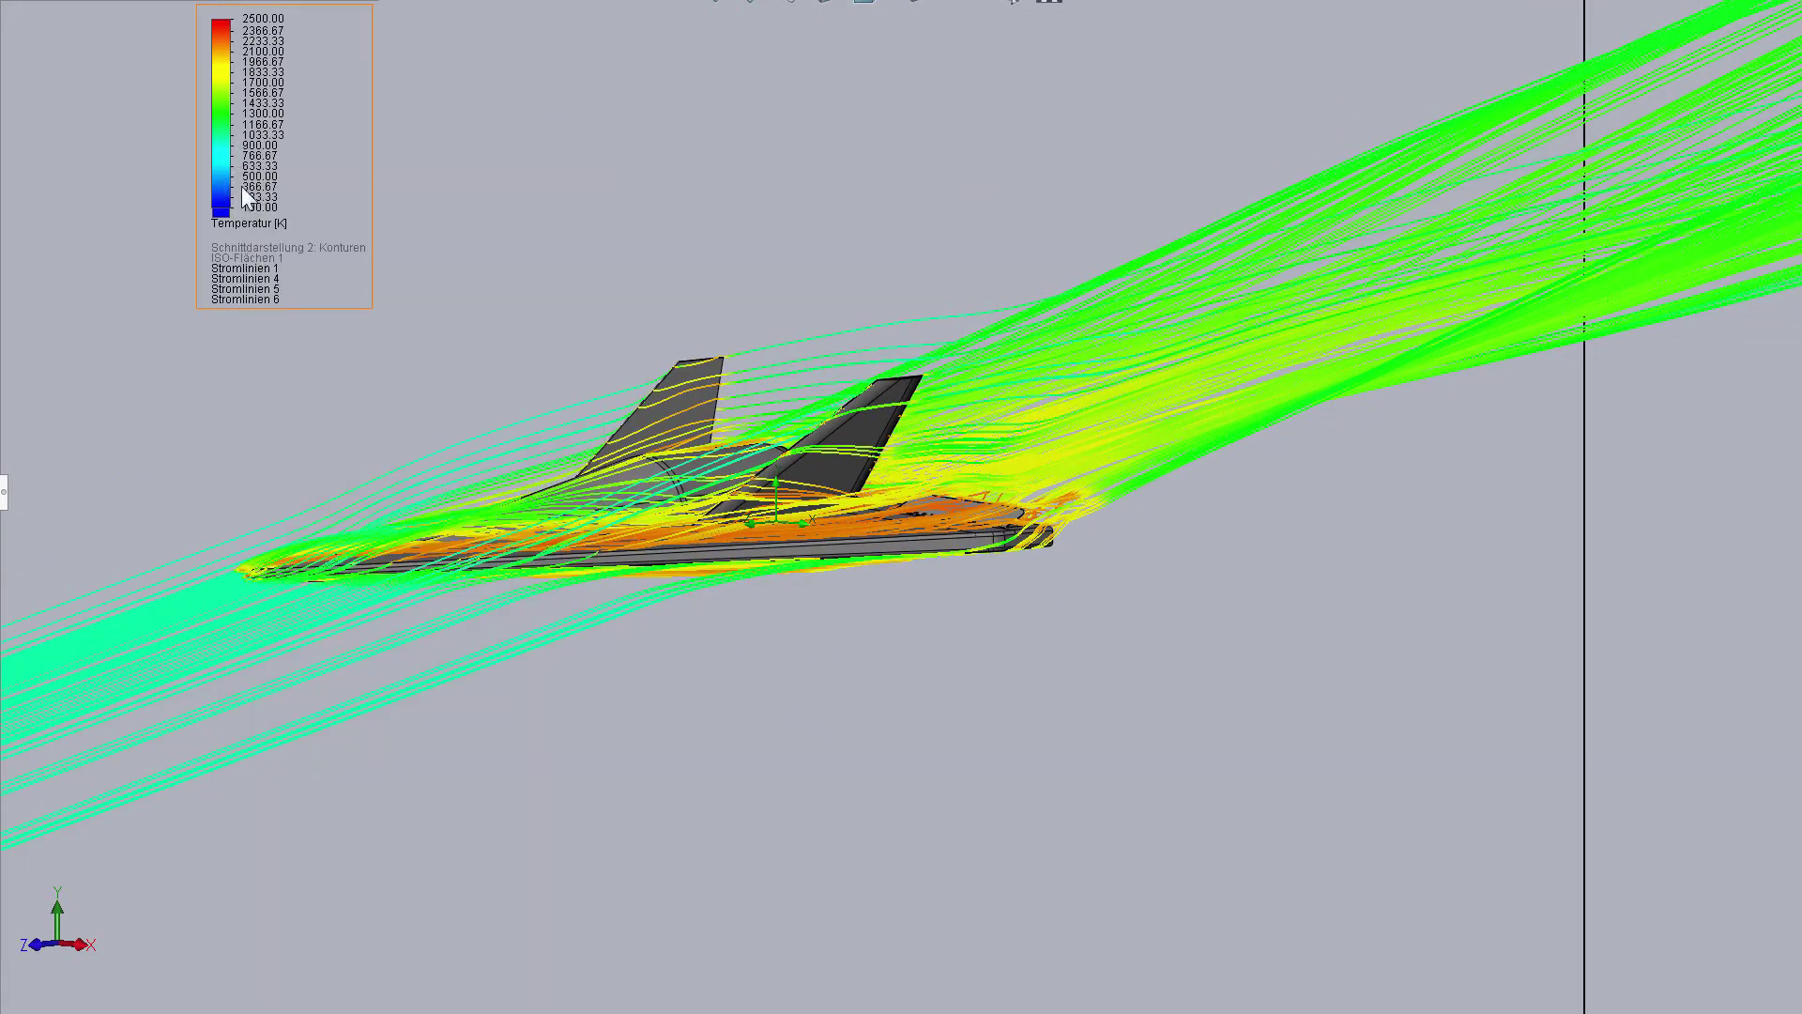
right_click(222, 178)
click(267, 199)
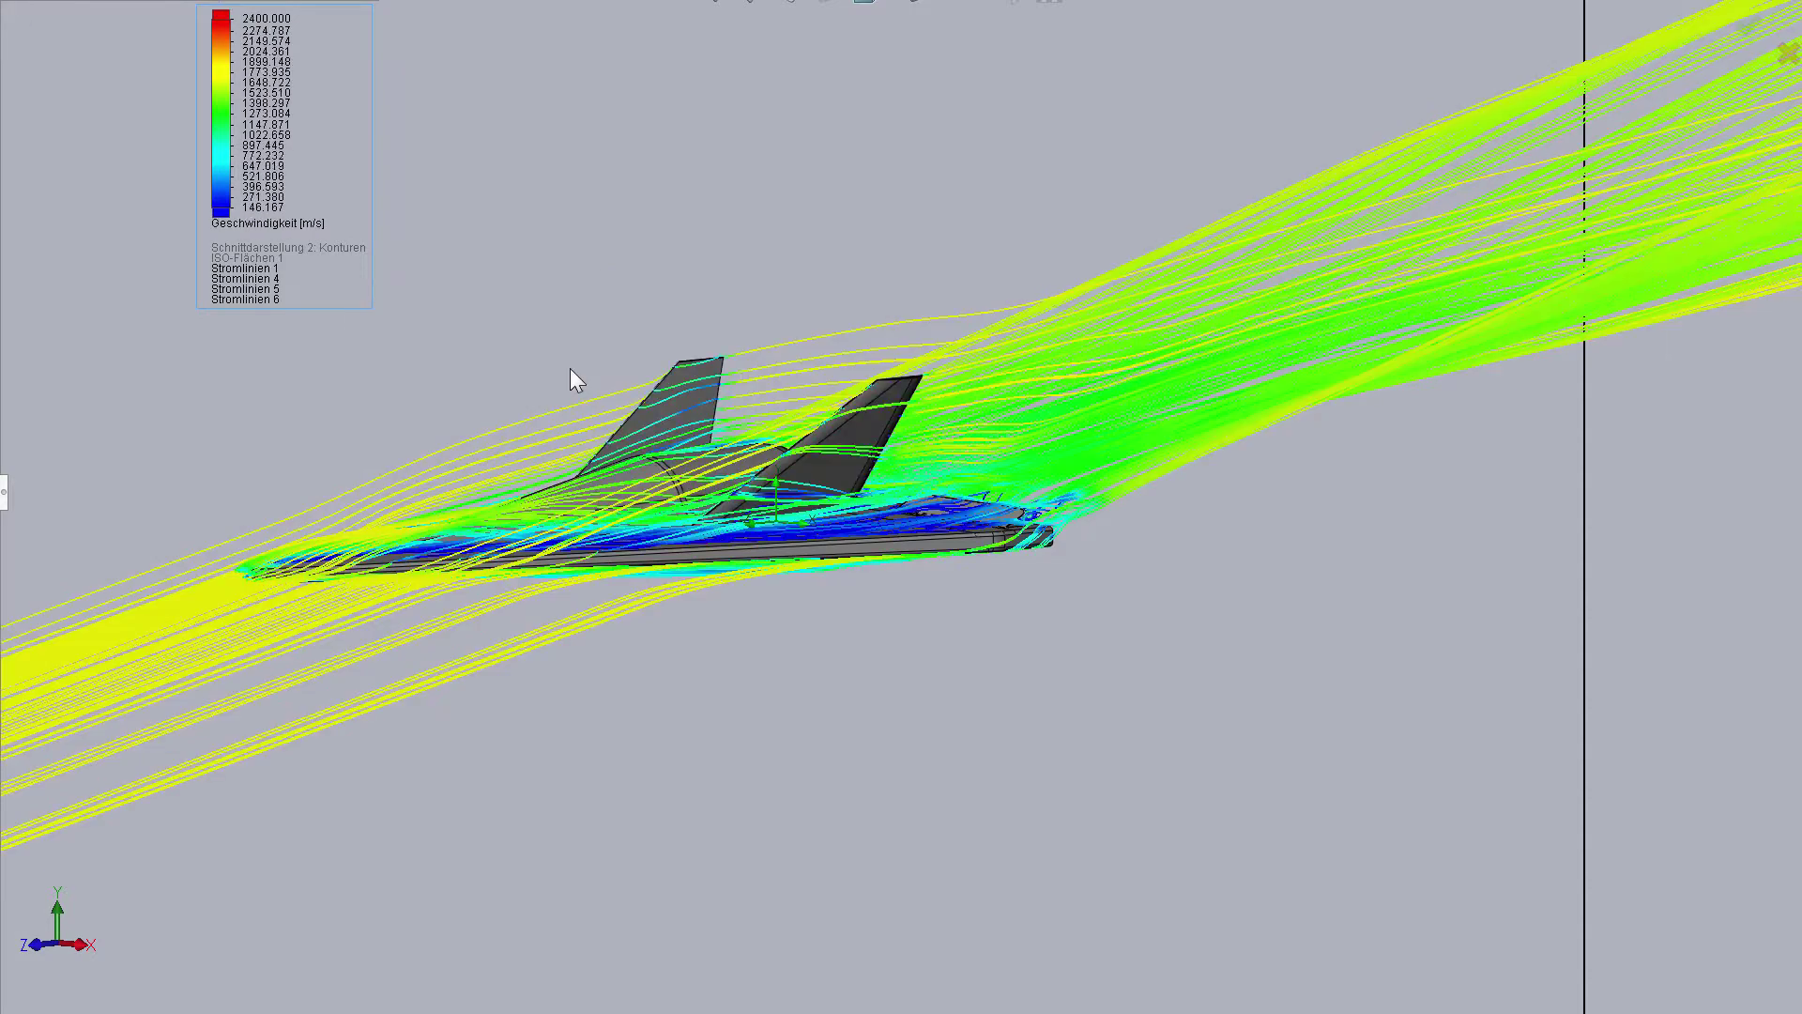
Set the velocity legend range to 0–2000 m/s in side view.
middle_drag(571, 368, 634, 814)
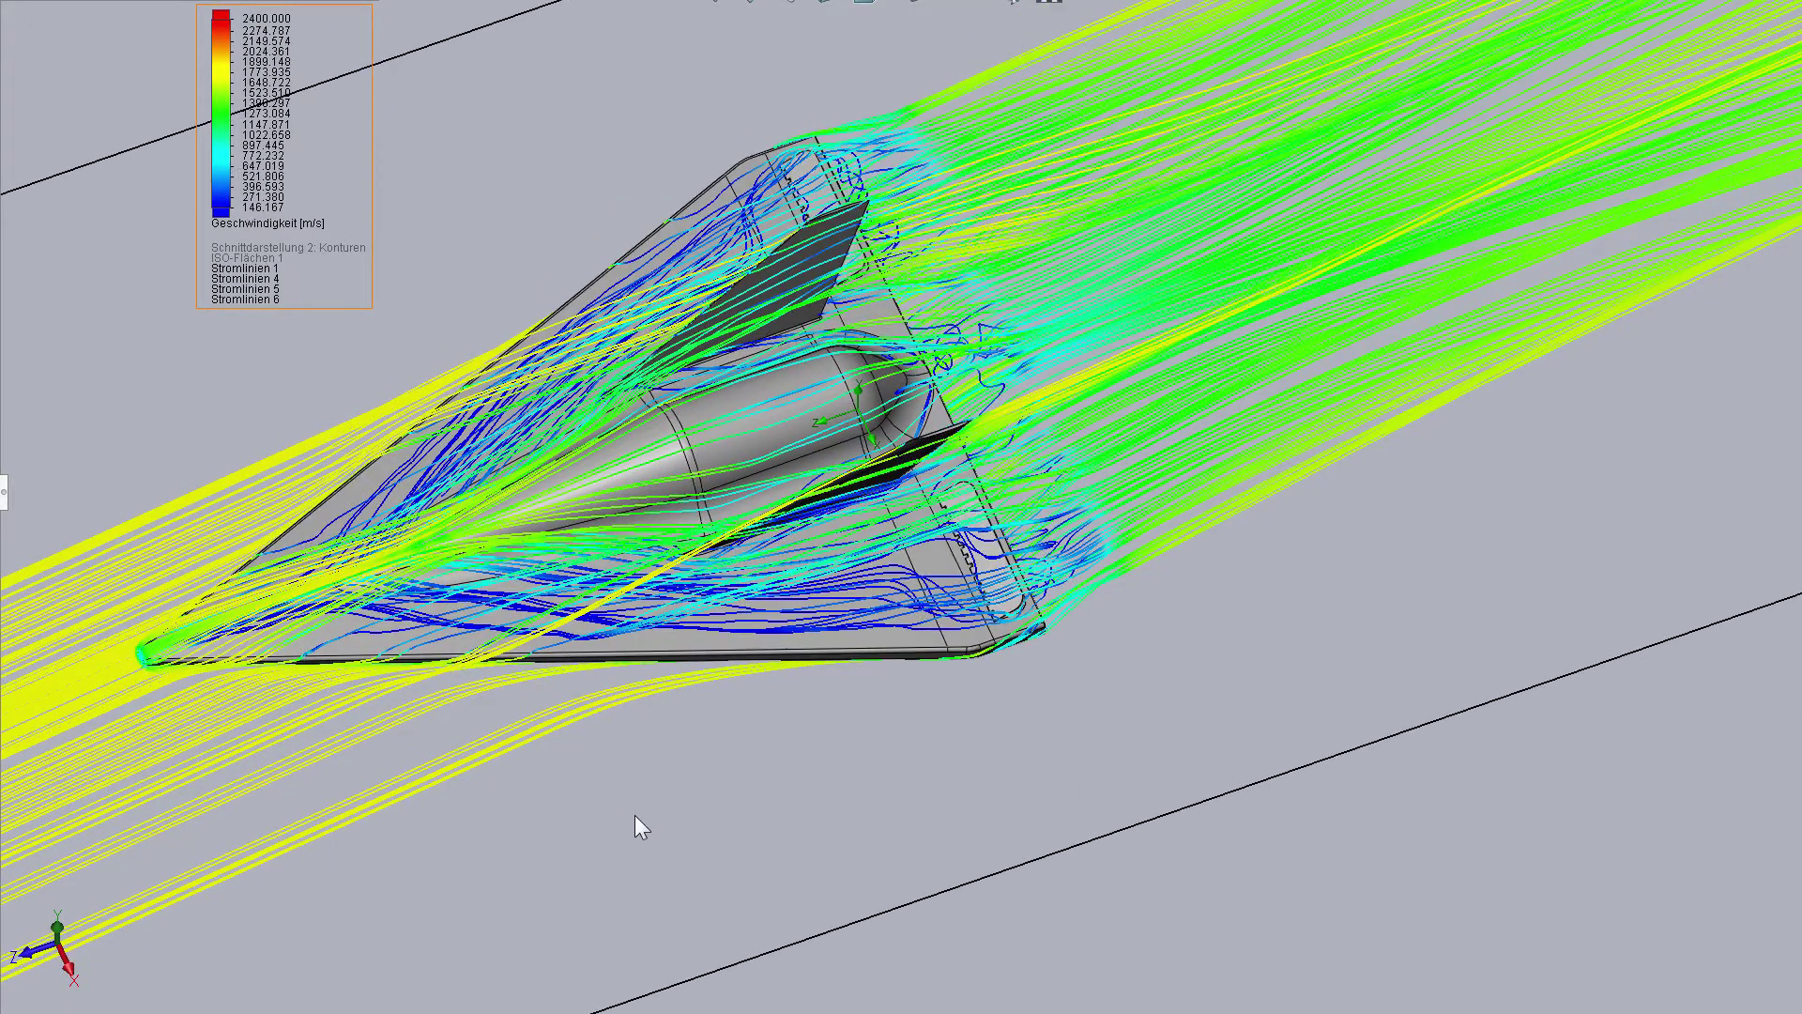
key(ctrl+4)
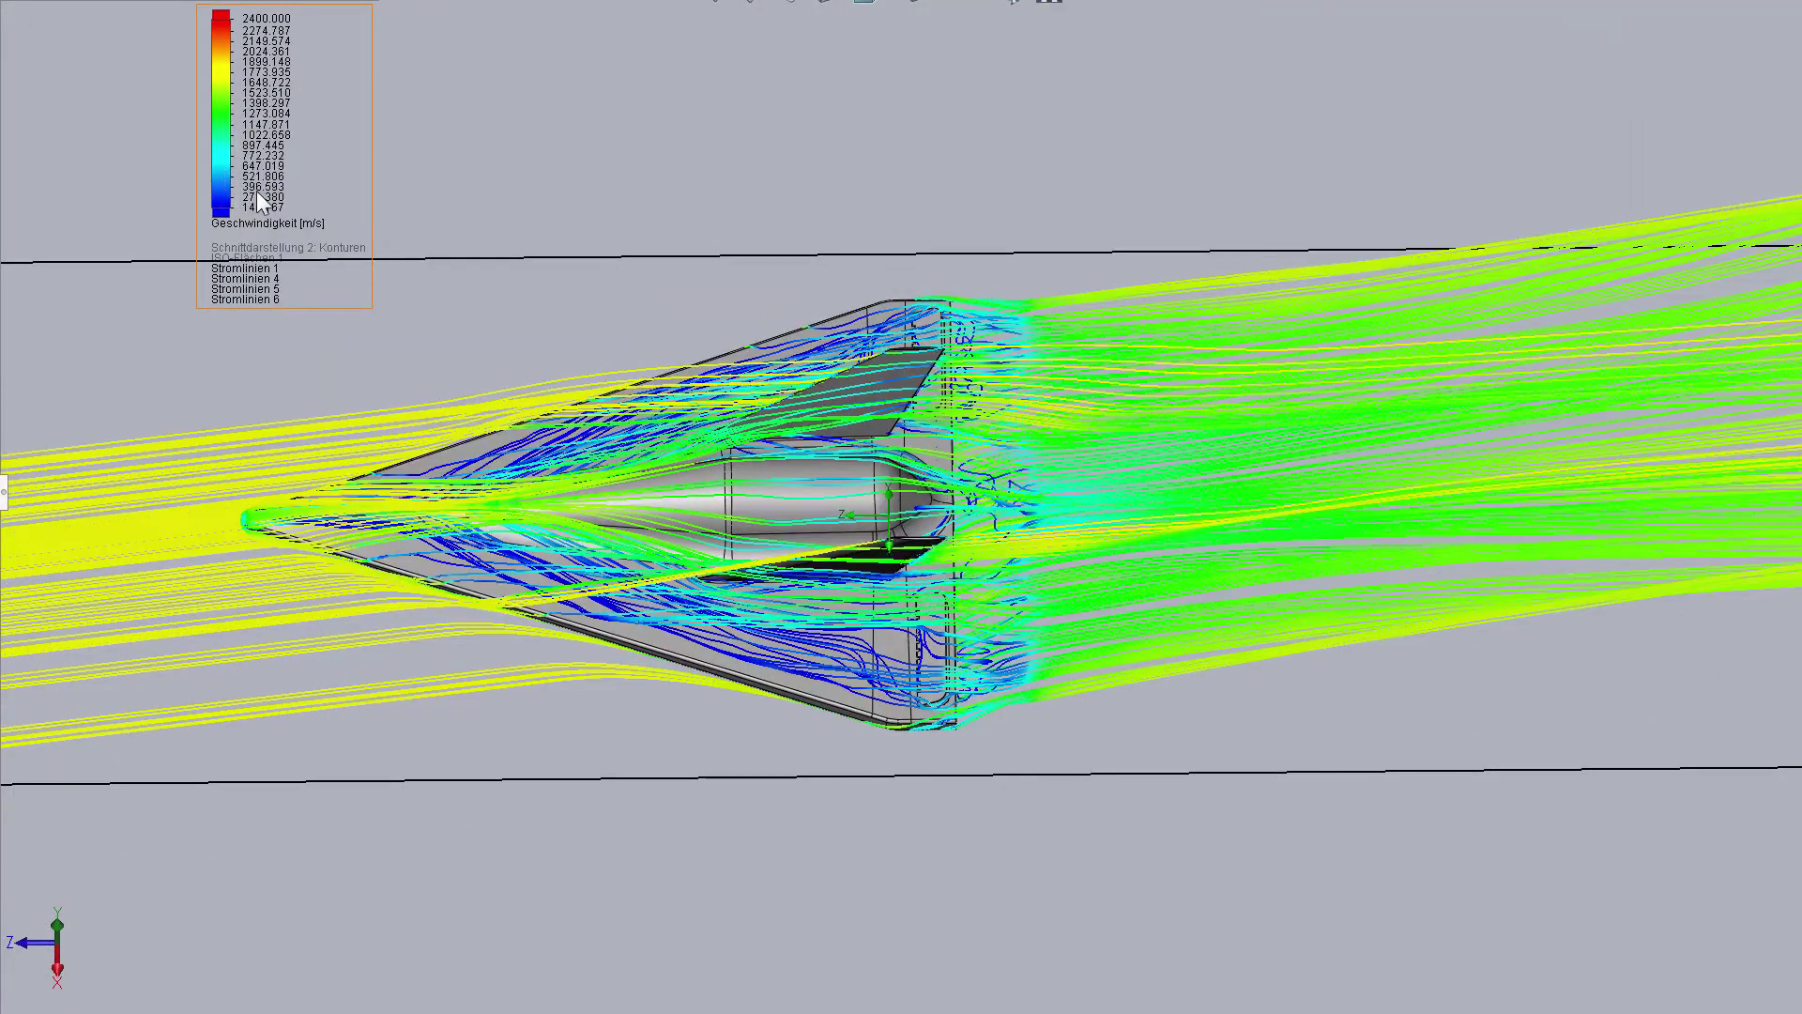
right_click(256, 190)
click(287, 201)
key(Return)
Orbit and zoom around the spaceplane to review the streamlines from front and oblique angles.
middle_drag(612, 876, 560, 121)
mouse_move(615, 314)
middle_down()
mouse_move(515, 892)
mouse_move(593, 576)
middle_up()
key(ctrl+2)
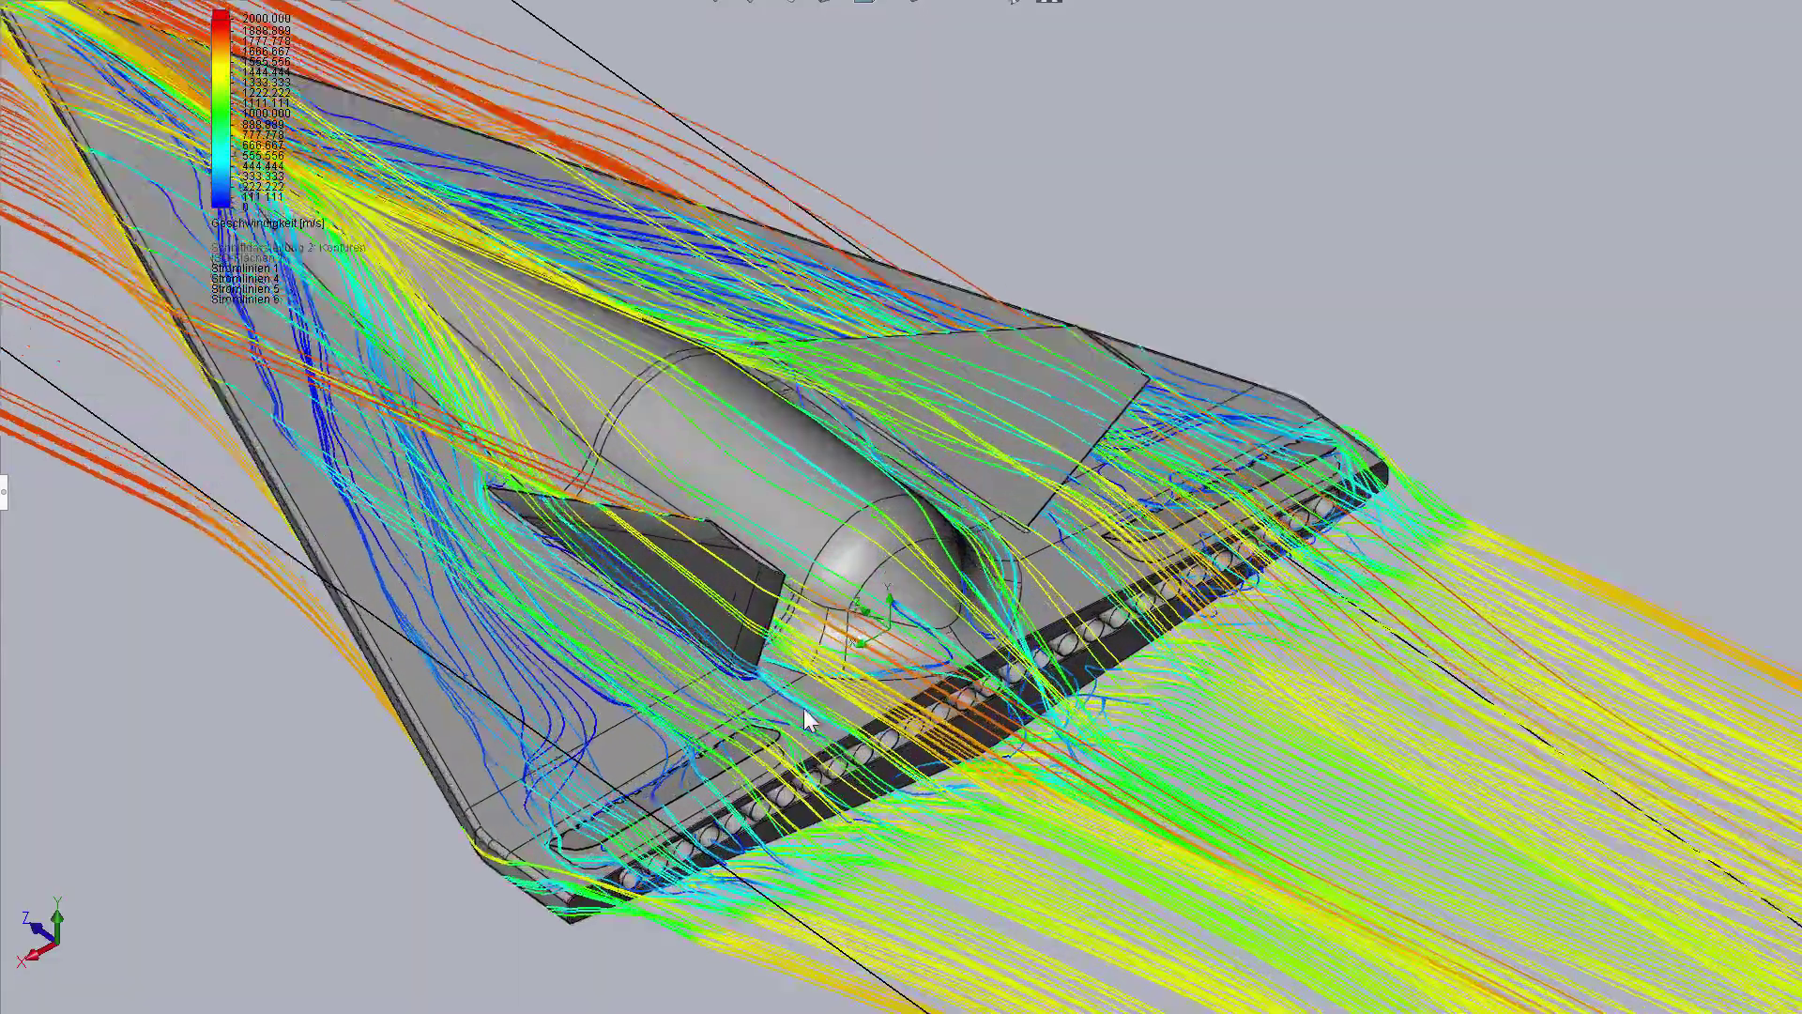
scroll(899, 637, up, 3)
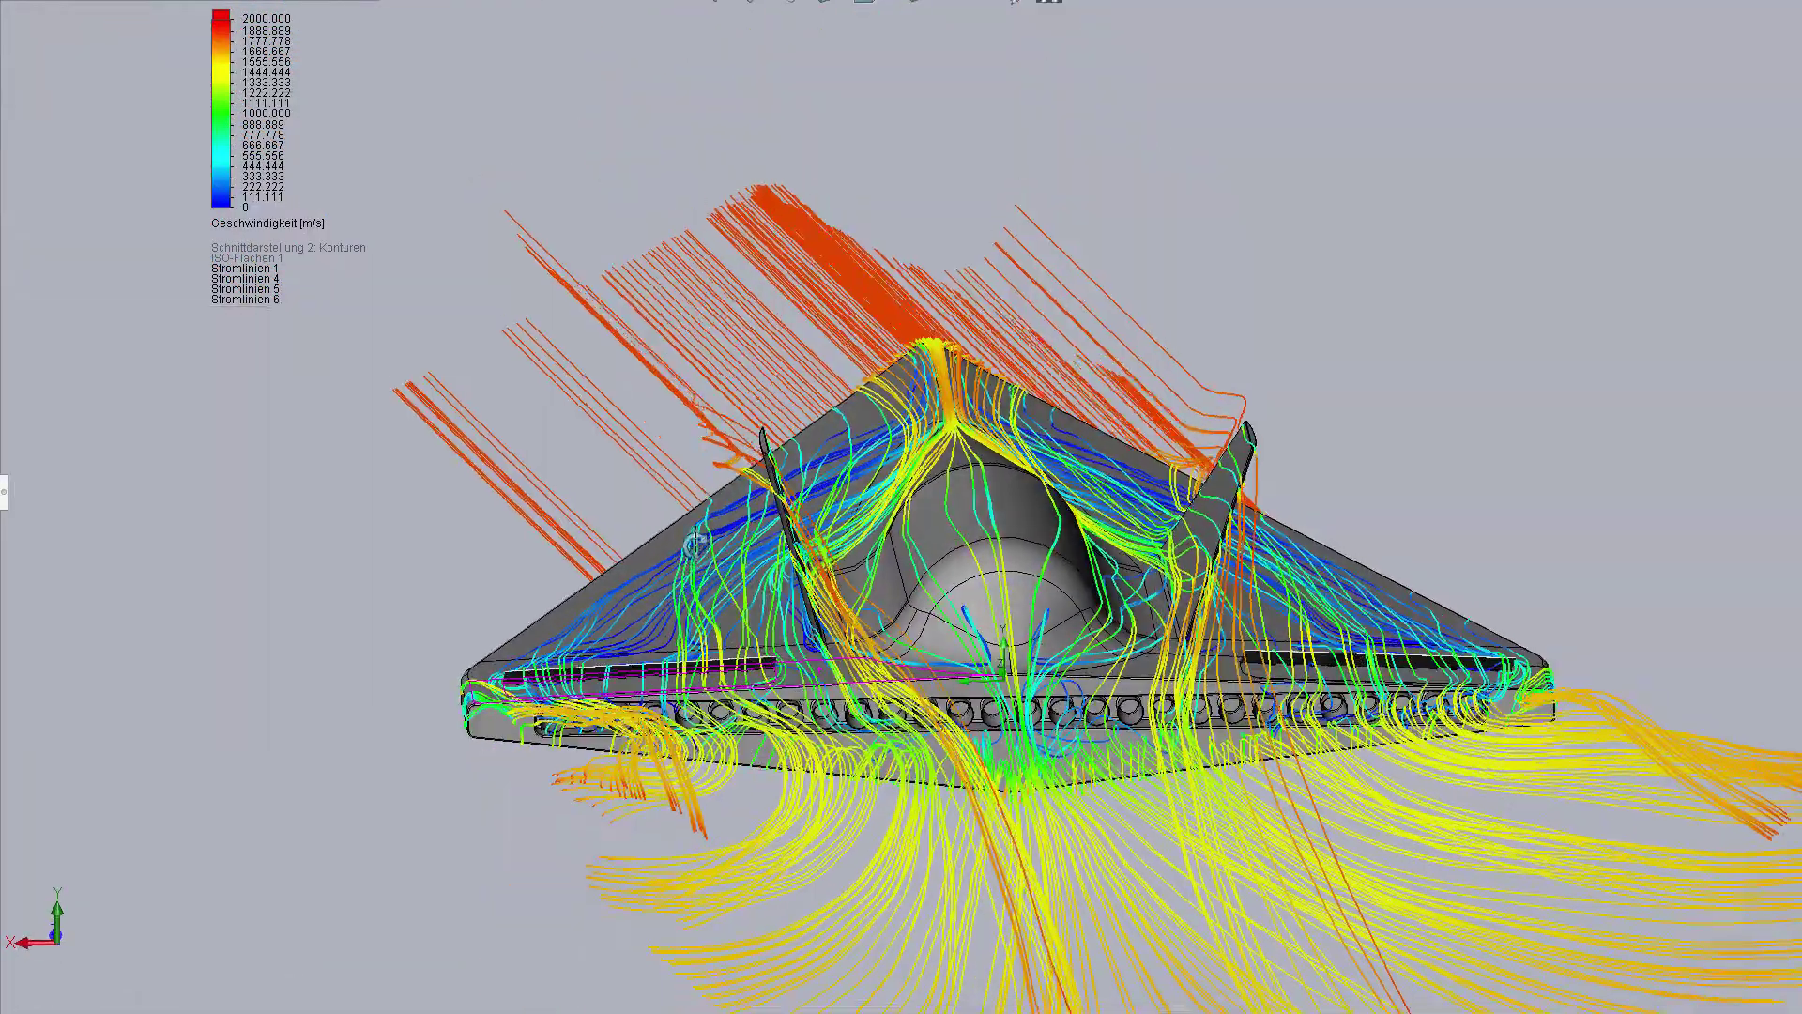
scroll(899, 636, up, 3)
scroll(899, 636, up, 1)
scroll(900, 637, up, 2)
mouse_move(901, 633)
middle_down()
mouse_move(780, 744)
mouse_move(732, 692)
mouse_move(523, 582)
mouse_move(780, 656)
mouse_move(1022, 538)
mouse_move(1072, 739)
mouse_move(1139, 535)
mouse_move(864, 361)
mouse_move(905, 481)
mouse_move(776, 262)
mouse_move(752, 523)
mouse_move(804, 656)
mouse_move(889, 638)
middle_up()
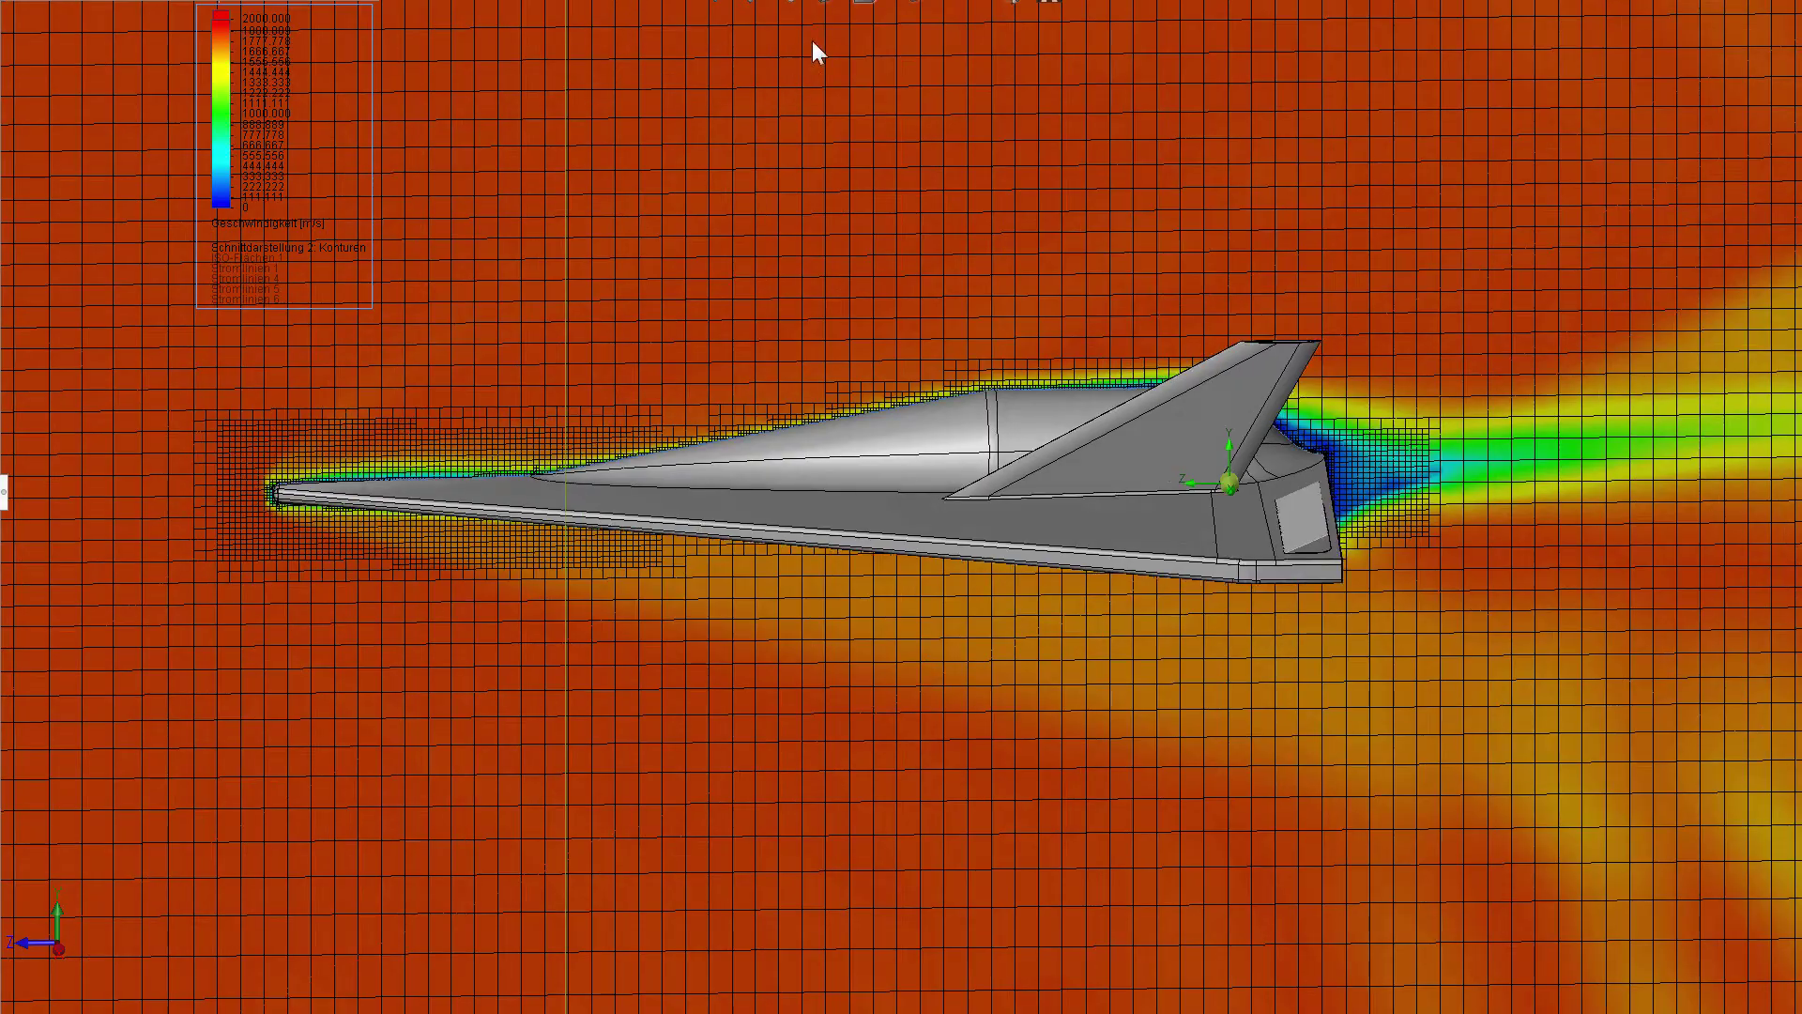
Show the model in right side view, shaded light grey with edges.
click(864, 3)
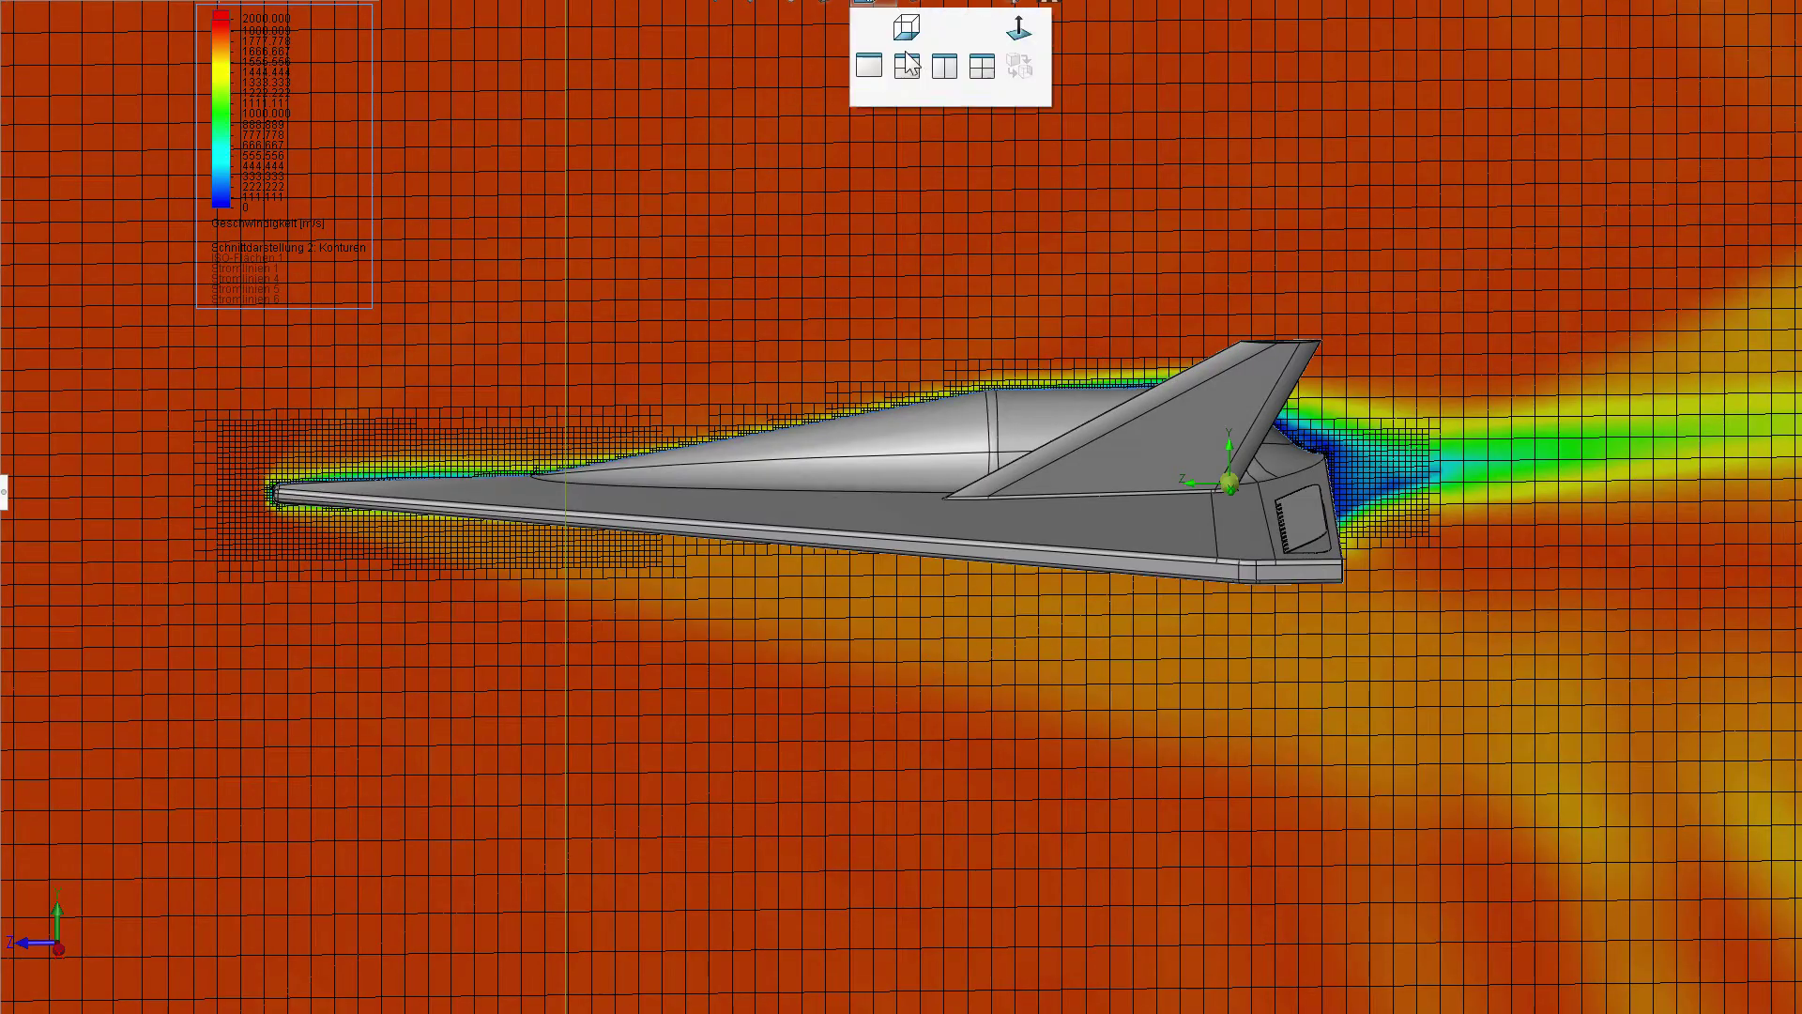
click(953, 102)
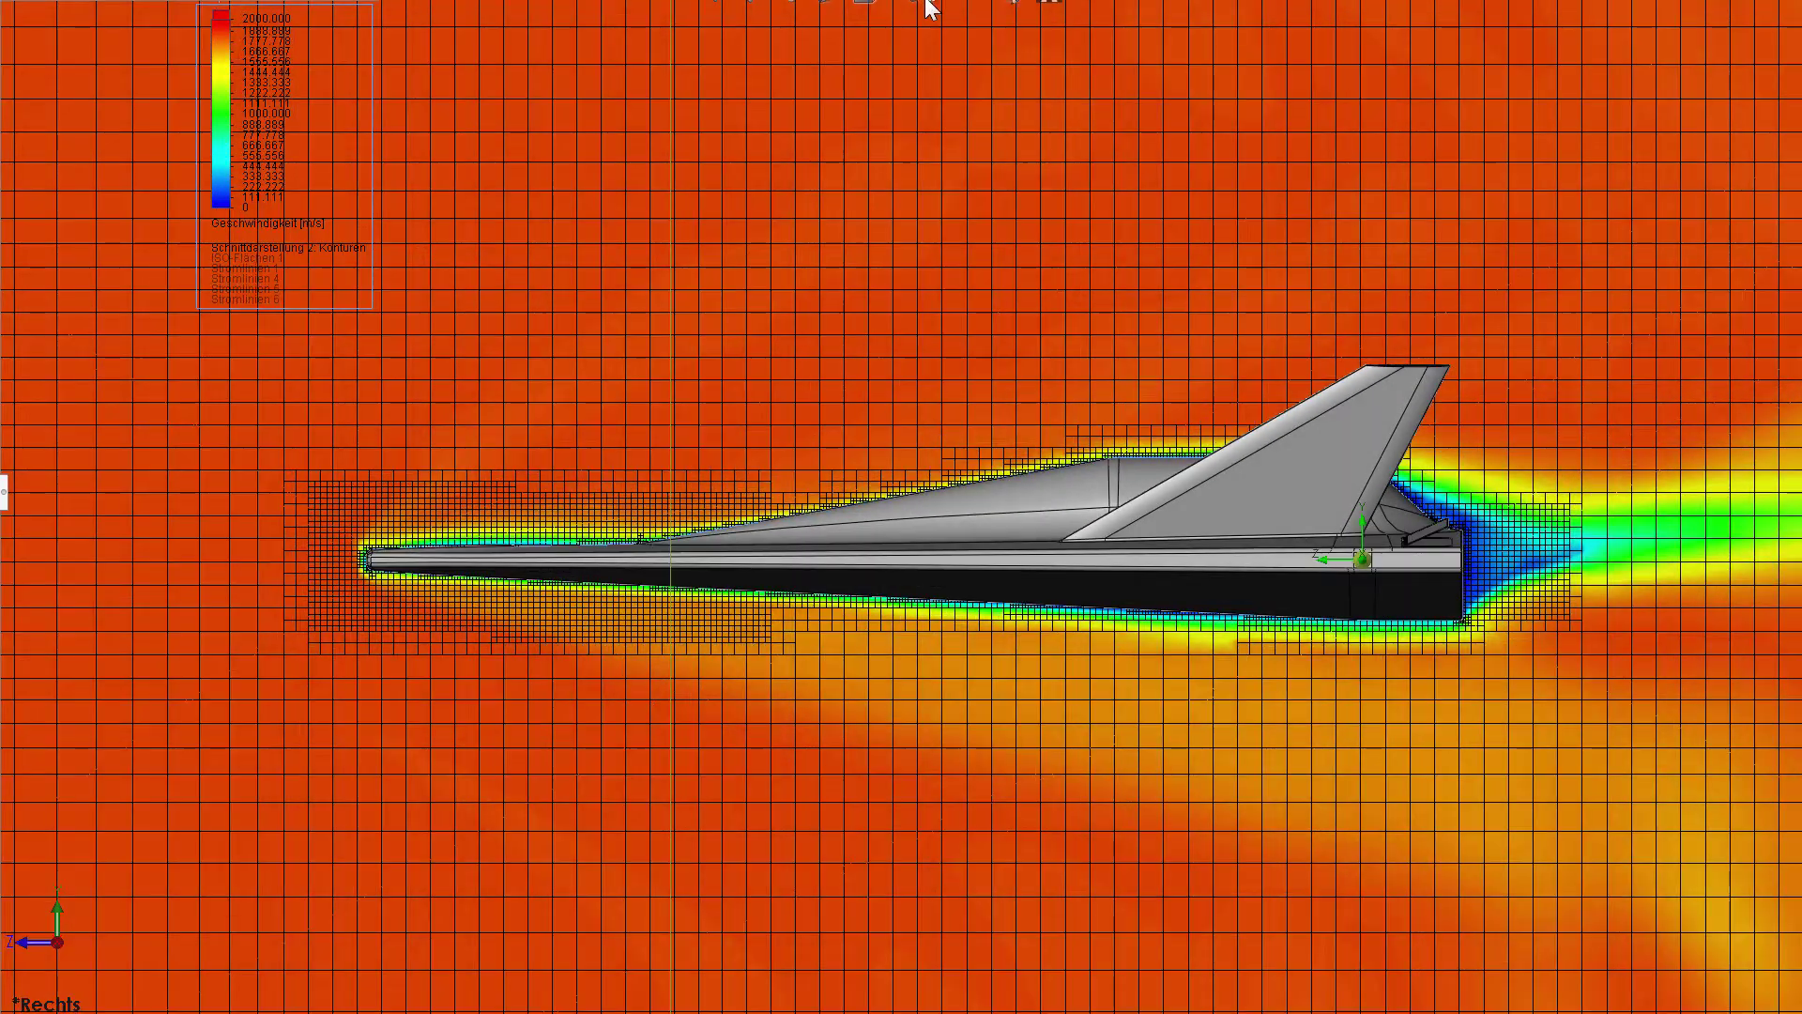
click(925, 6)
click(924, 157)
Zoom and orbit to frame the velocity cut plot with mesh around the spaceplane.
middle_drag(1009, 289, 1002, 310)
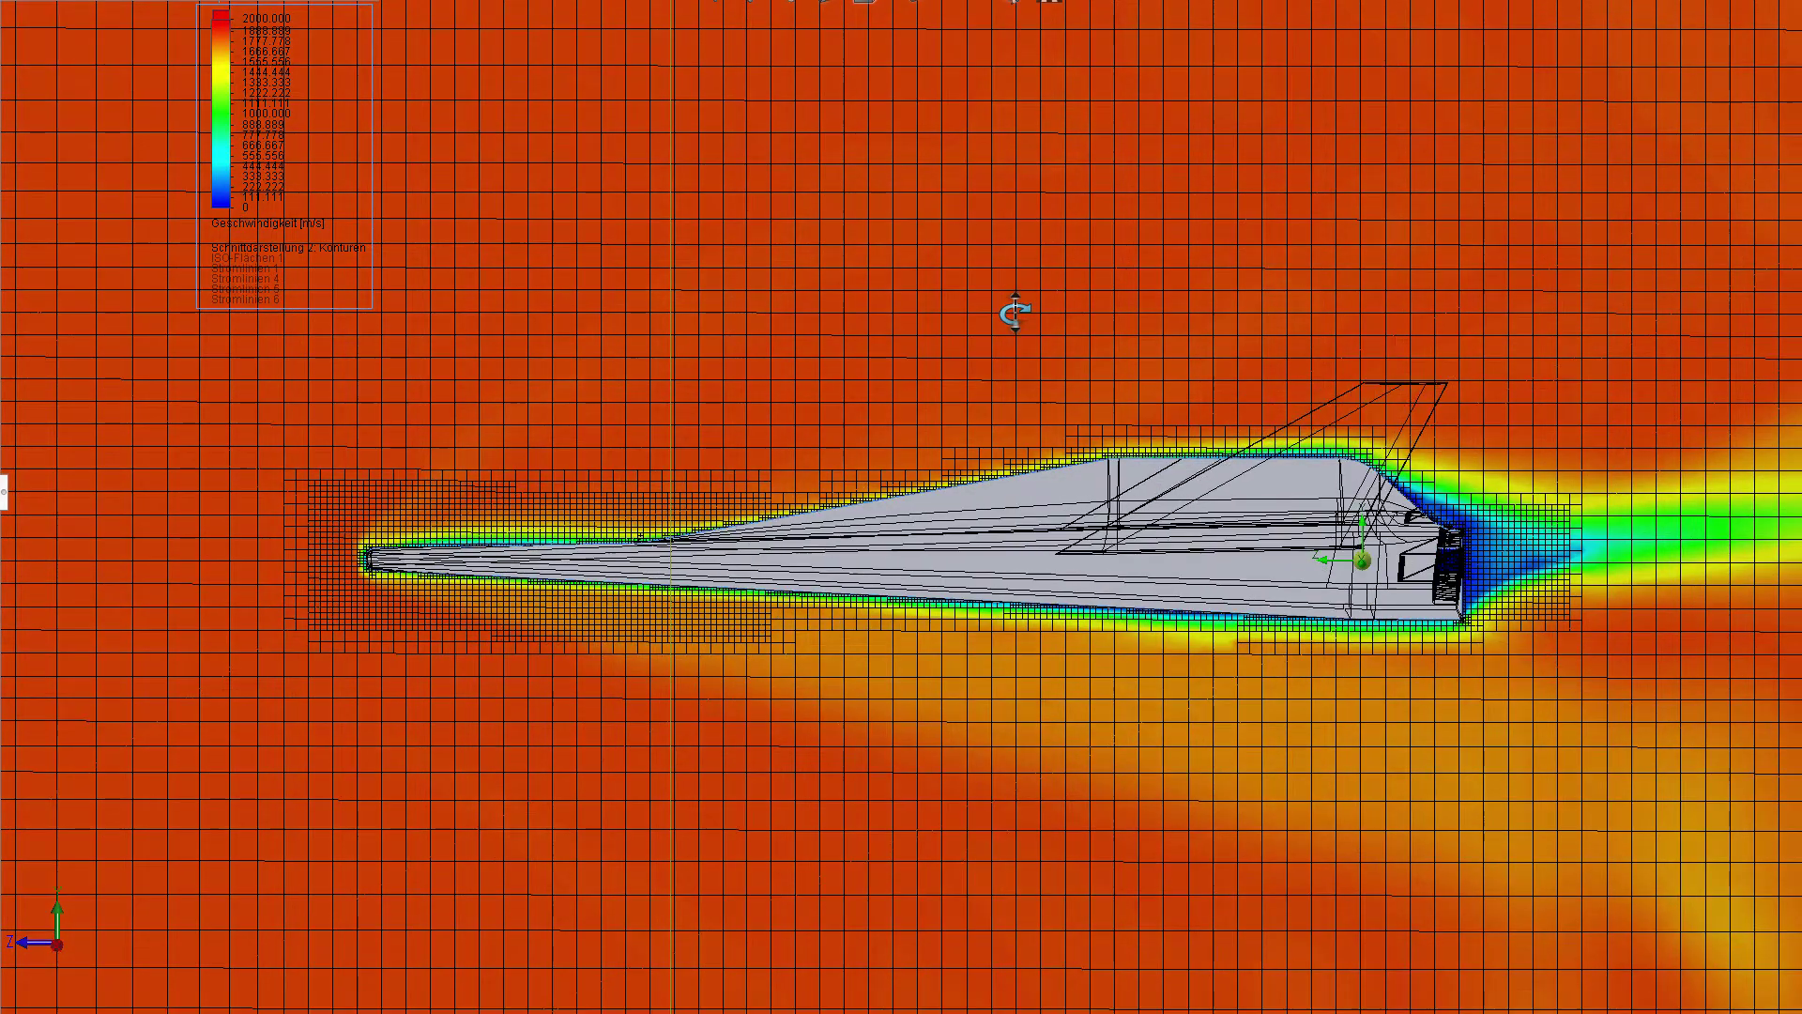
shift+middle_drag(1136, 349, 1295, 444)
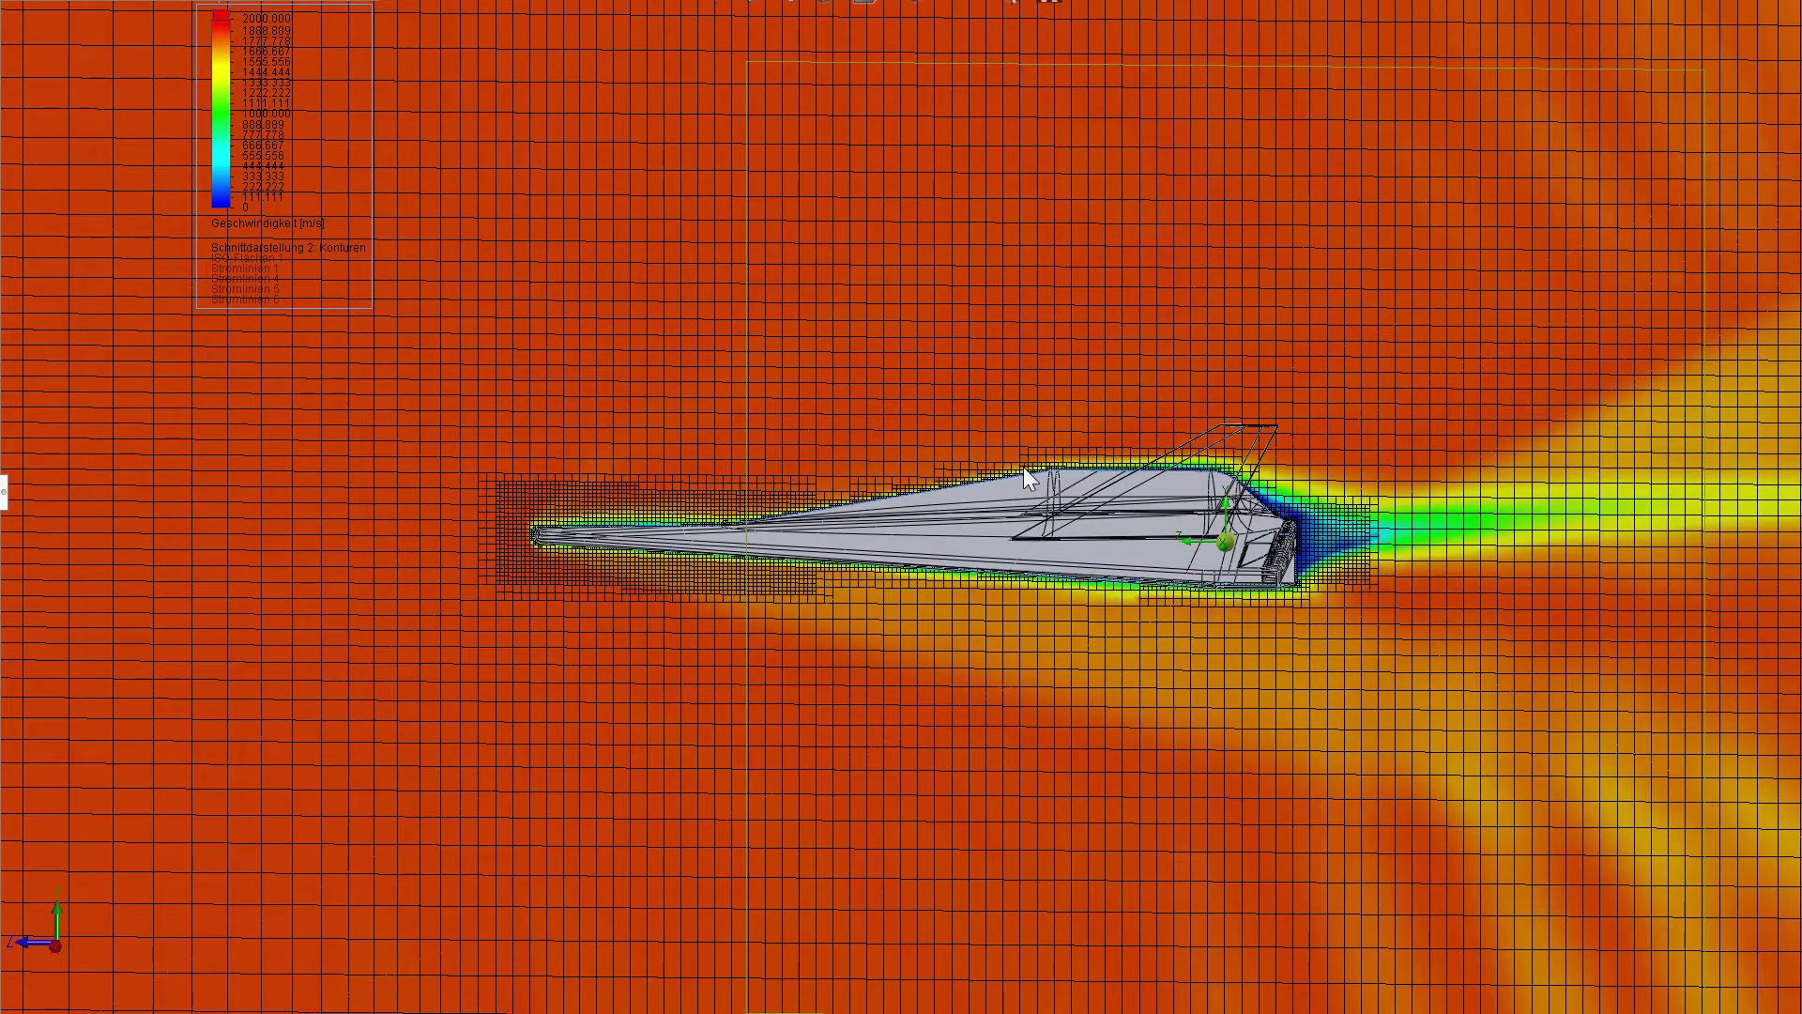
shift+middle_drag(1023, 465, 1060, 449)
scroll(1073, 509, down, 2)
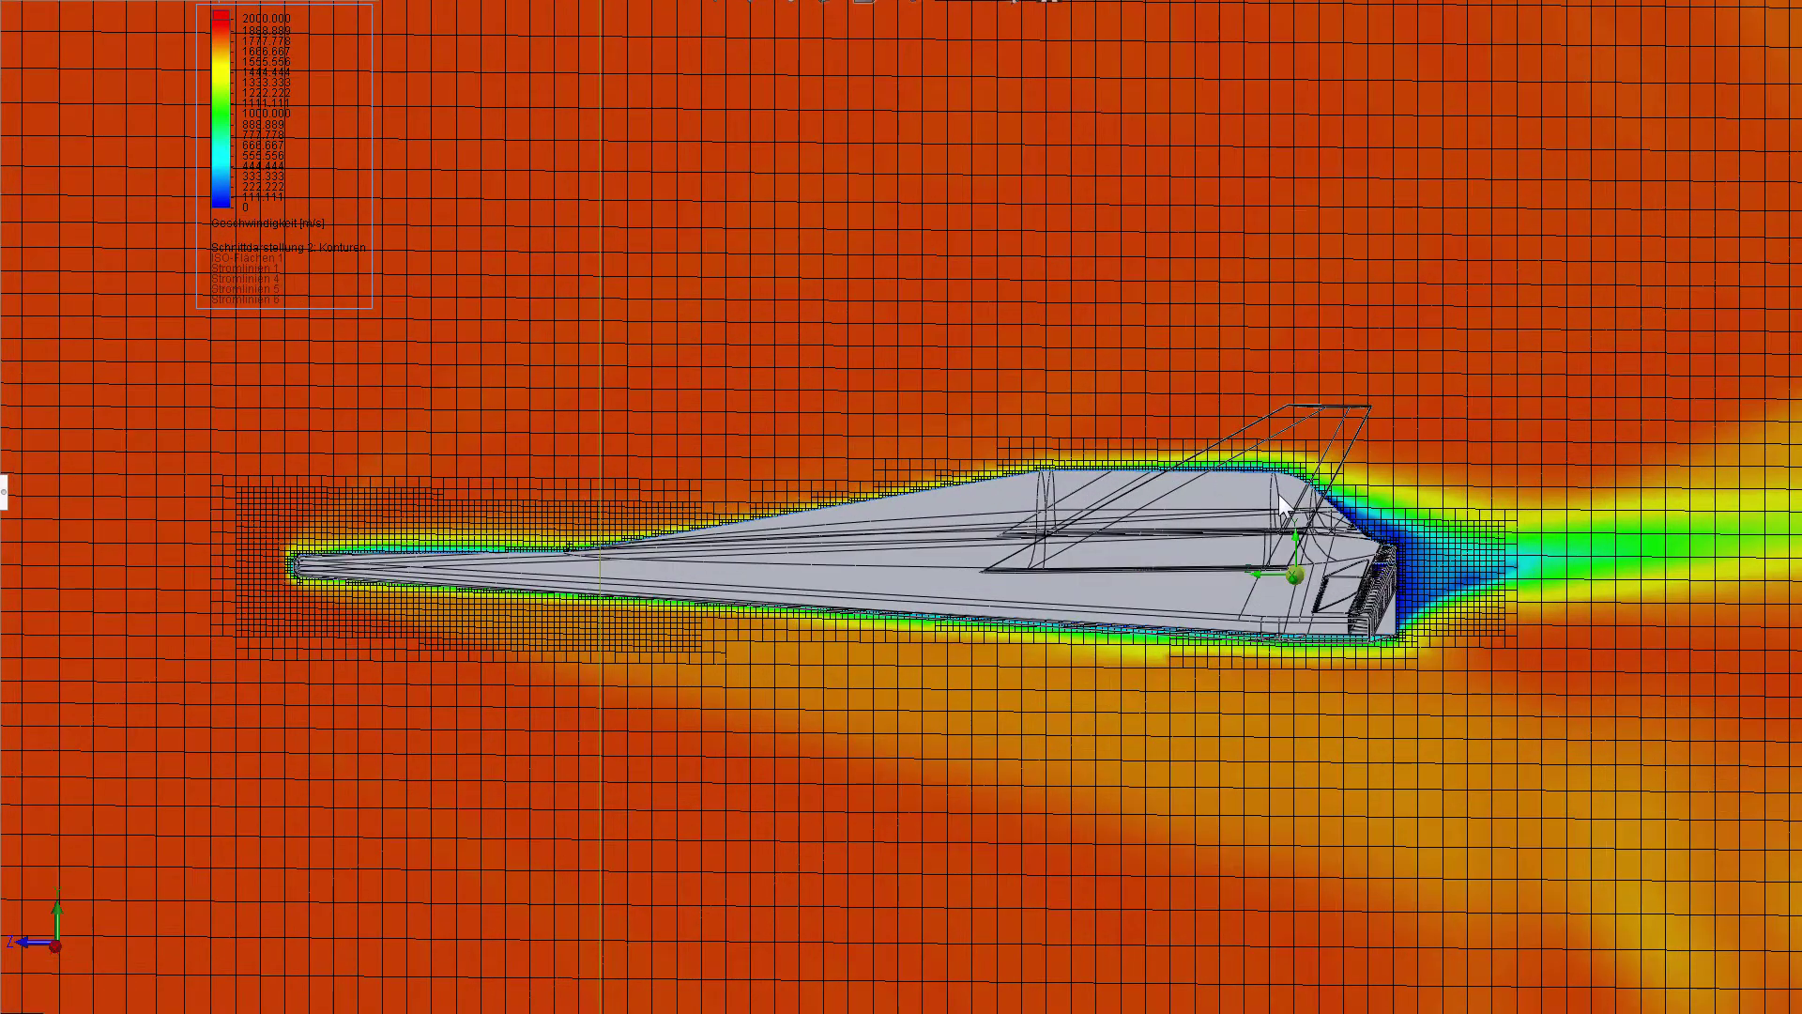
scroll(1532, 520, up, 2)
scroll(1483, 508, up, 1)
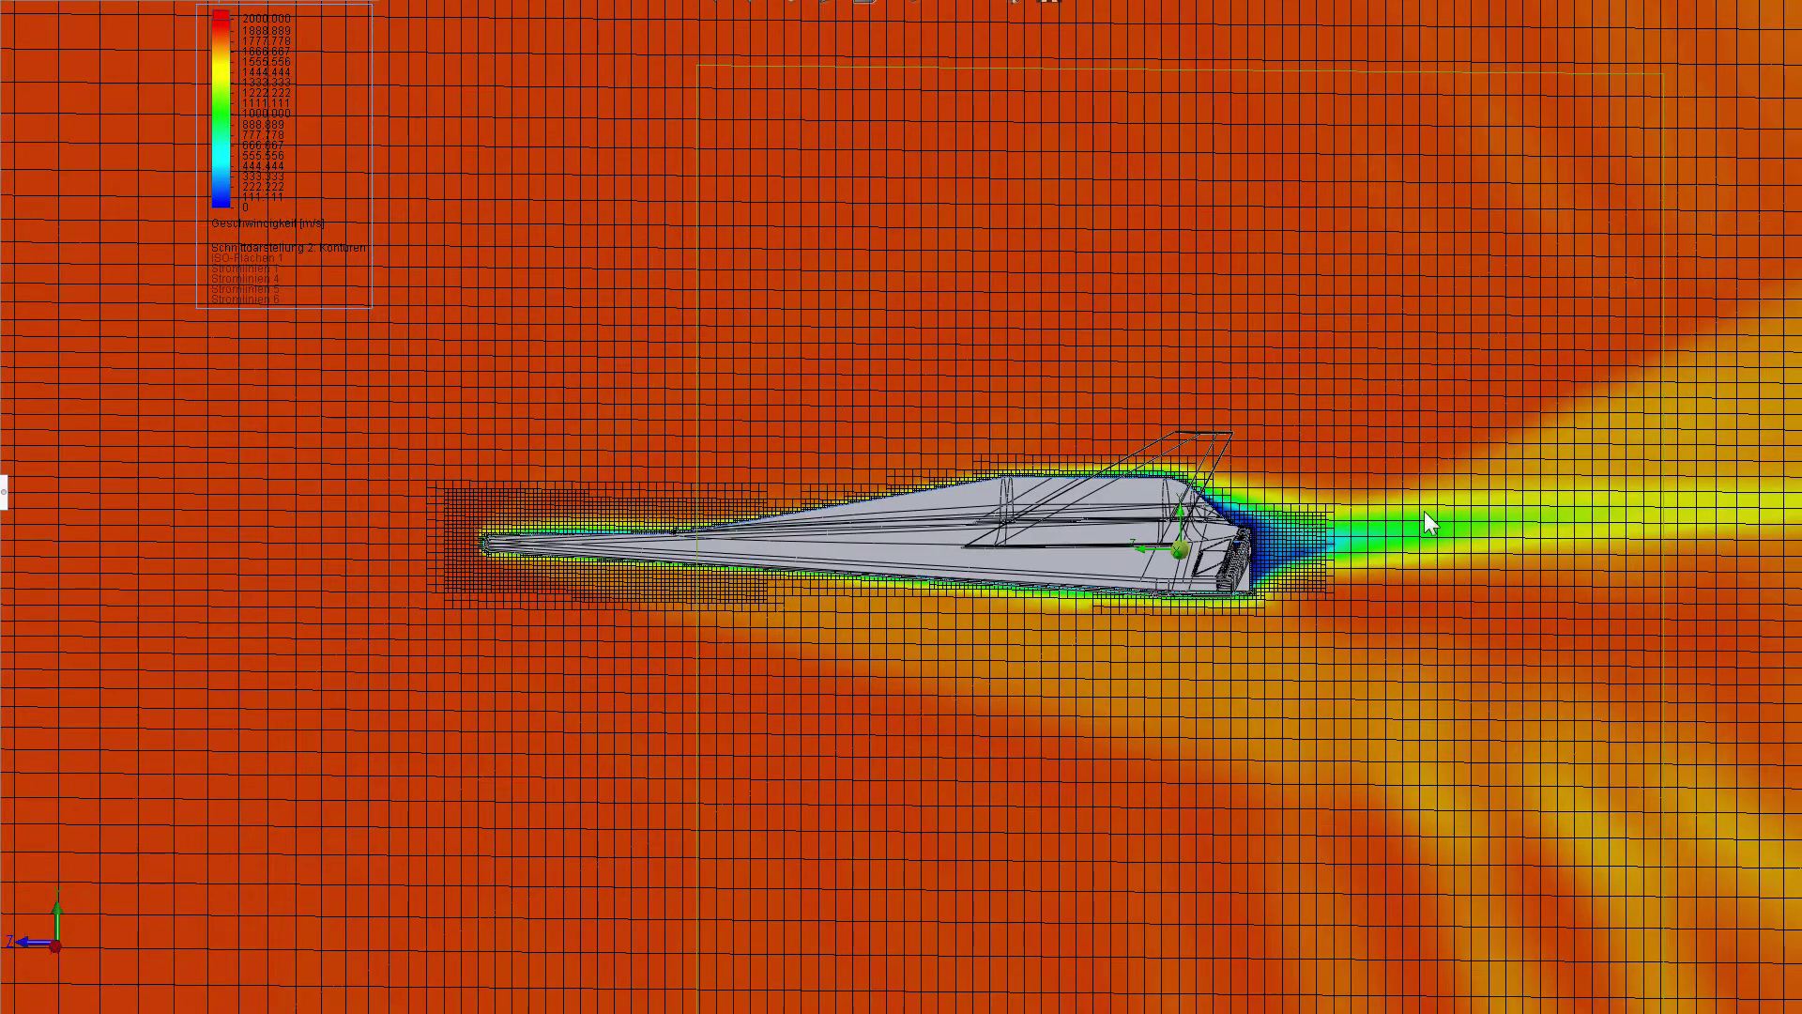
scroll(1342, 513, down, 1)
scroll(1307, 522, down, 1)
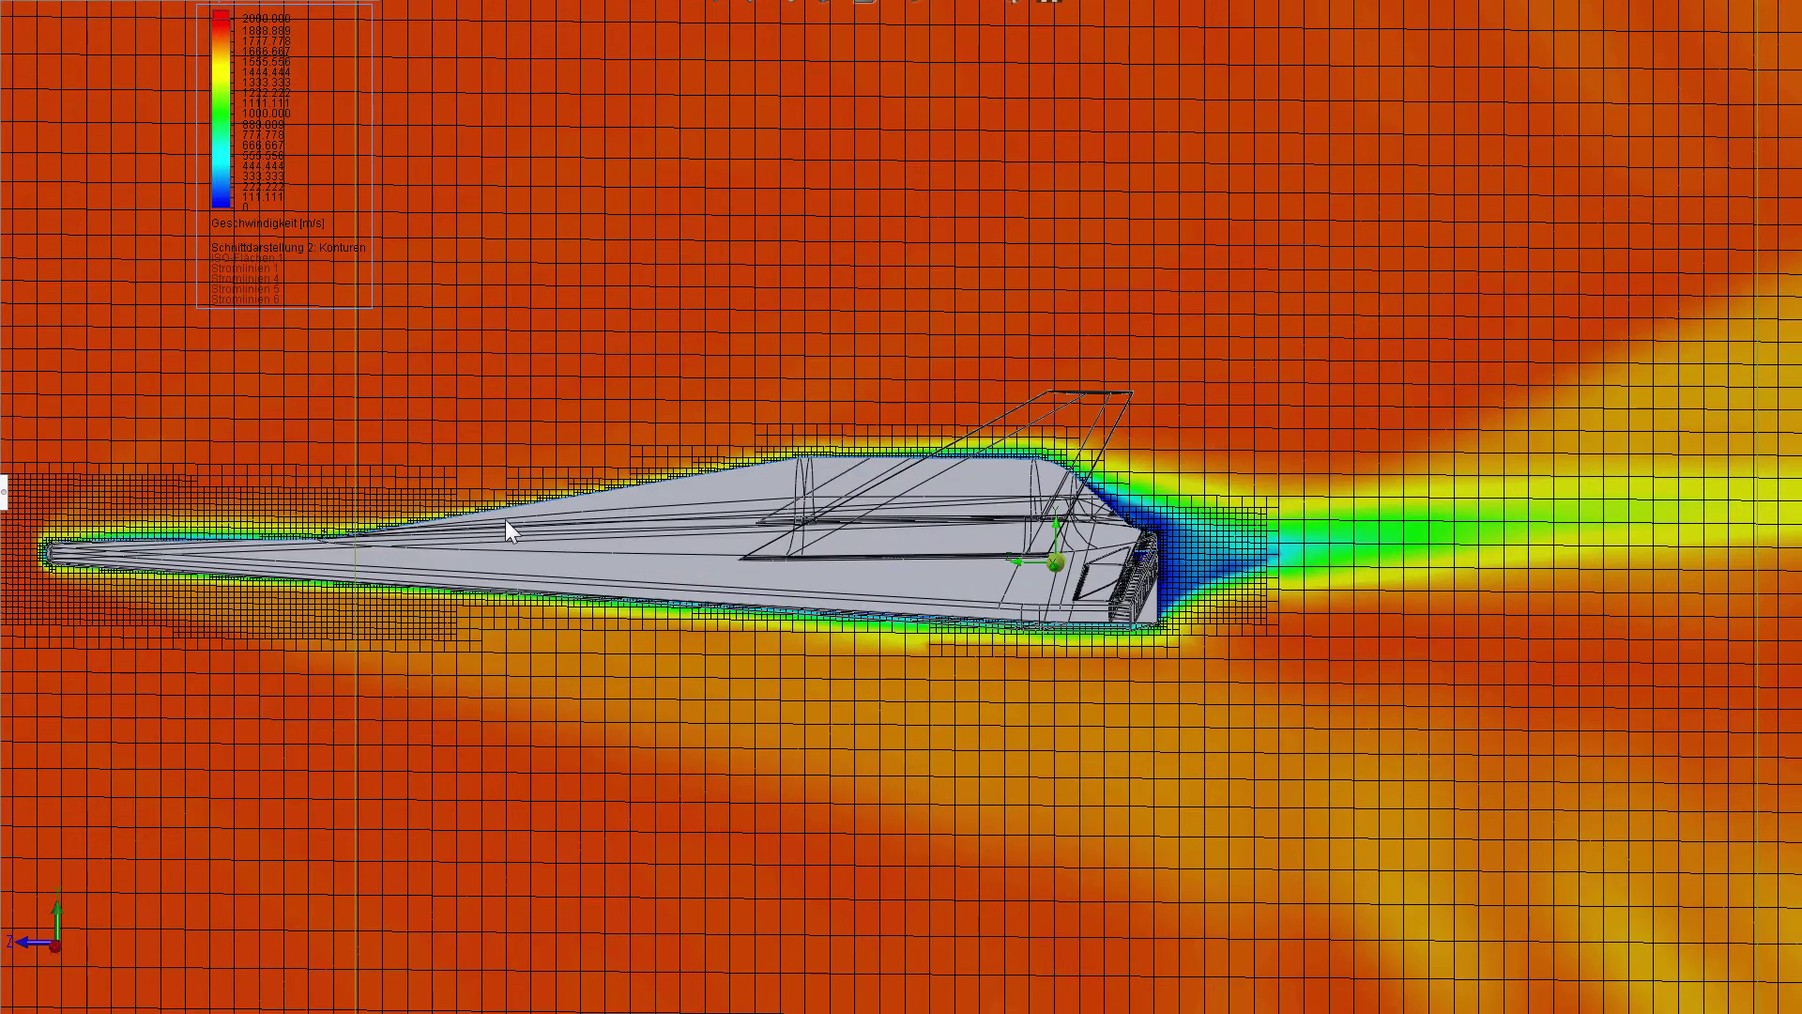
scroll(505, 522, down, 1)
scroll(805, 522, up, 1)
scroll(774, 520, up, 1)
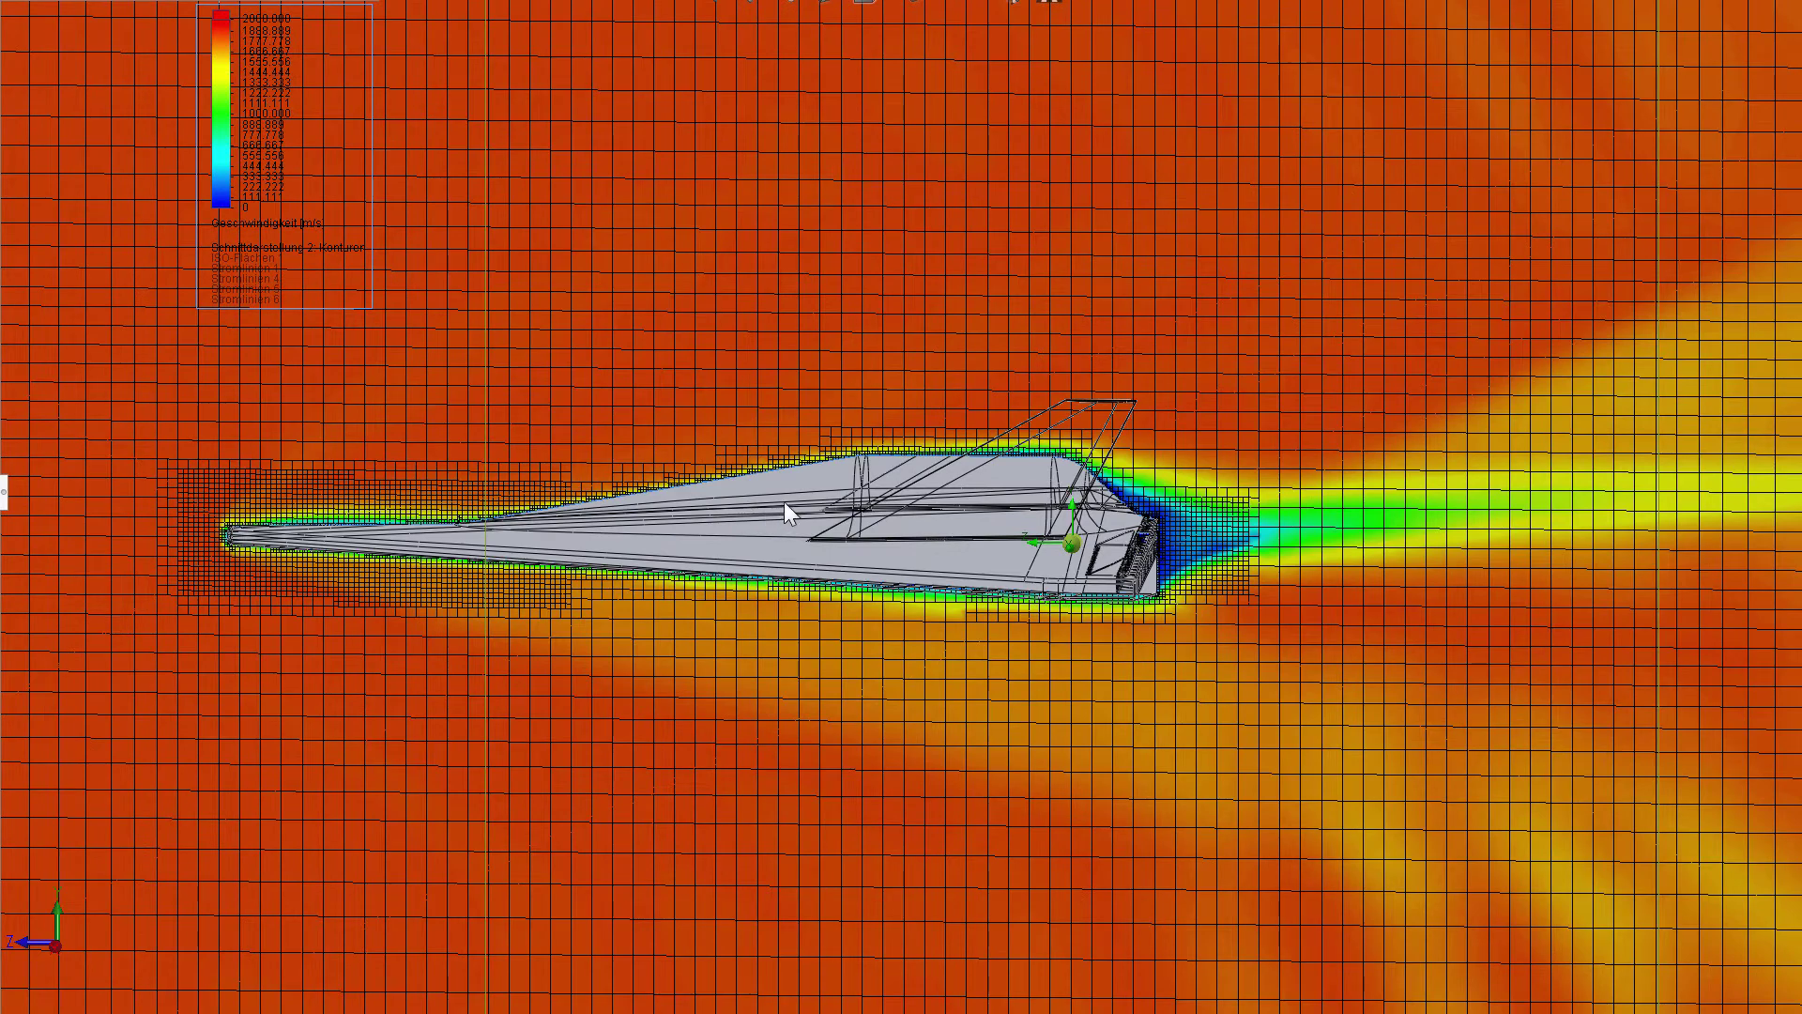
scroll(751, 477, down, 1)
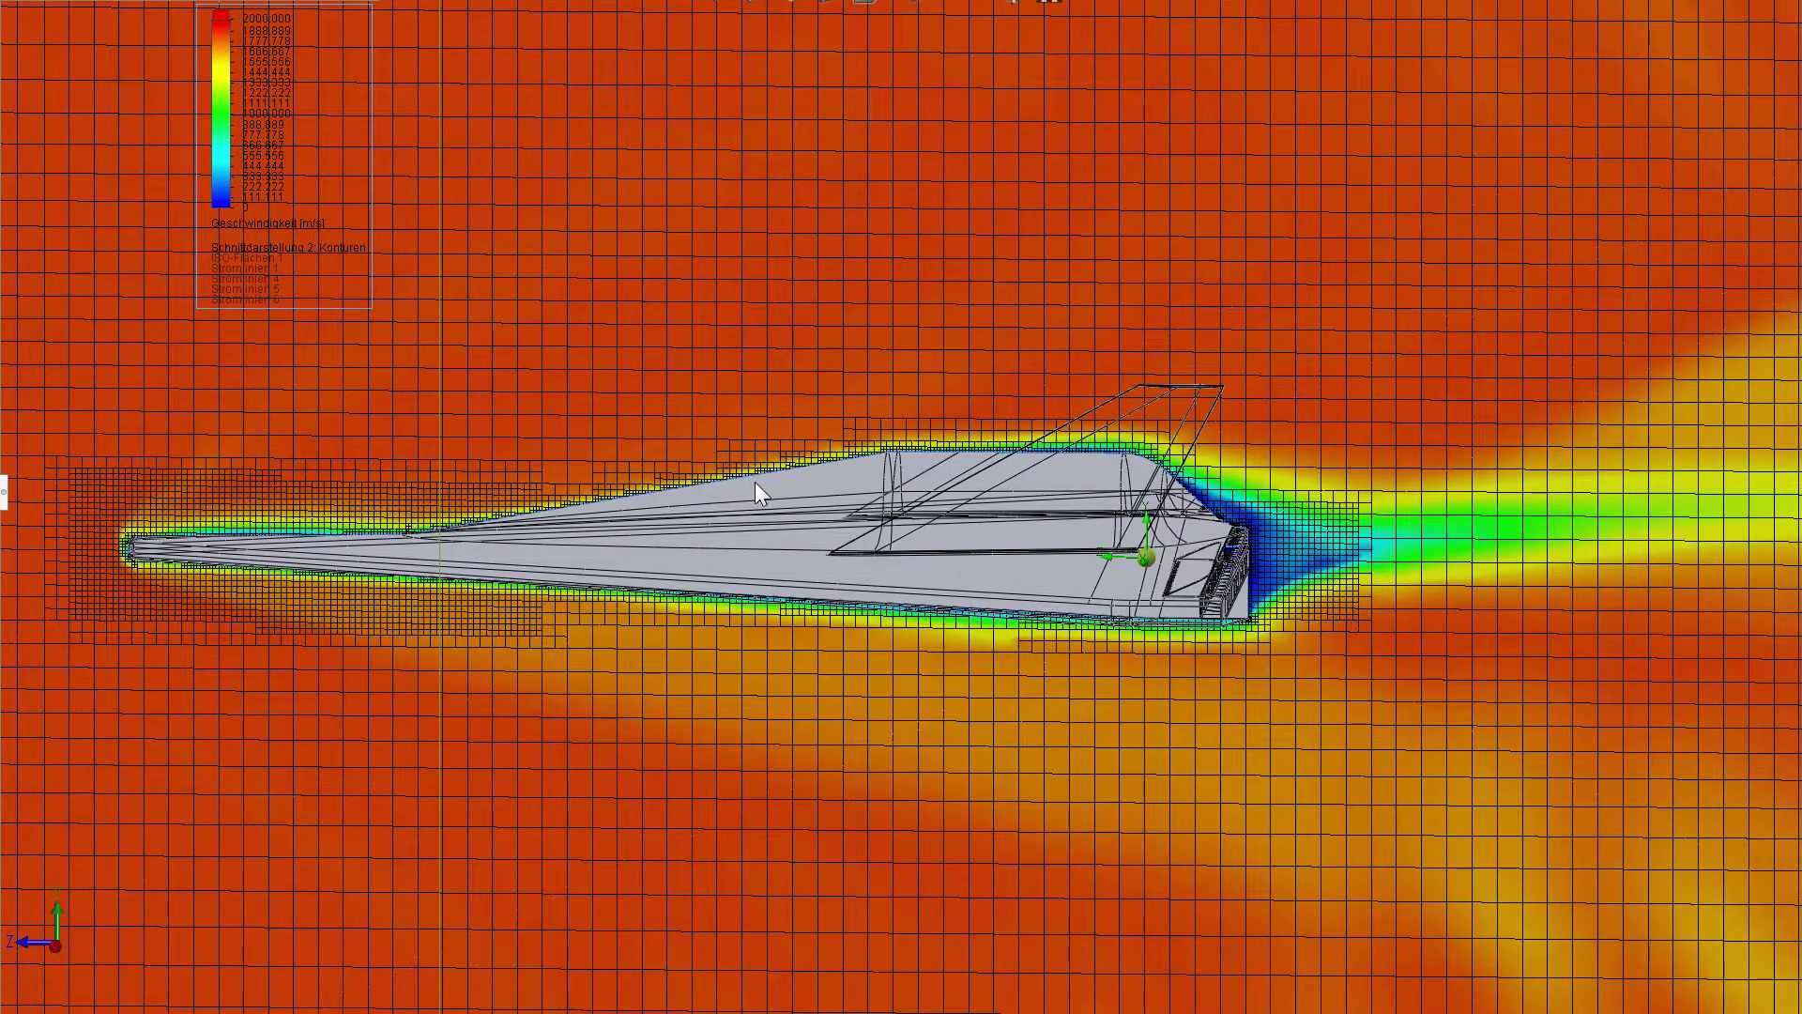
middle_drag(755, 482, 751, 486)
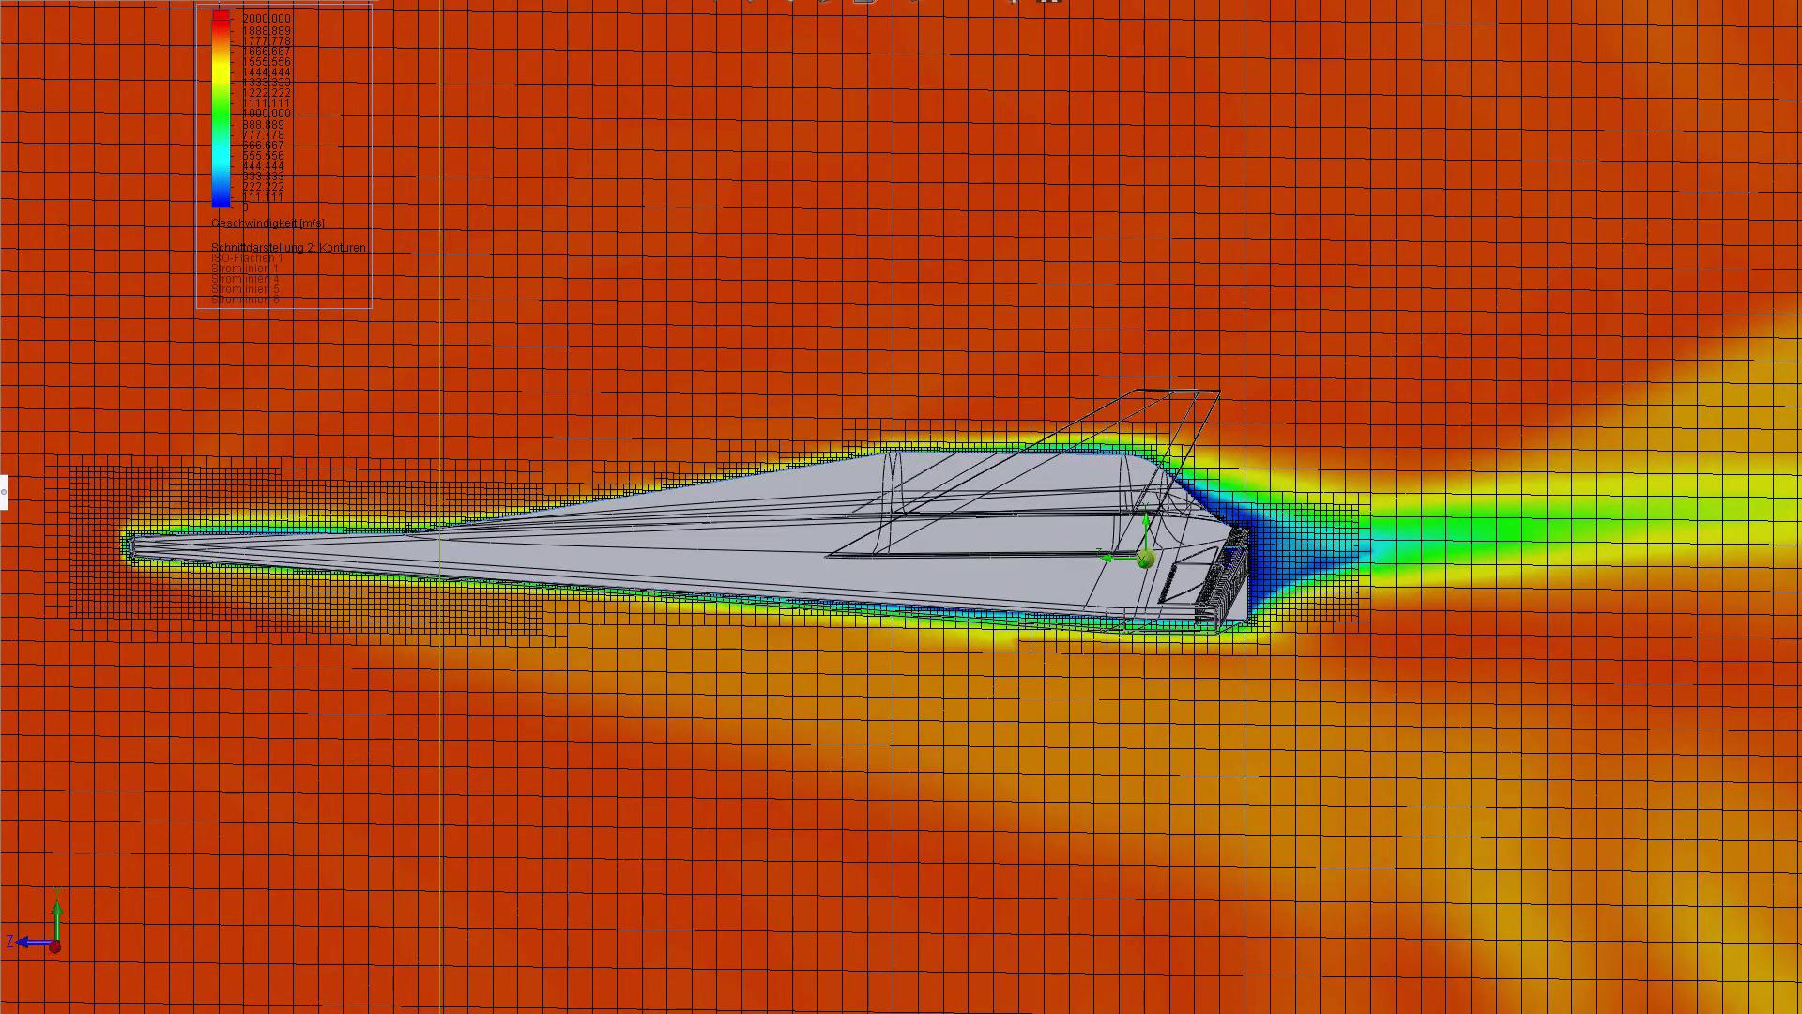
Switch the cut plot to Druck (pressure) without mesh, legend ranged 0–150 Pa.
right_click(218, 165)
click(189, 324)
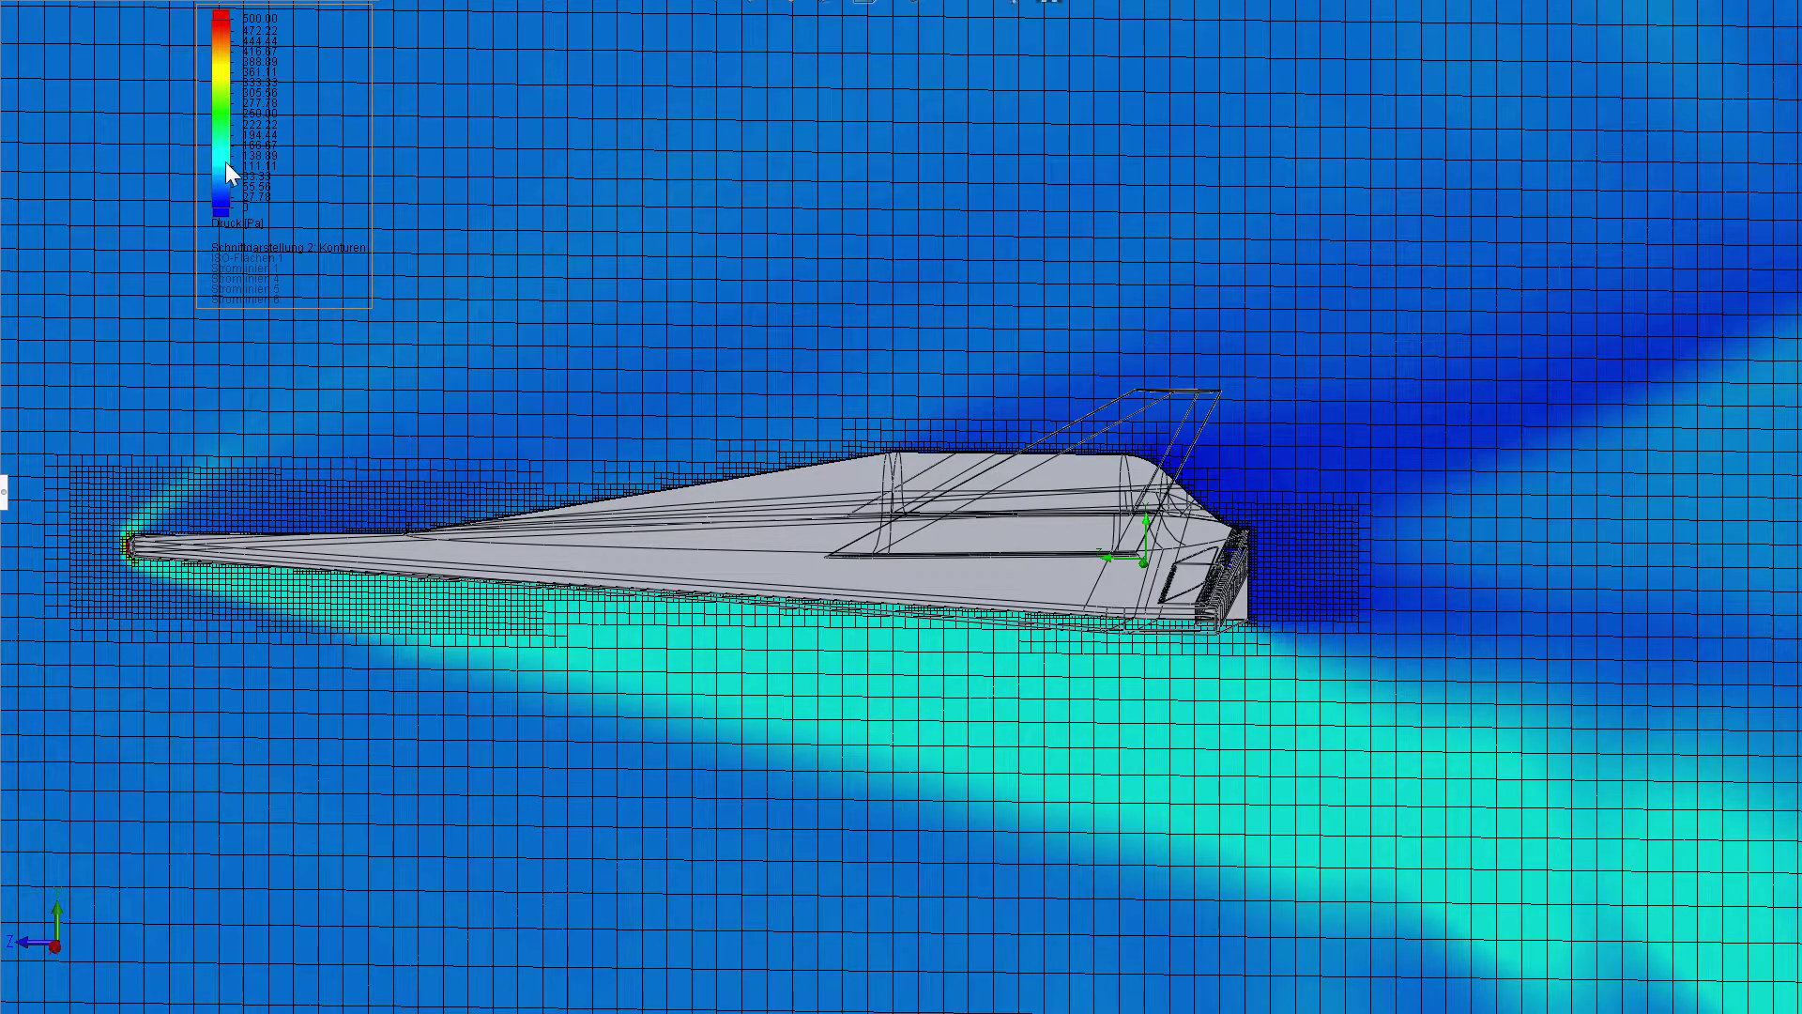
right_click(226, 163)
click(133, 242)
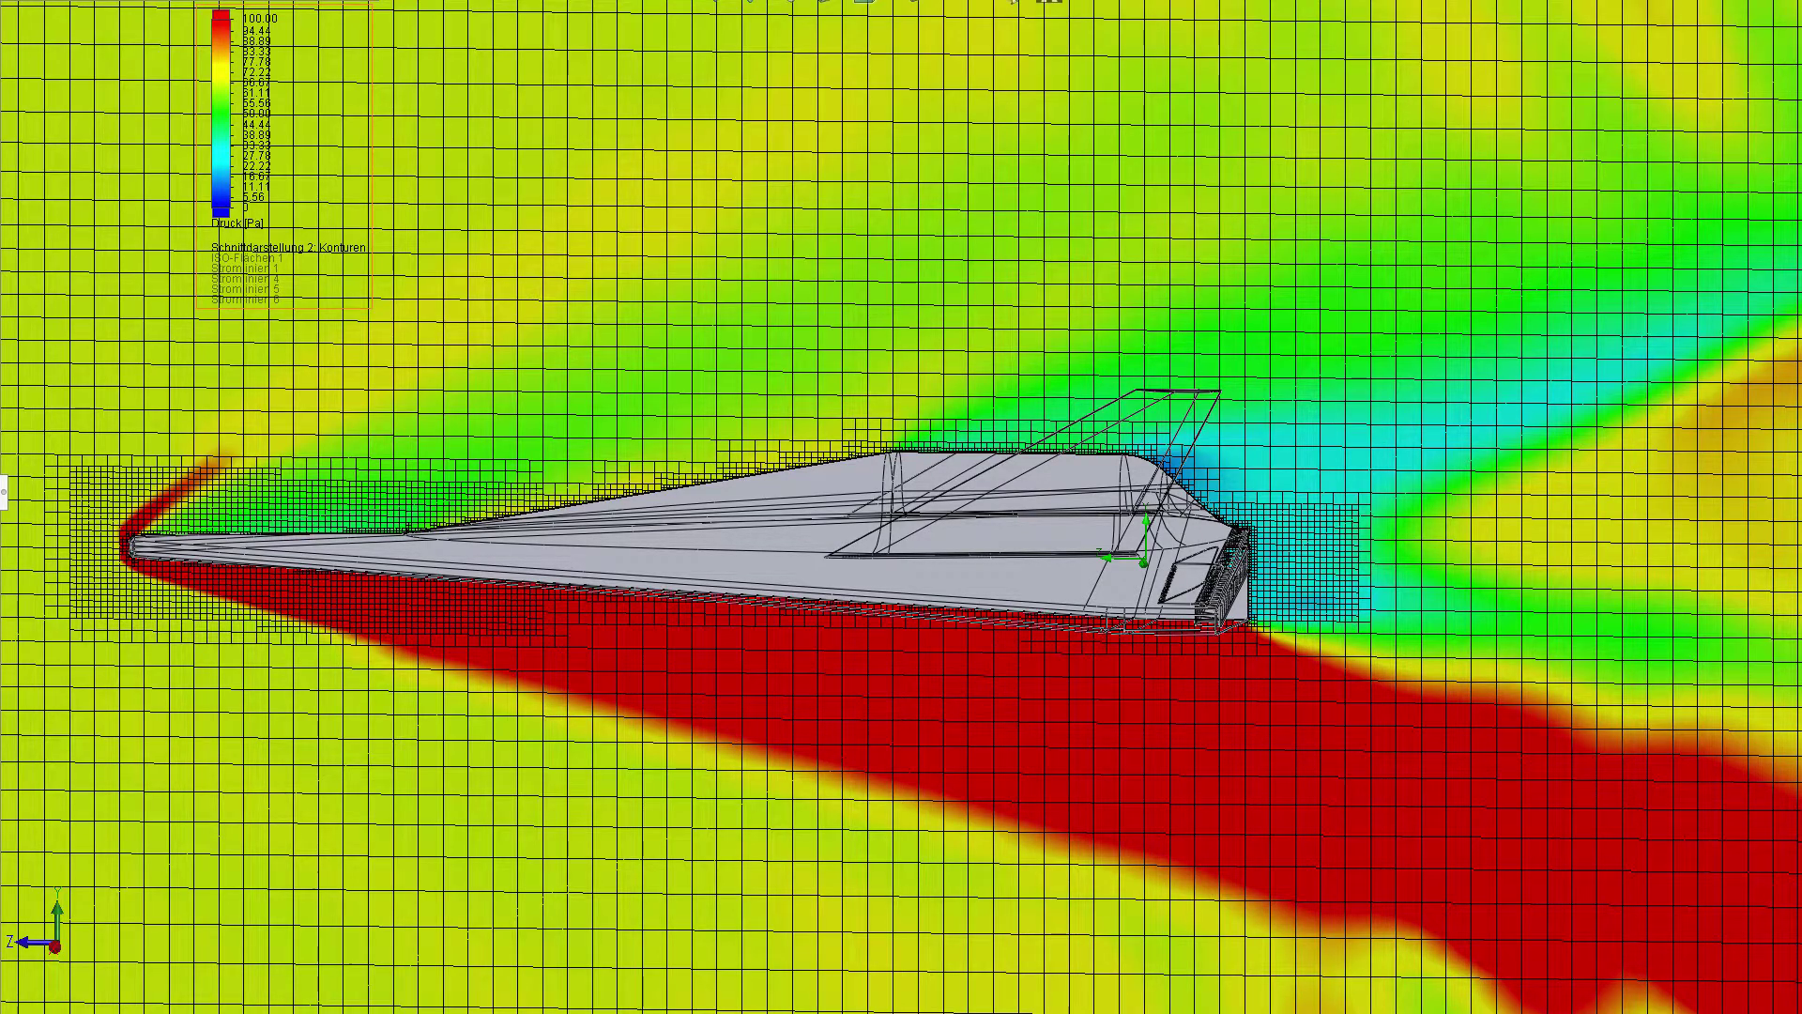
right_click(260, 168)
key(Escape)
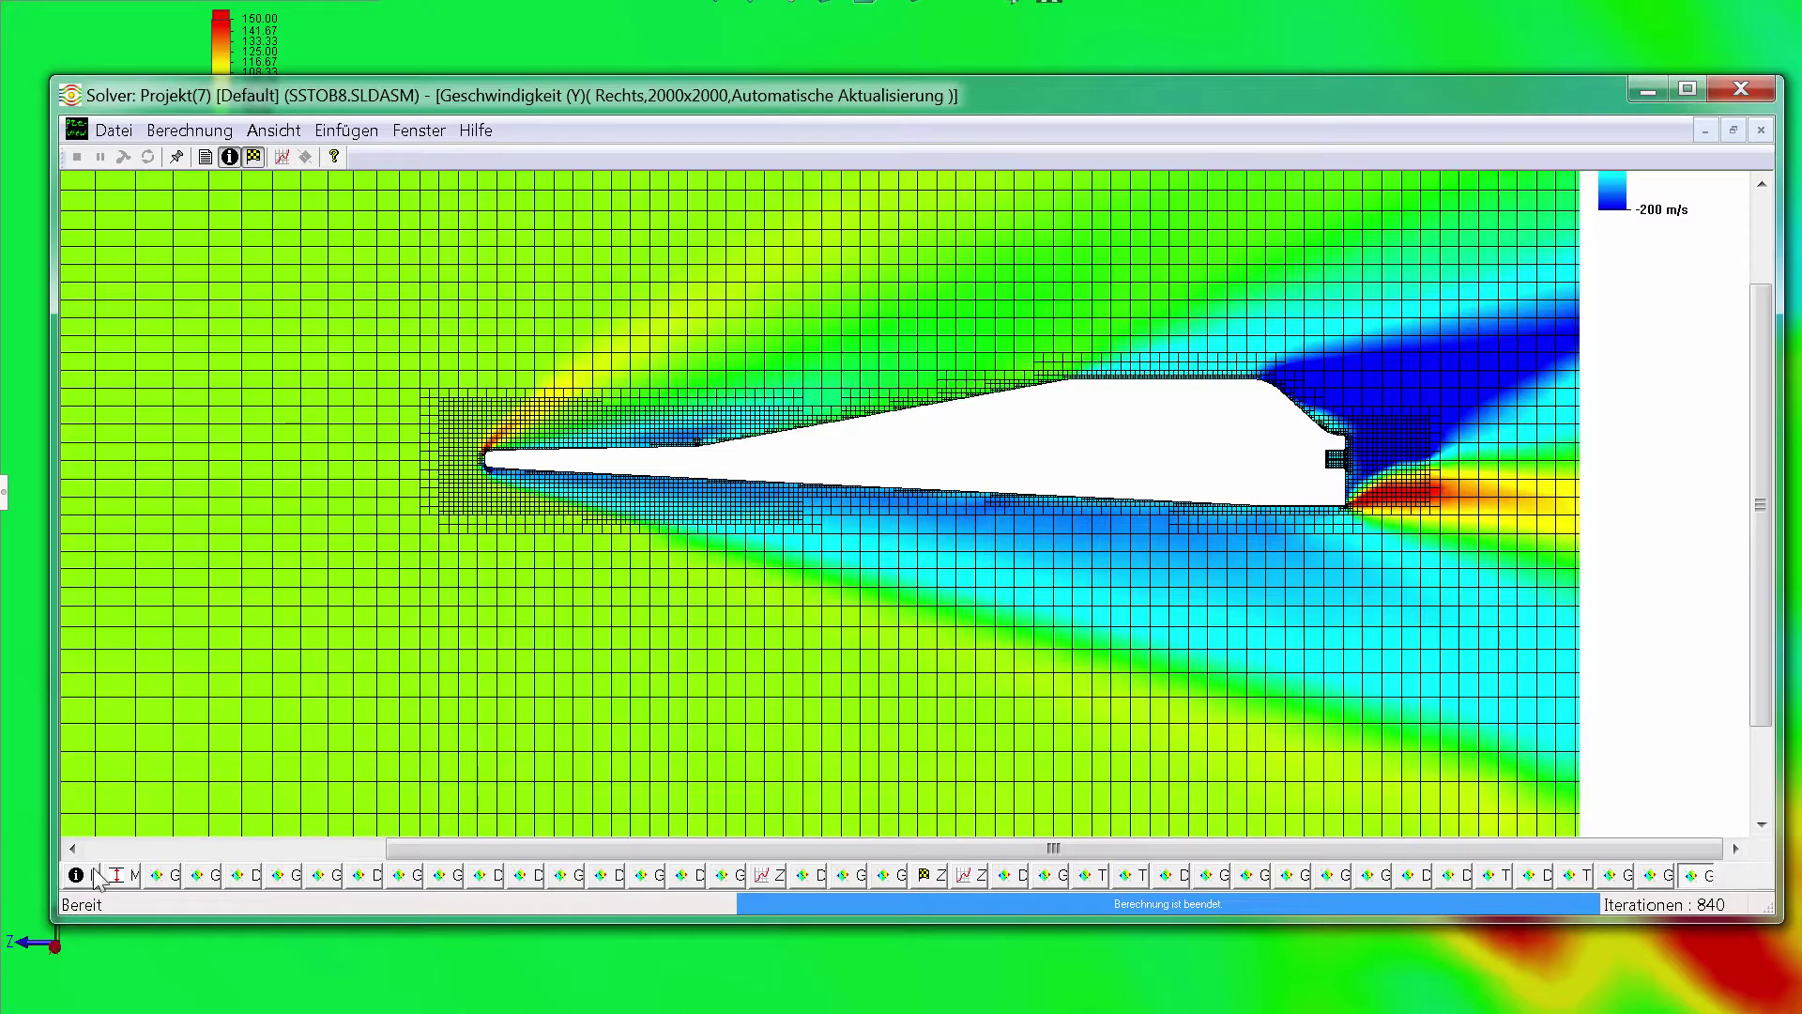
Choose Animation for the pressure cut plot to show the timeline bar.
click(92, 875)
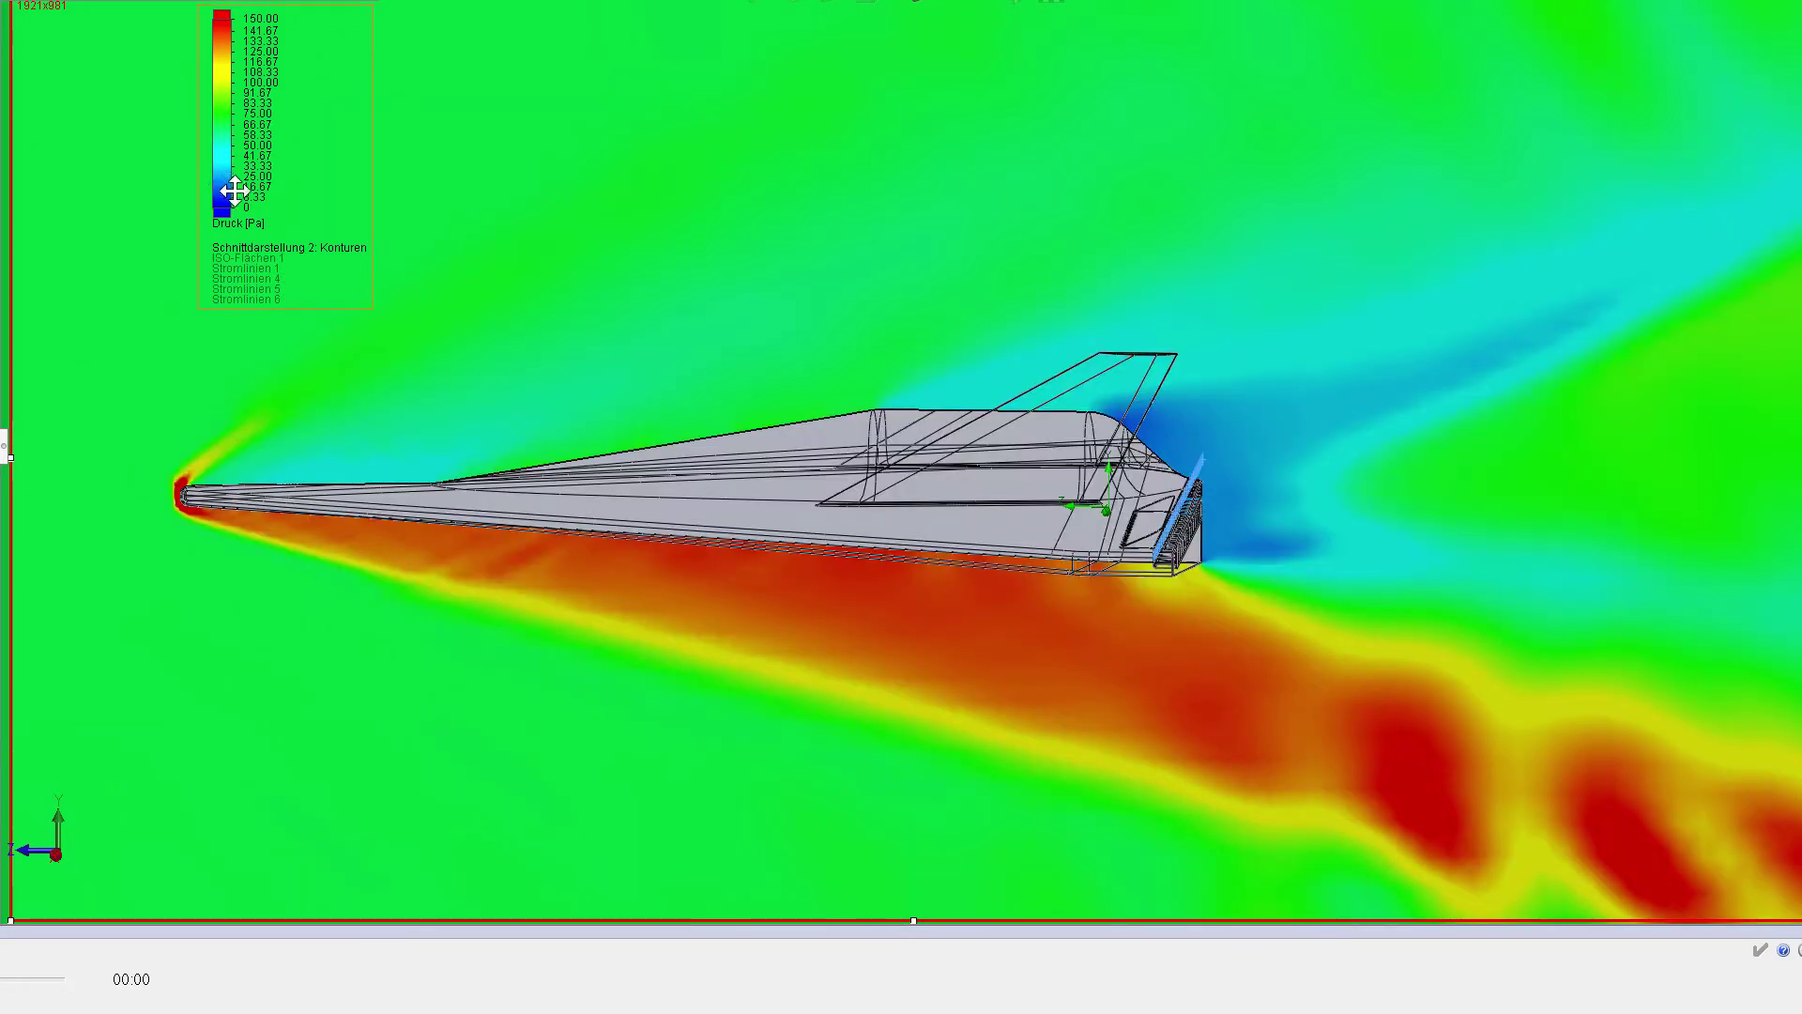
Set the pressure legend maximum to 300, then 240 Pa, and play the animation.
right_click(235, 191)
click(67, 242)
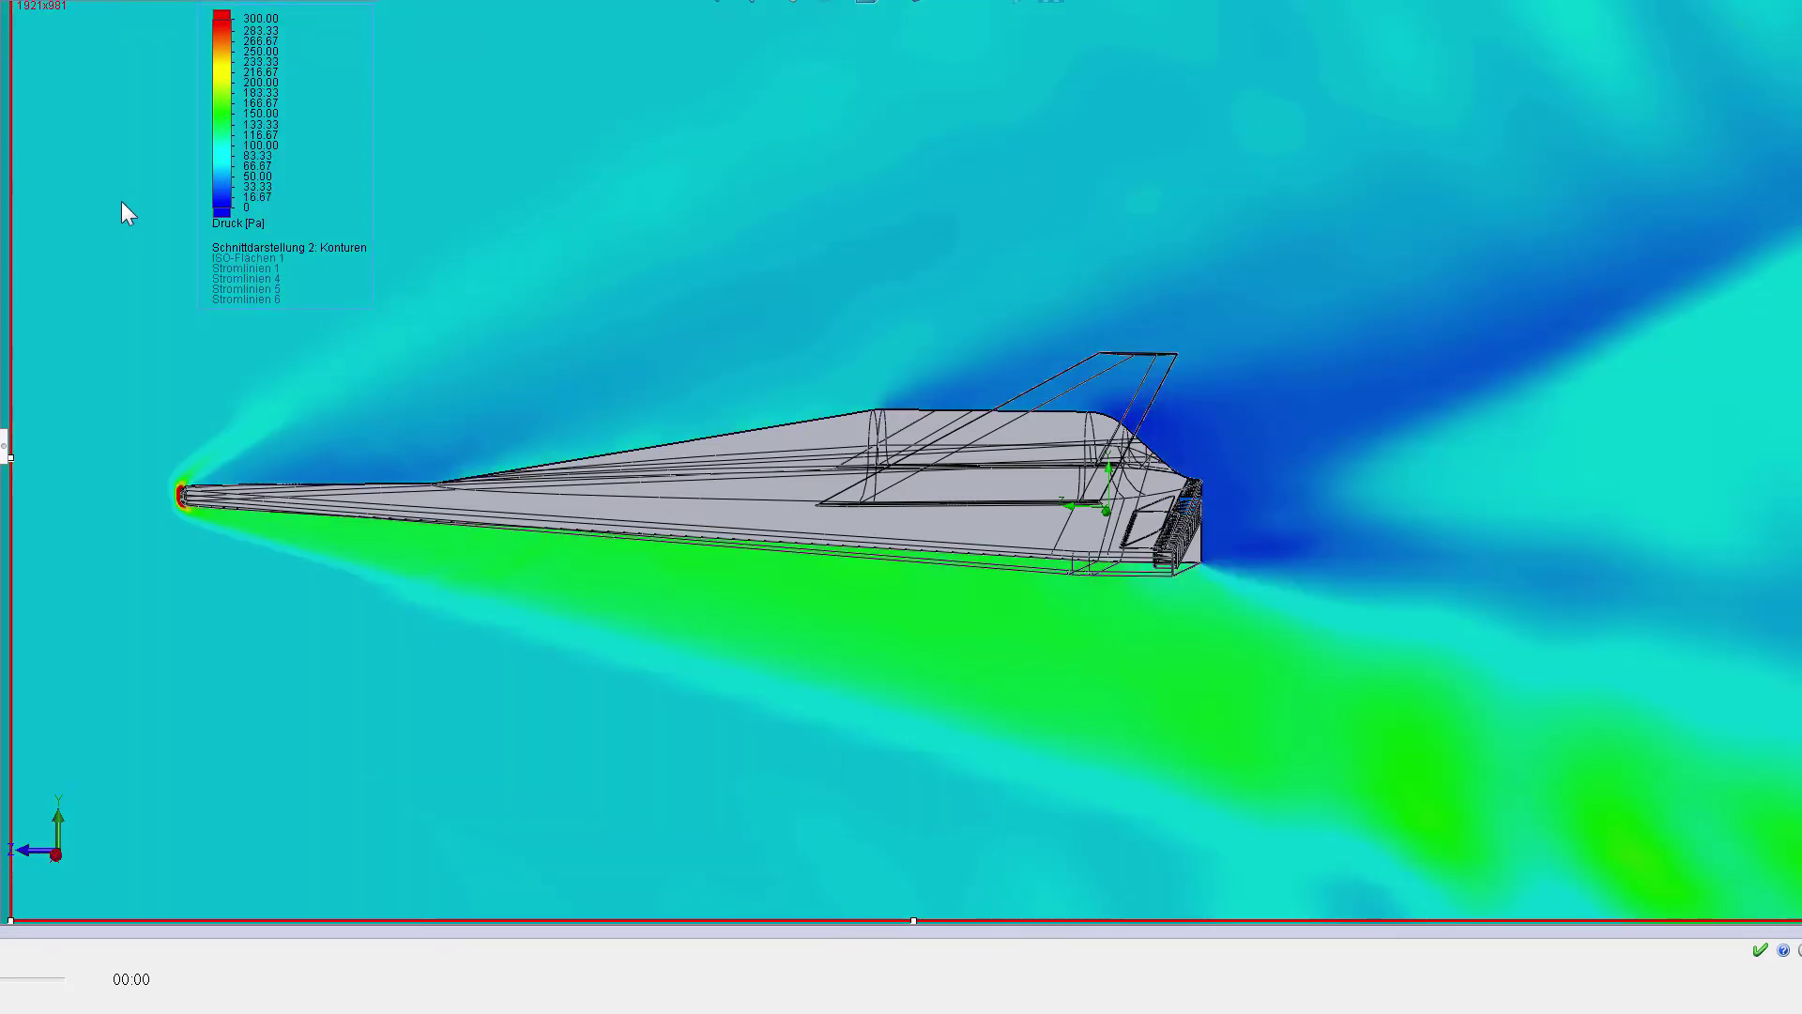
right_click(214, 178)
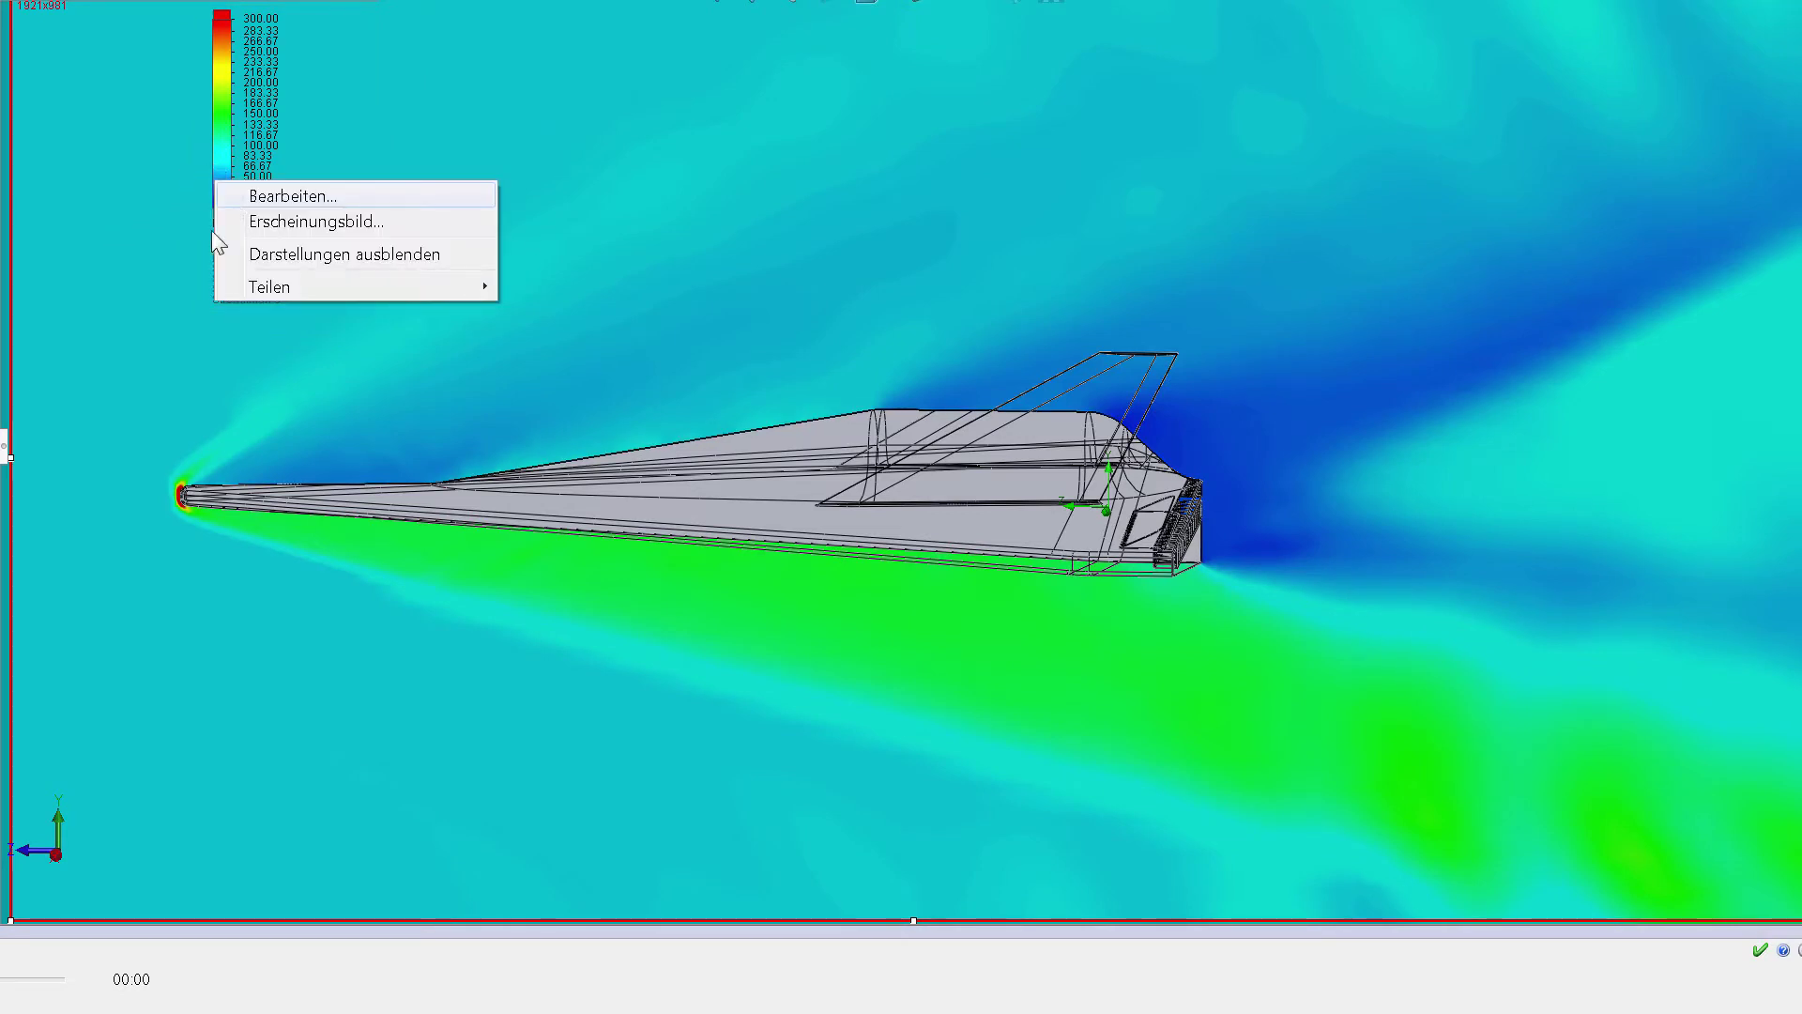
click(256, 189)
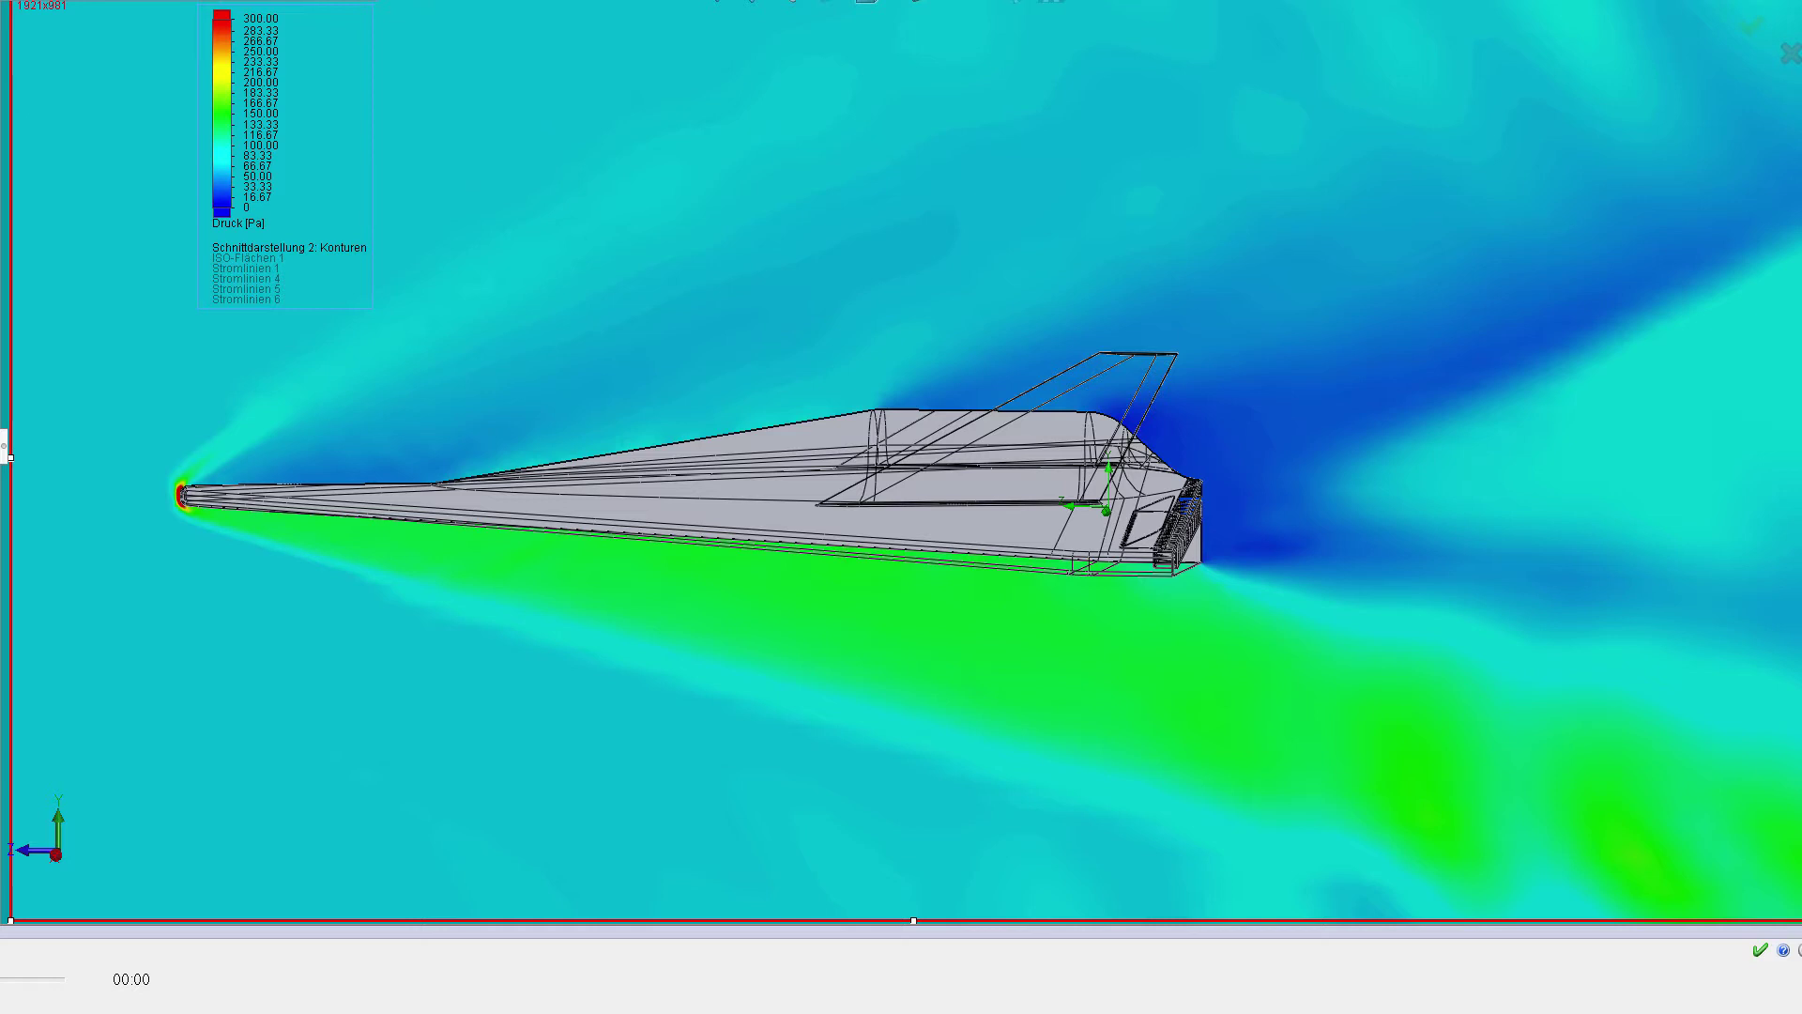
key(Return)
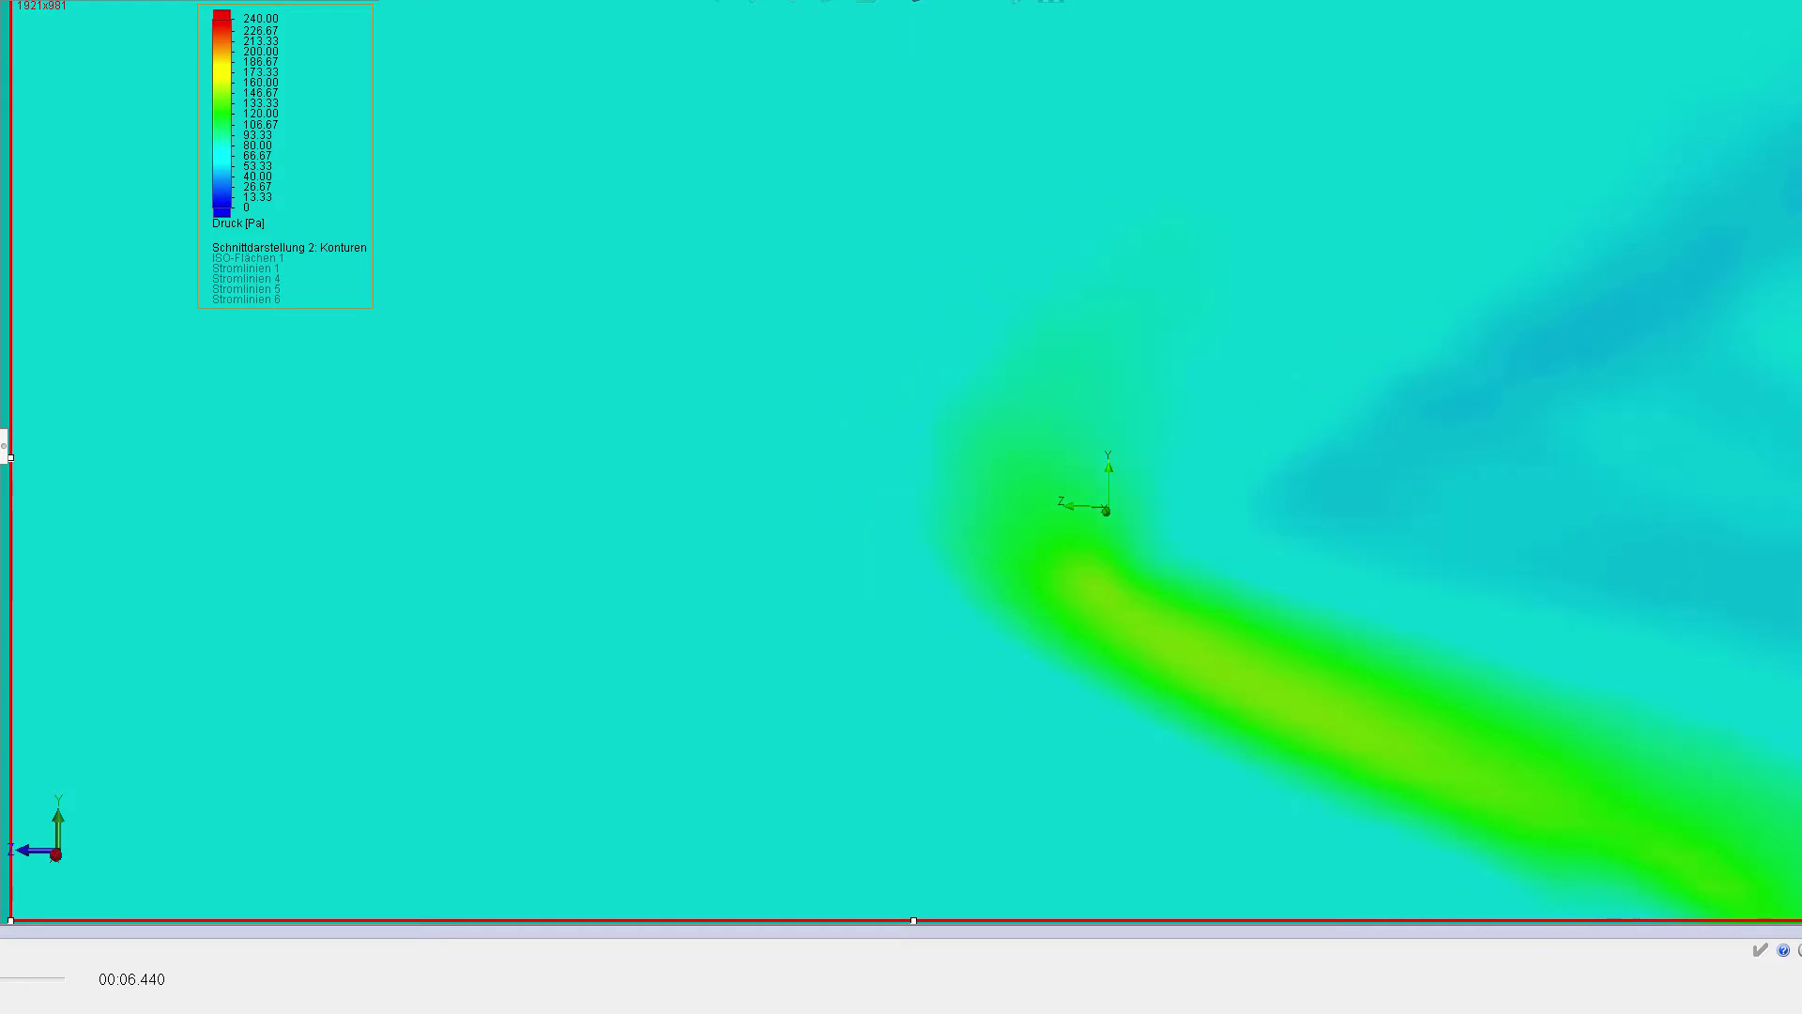
right_click(231, 124)
Replay with a 100 Pa pressure maximum, then switch the cut plot to Dichte (Fluid).
click(246, 133)
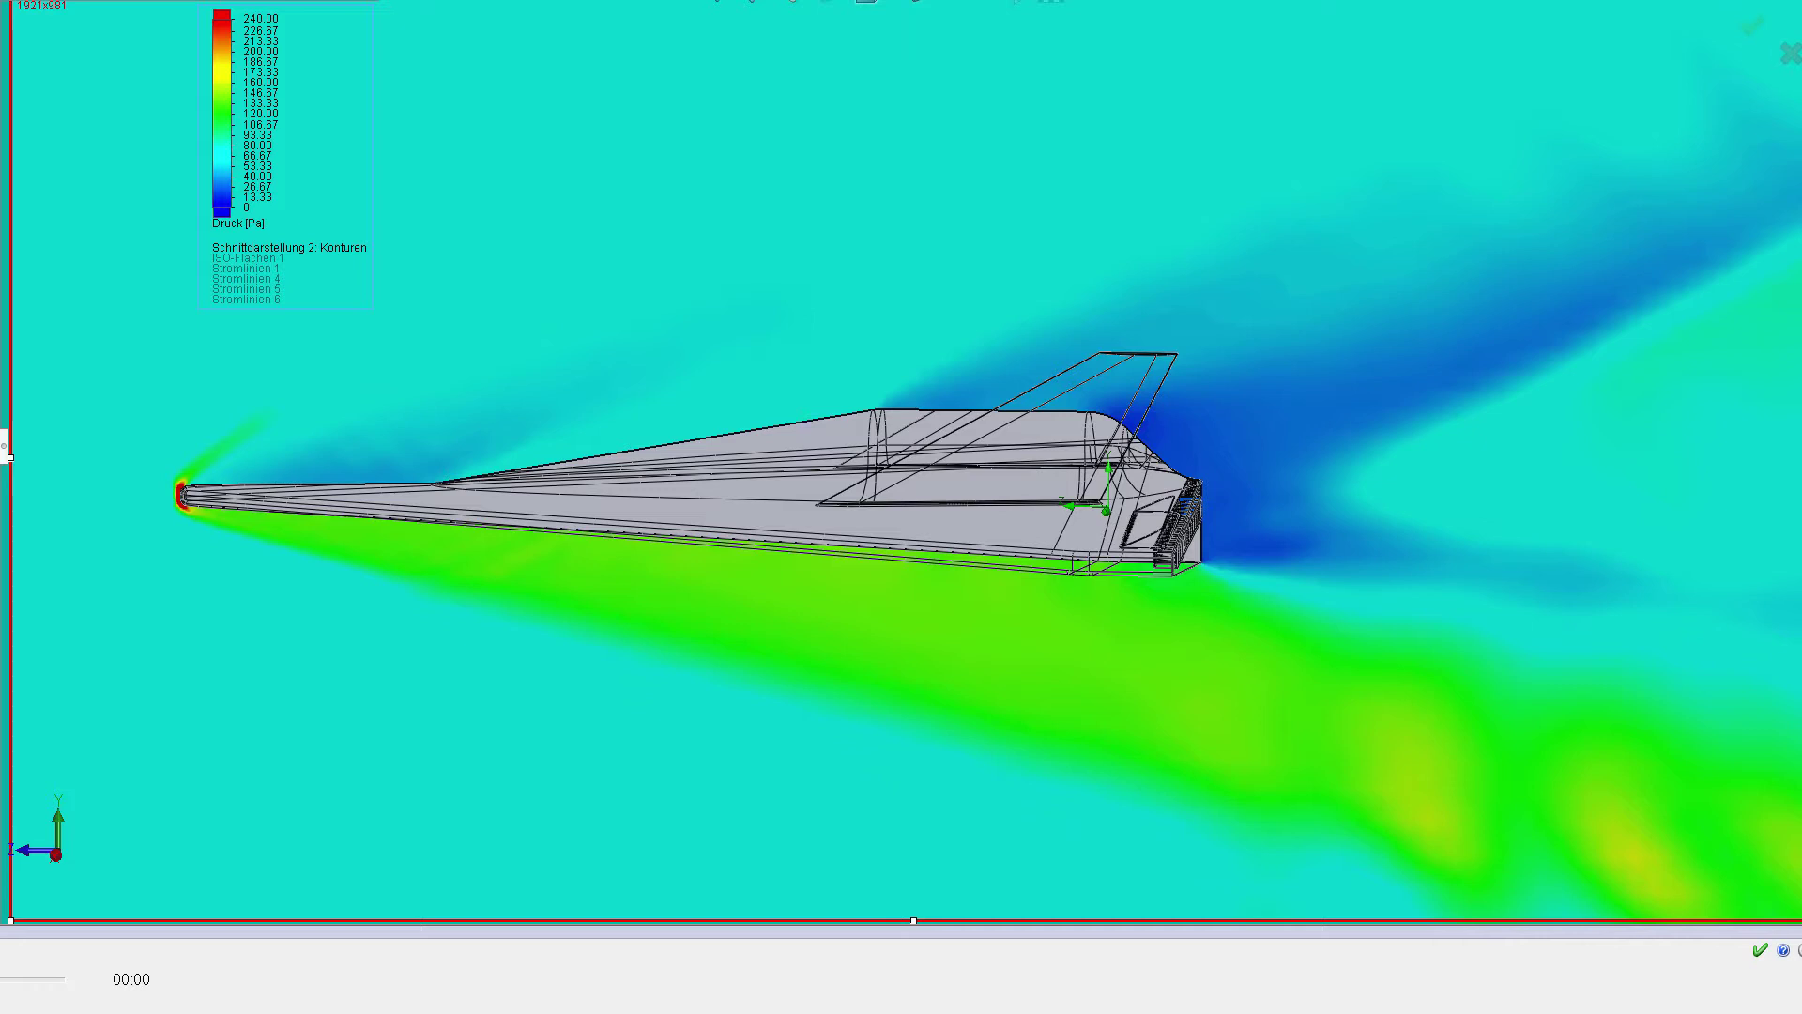
key(Return)
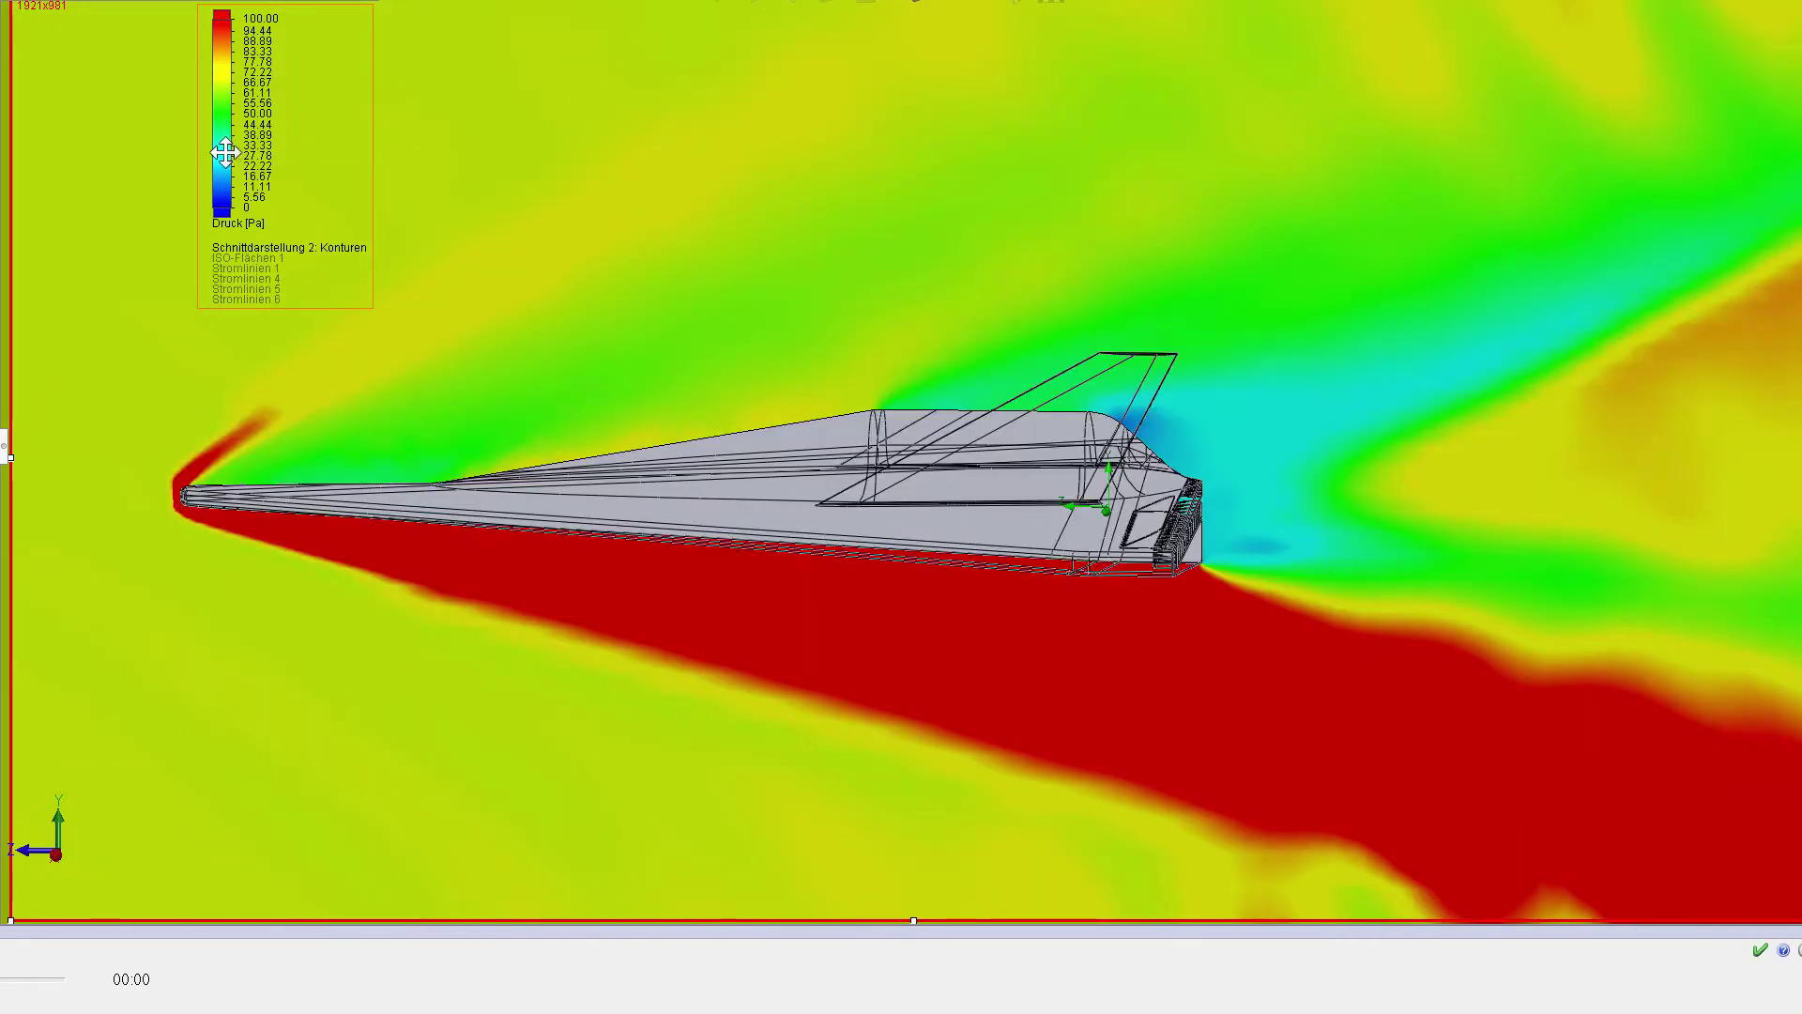
right_click(239, 165)
click(281, 182)
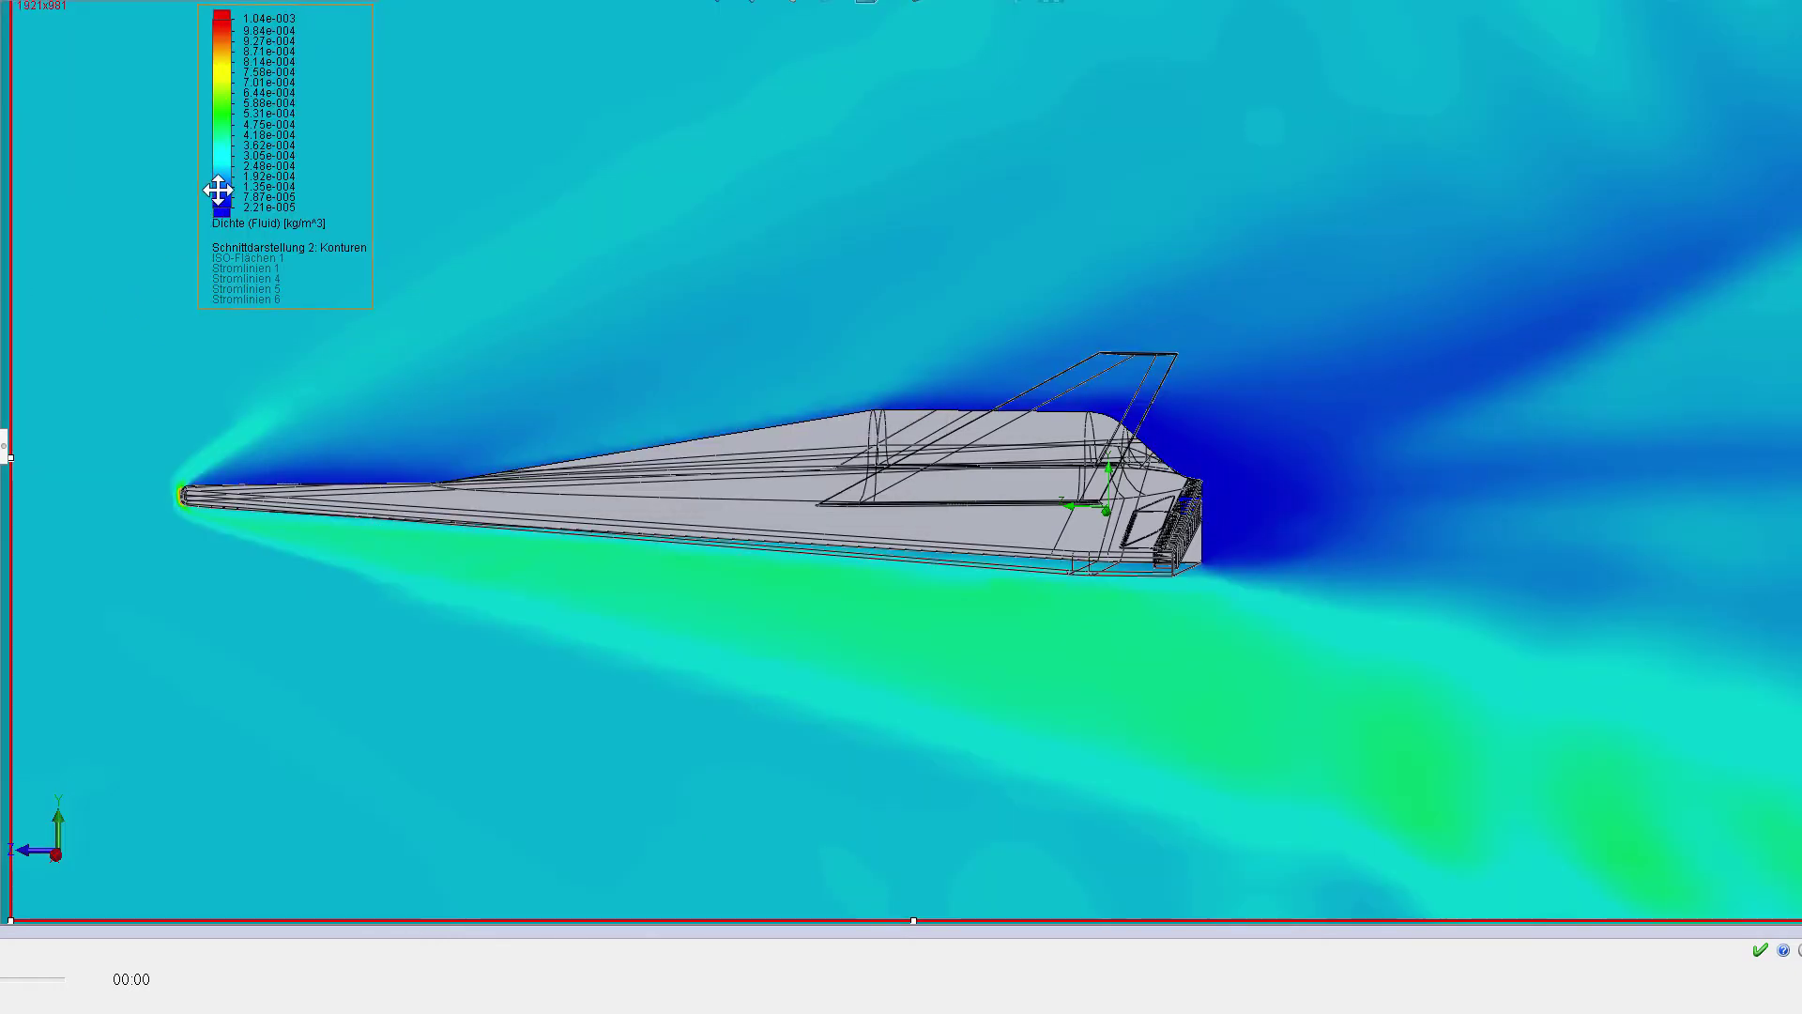
Set the density legend range from 0 to 3.00e-004 kg/m^3.
right_click(222, 190)
click(24, 301)
key(Return)
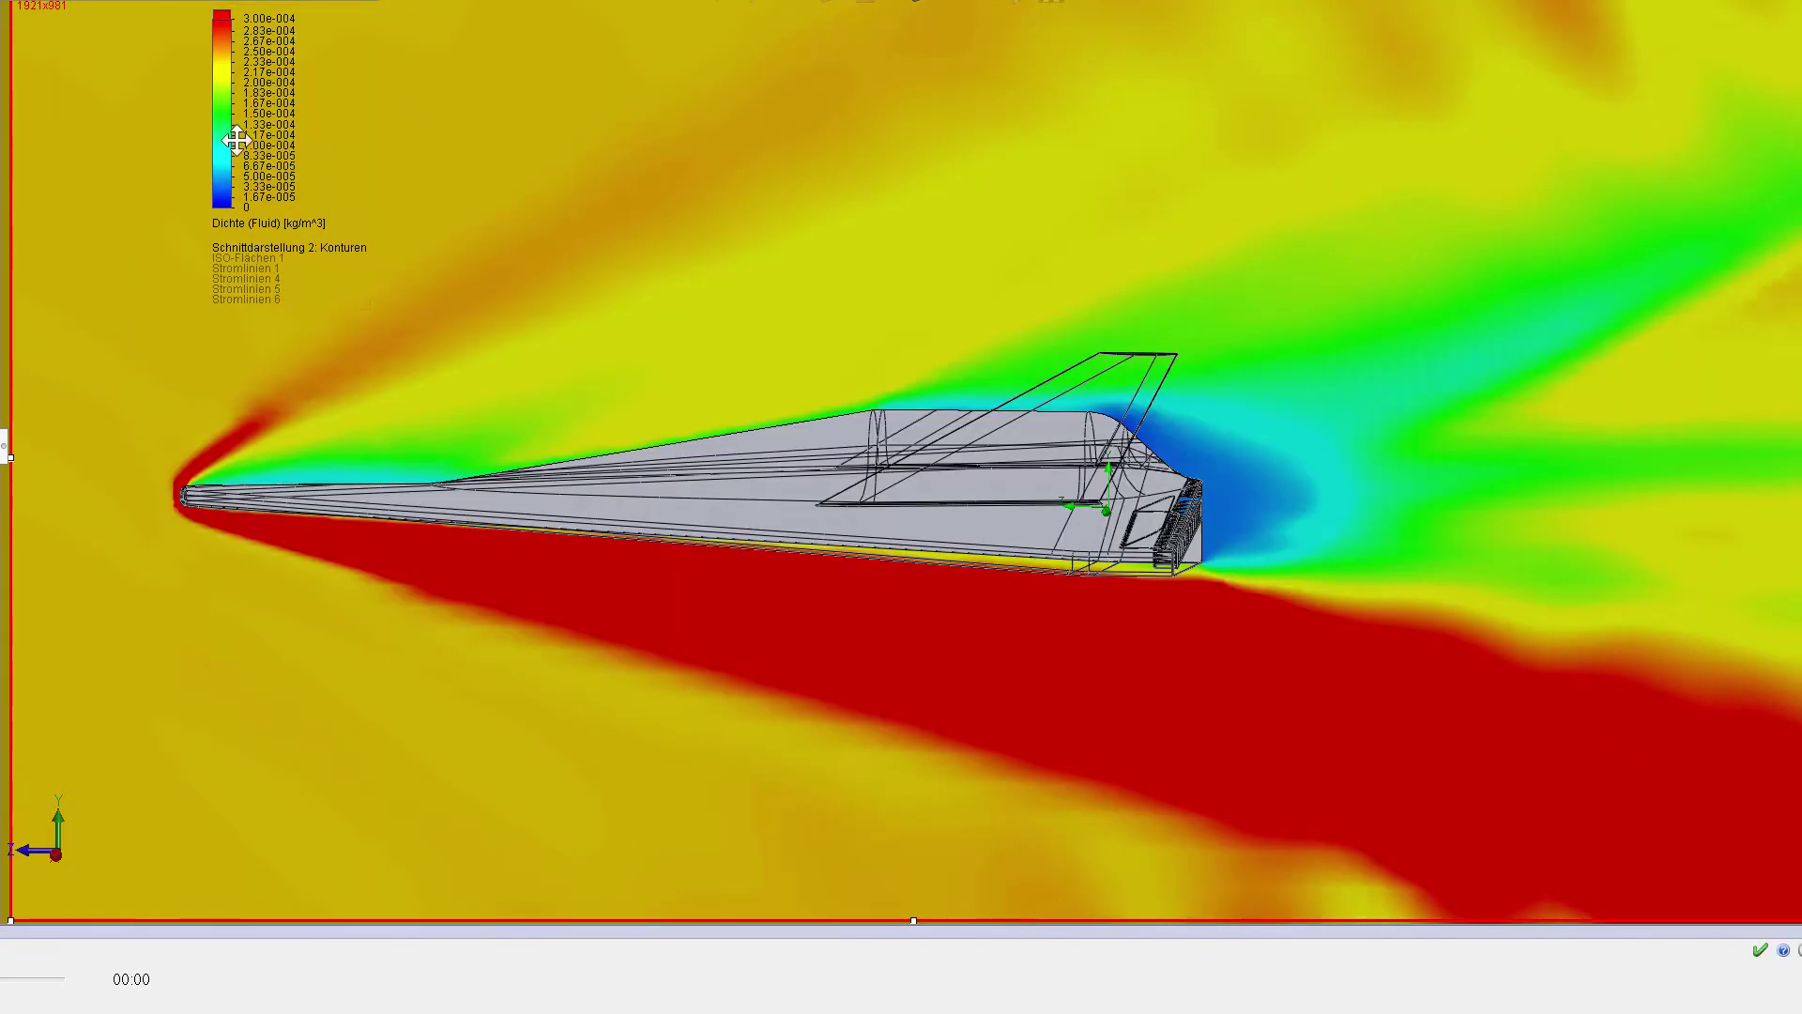
right_click(223, 141)
Dismiss the legend menu while the 0–2000 m/s velocity cut-plot animation plays.
key(Escape)
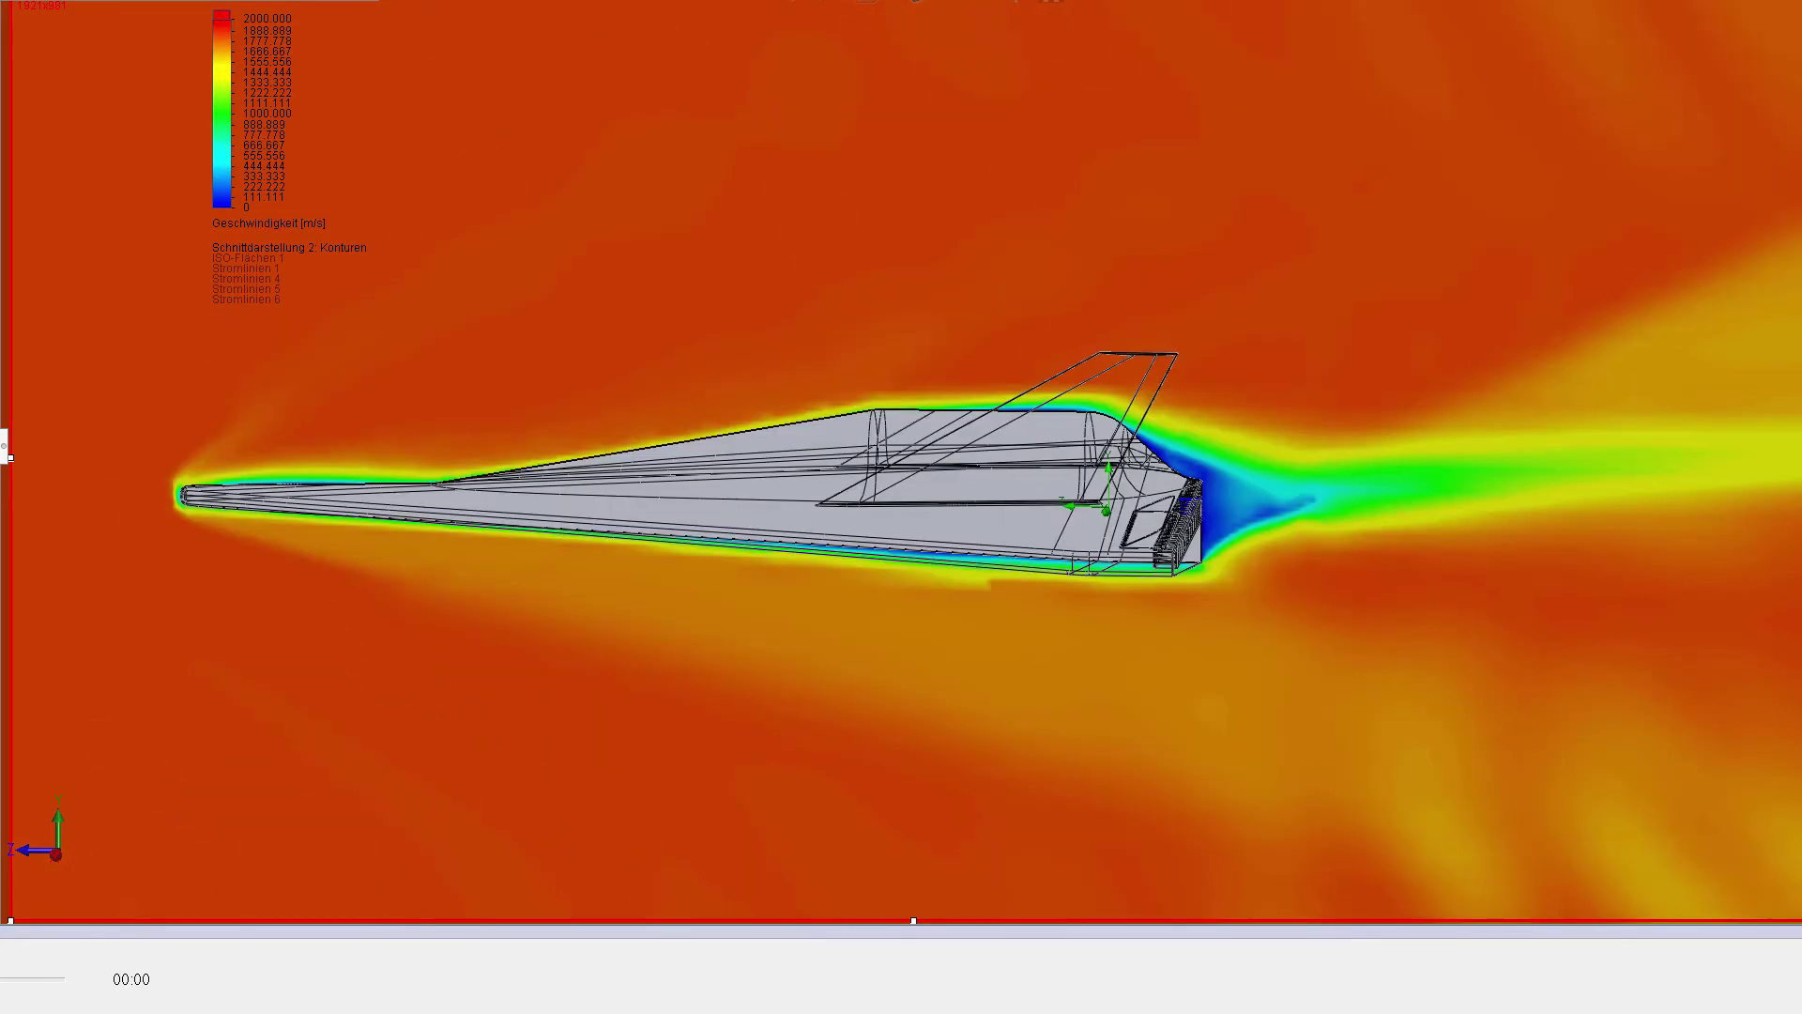
Change the cut plot to Velocity (X) with a −800 to 800 m/s range.
right_click(214, 165)
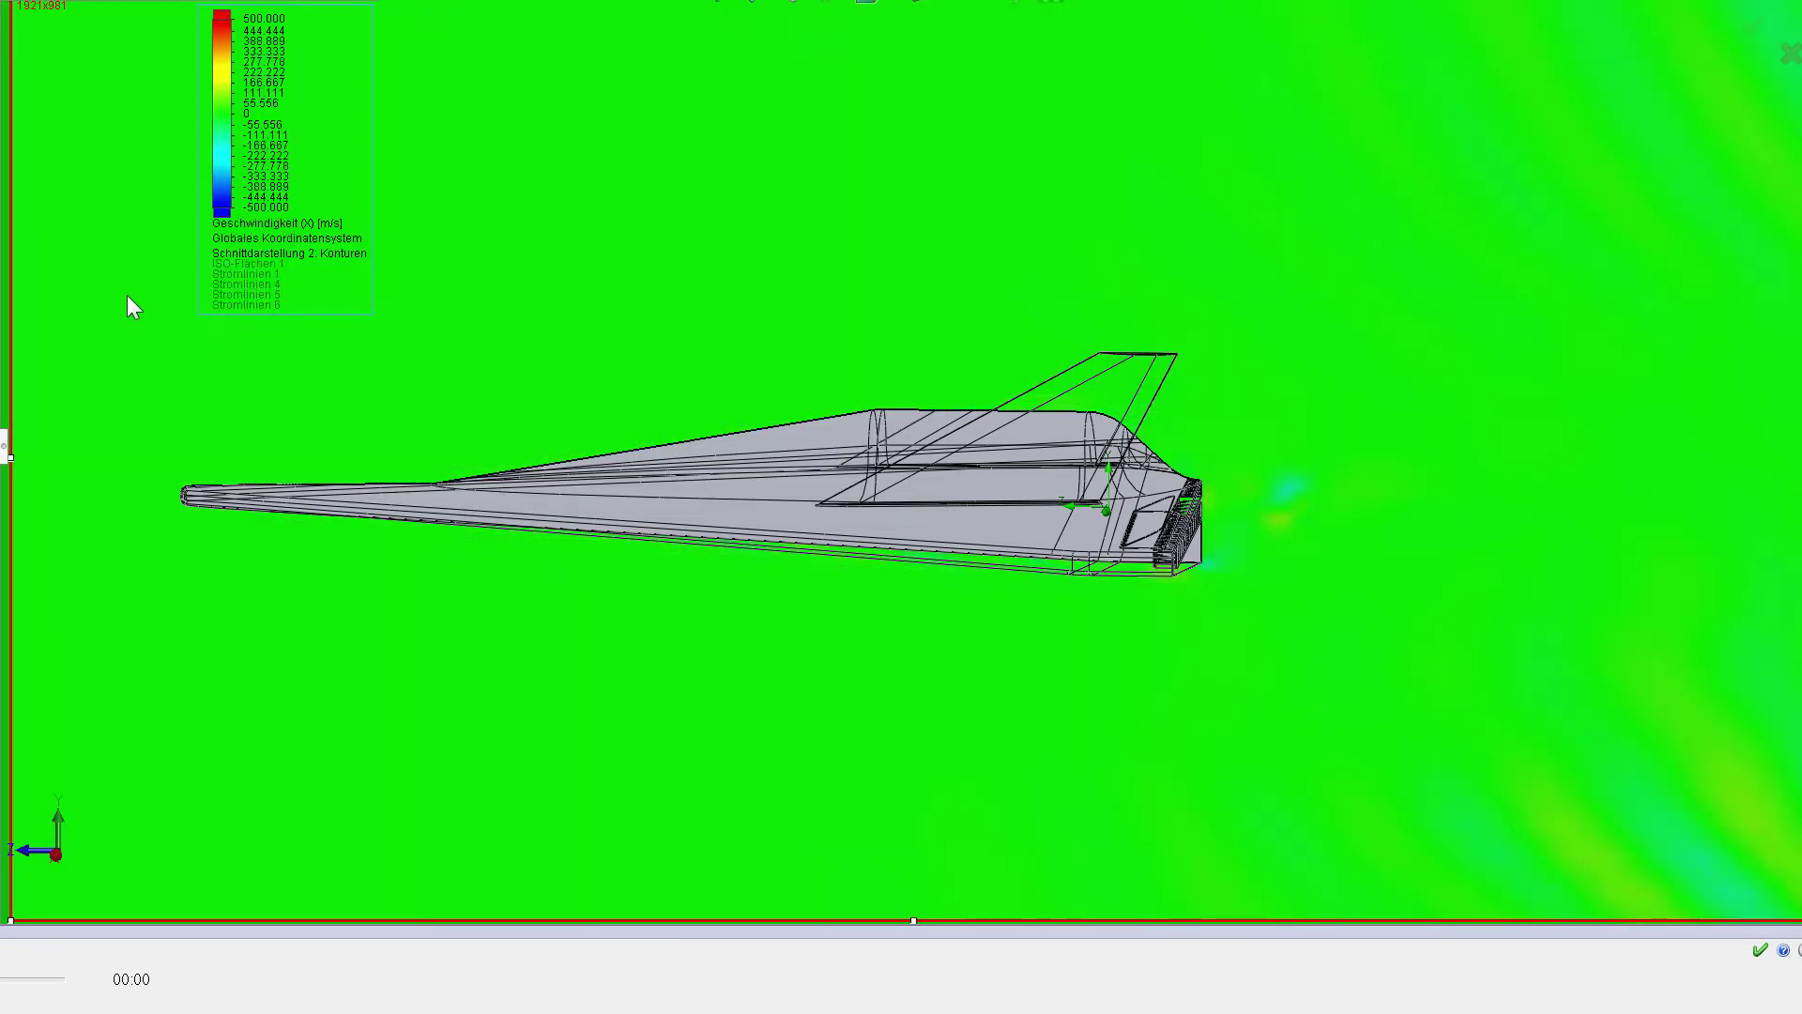
right_click(227, 179)
key(Escape)
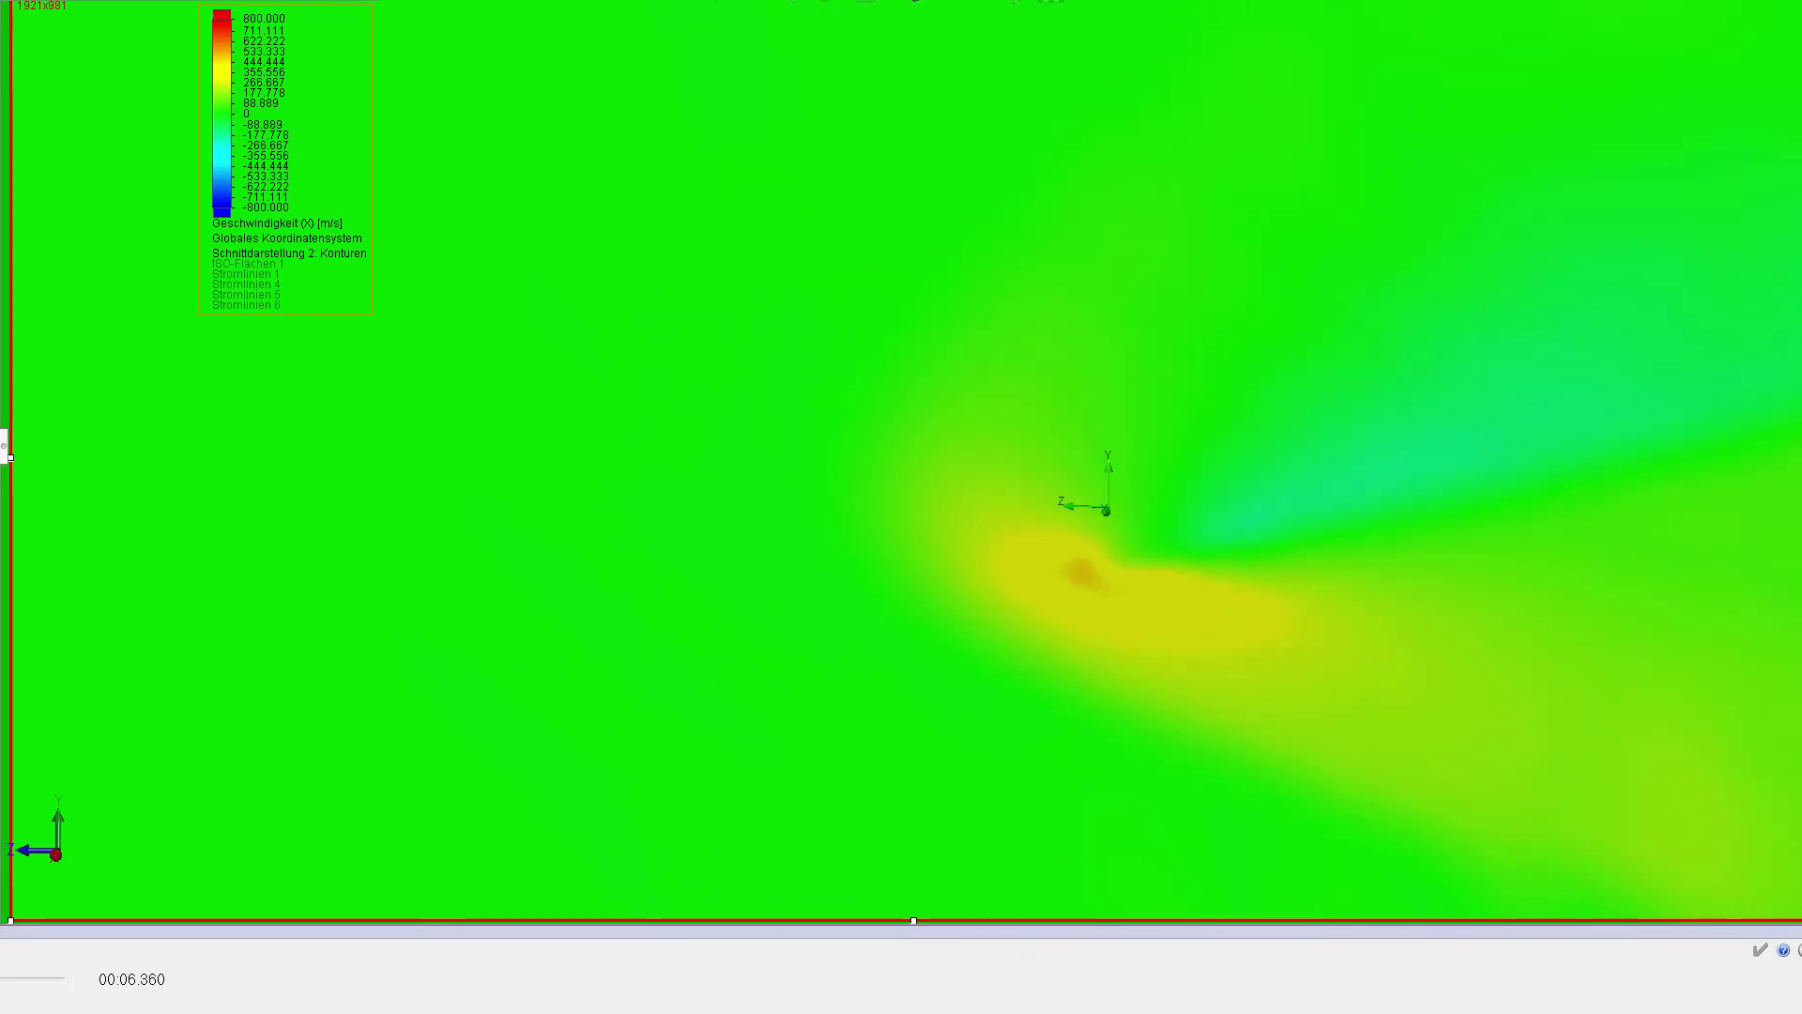
Narrow the X-velocity legend range to −400 to 400 m/s and replay the animation.
right_click(225, 180)
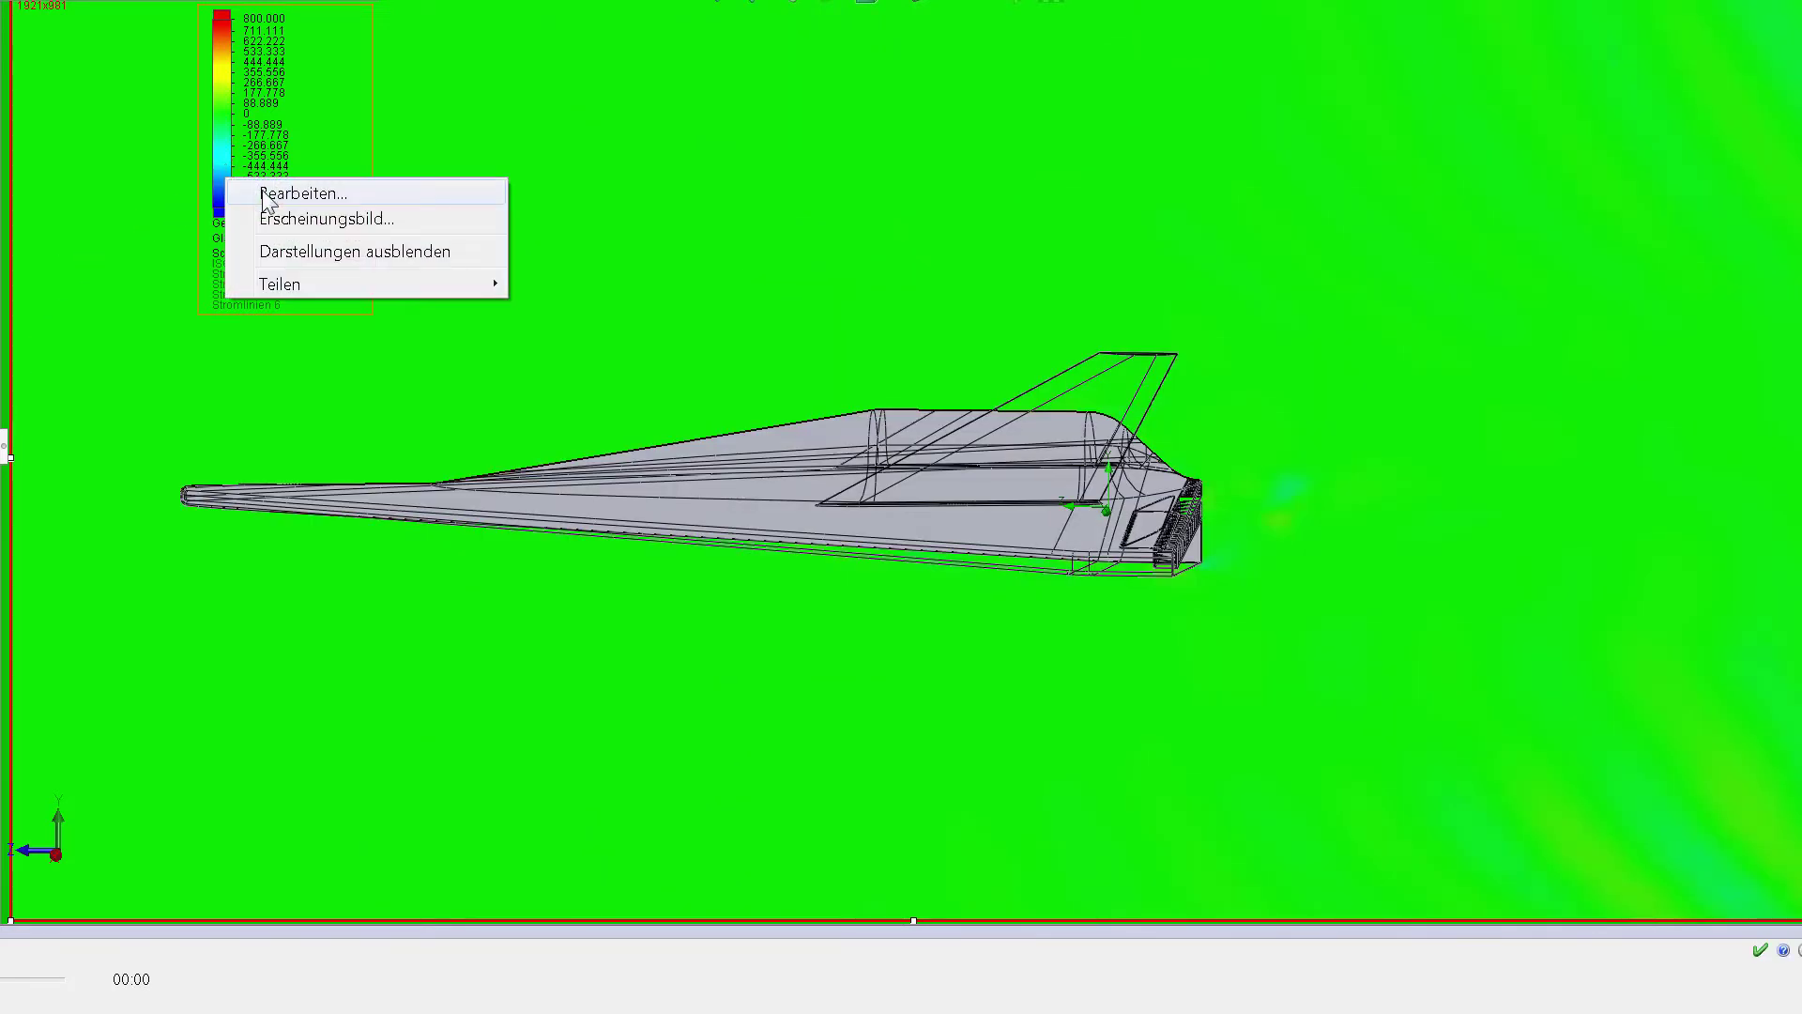
click(122, 267)
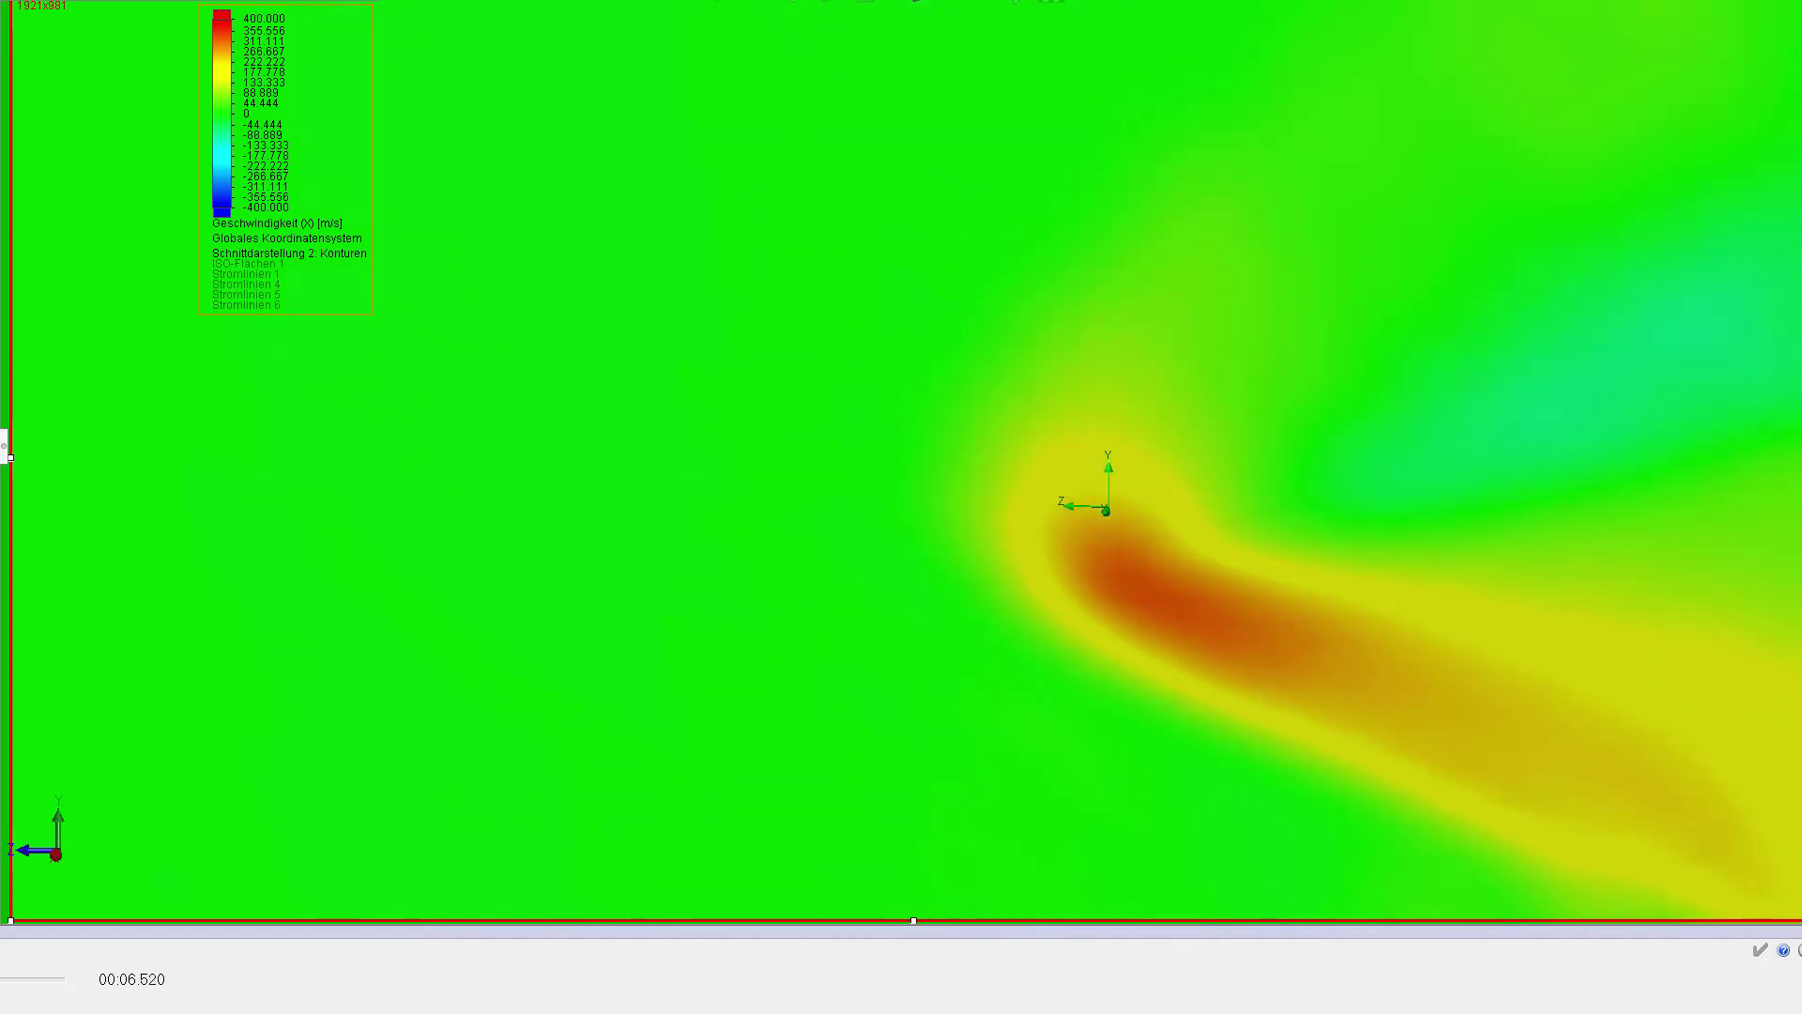
right_click(231, 187)
Edit the cut plot to show Velocity (Y) ranged from −800 to 800 m/s.
click(258, 200)
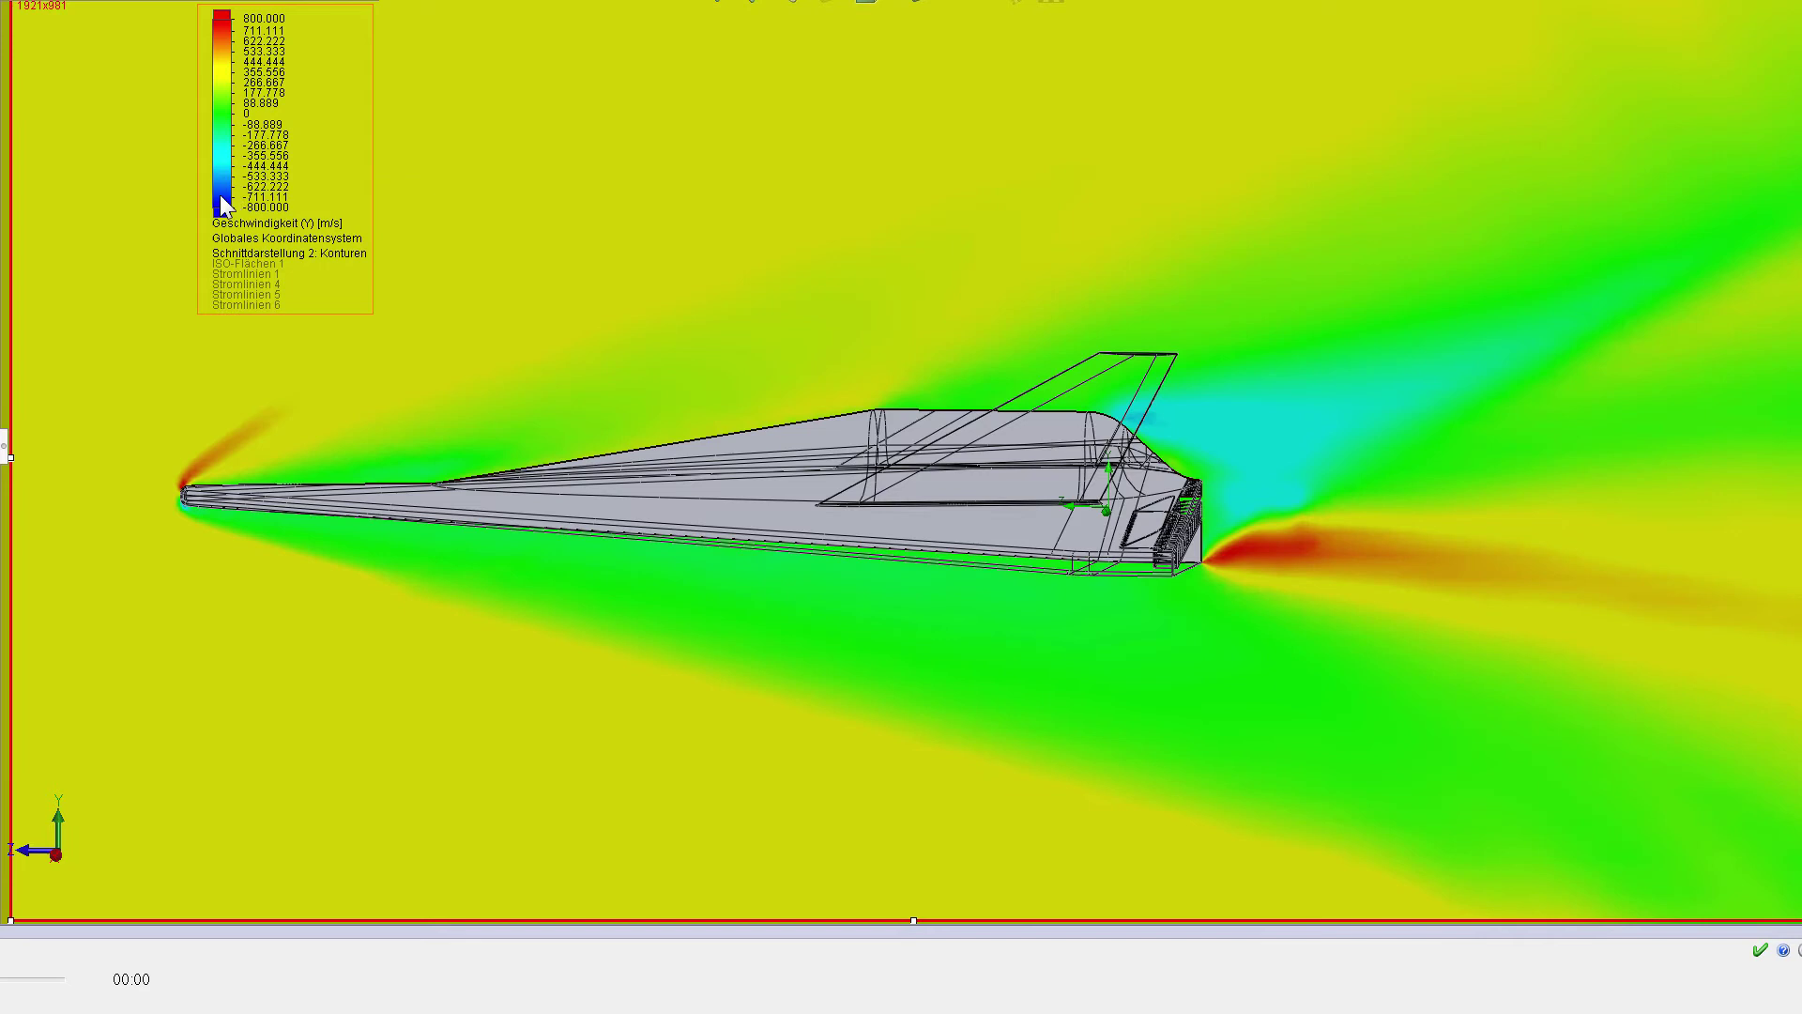
Edit the Y-velocity legend to narrow its range to −400 to 400 m/s.
right_click(219, 194)
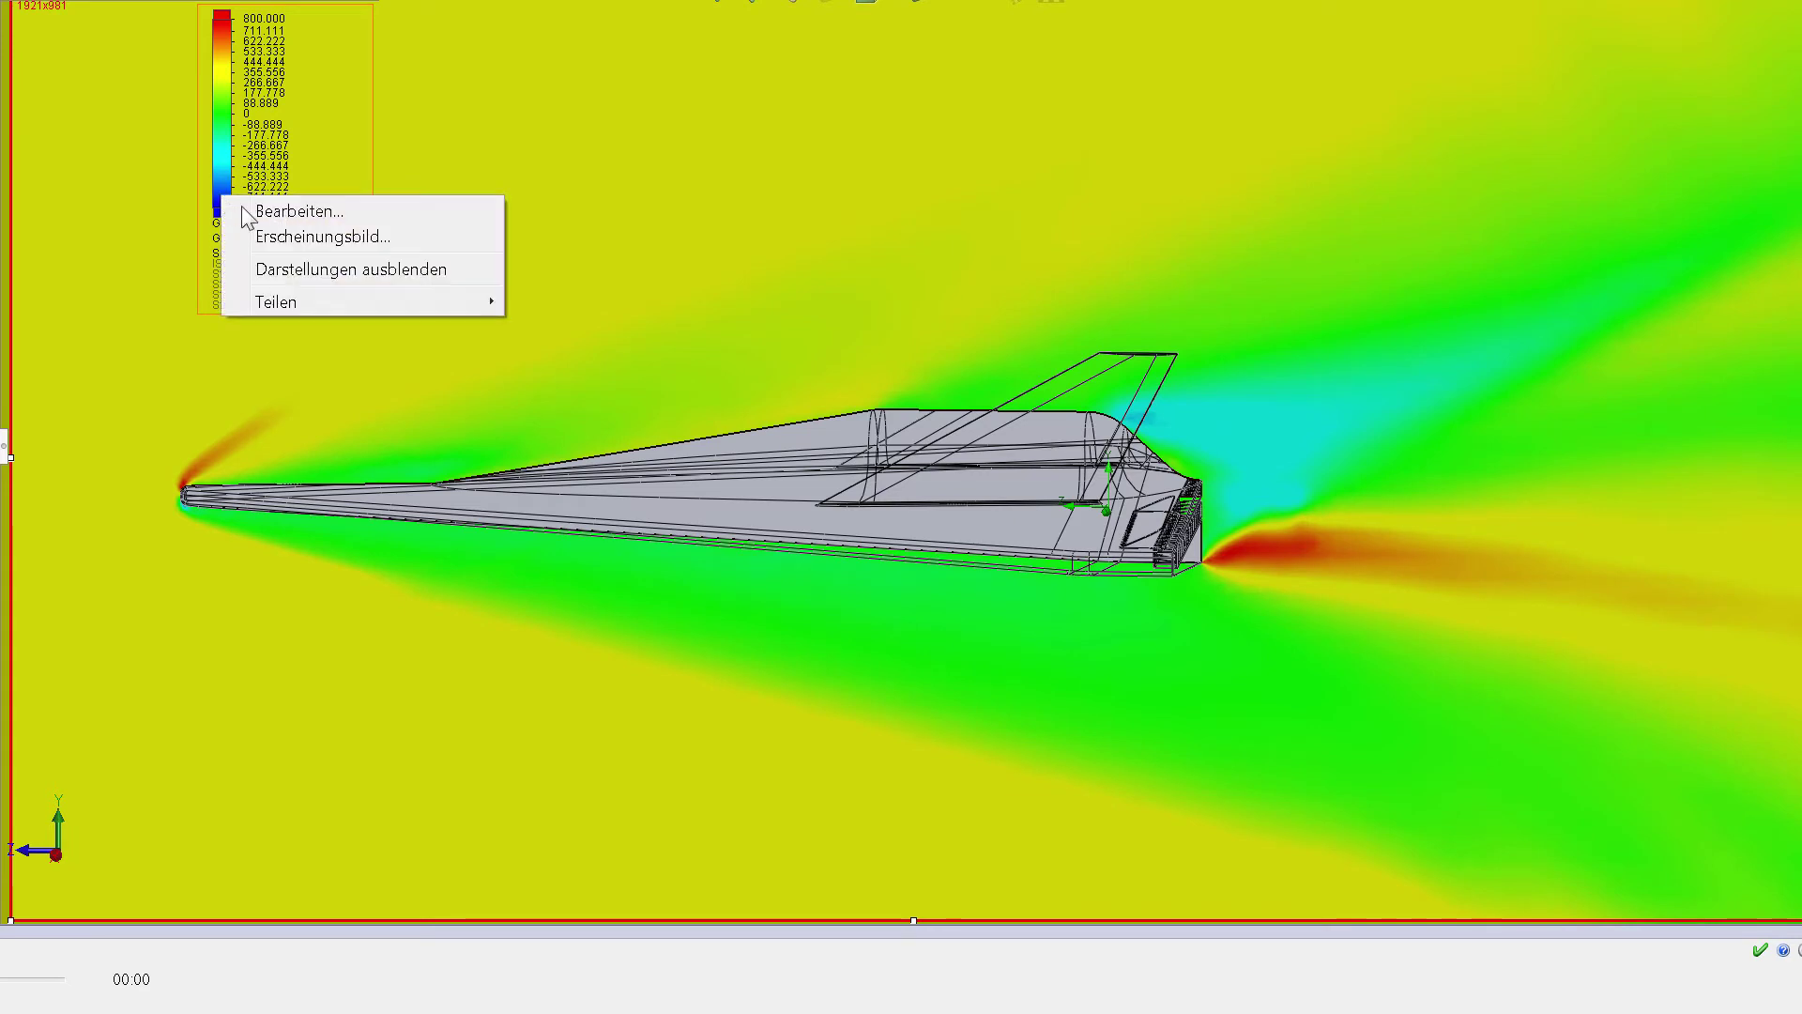
click(242, 209)
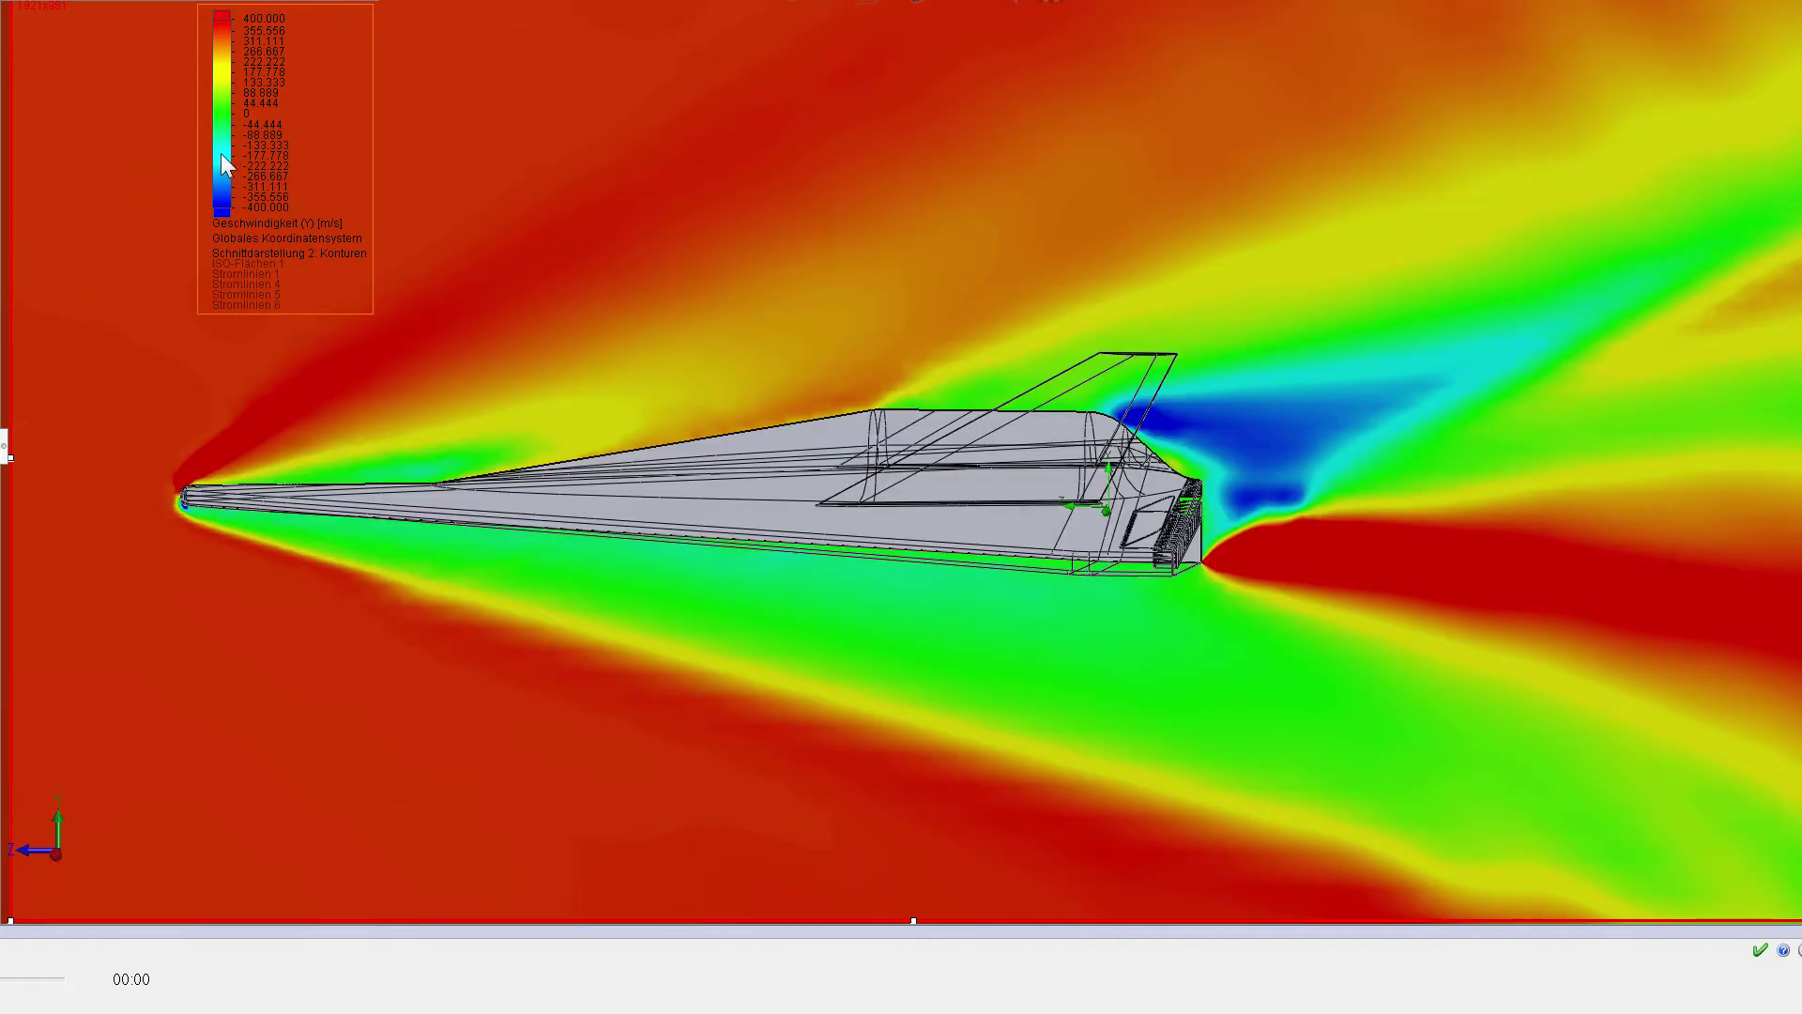
Retry the legend's options menu and dismiss the stray context menu before switching to Velocity (Z).
right_click(218, 154)
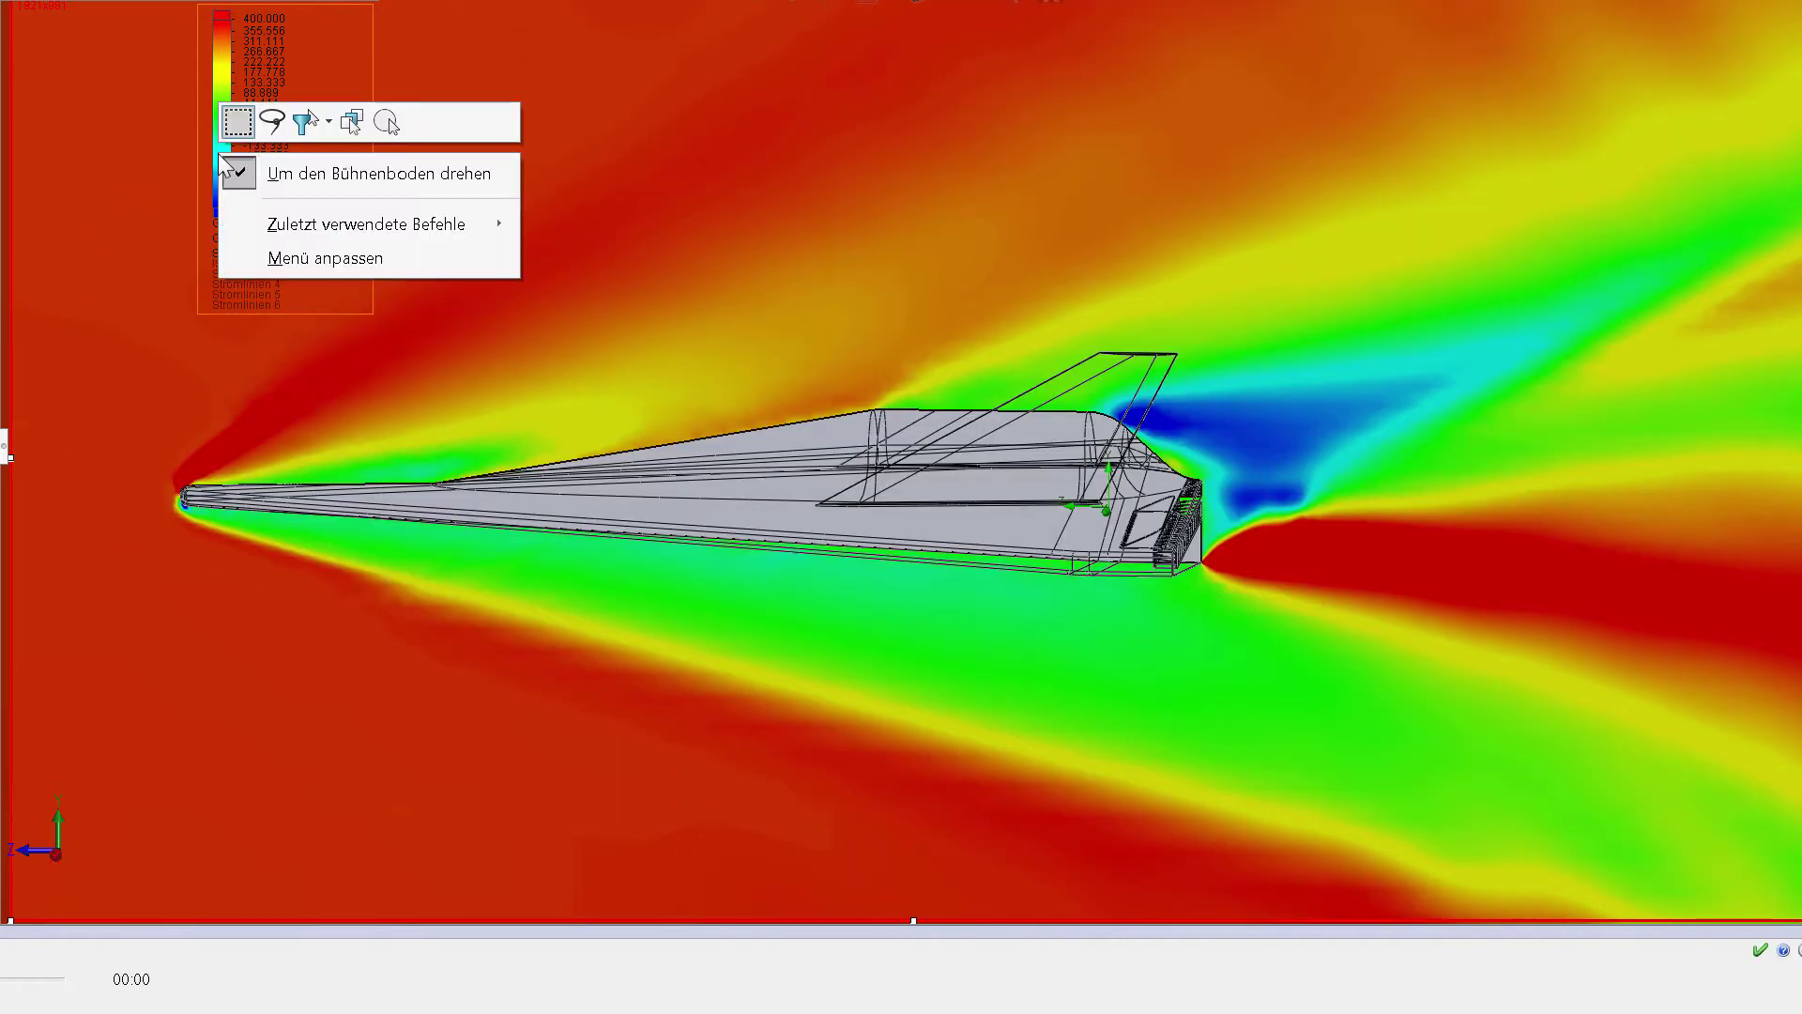
right_click(218, 179)
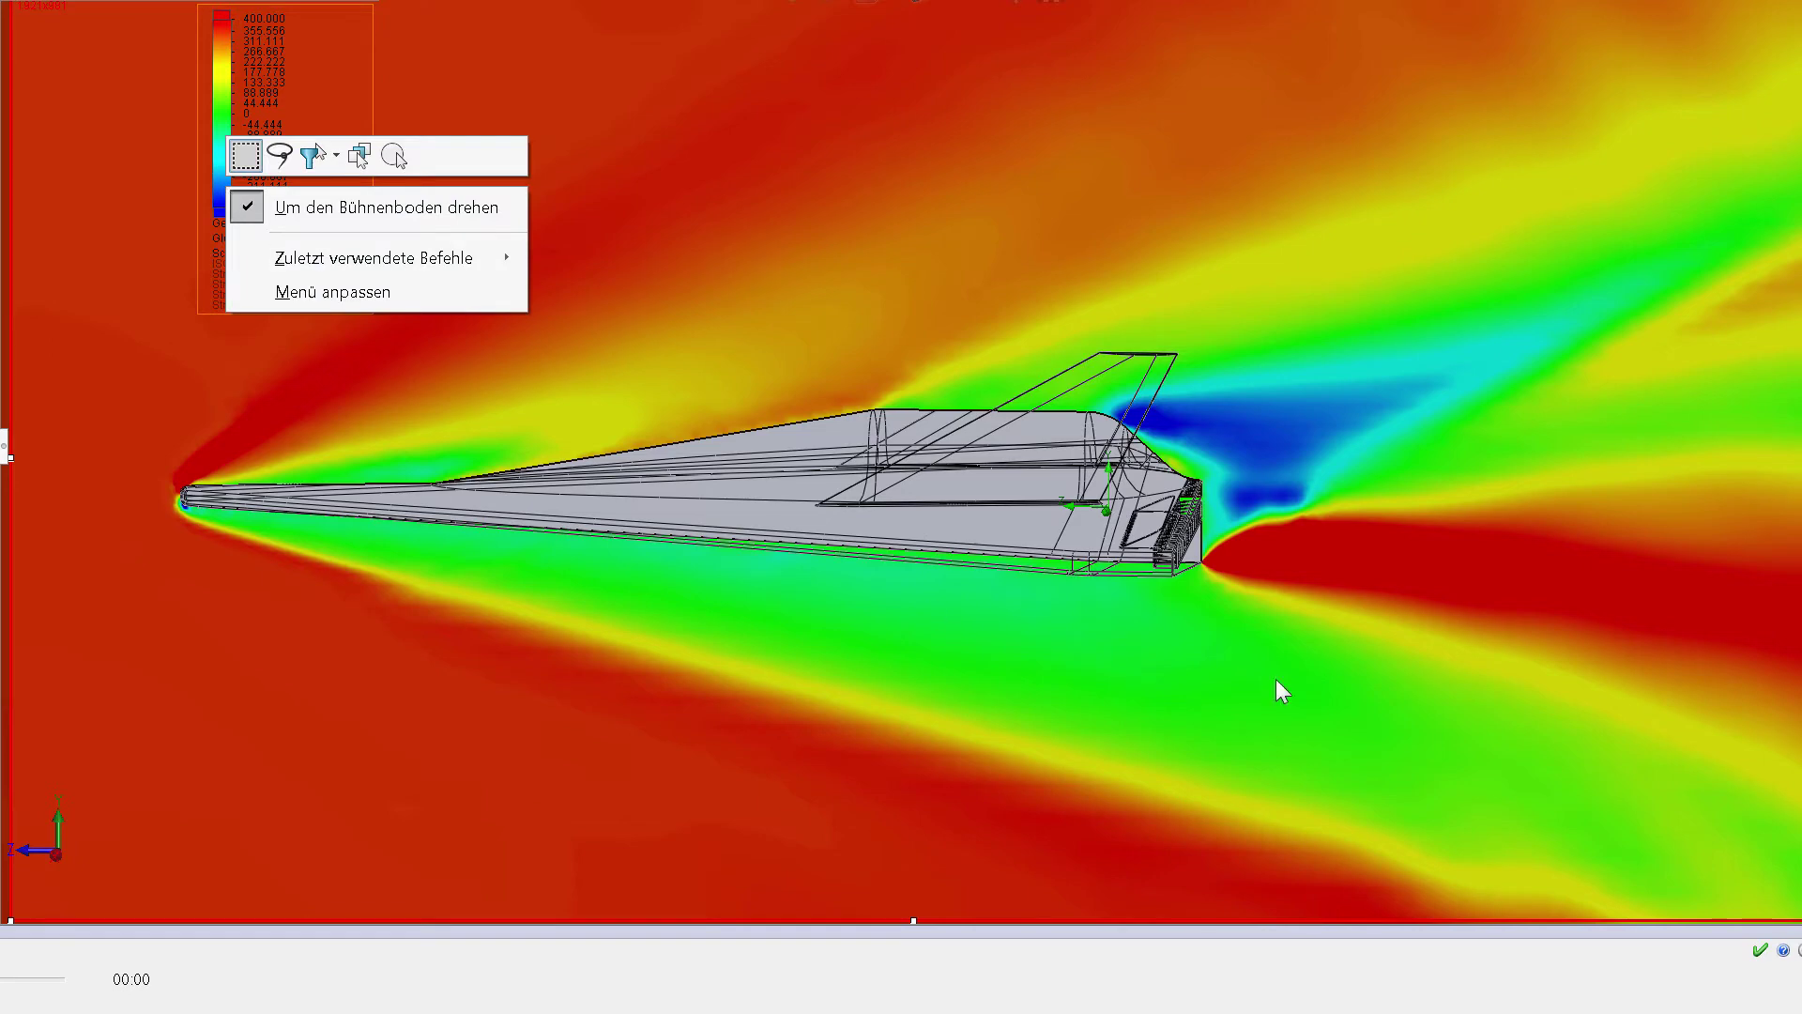
key(Escape)
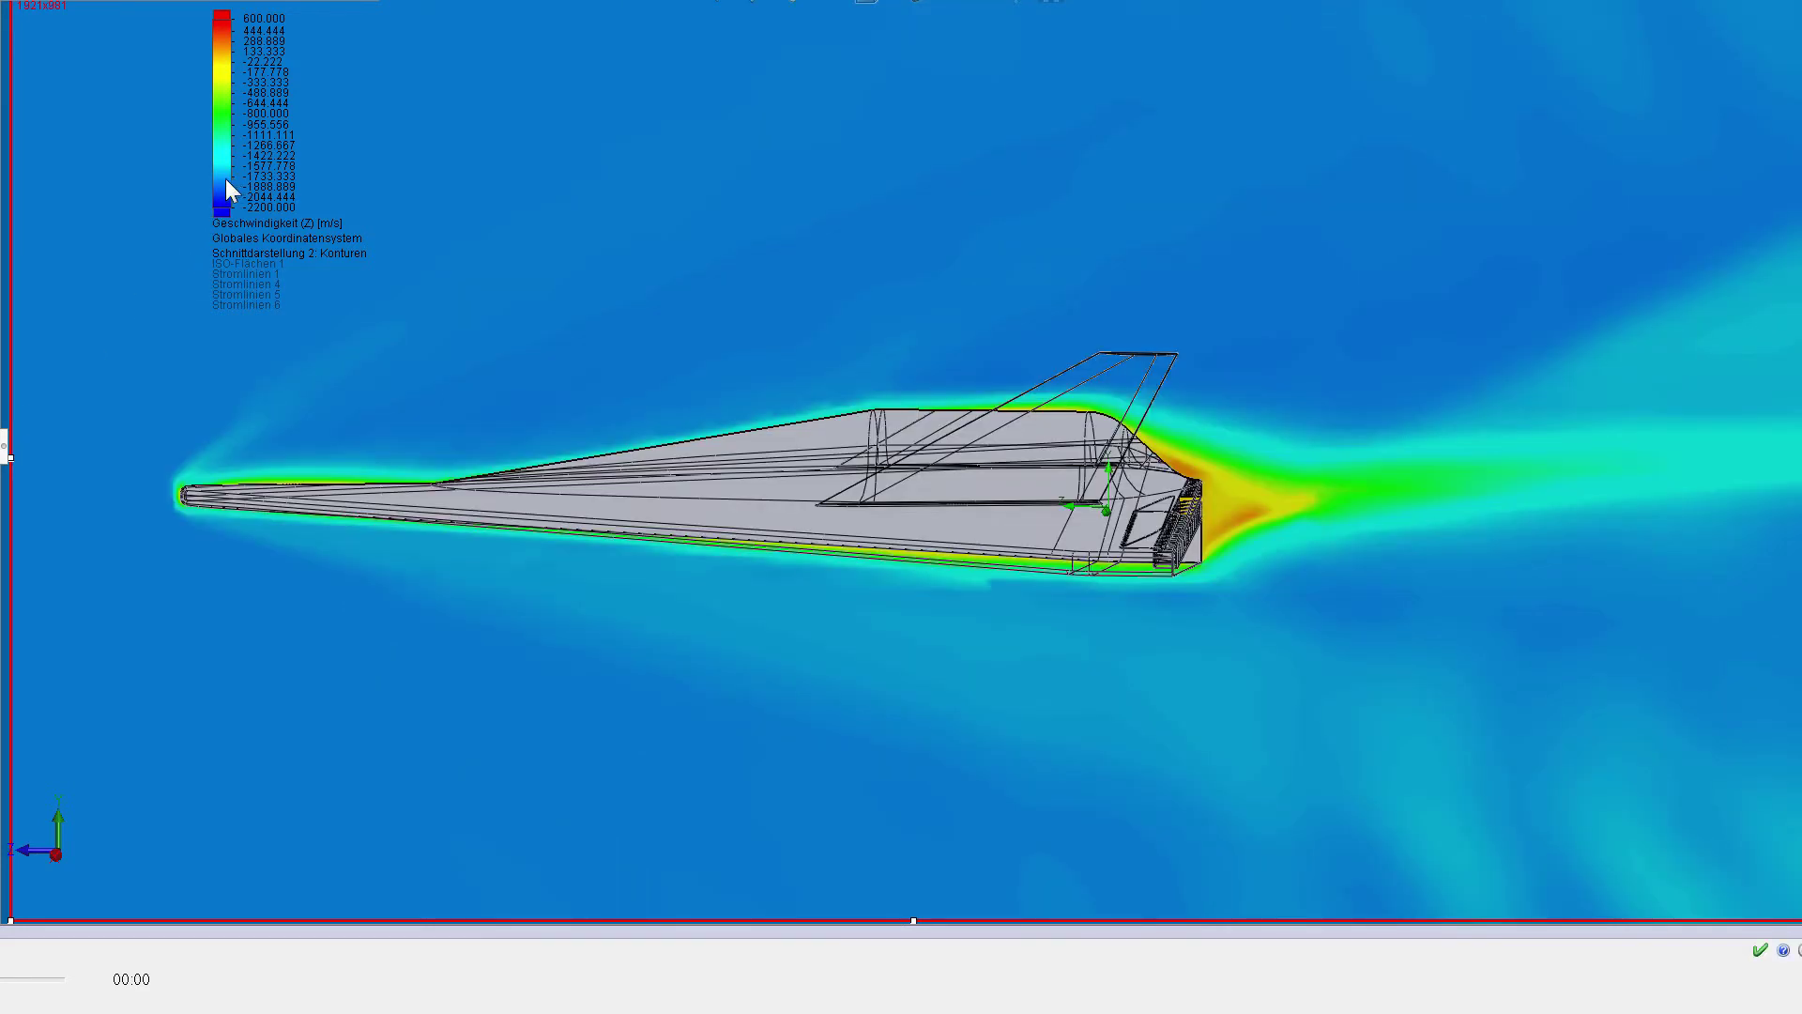
Edit the Z-velocity legend so its range runs from −2200 to −600 m/s.
right_click(218, 177)
click(251, 186)
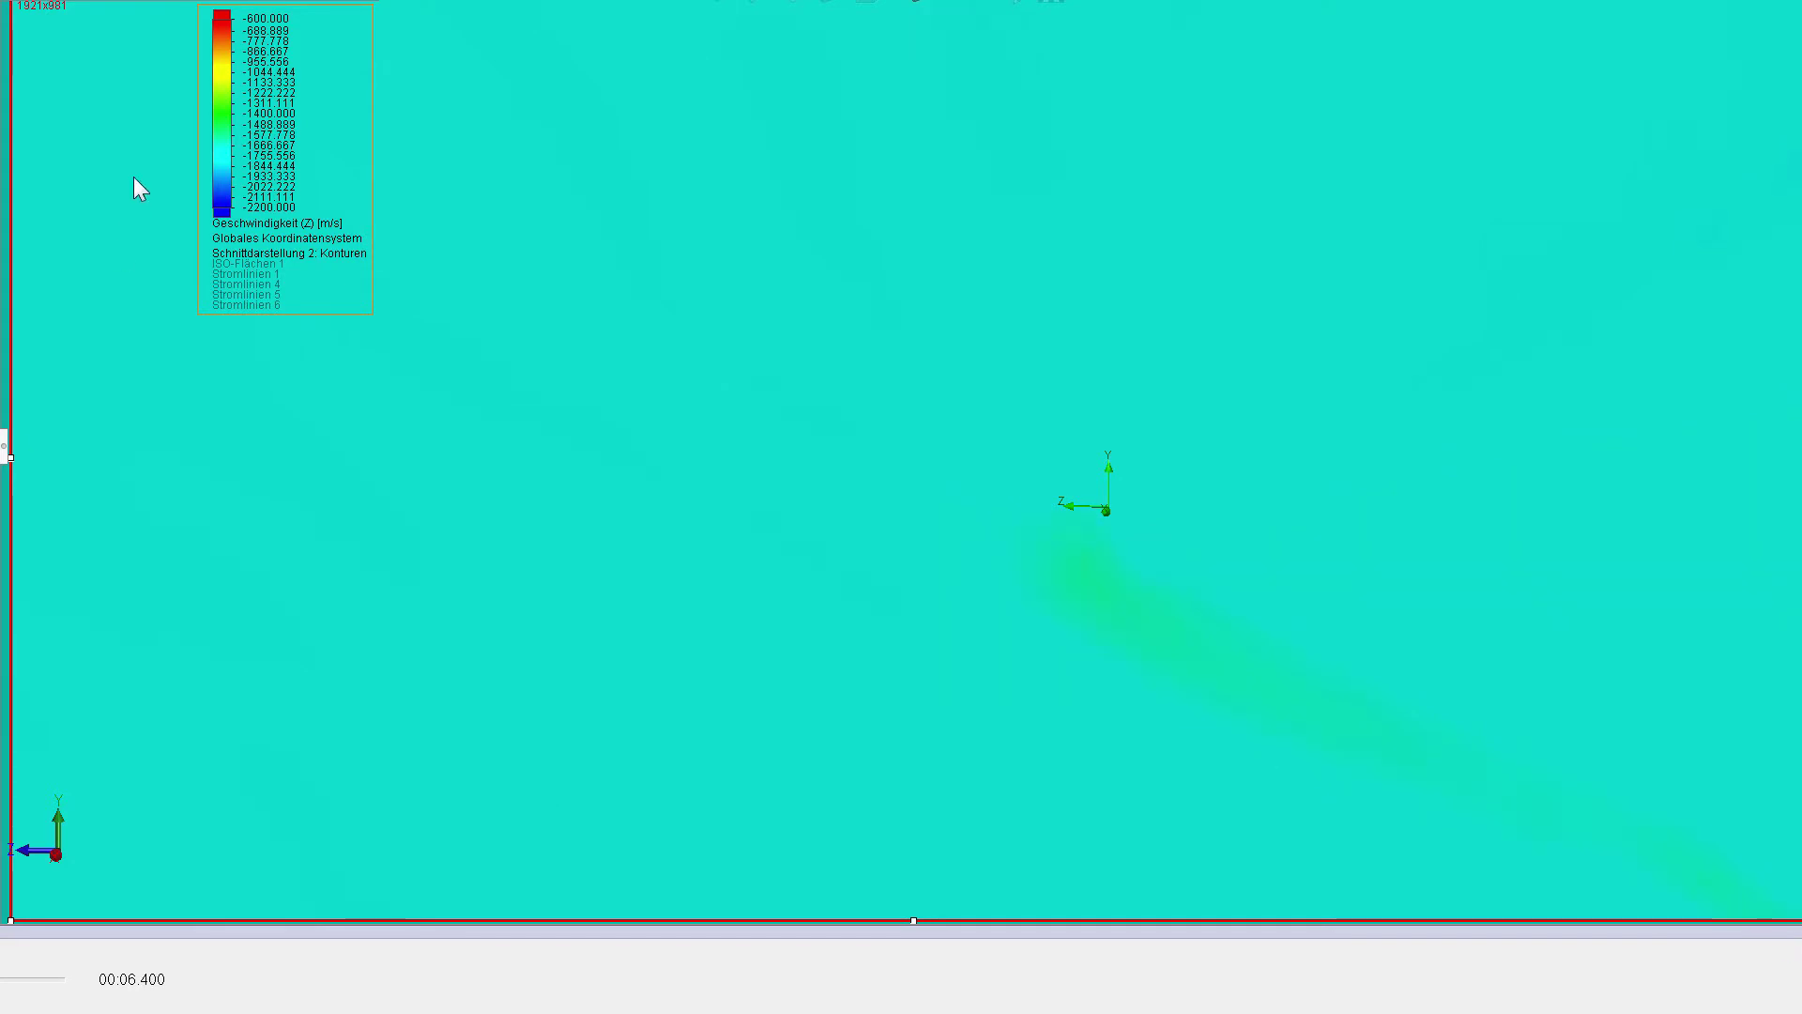
Set the cut plot parameter to Temperatur with a 100–2500 K range.
right_click(220, 128)
click(126, 240)
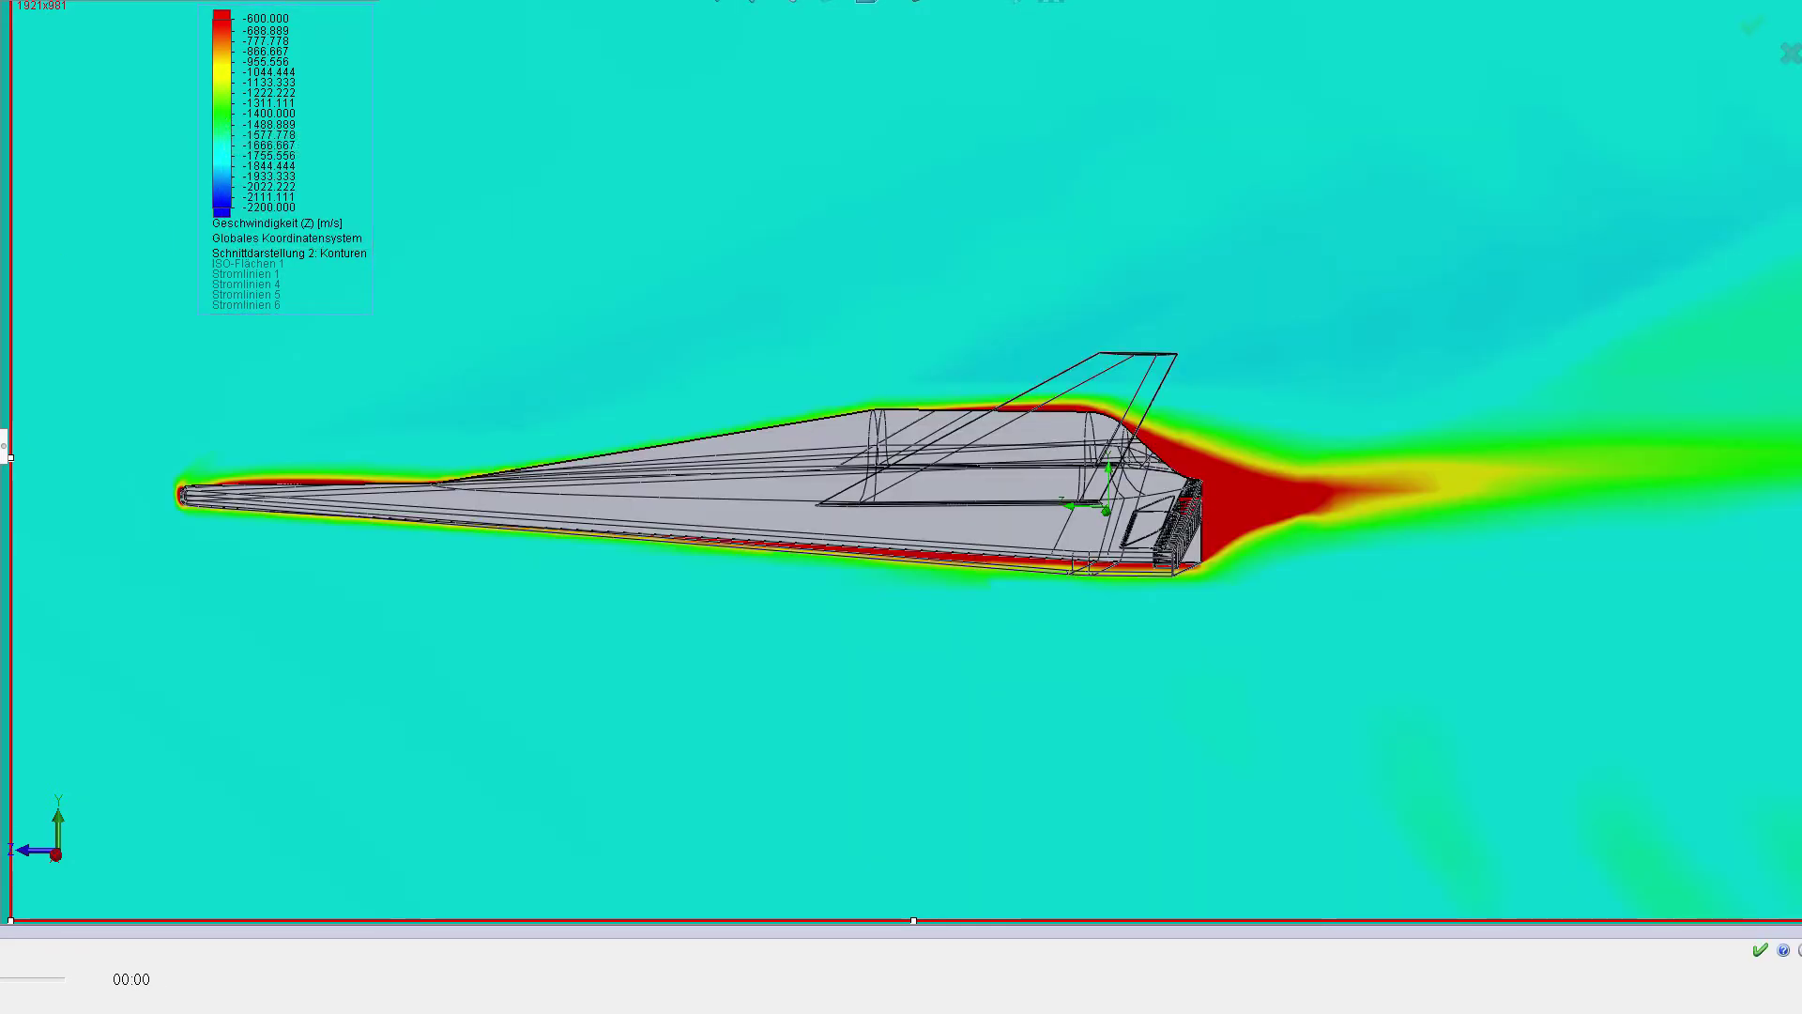
right_click(225, 172)
click(267, 184)
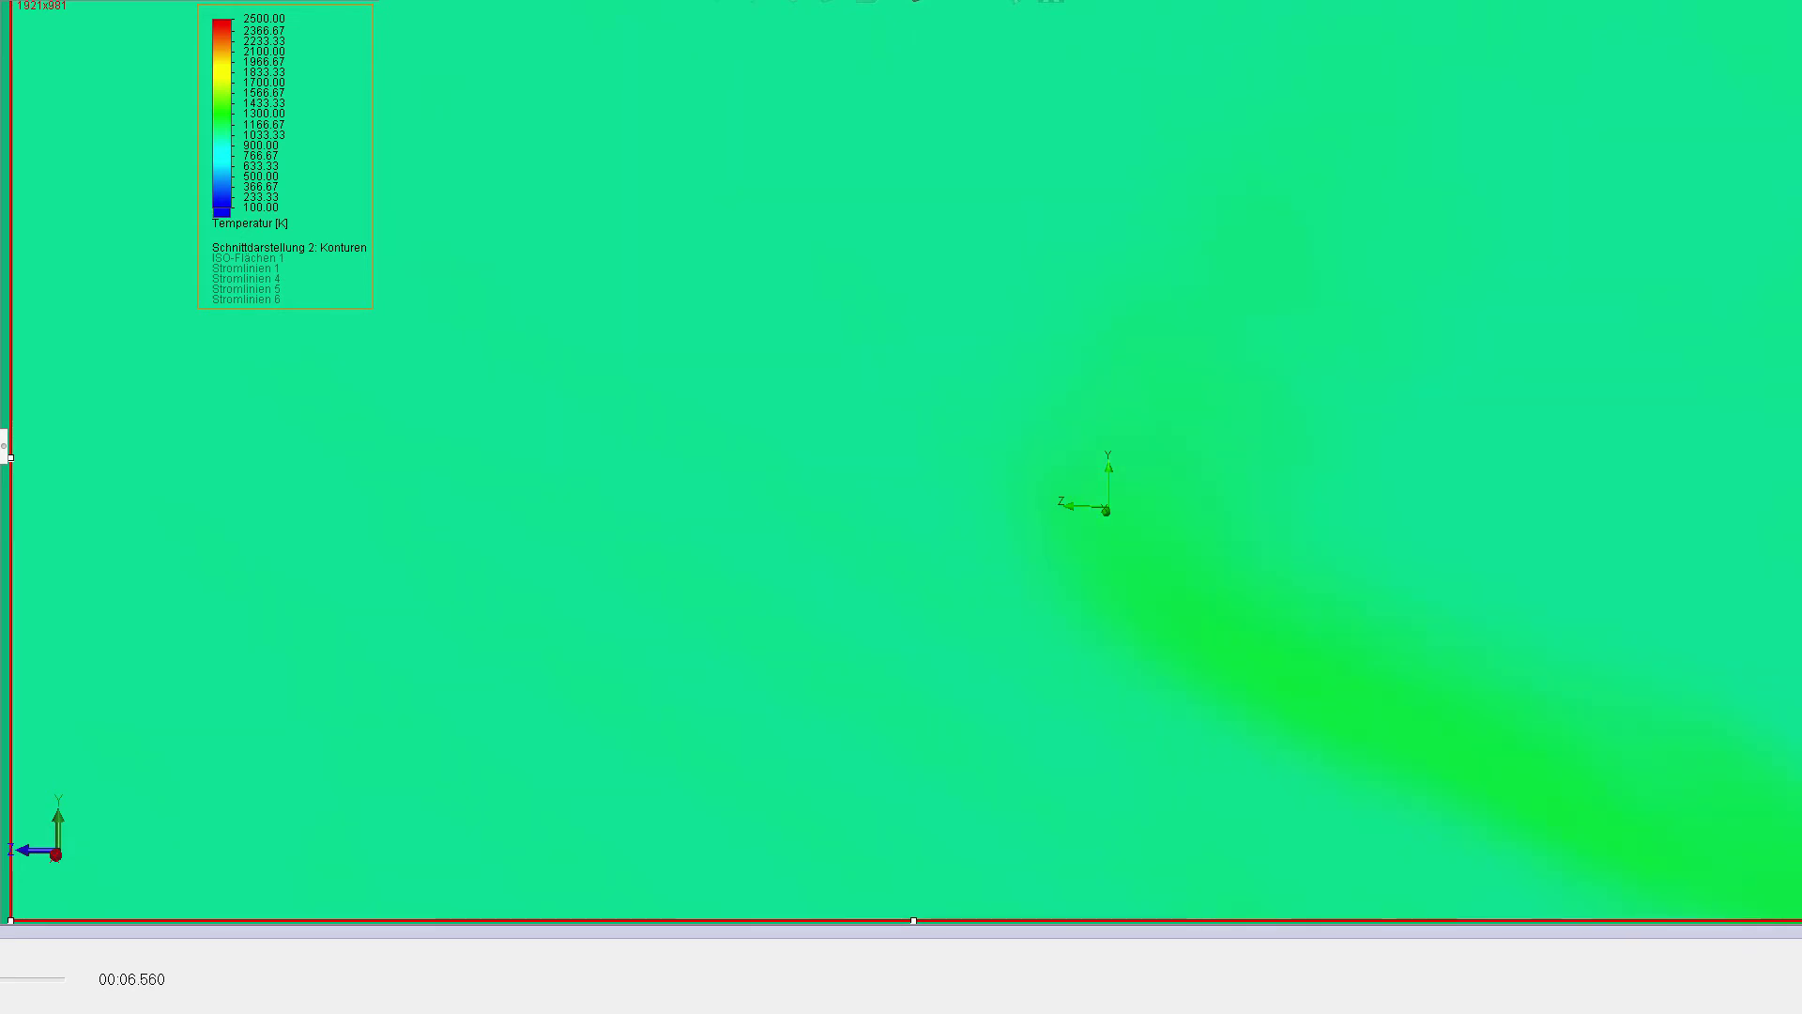
Edit the temperature legend to span 700 K to 2400 K.
right_click(226, 129)
click(166, 314)
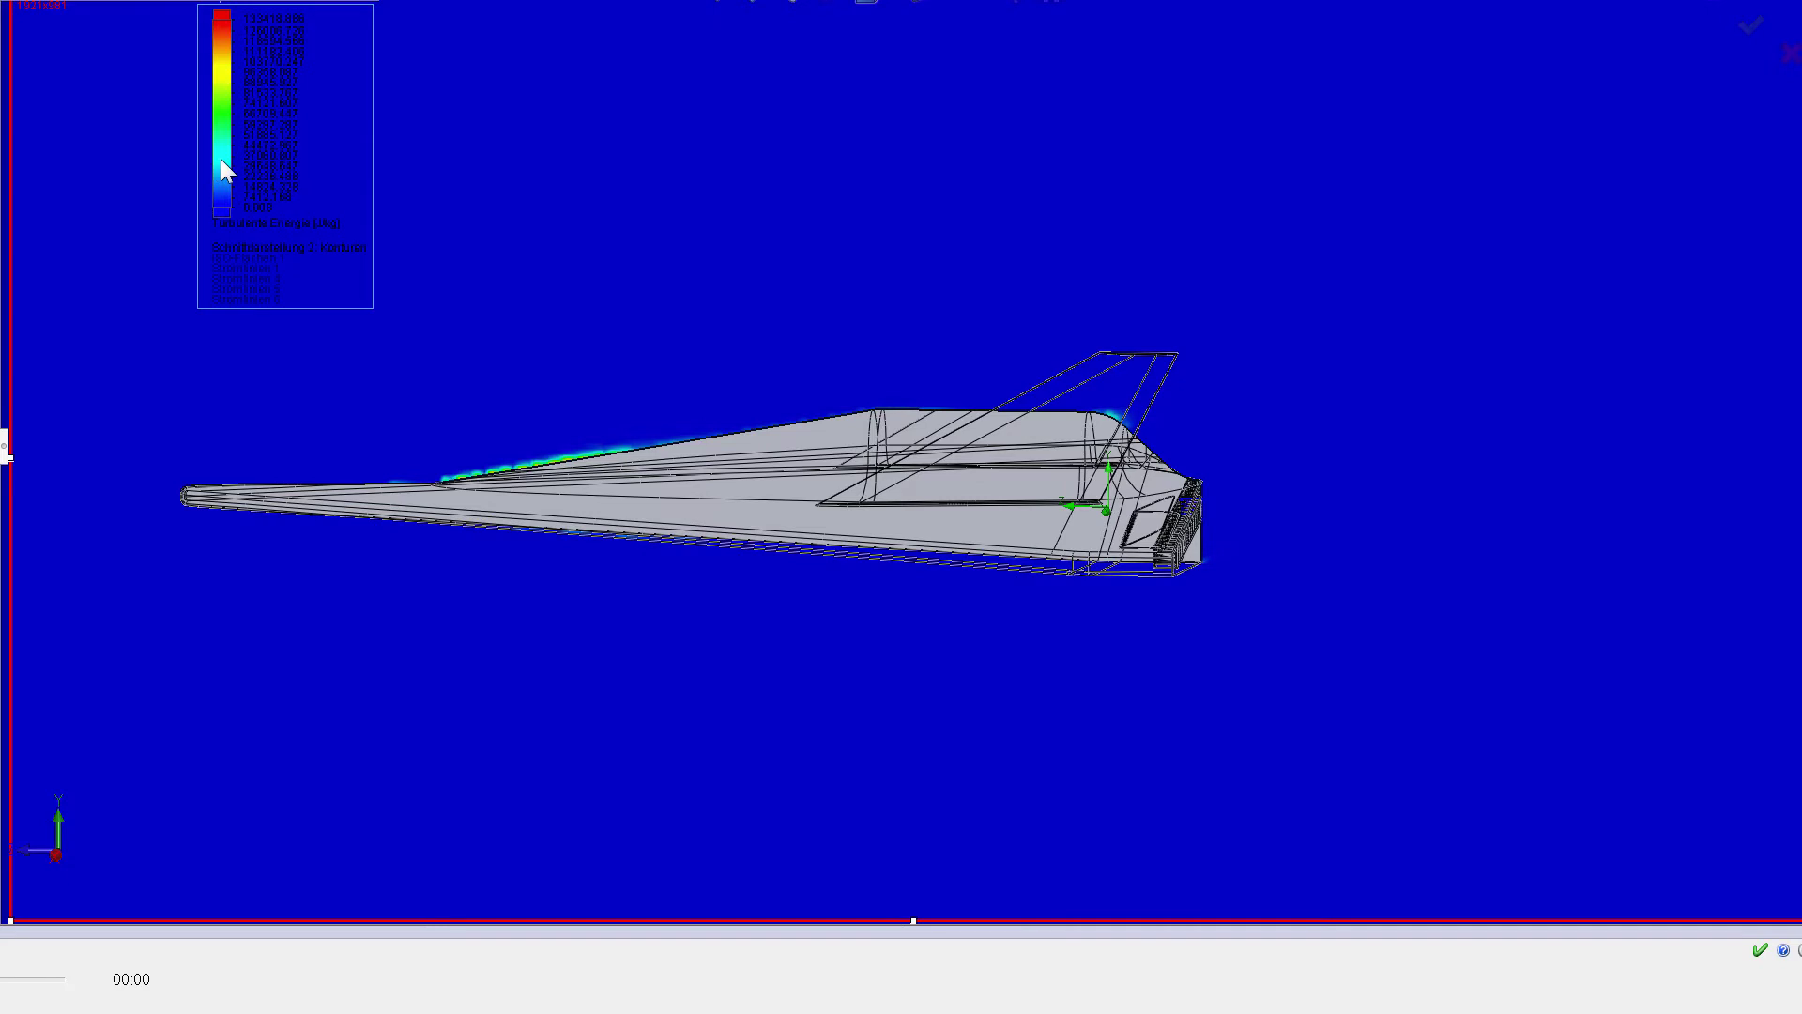
right_click(223, 160)
Plot Turbulente Energie in the cut plot with the scale maximum set to 10000.
click(256, 176)
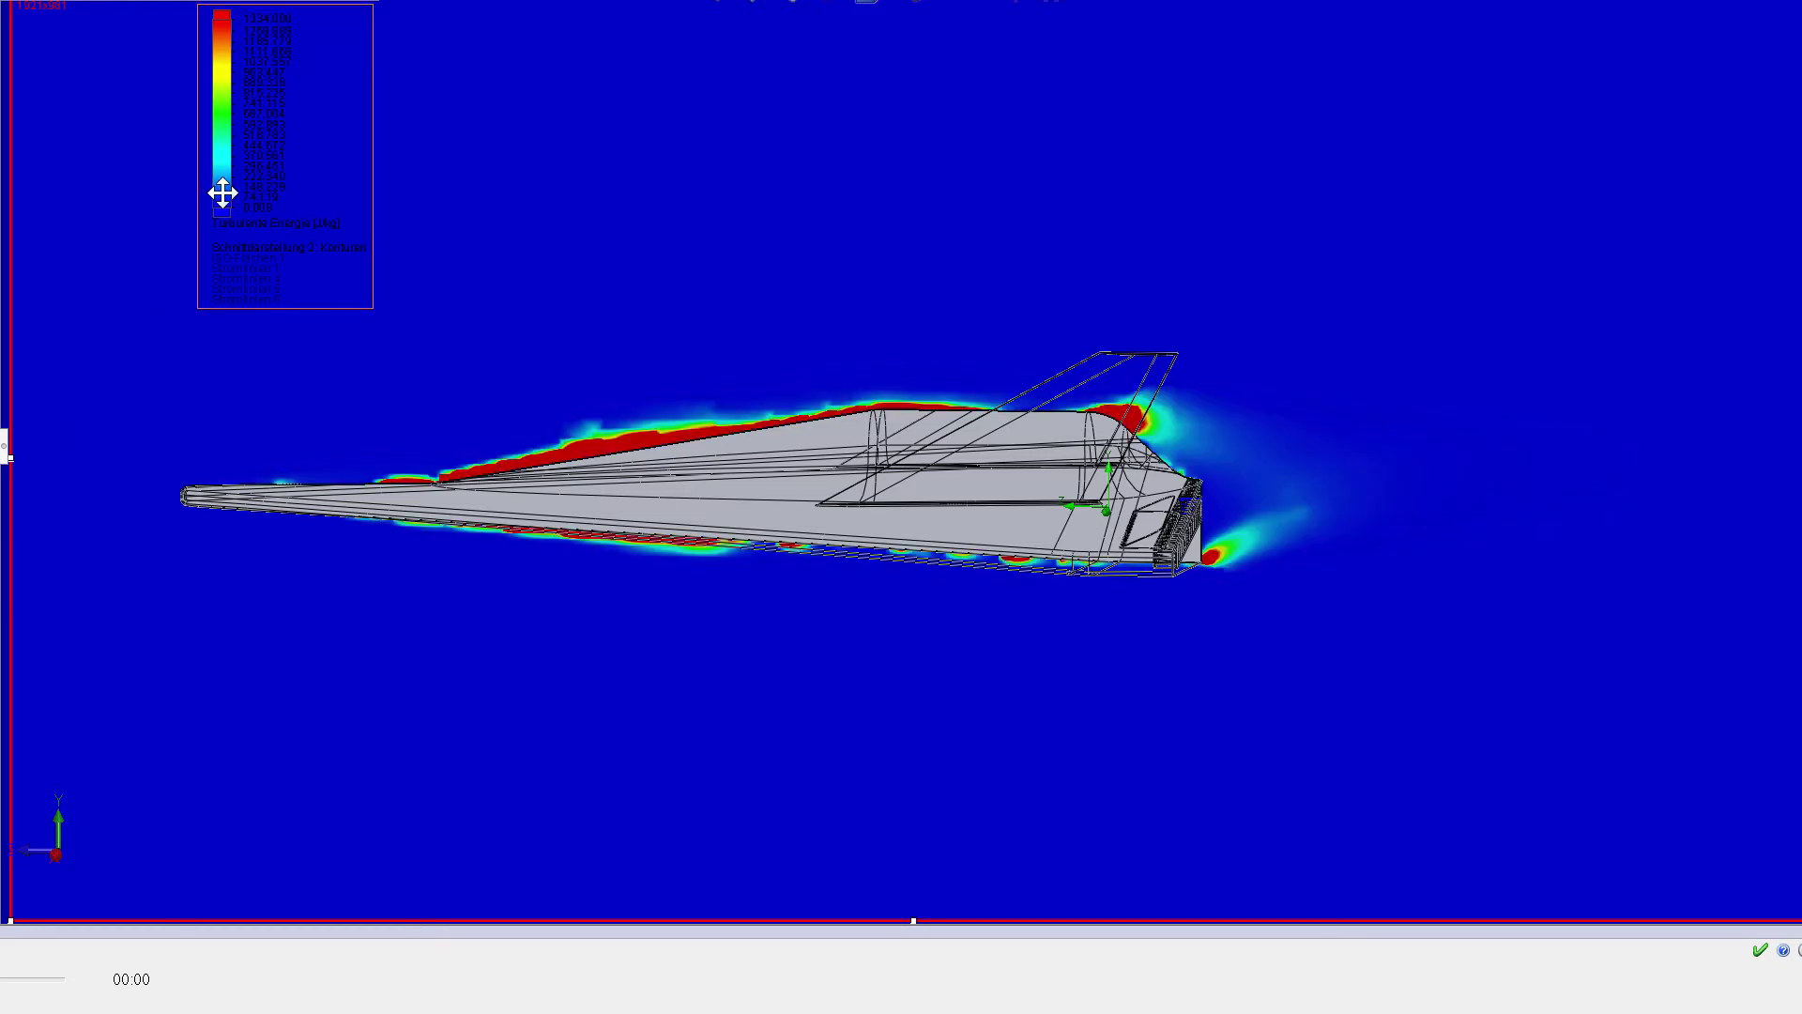
right_click(221, 191)
click(251, 212)
key(Return)
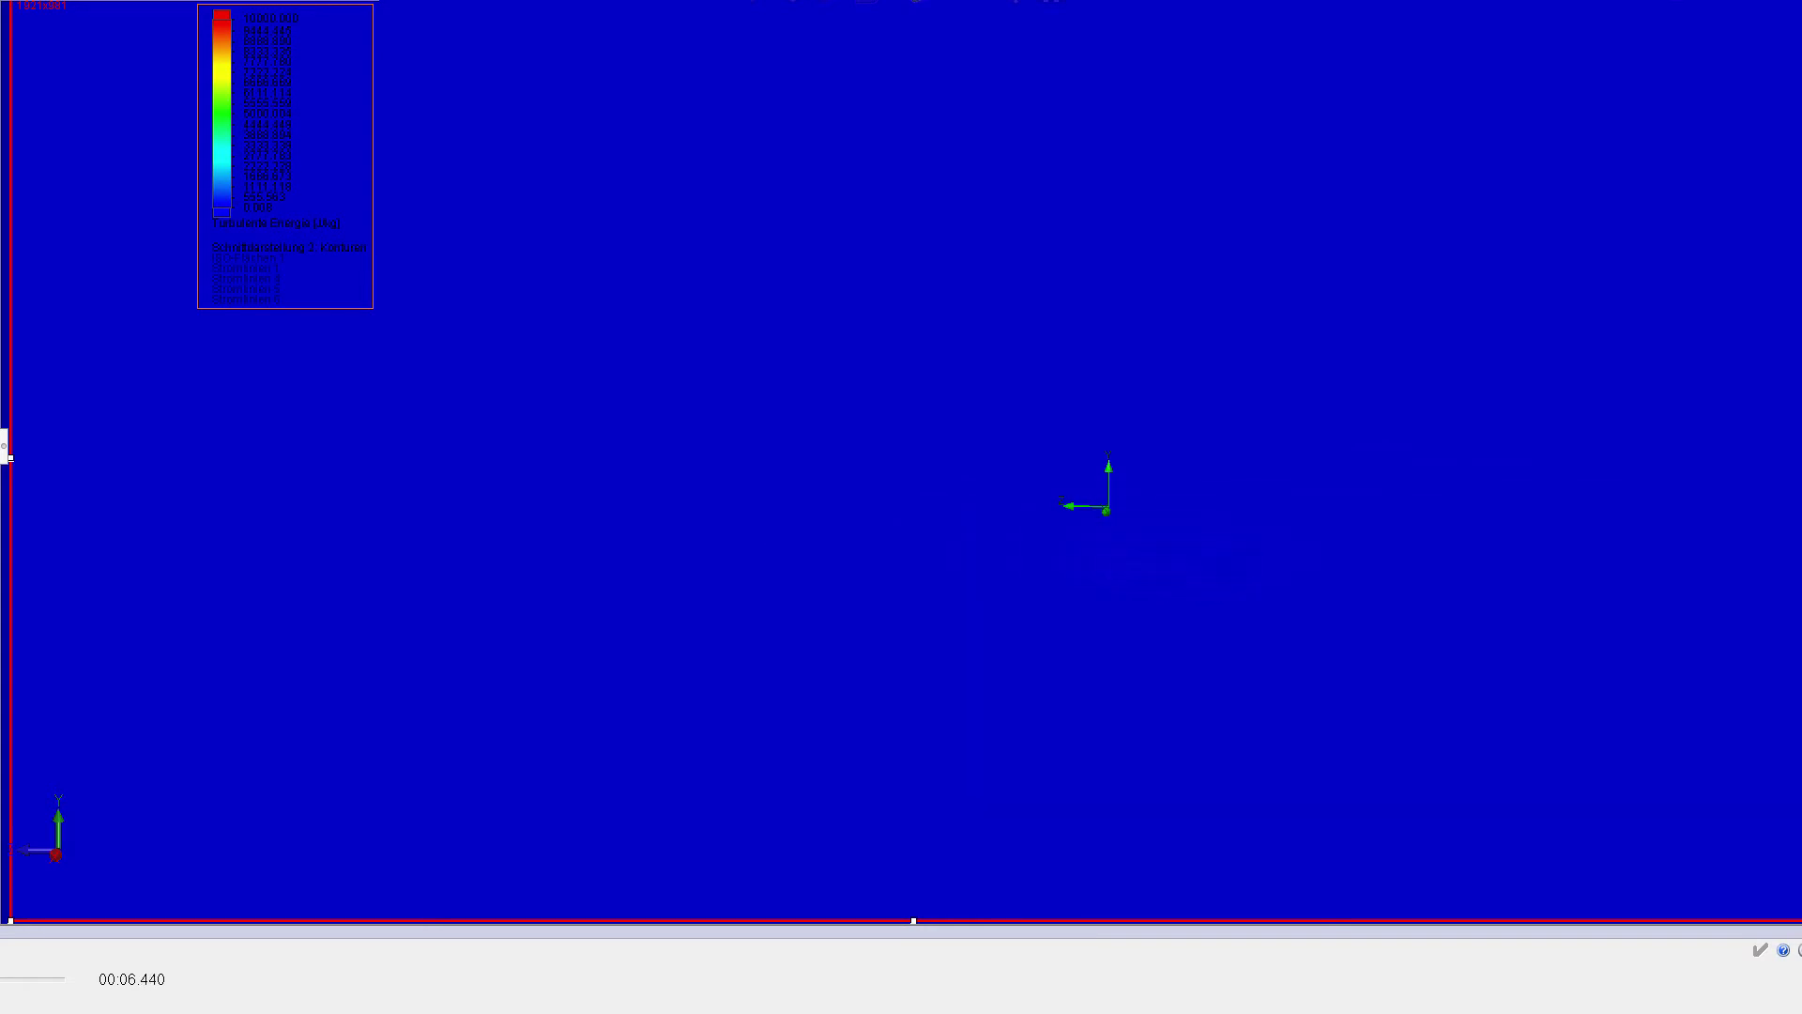
Change the cut plot parameter from turbulent energy to Wirbelstärke.
right_click(225, 201)
click(20, 230)
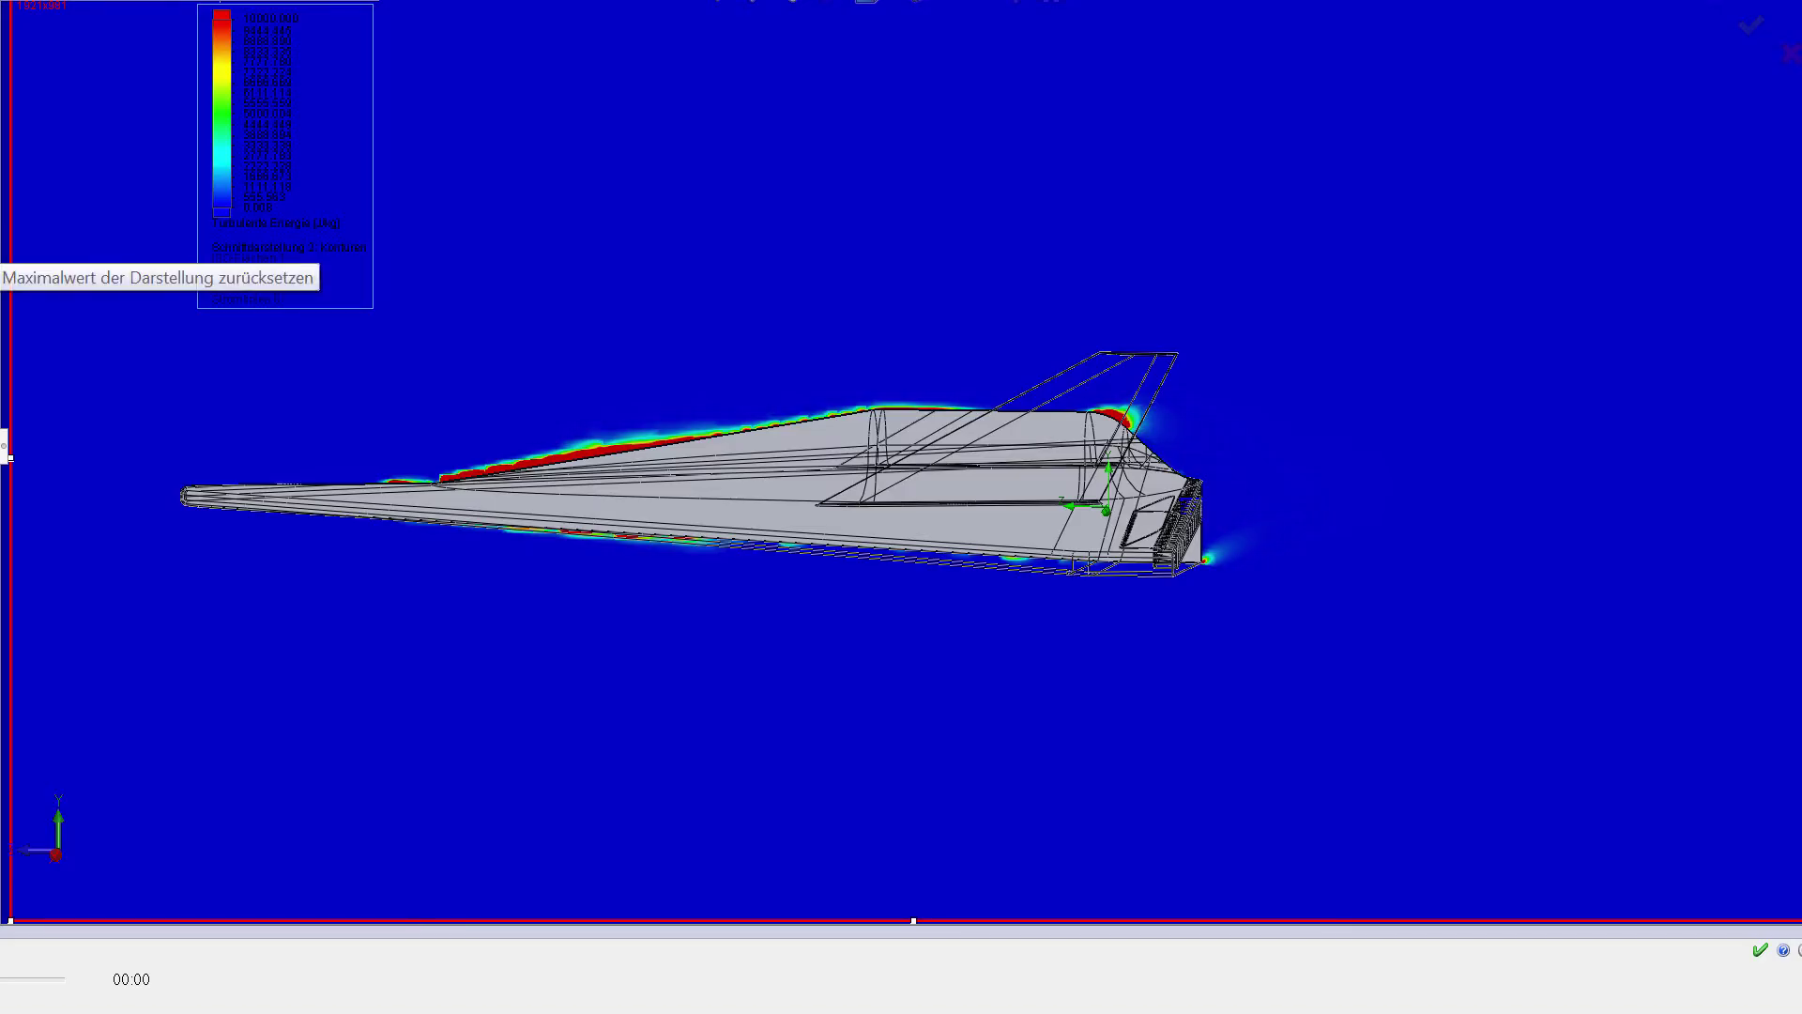
click(113, 245)
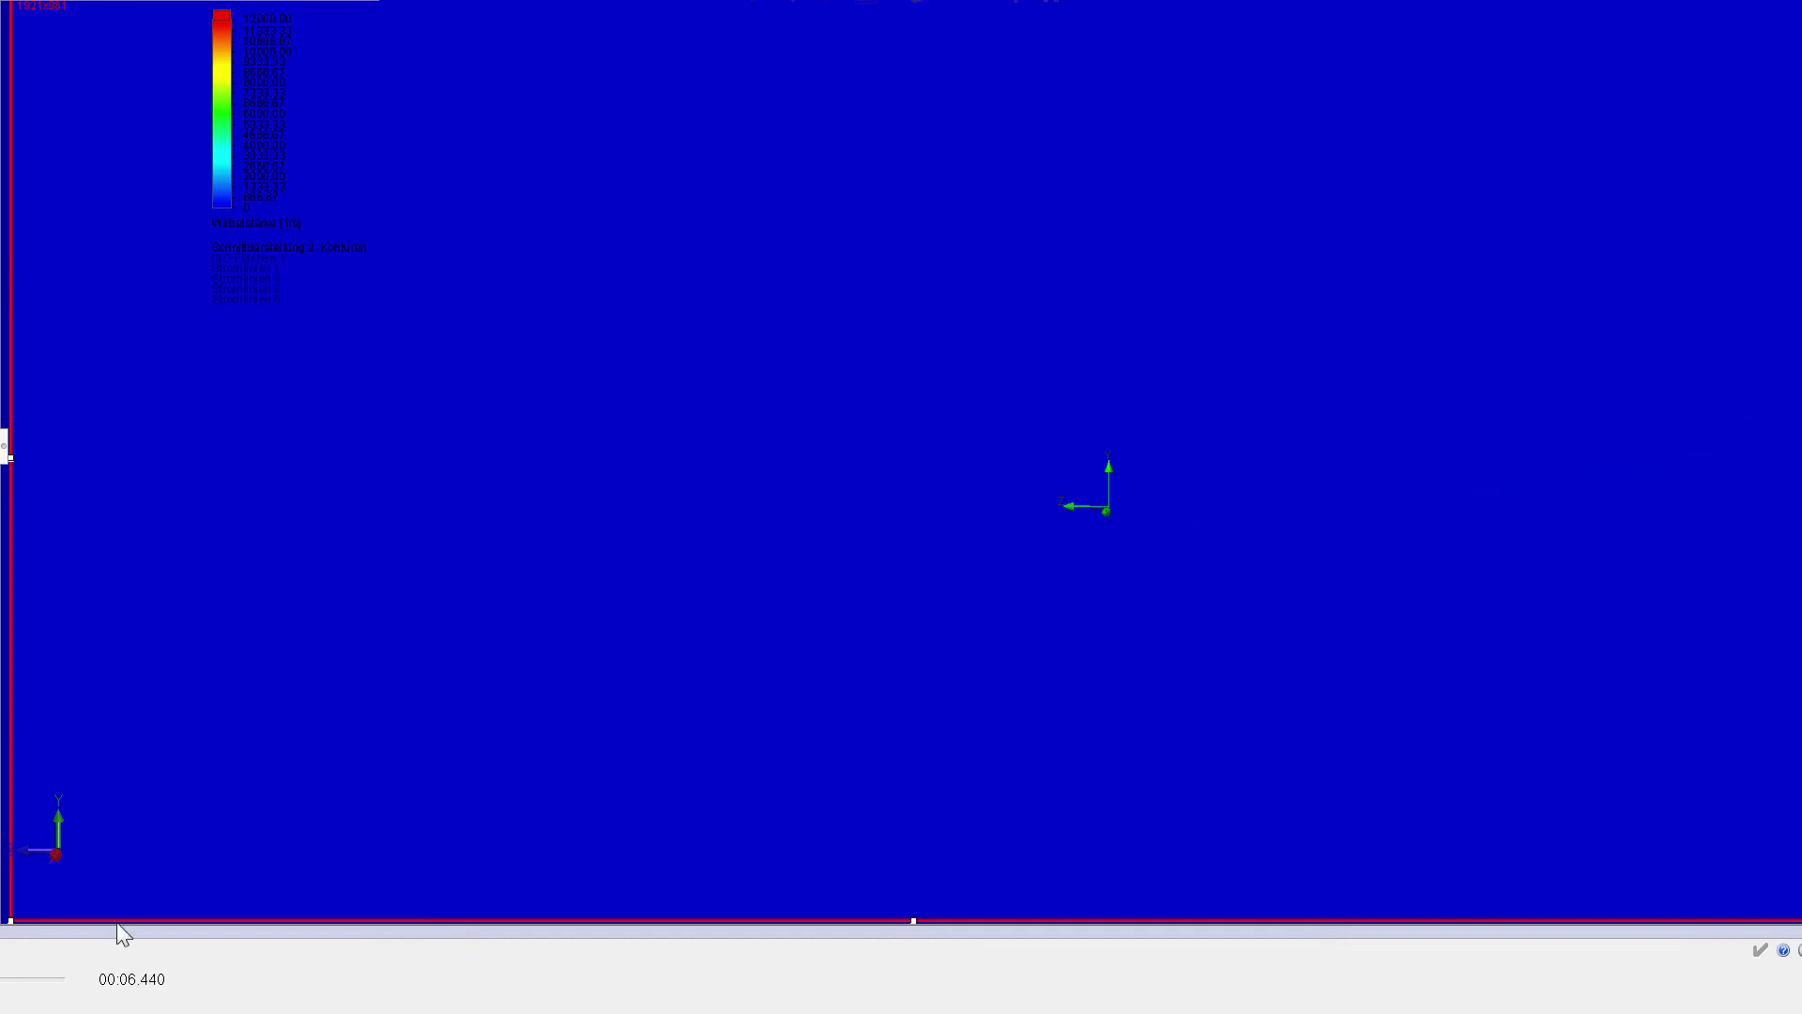
Close the animation, zoom and orbit onto the tail, and set velocity maximum to 1000 m/s.
click(1755, 951)
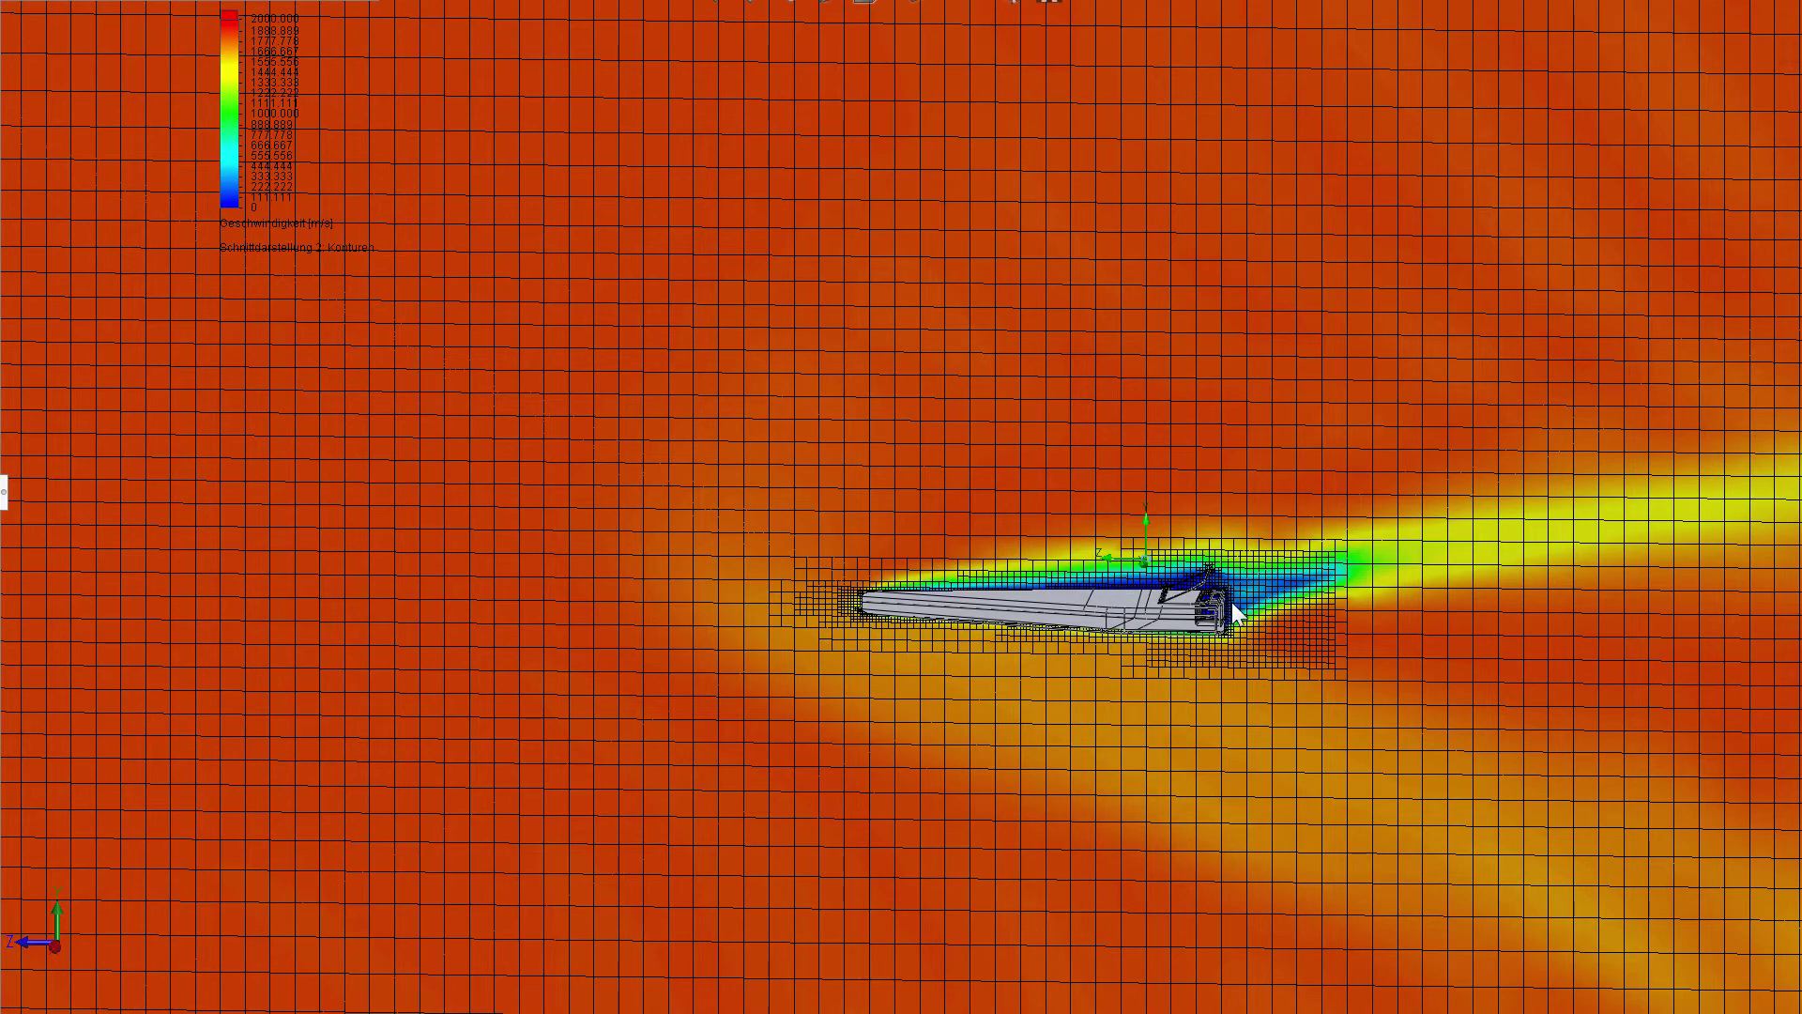
scroll(1176, 578, down, 1)
scroll(1168, 553, down, 2)
scroll(1167, 544, down, 3)
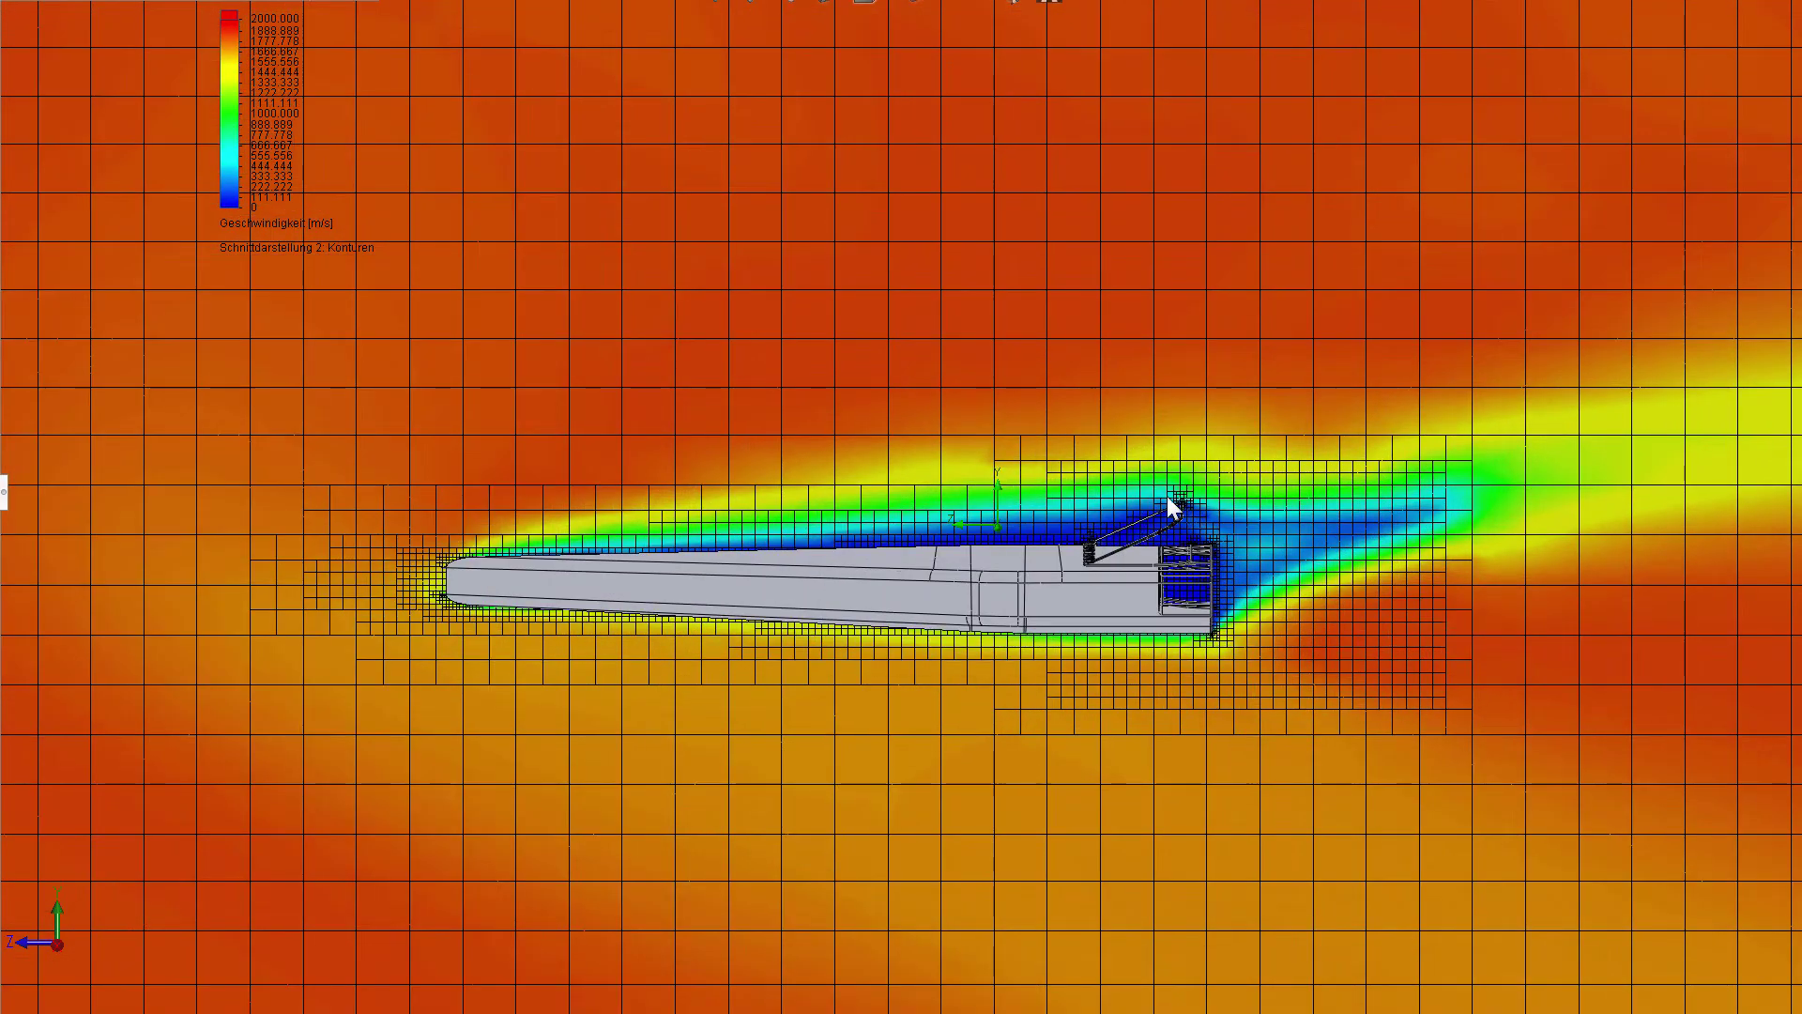
scroll(1170, 507, down, 5)
scroll(1079, 483, down, 2)
mouse_move(927, 533)
middle_down()
mouse_move(929, 485)
mouse_move(924, 515)
middle_up()
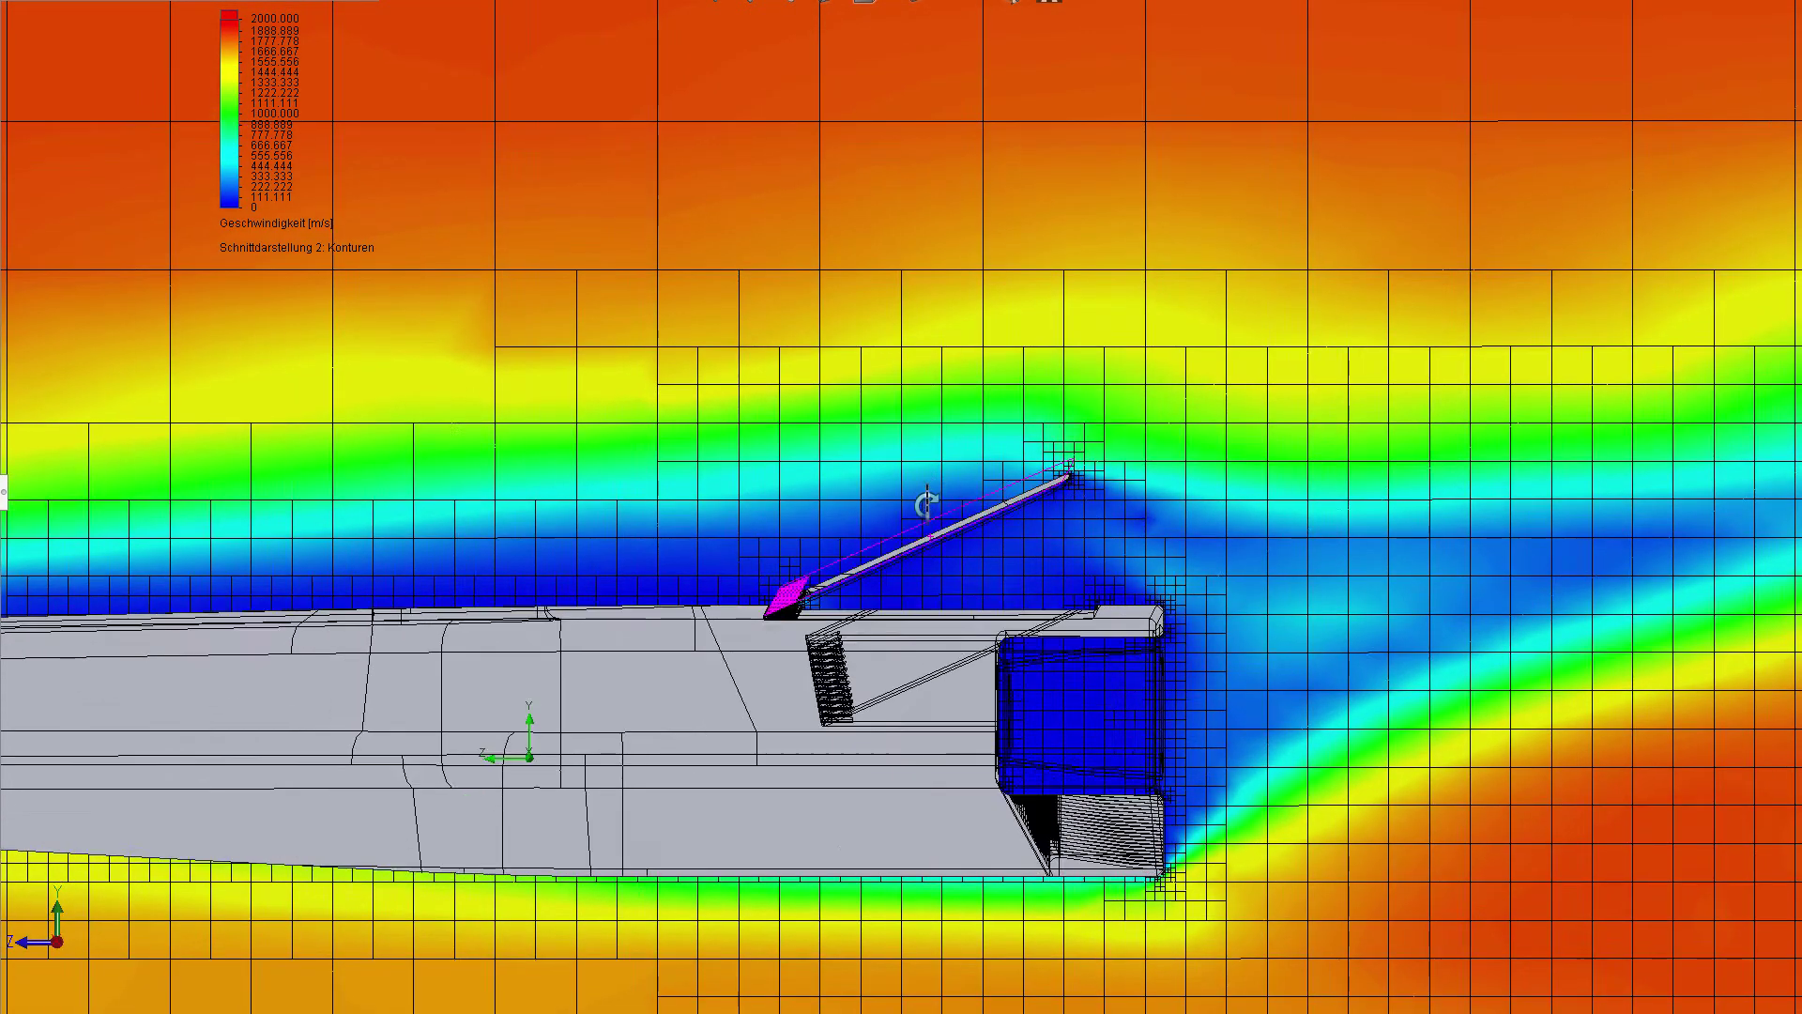
middle_drag(924, 514, 1025, 509)
click(240, 185)
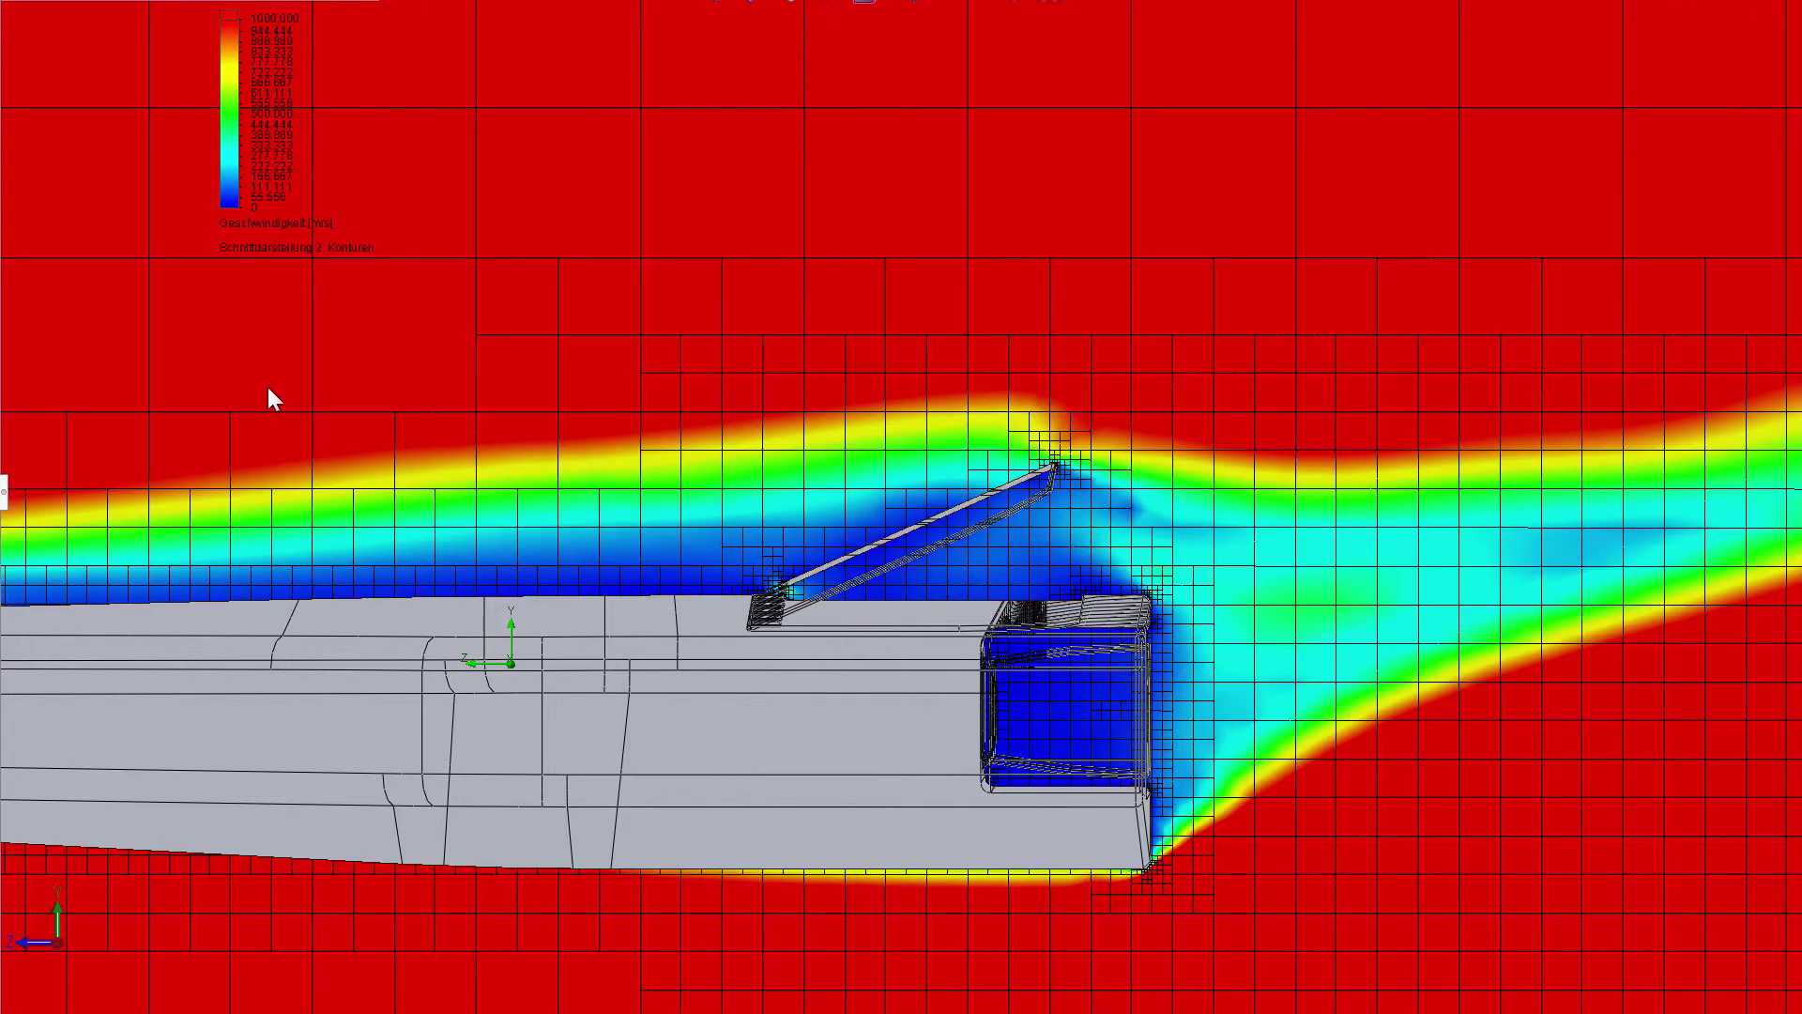
Switch the tail close-up plot to Geschwindigkeit (Y) scaled −400 to 400 m/s.
click(257, 189)
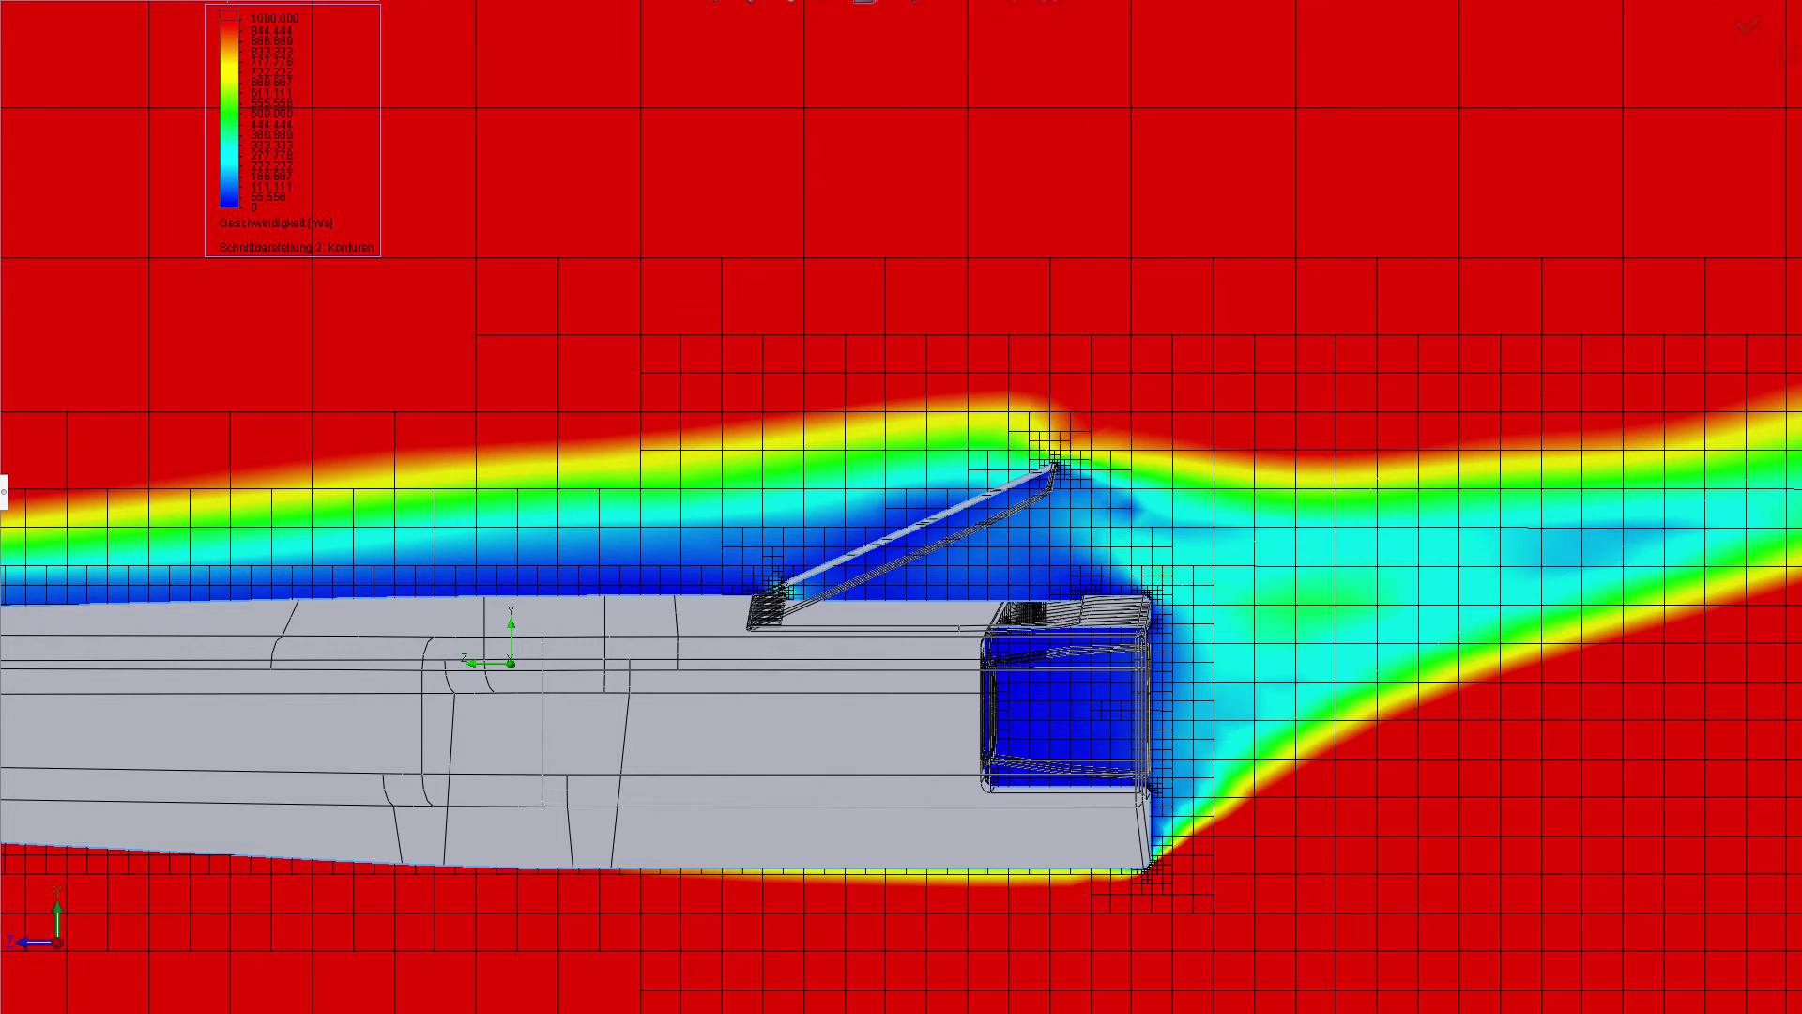
key(Return)
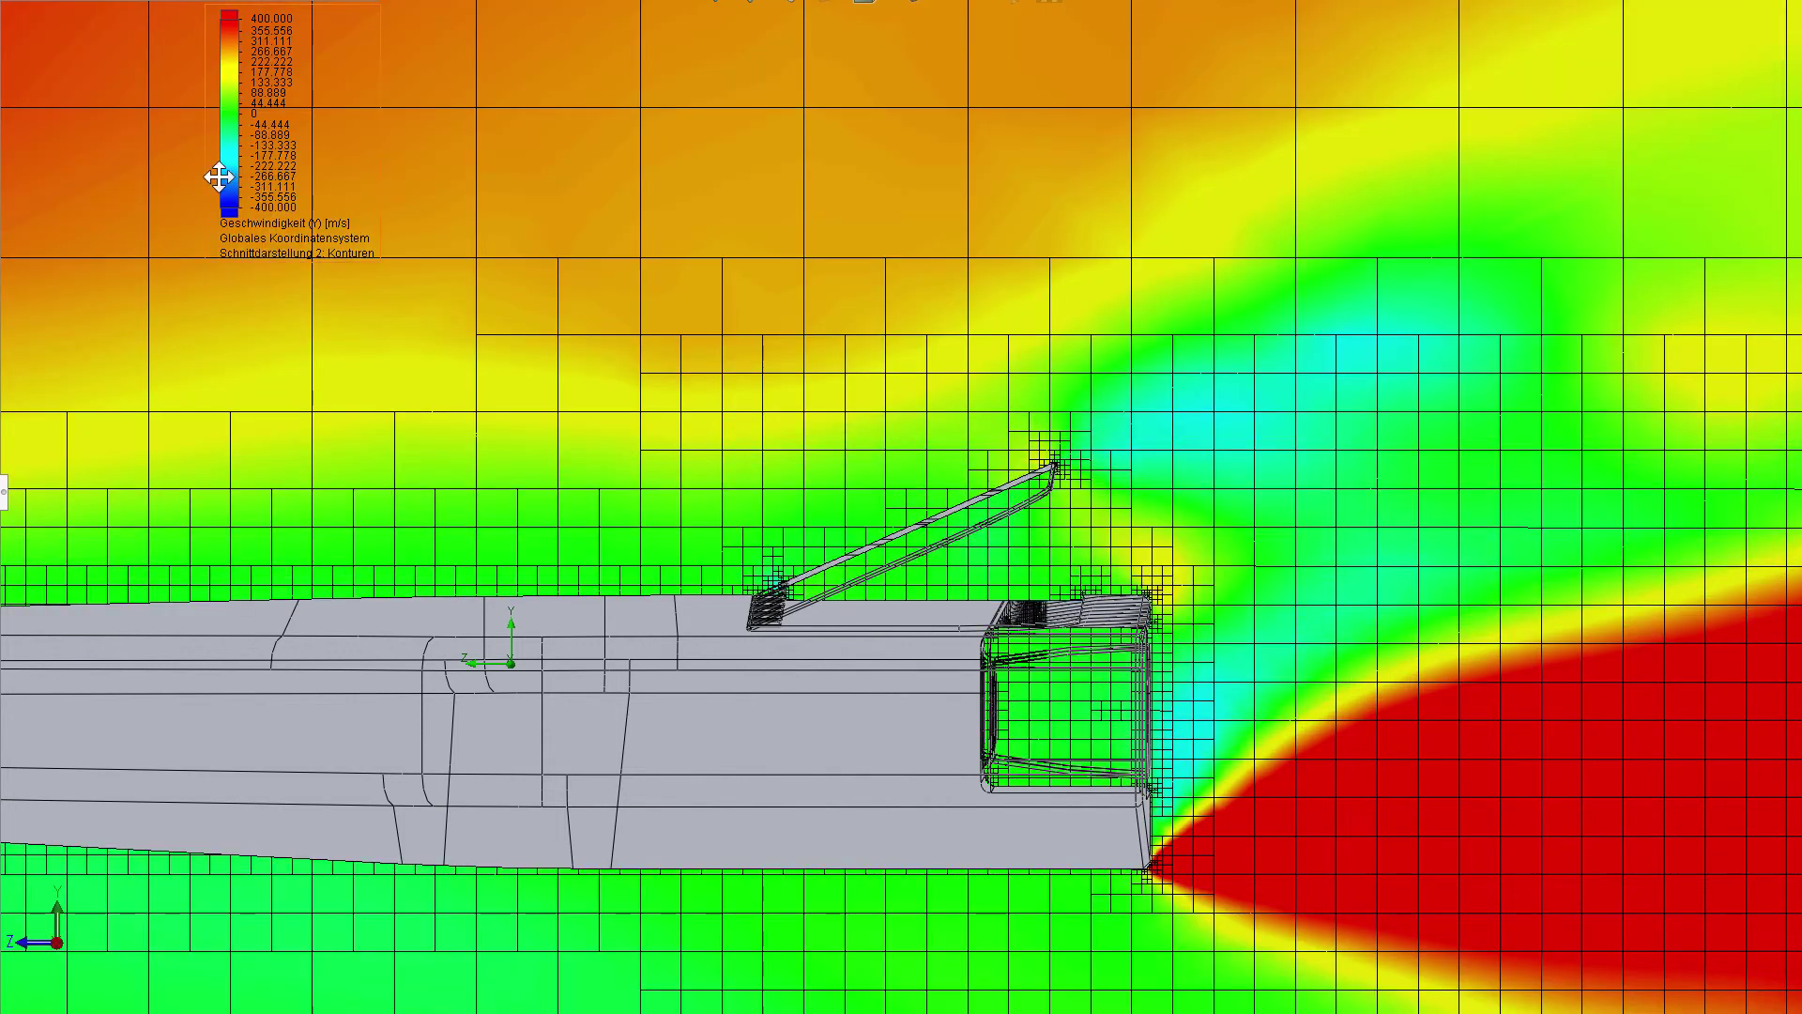
right_click(207, 125)
key(Escape)
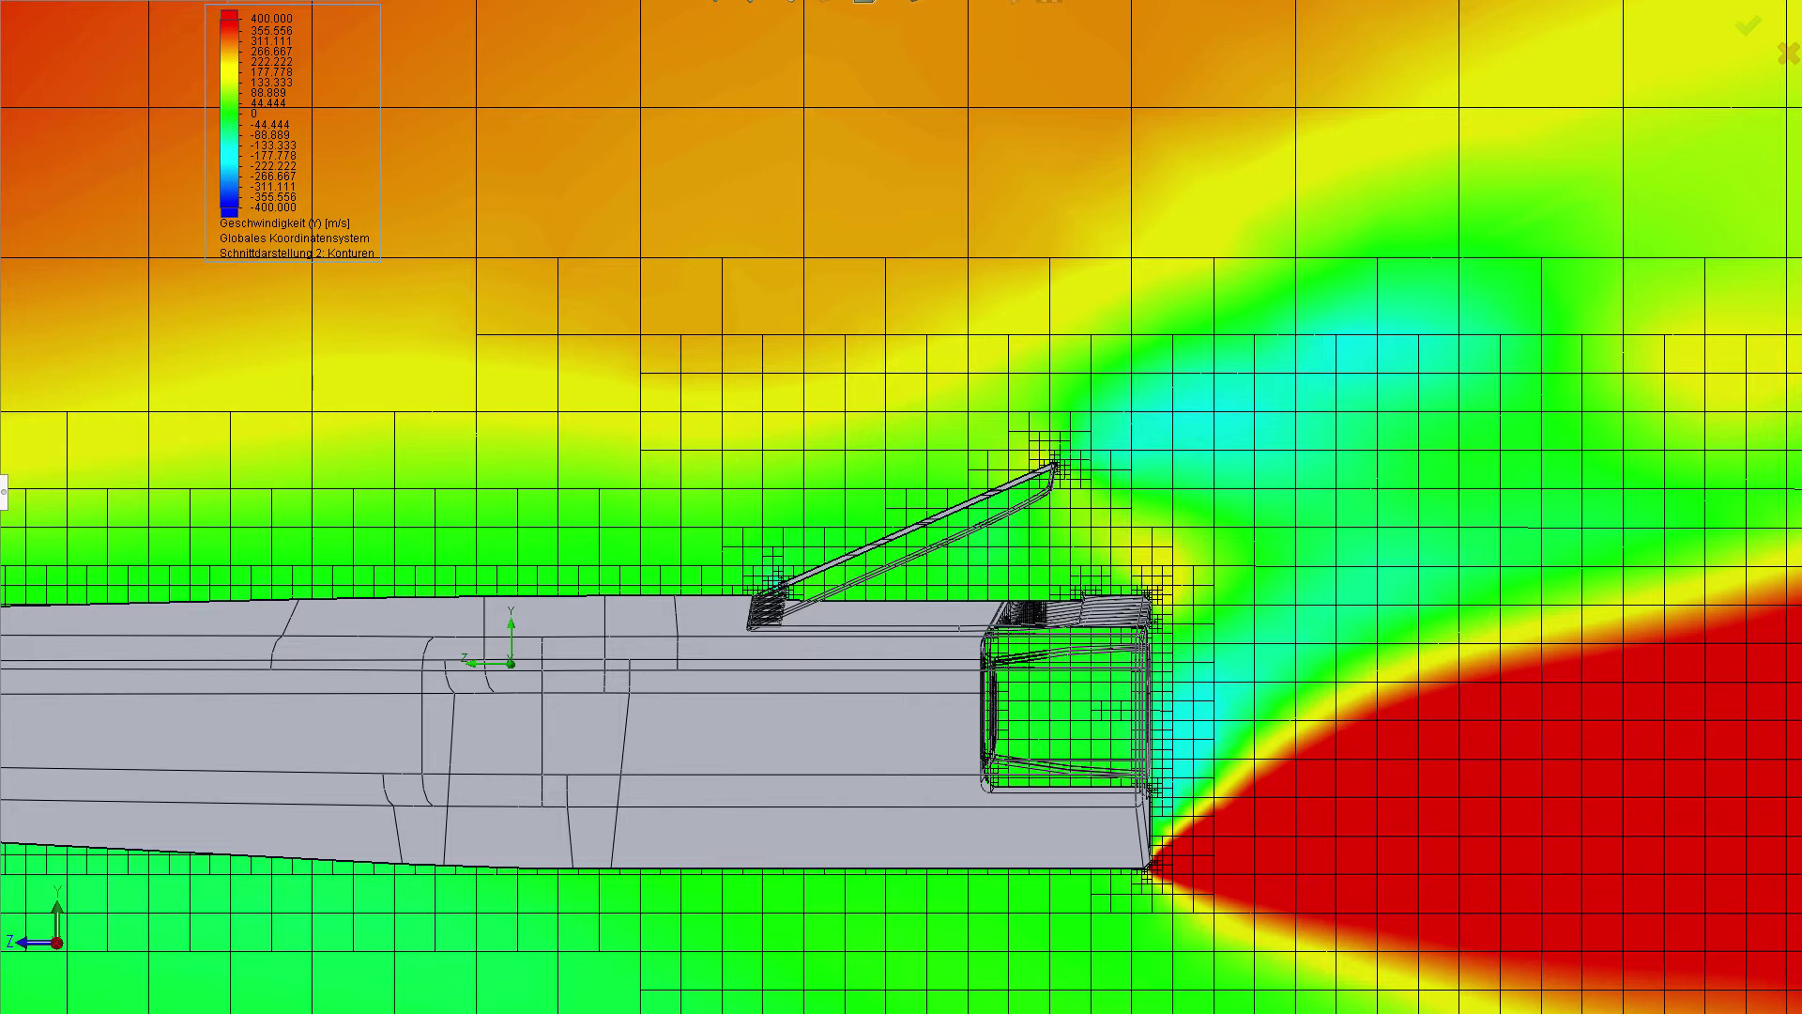
Apply pressure as the tail cut plot's quantity and zoom around the tail.
key(Return)
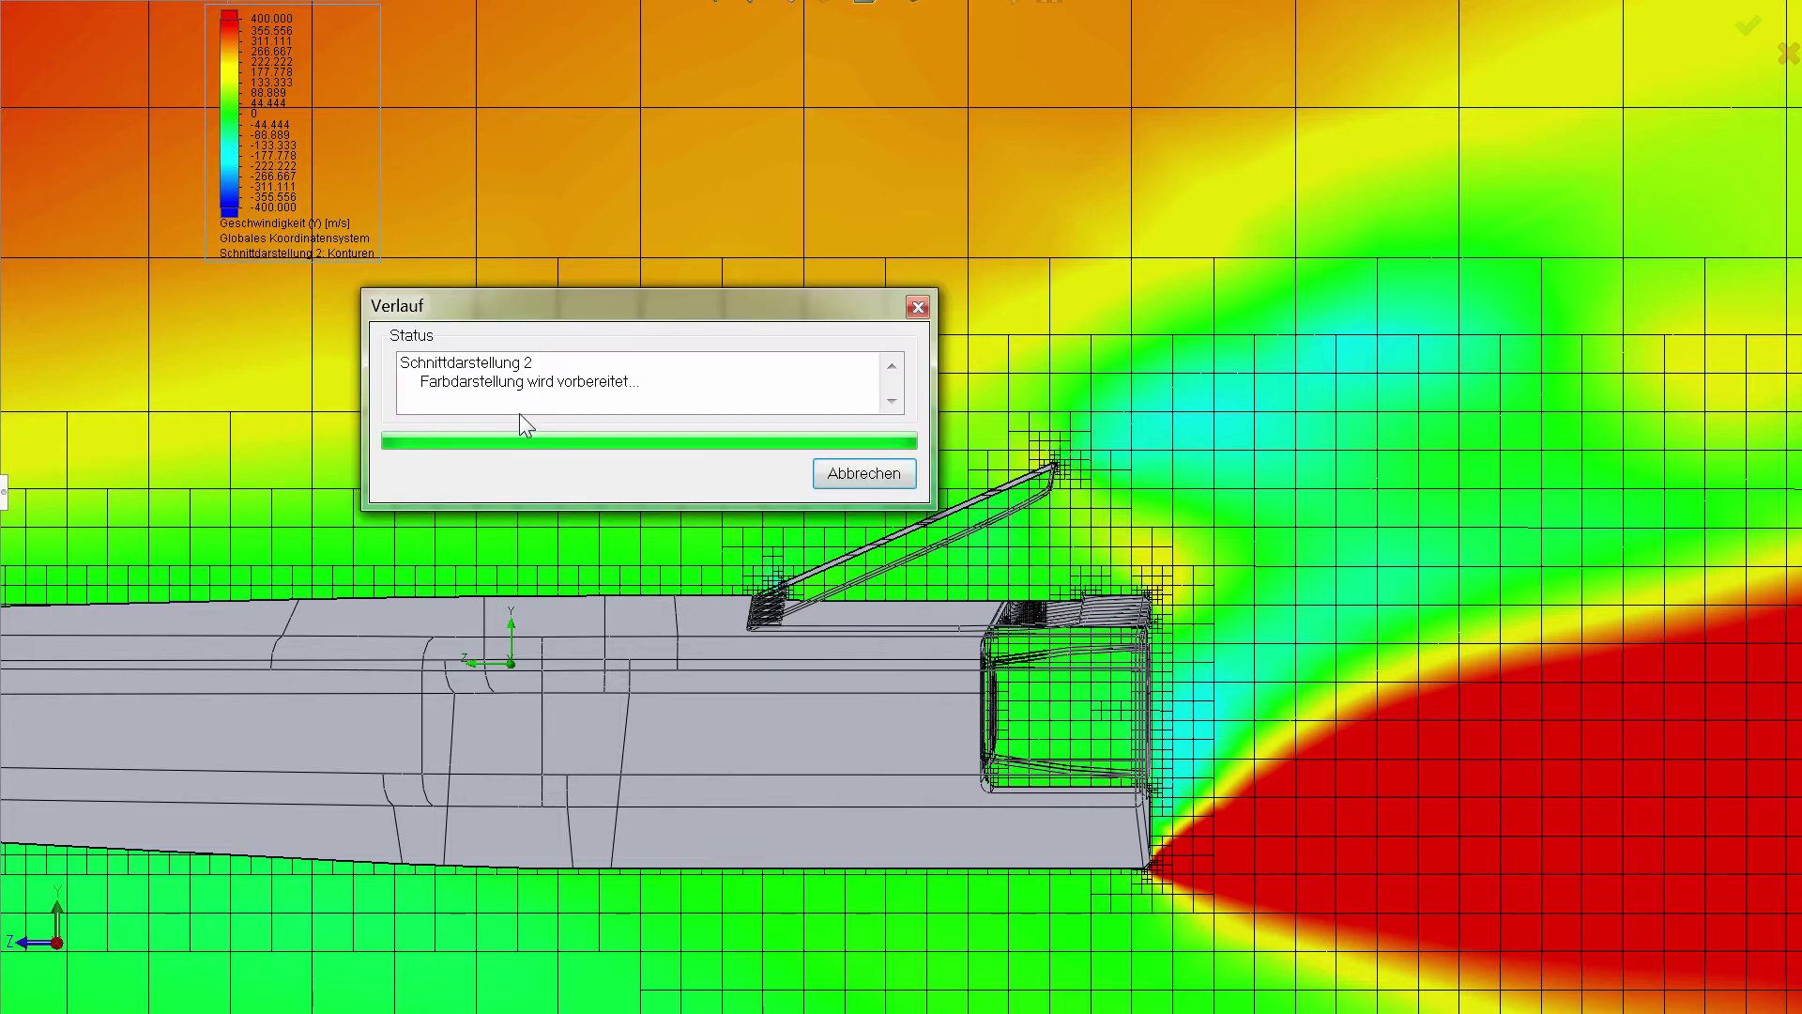
scroll(503, 475, up, 2)
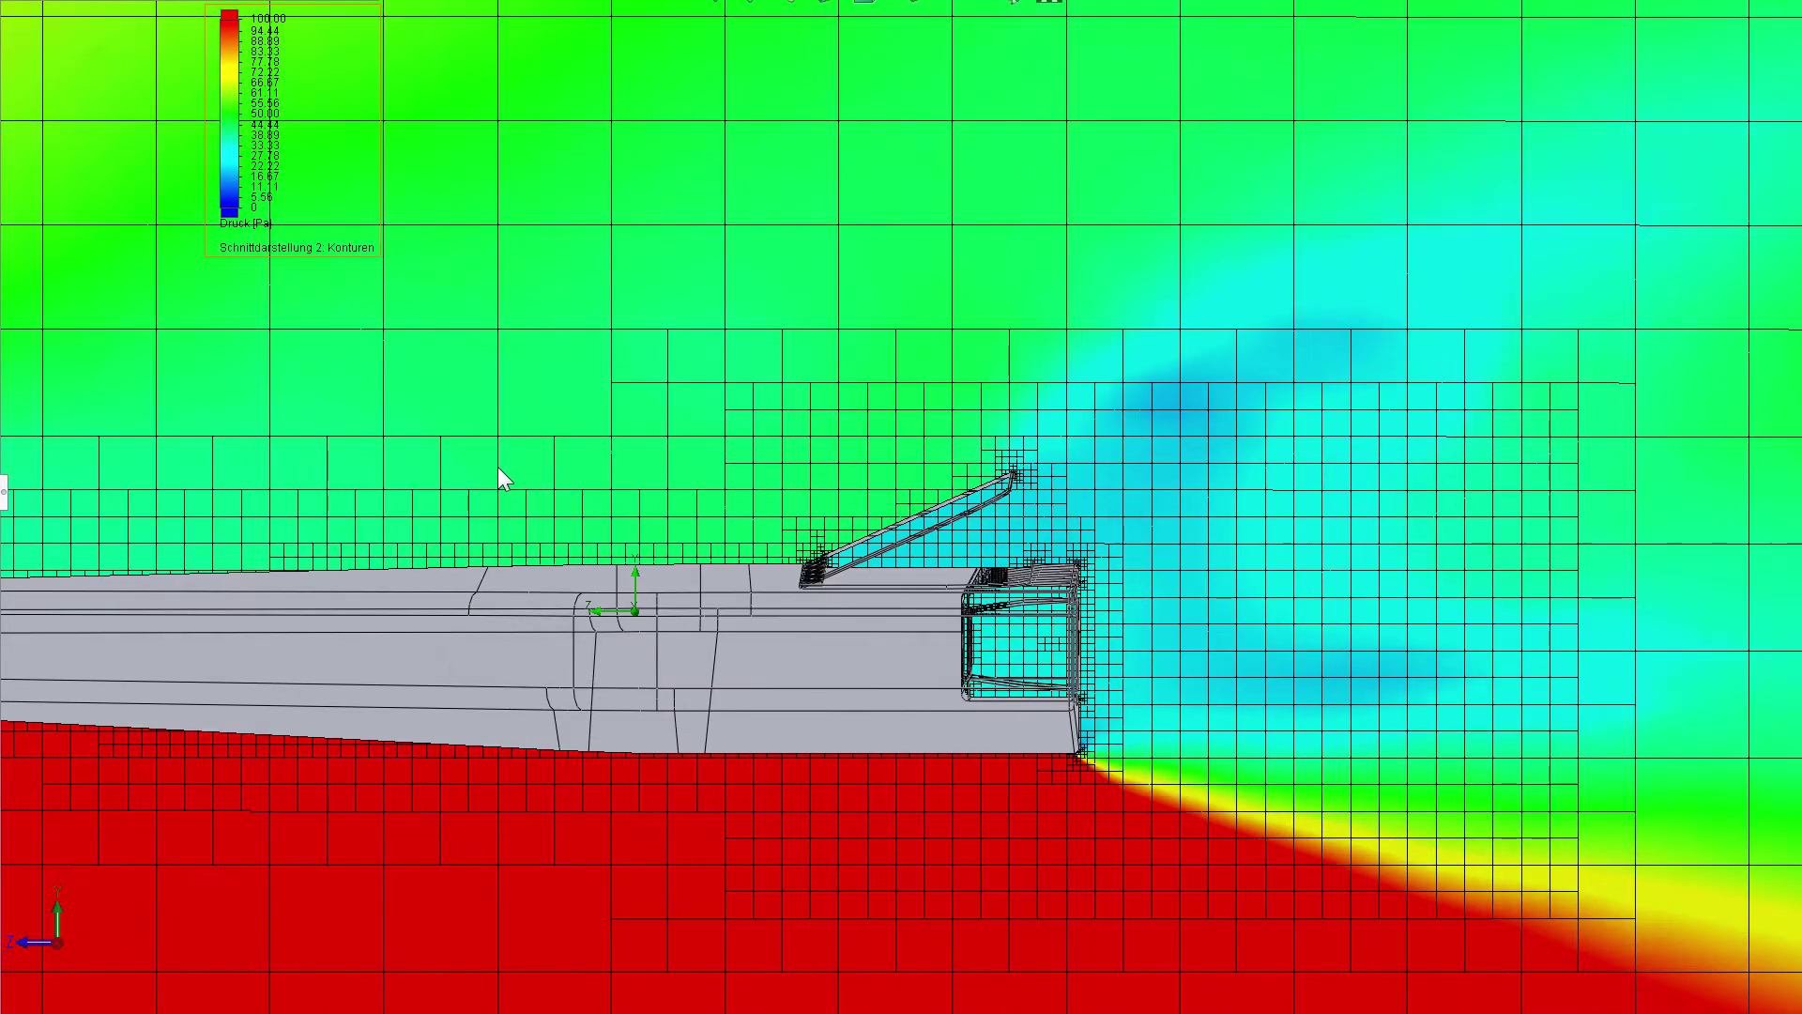
scroll(511, 475, up, 1)
scroll(655, 471, up, 1)
scroll(774, 515, up, 1)
scroll(808, 497, down, 1)
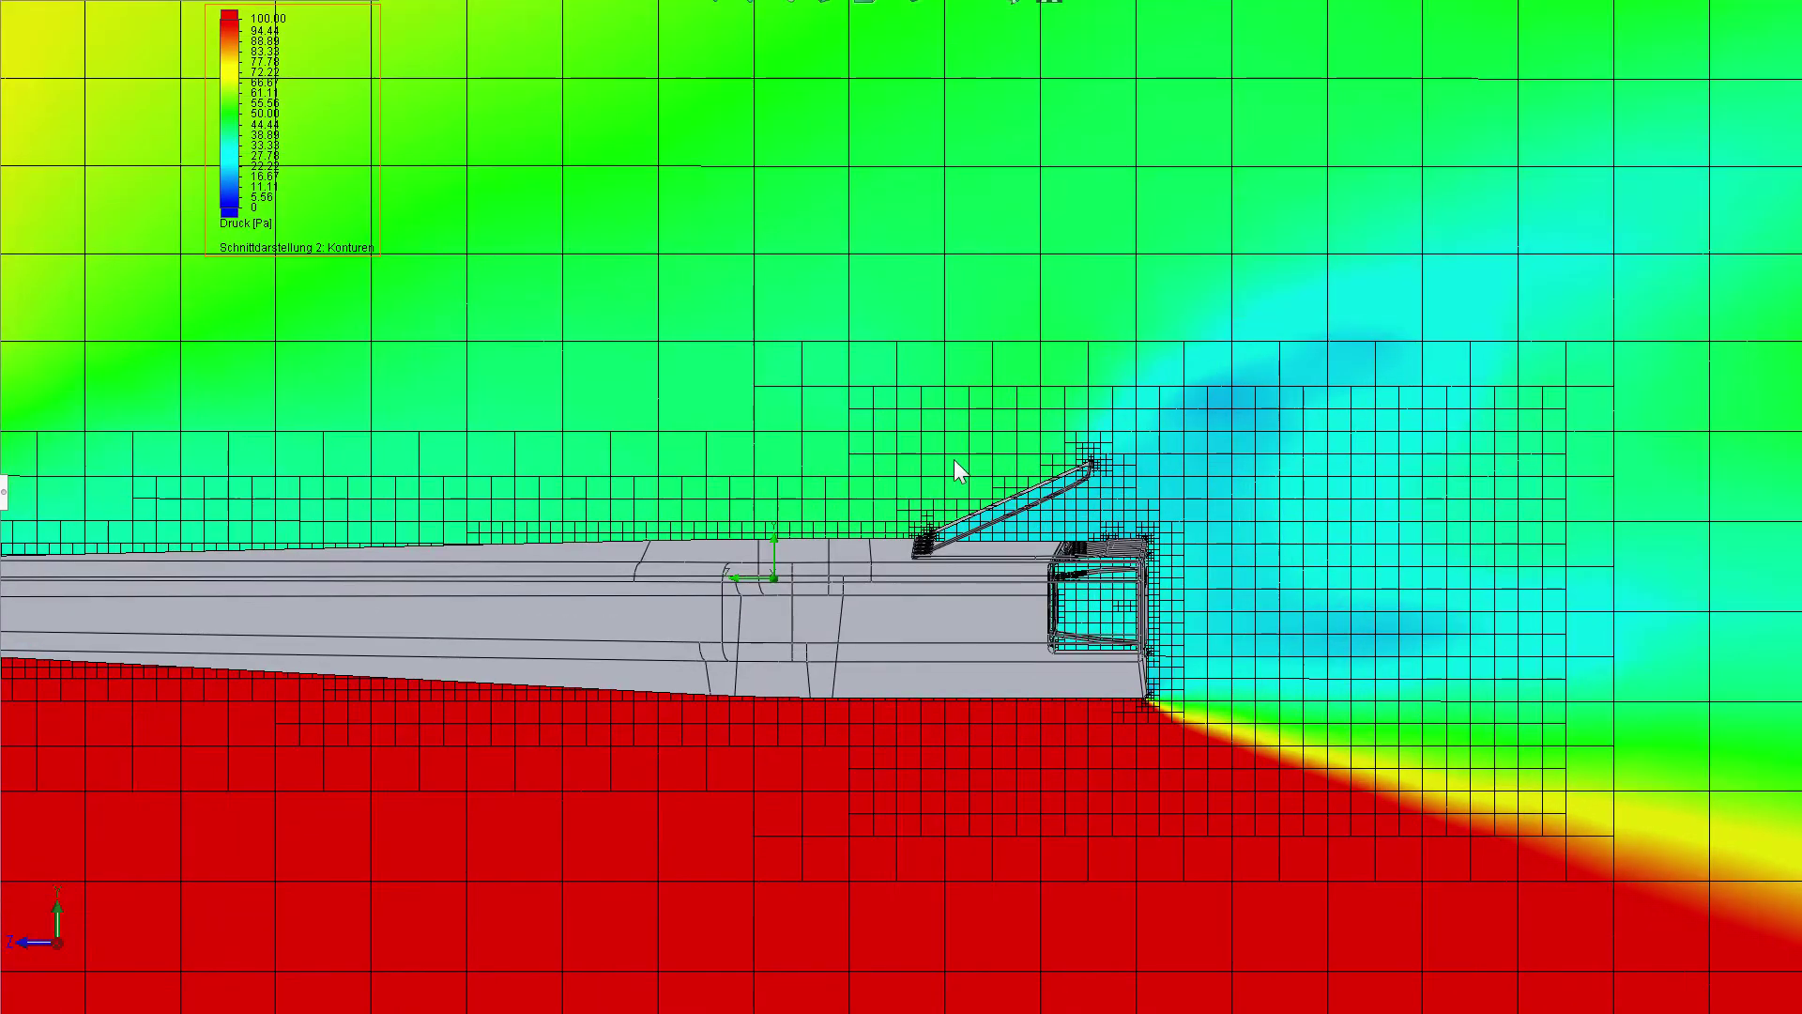
scroll(1102, 466, down, 2)
scroll(1079, 460, down, 2)
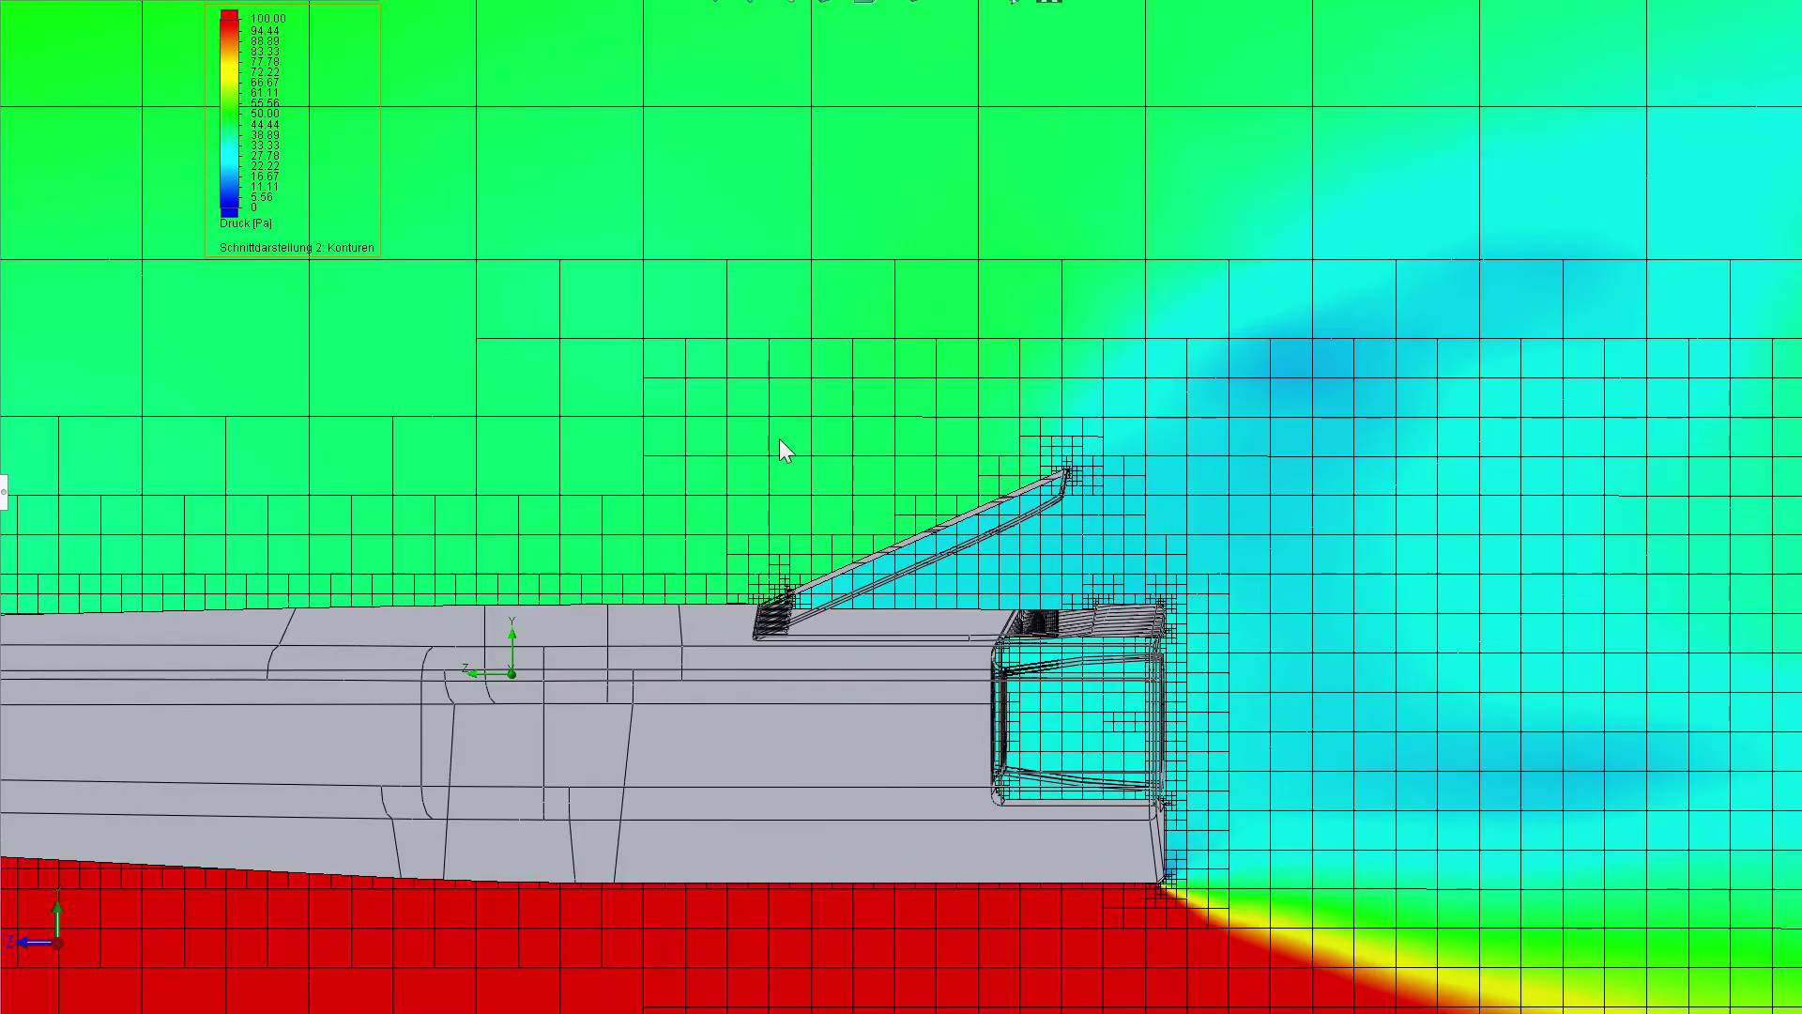
Switch the legend's parameter to Temperatur with the minimum raised to about 1700 K.
click(246, 165)
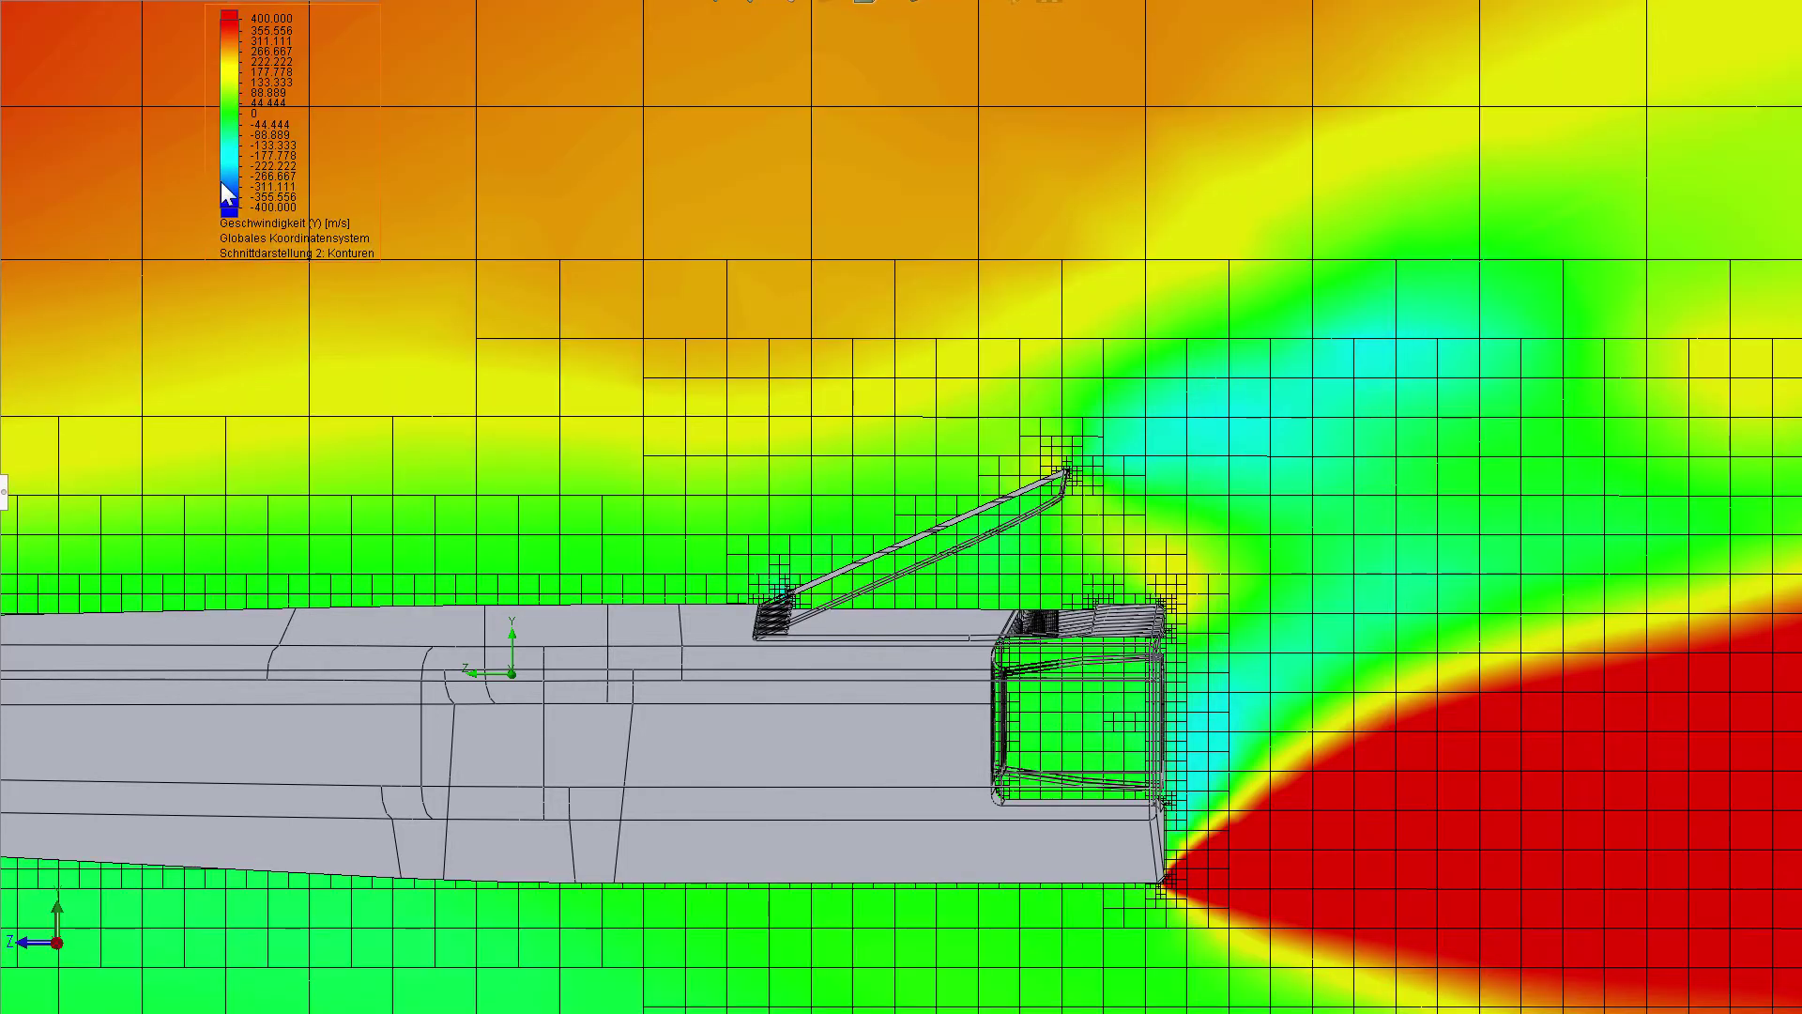
right_click(236, 187)
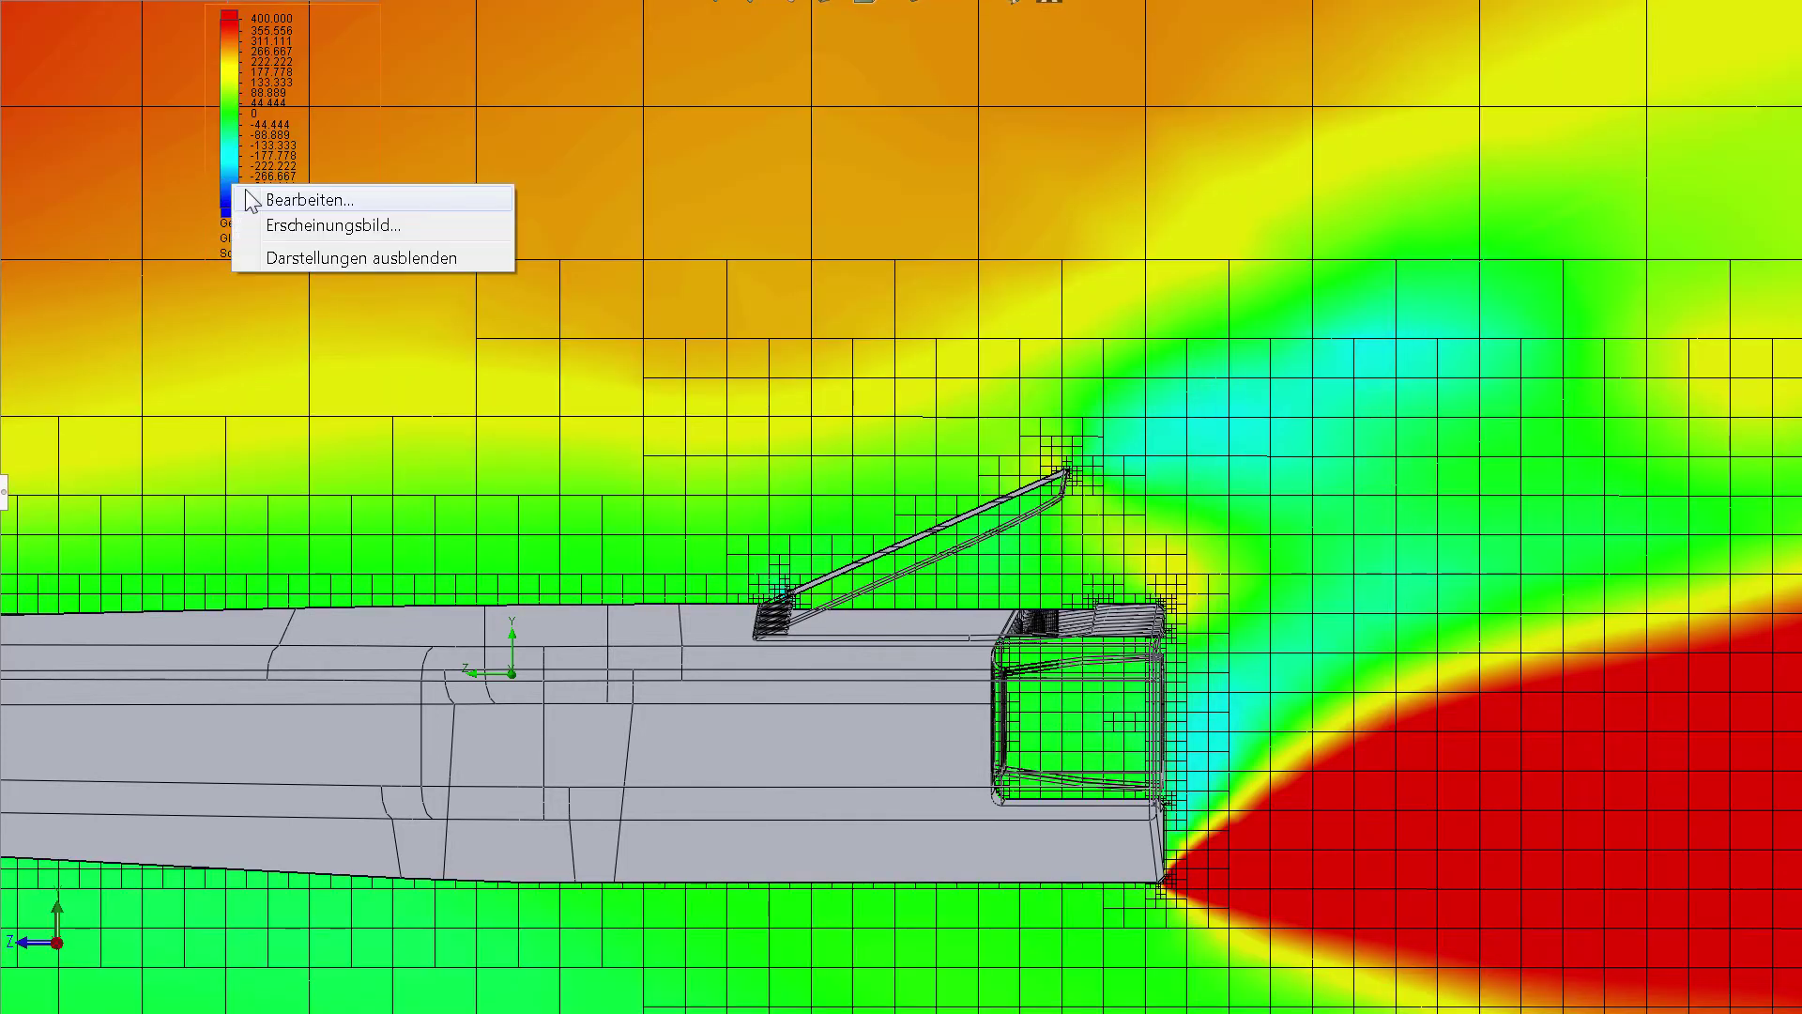
click(310, 199)
scroll(910, 497, up, 2)
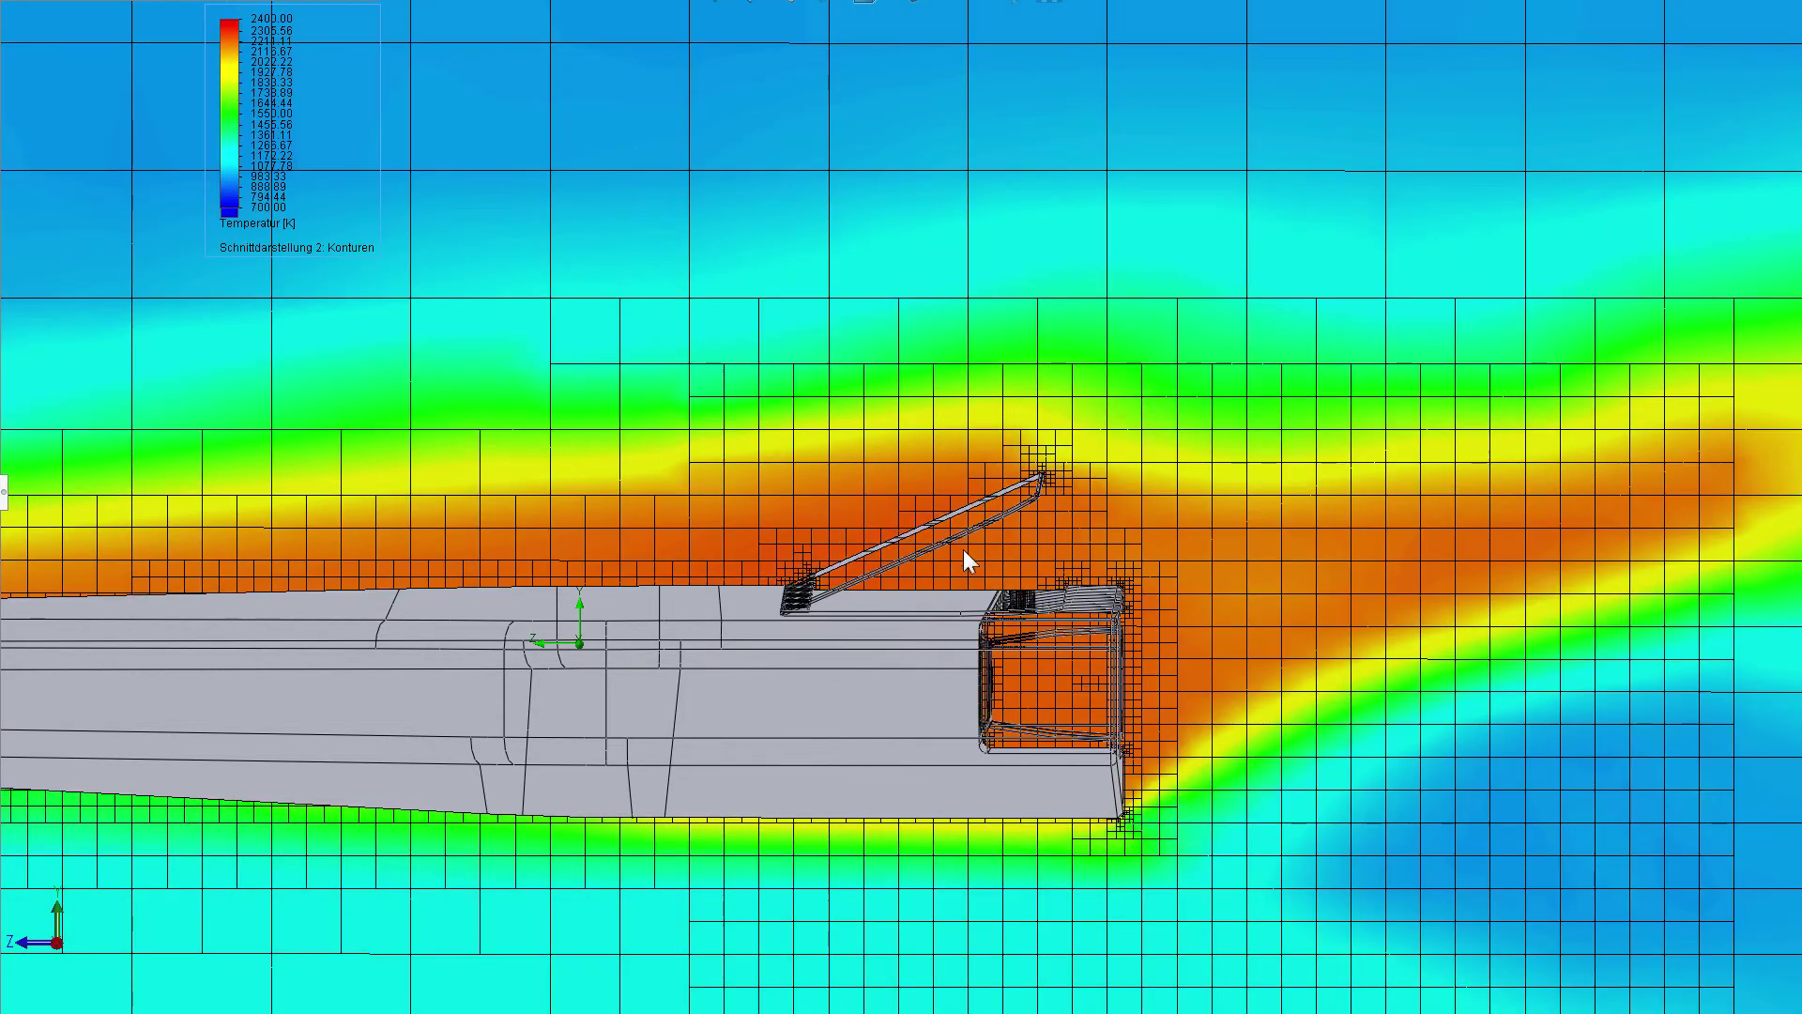
scroll(976, 509, up, 1)
scroll(976, 509, up, 1)
scroll(976, 508, up, 1)
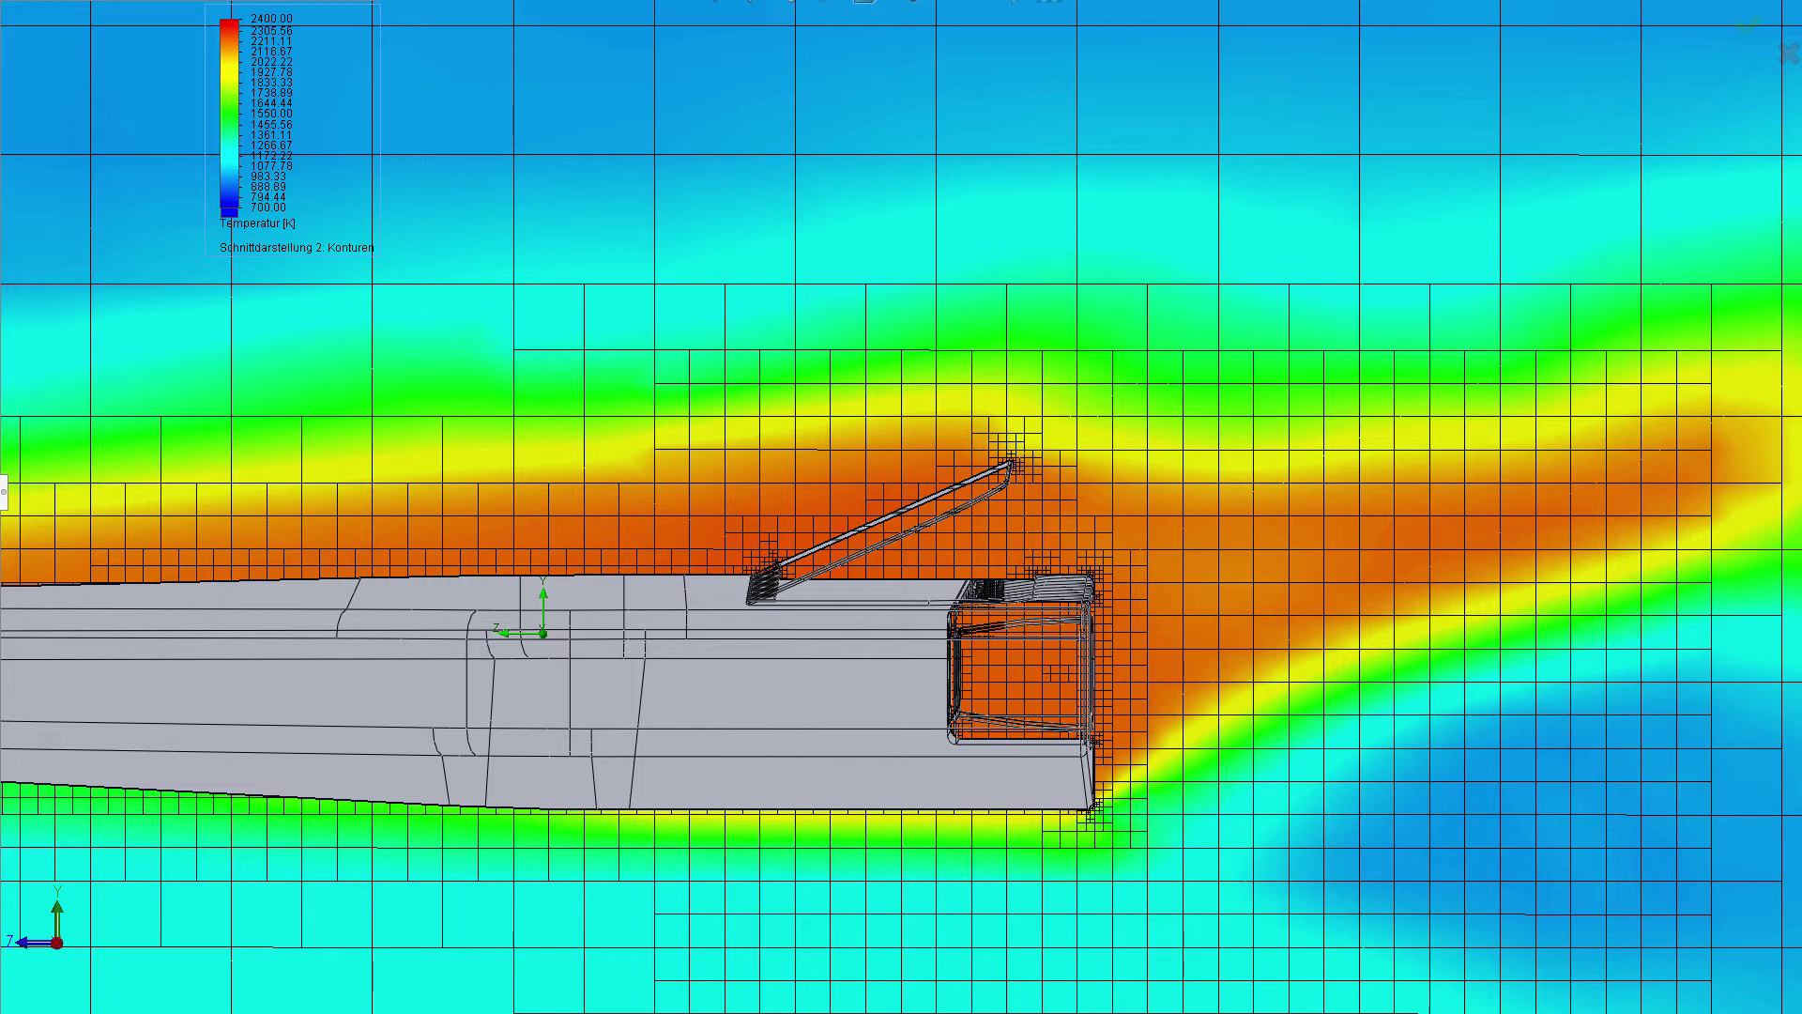
key(Return)
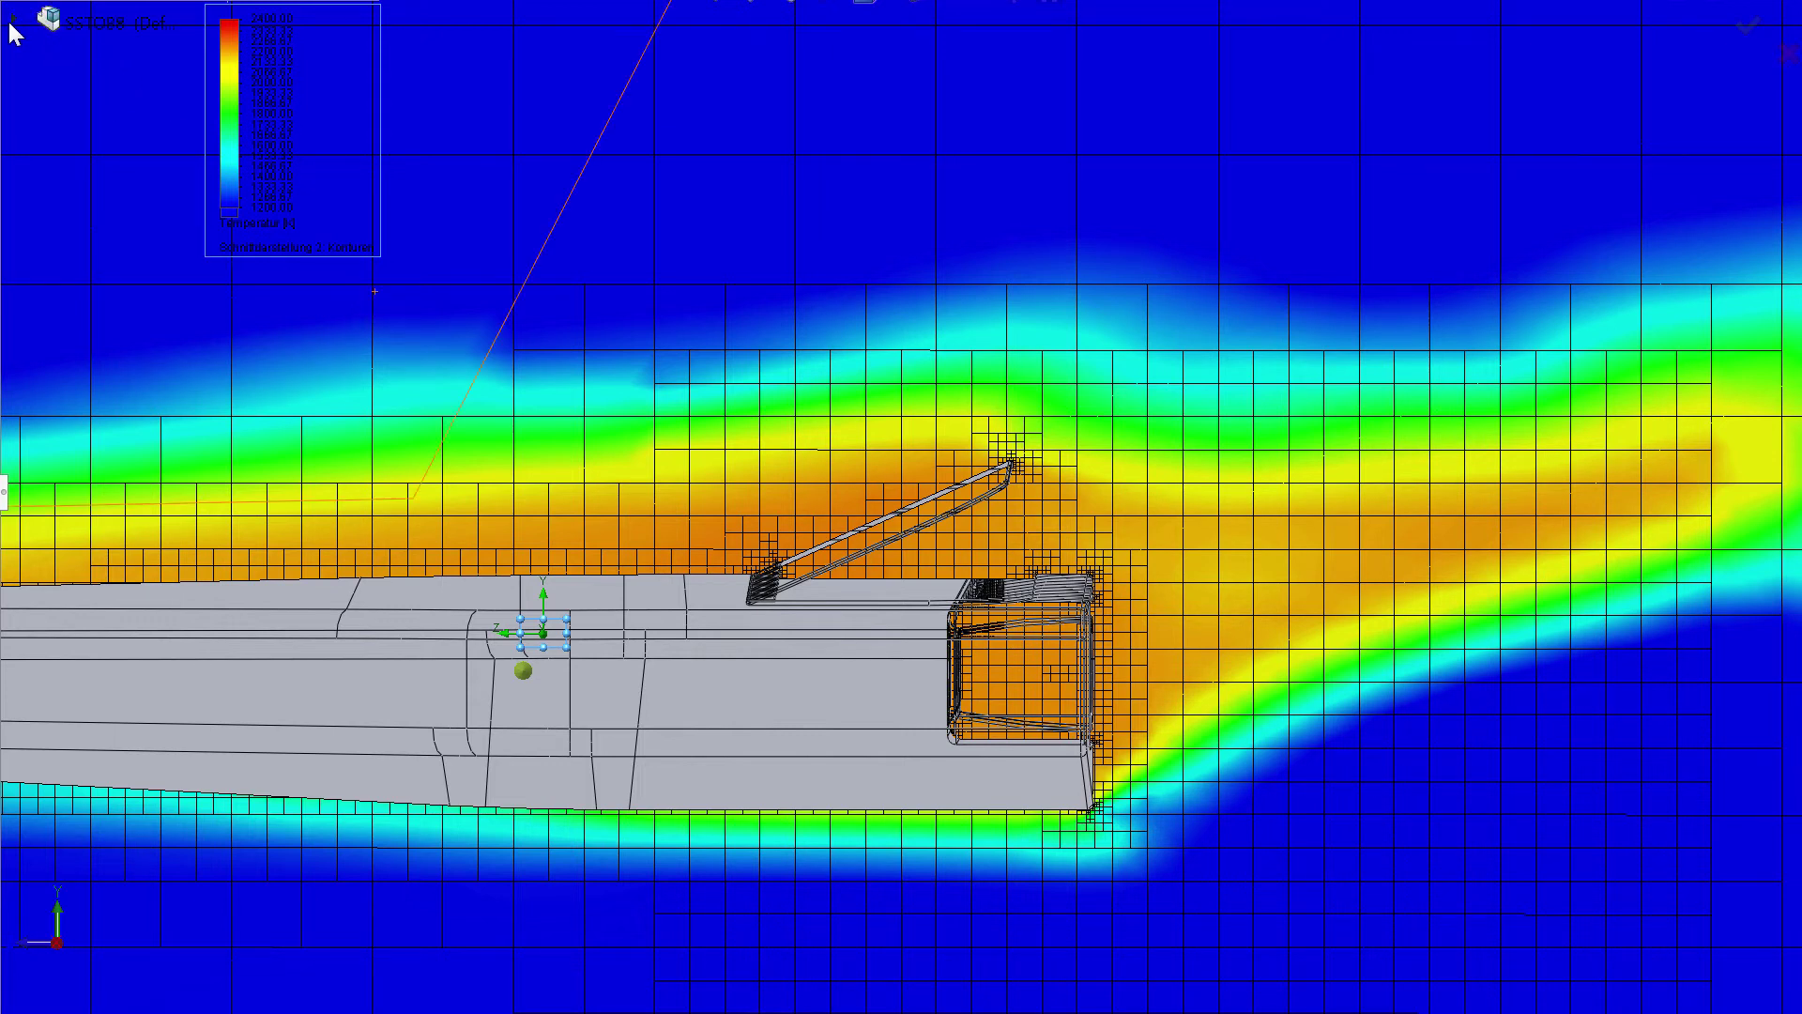
Place the cut plot on the model's top plane.
click(15, 19)
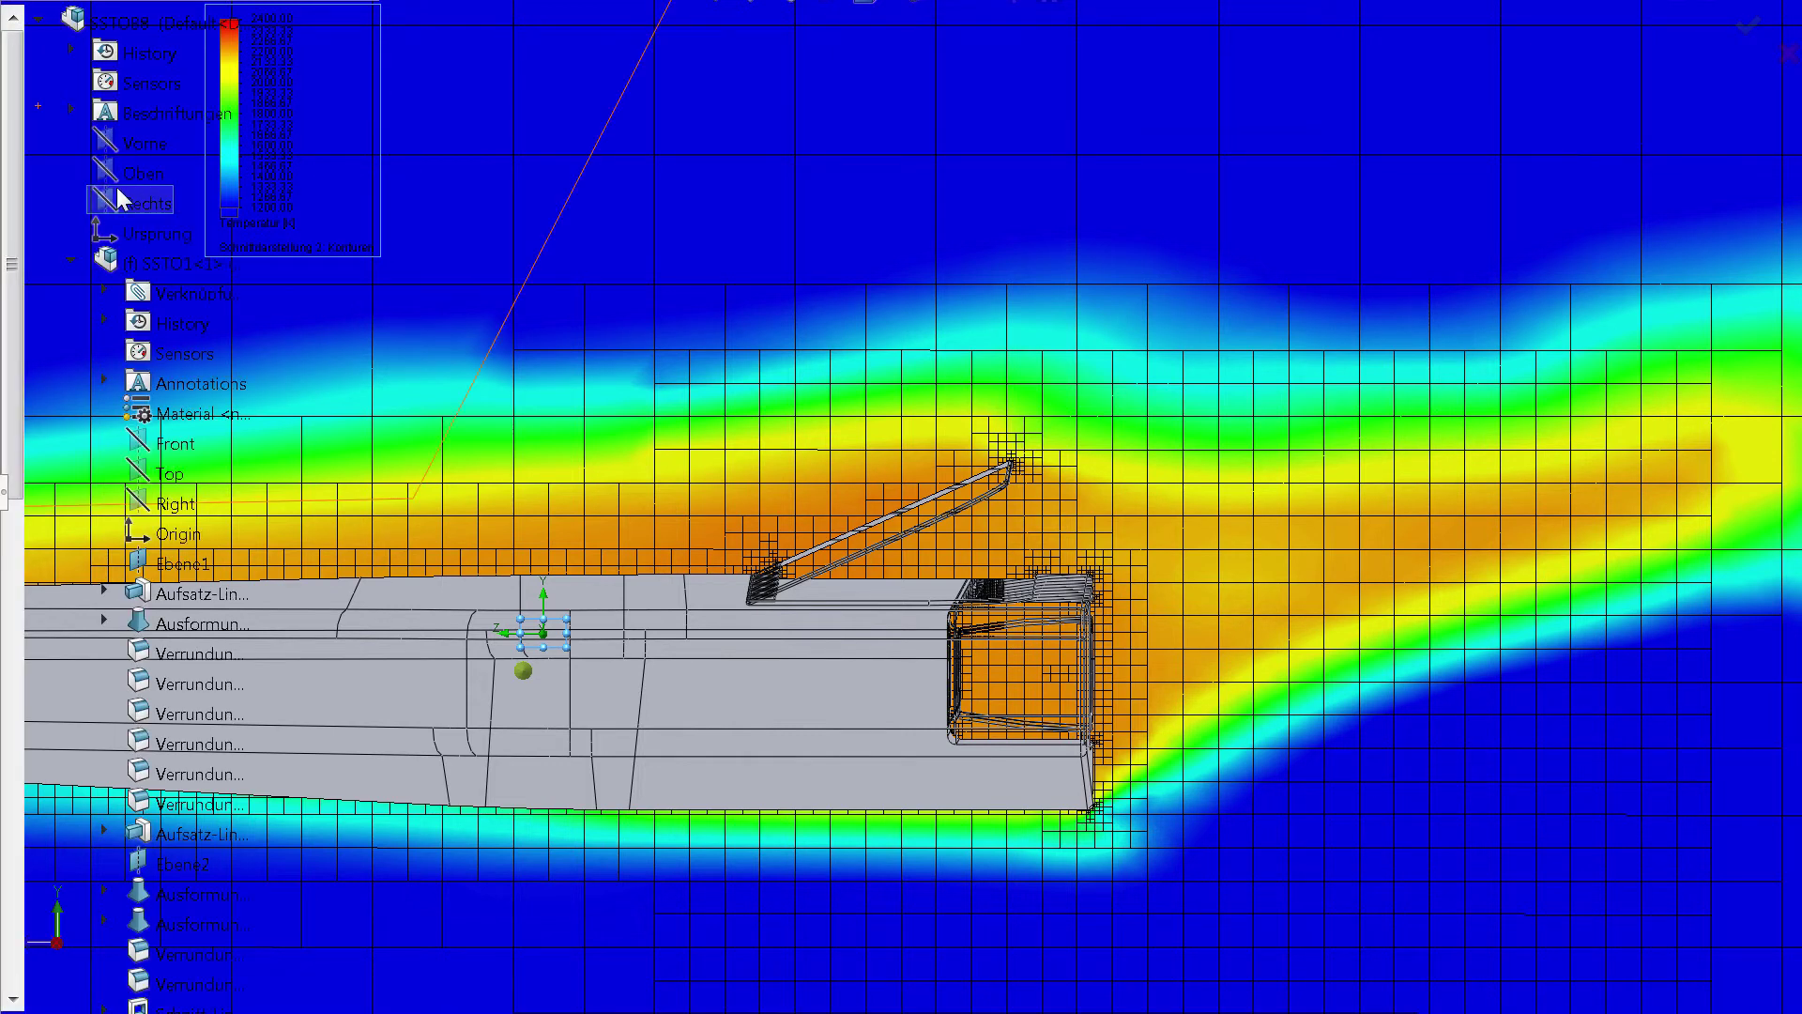
click(136, 173)
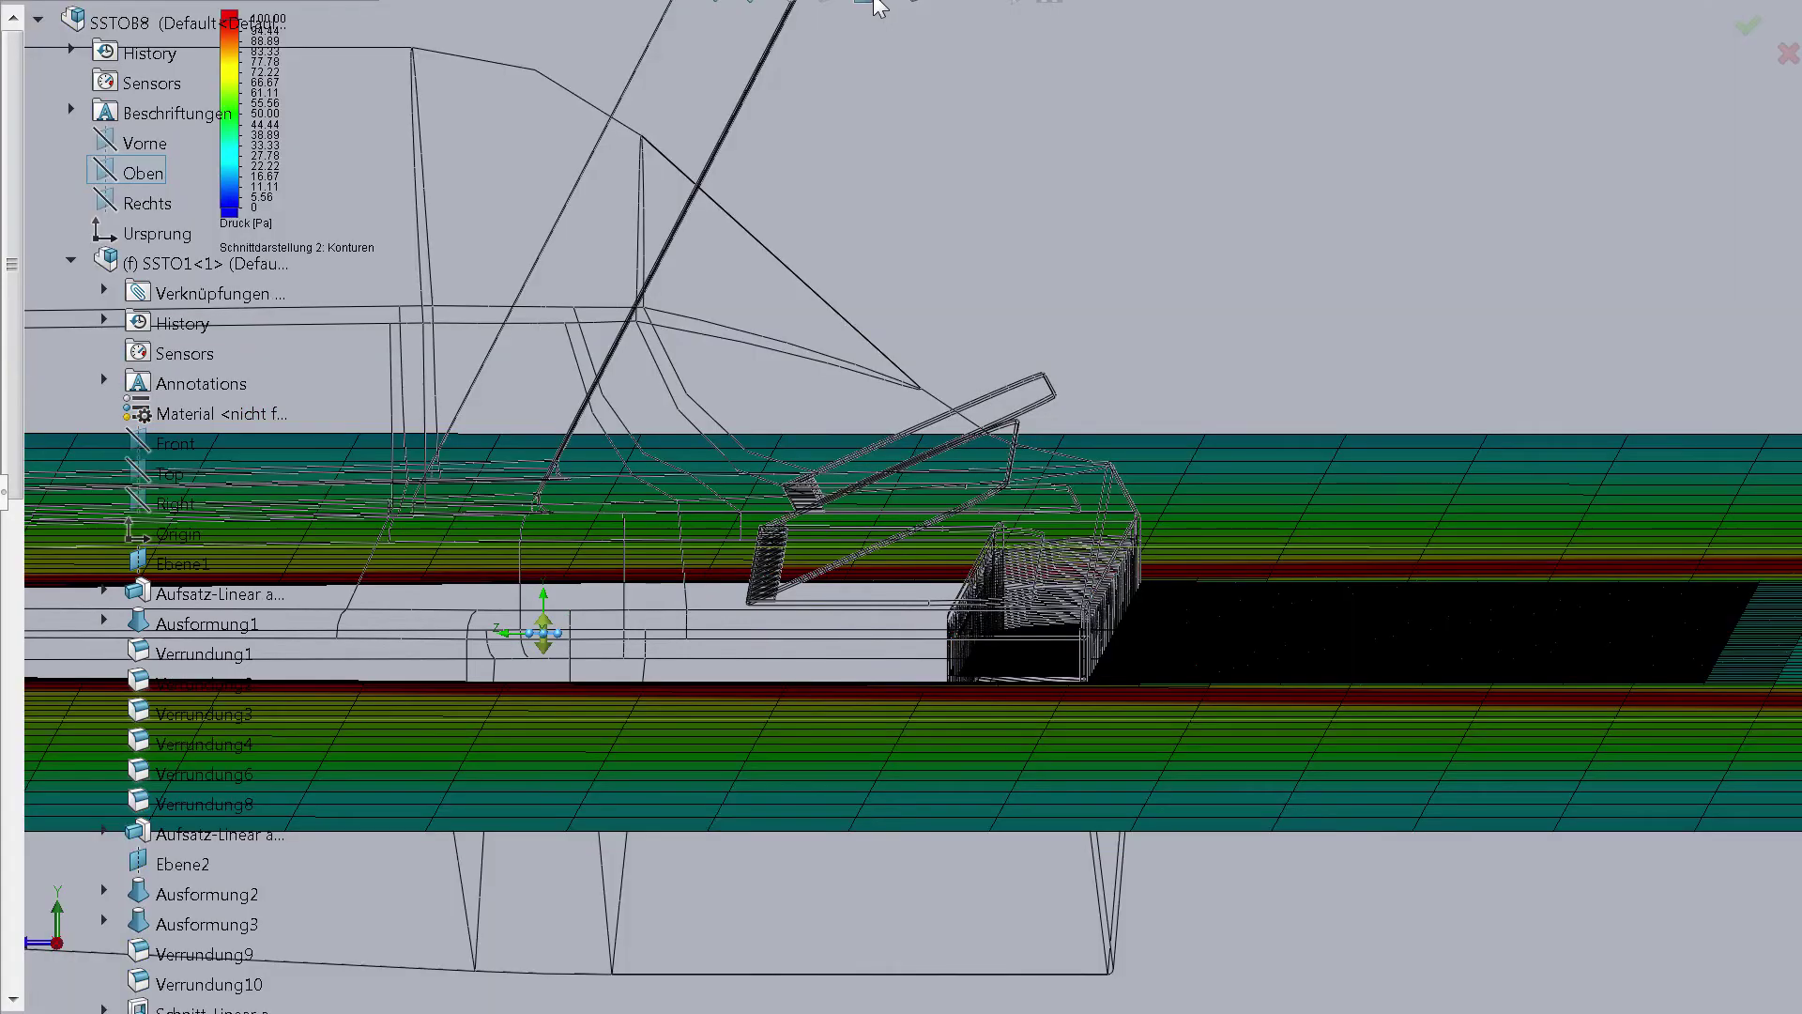
click(875, 8)
View from the top and zoom in on the delta wing's red shock bands.
click(920, 58)
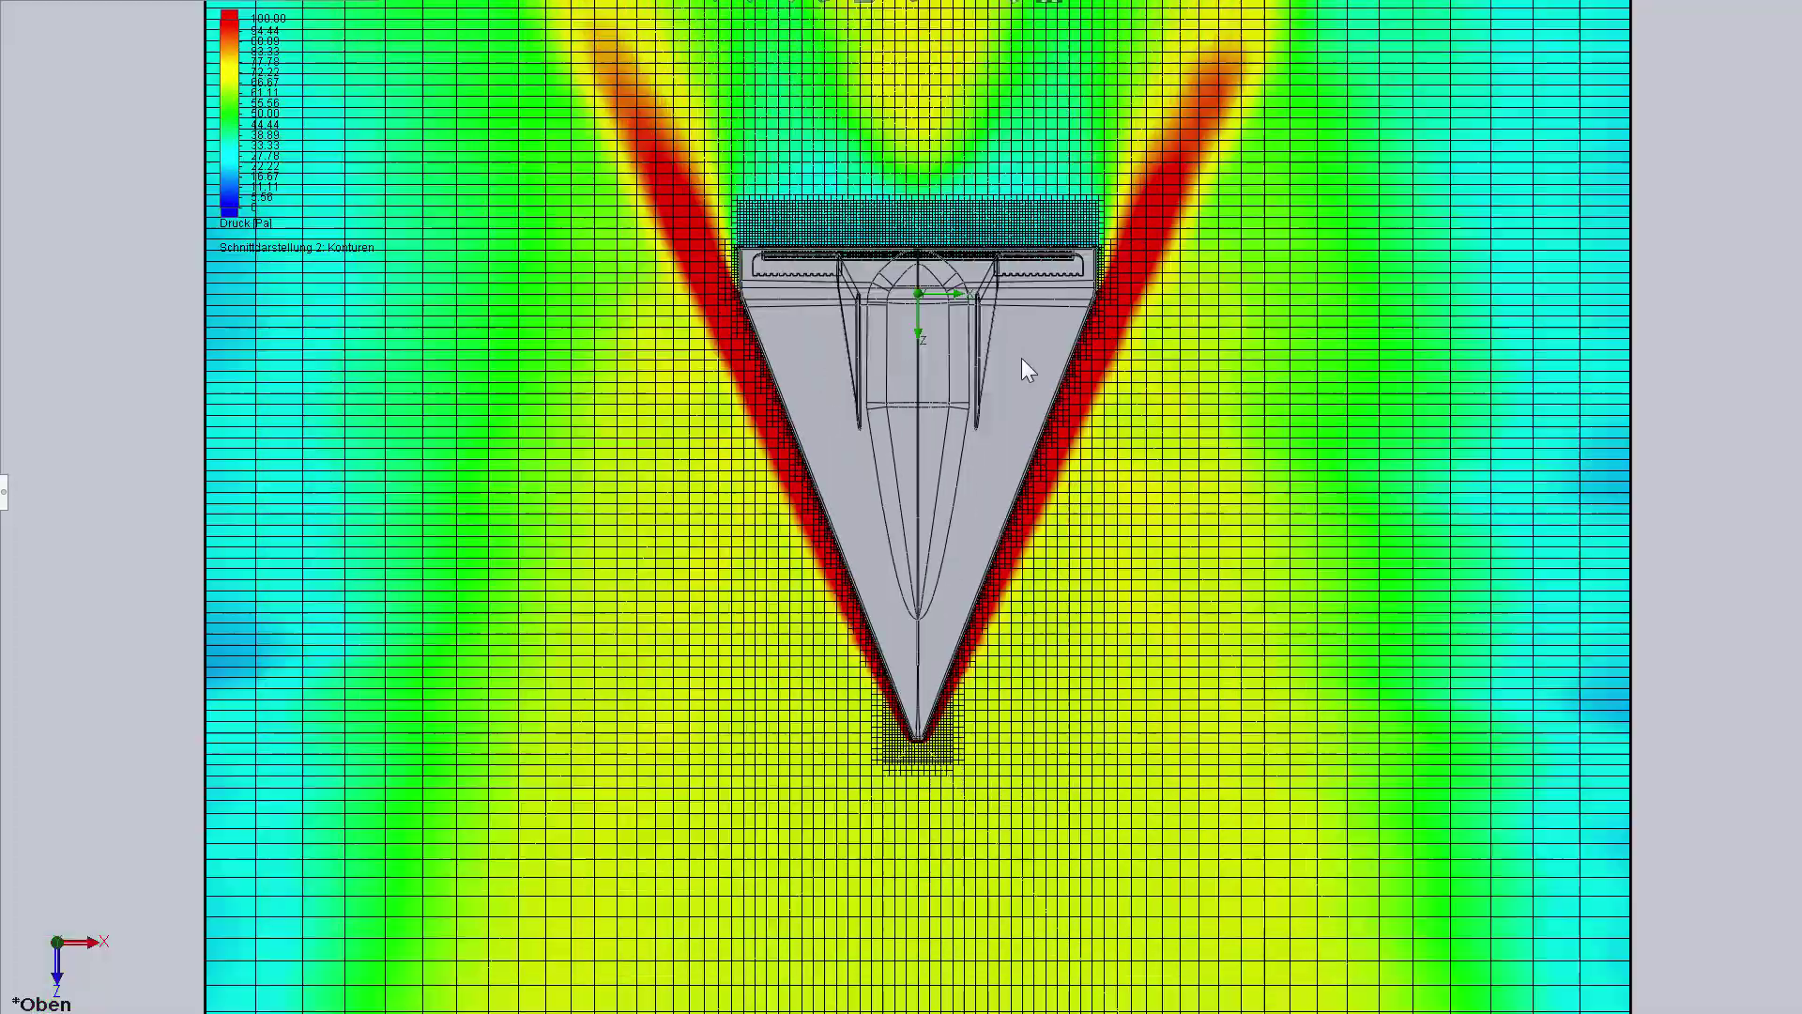
middle_drag(1026, 368, 845, 469)
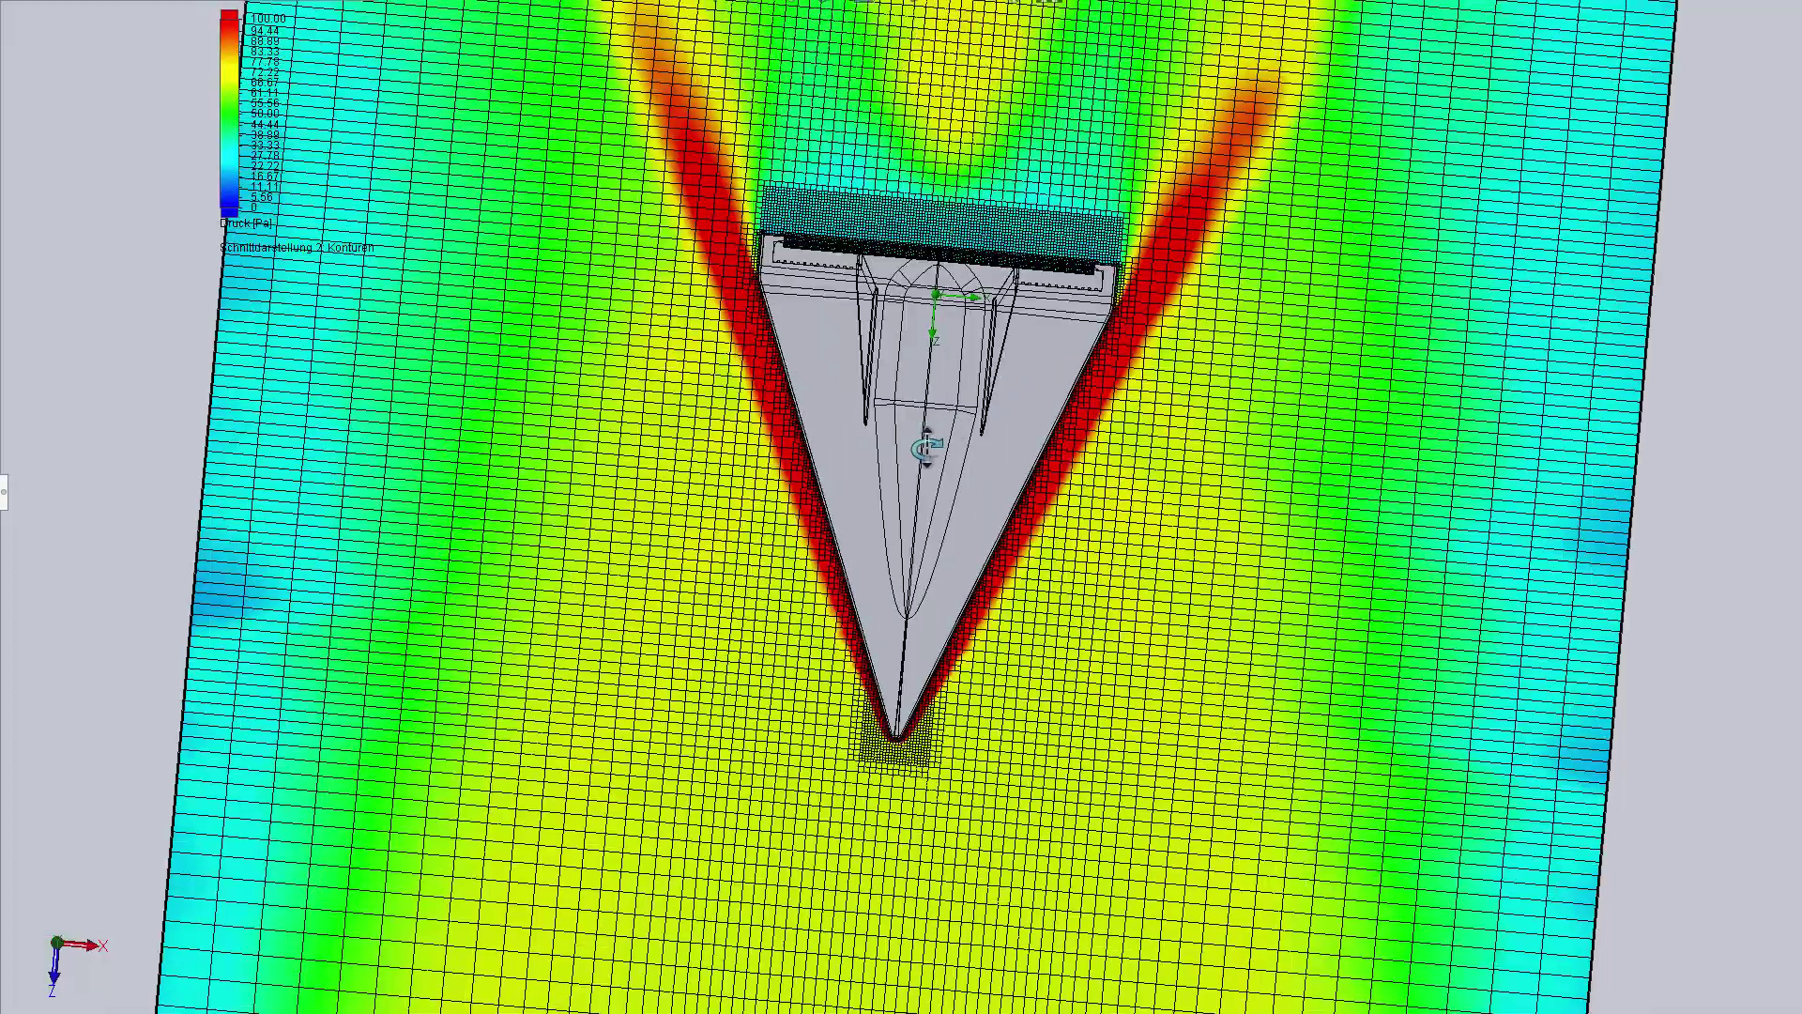
key(ctrl+5)
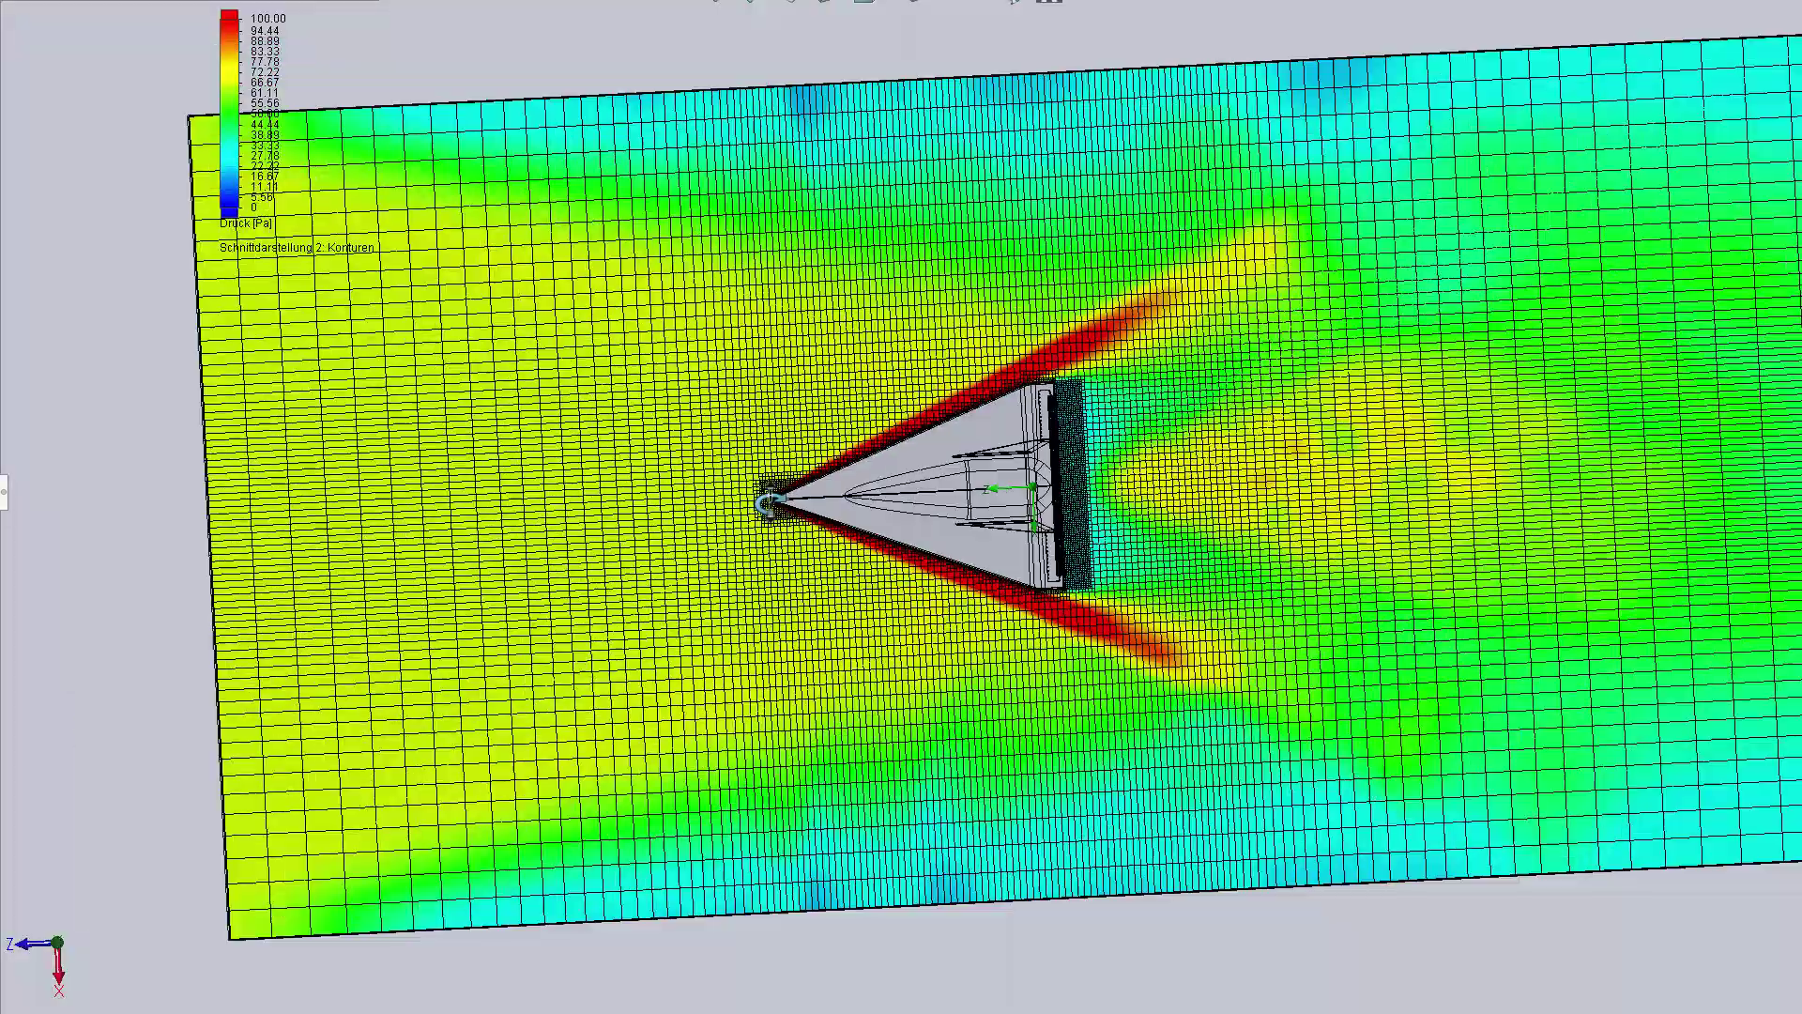
scroll(1068, 458, up, 3)
scroll(1113, 460, up, 1)
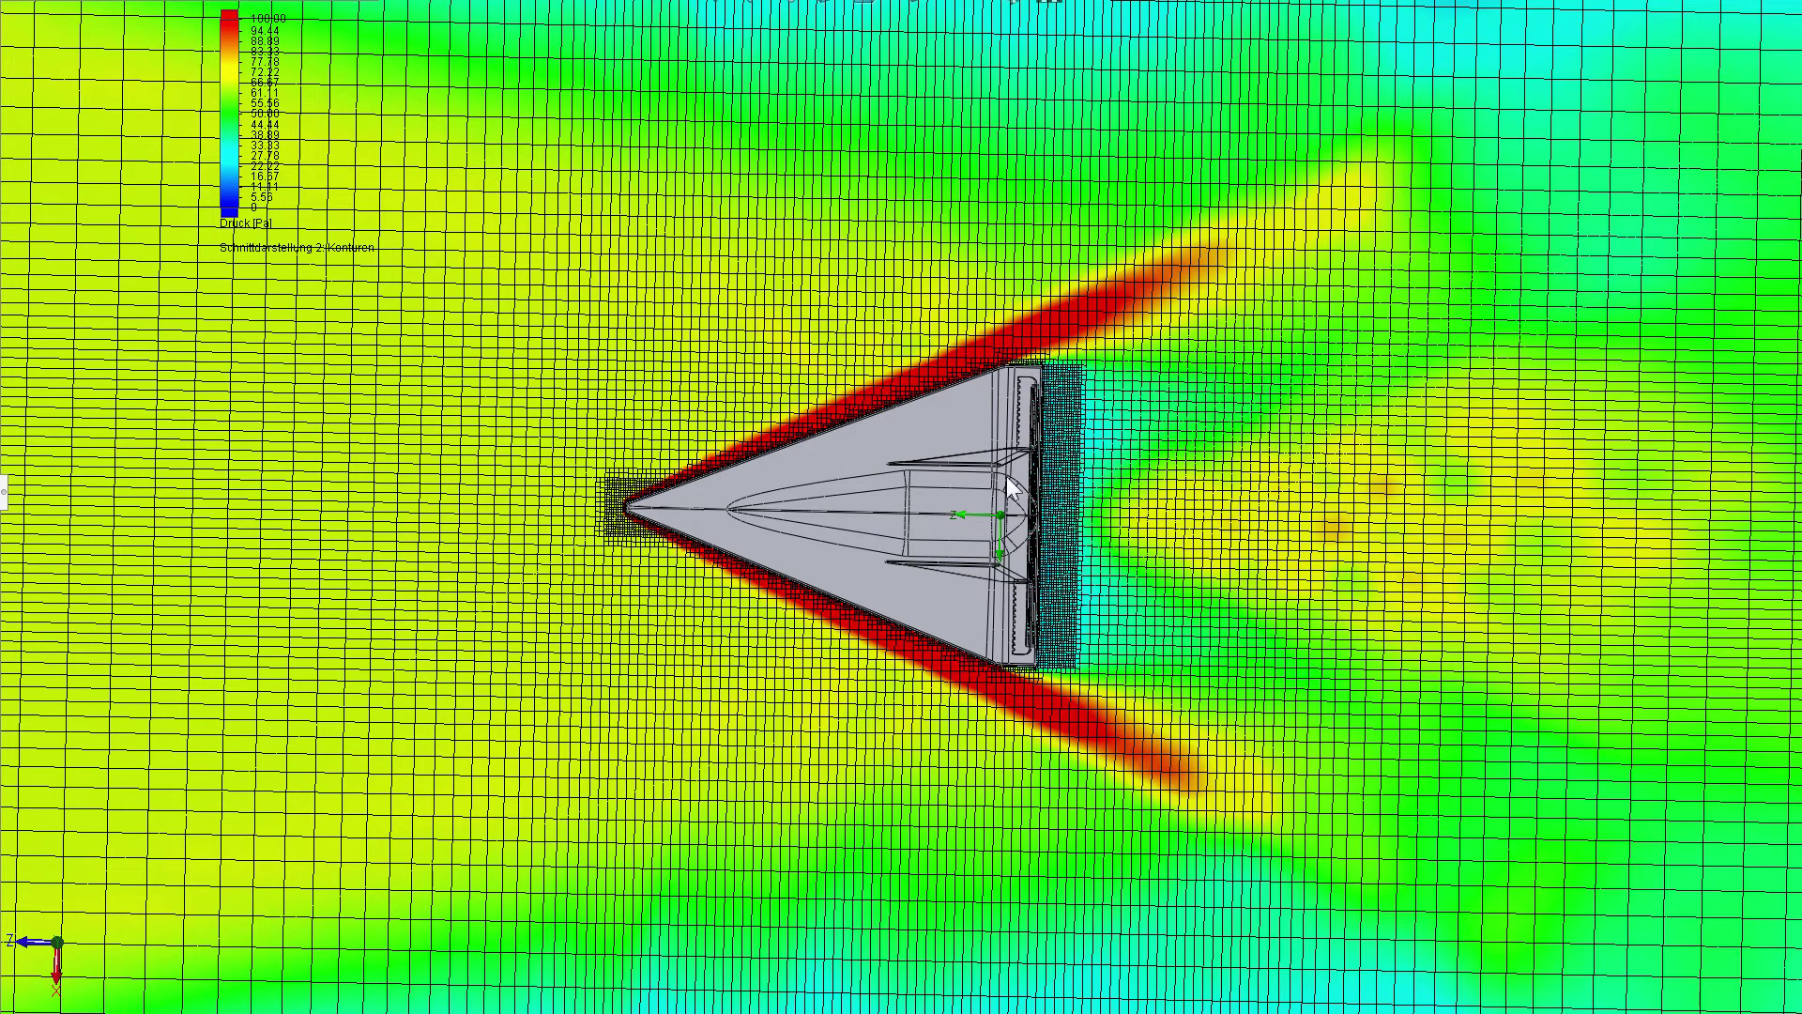
scroll(656, 536, up, 1)
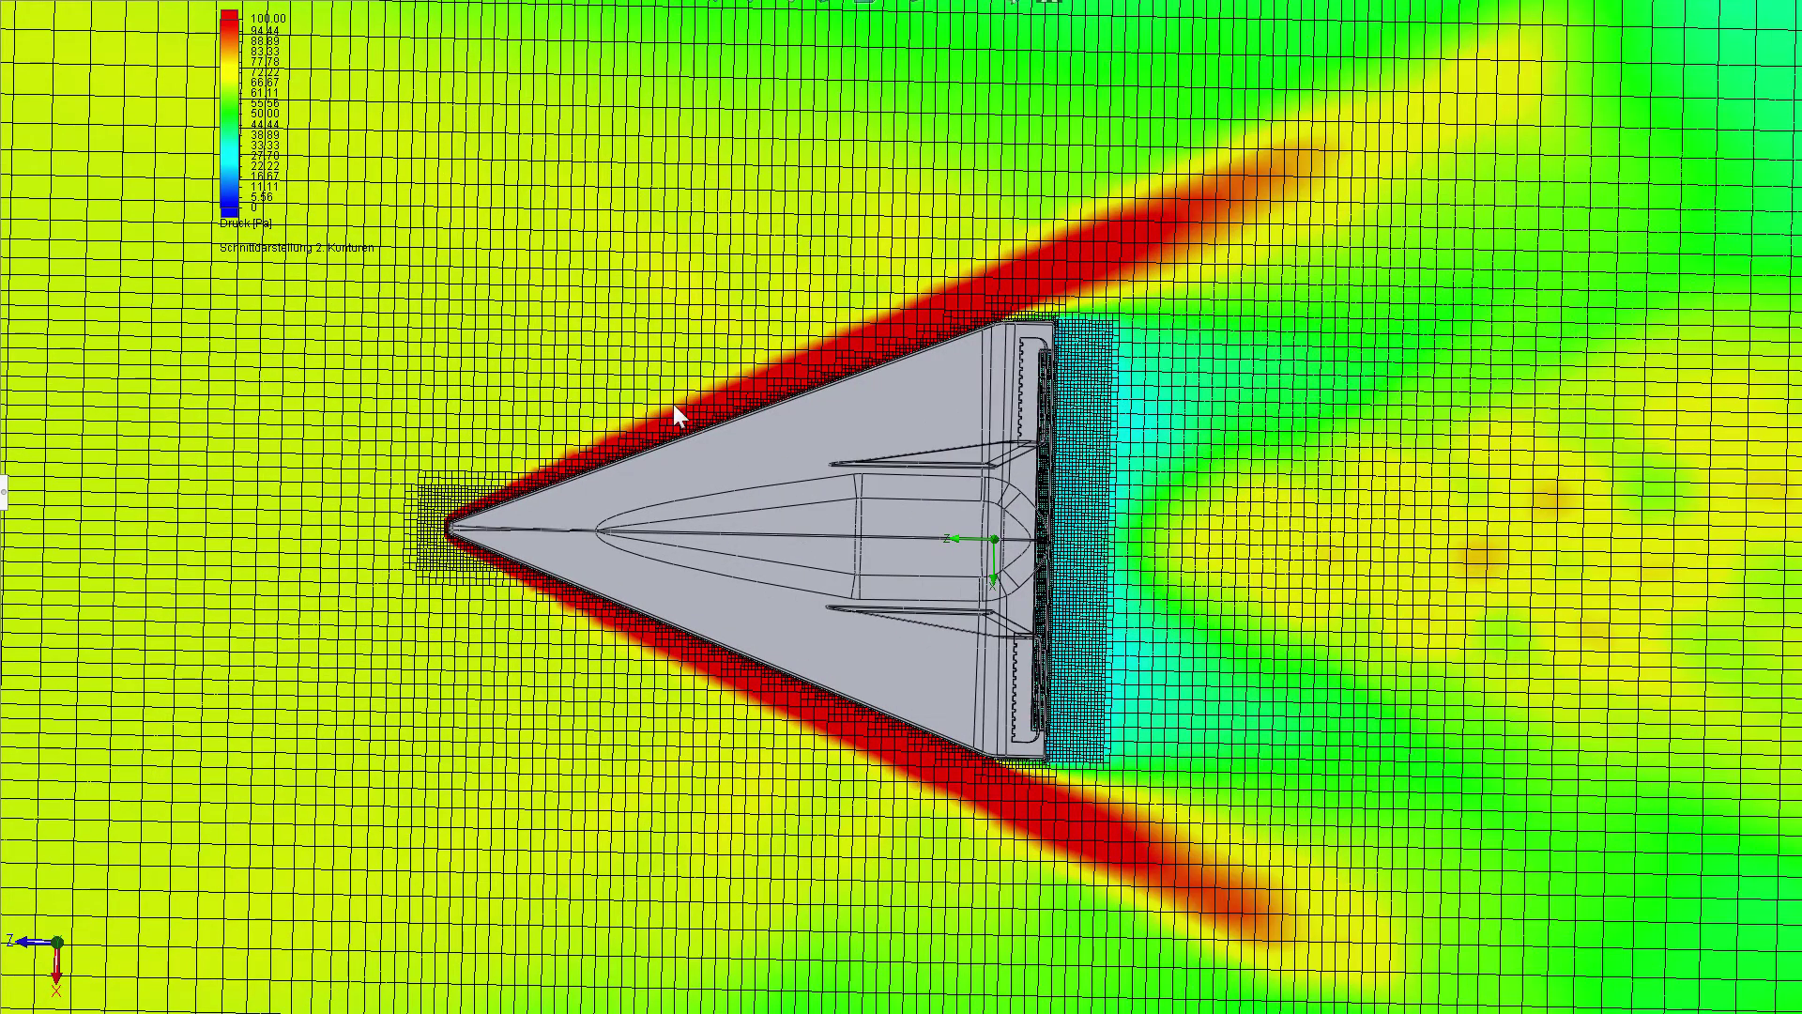
scroll(912, 509, down, 1)
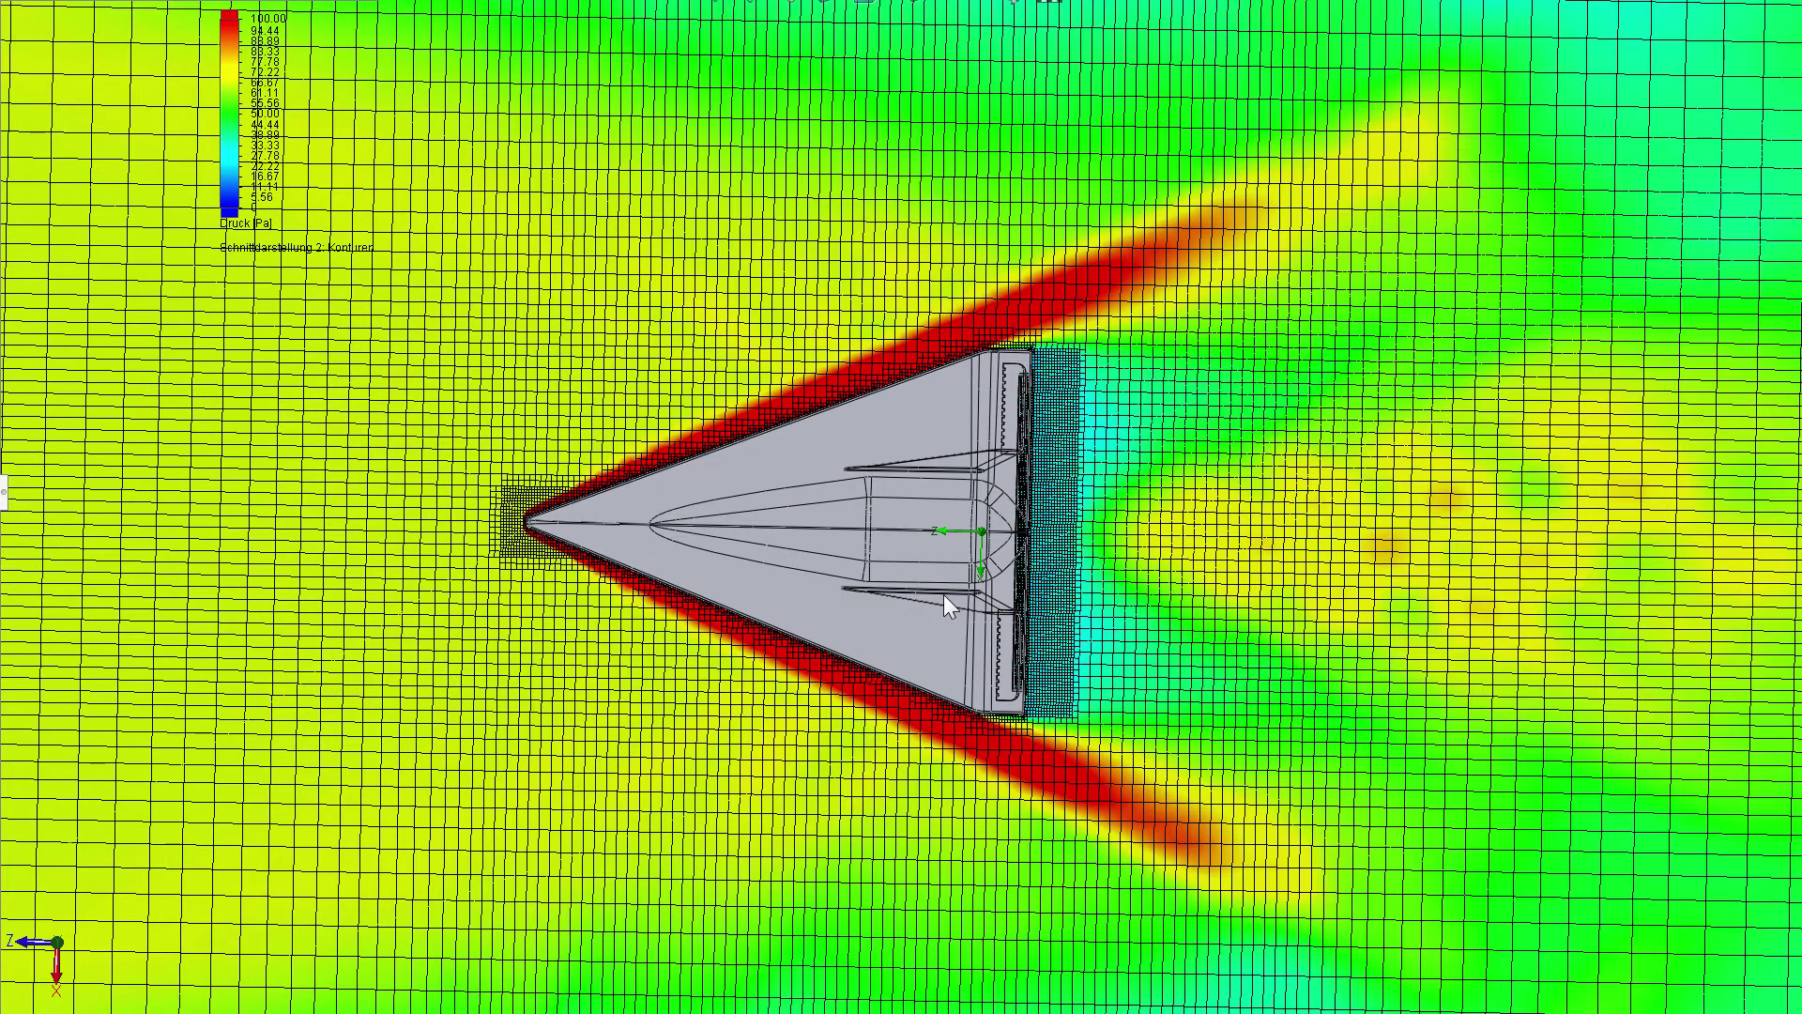
right_click(234, 120)
Try pressure legend ranges of 0–220 Pa and then 0–120 Pa.
key(Return)
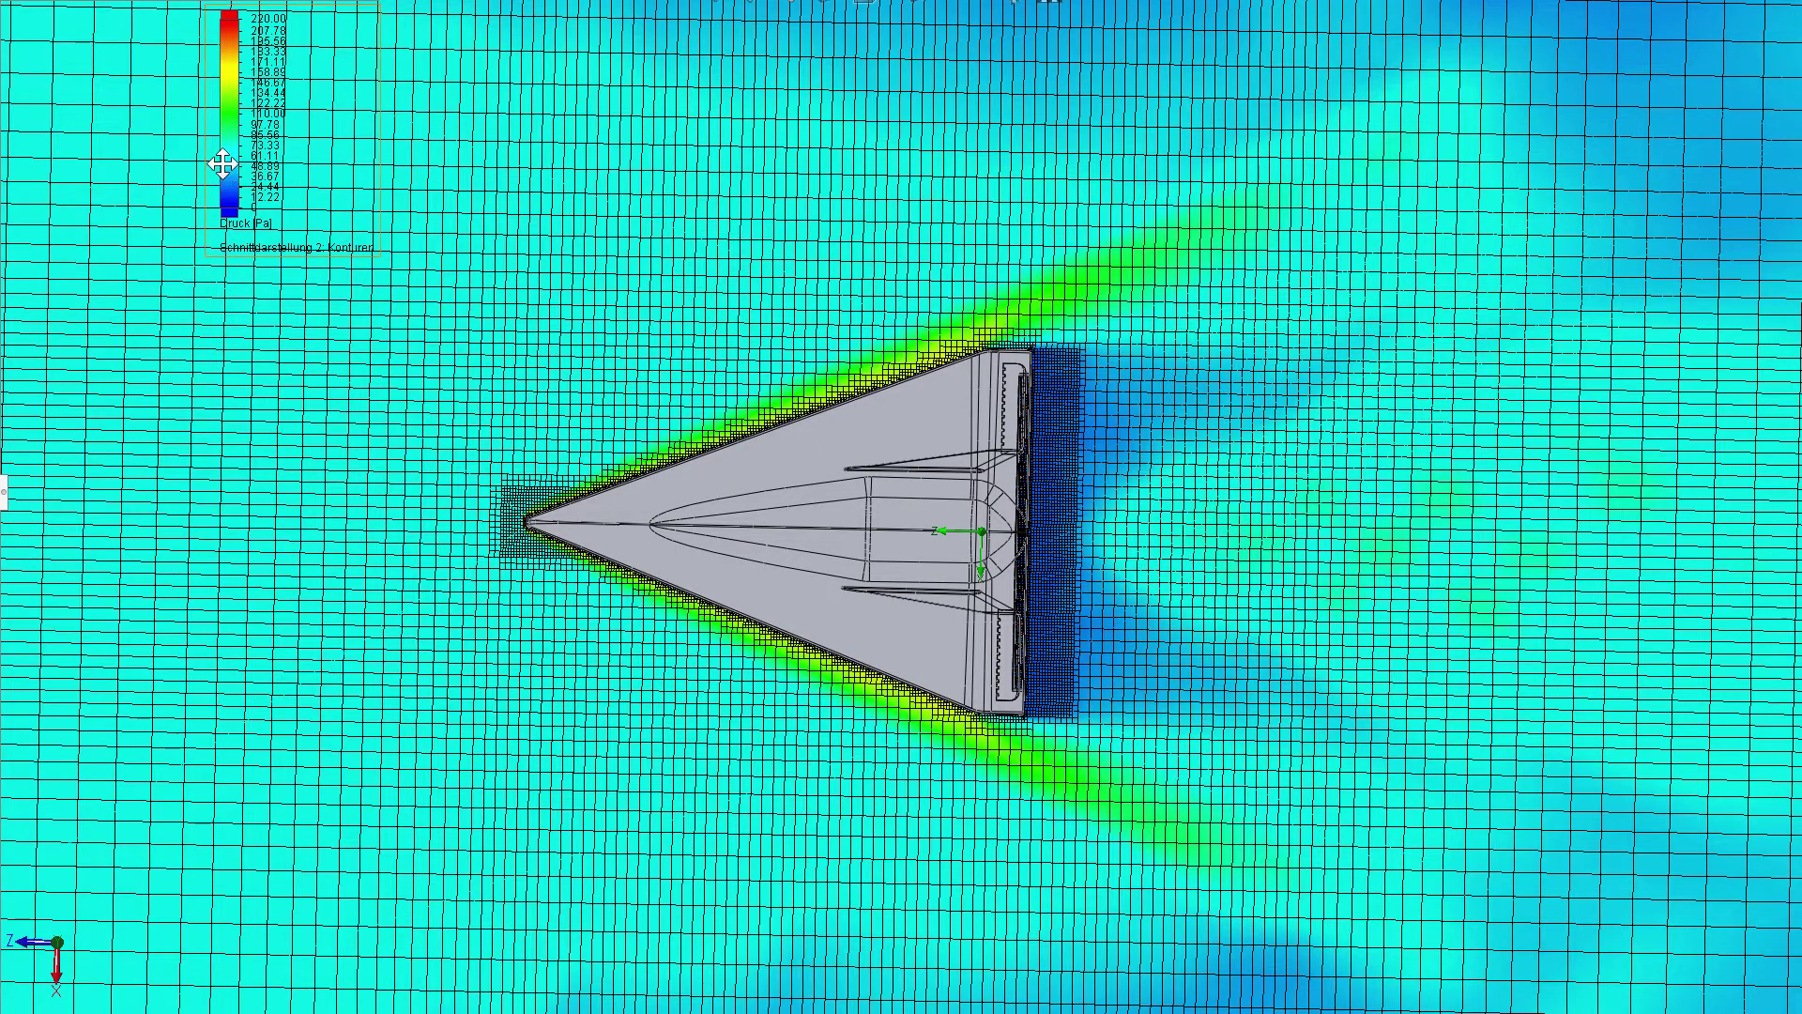
right_click(223, 164)
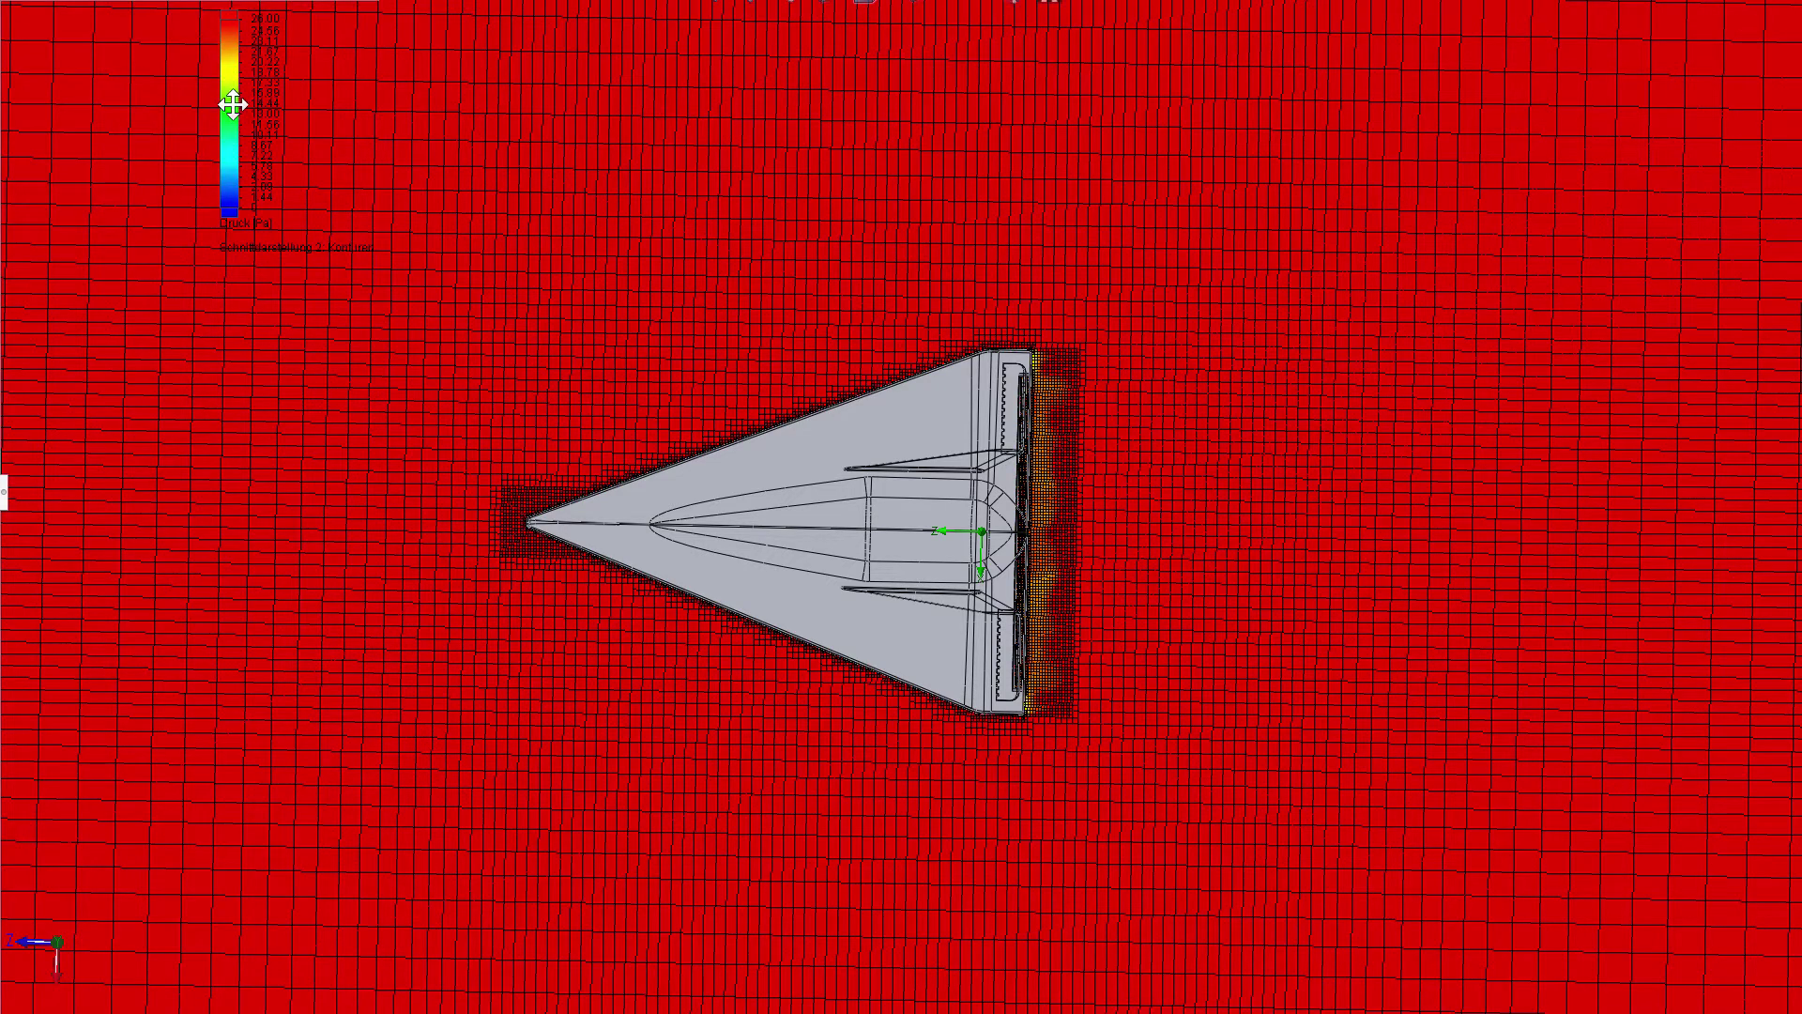
click(230, 103)
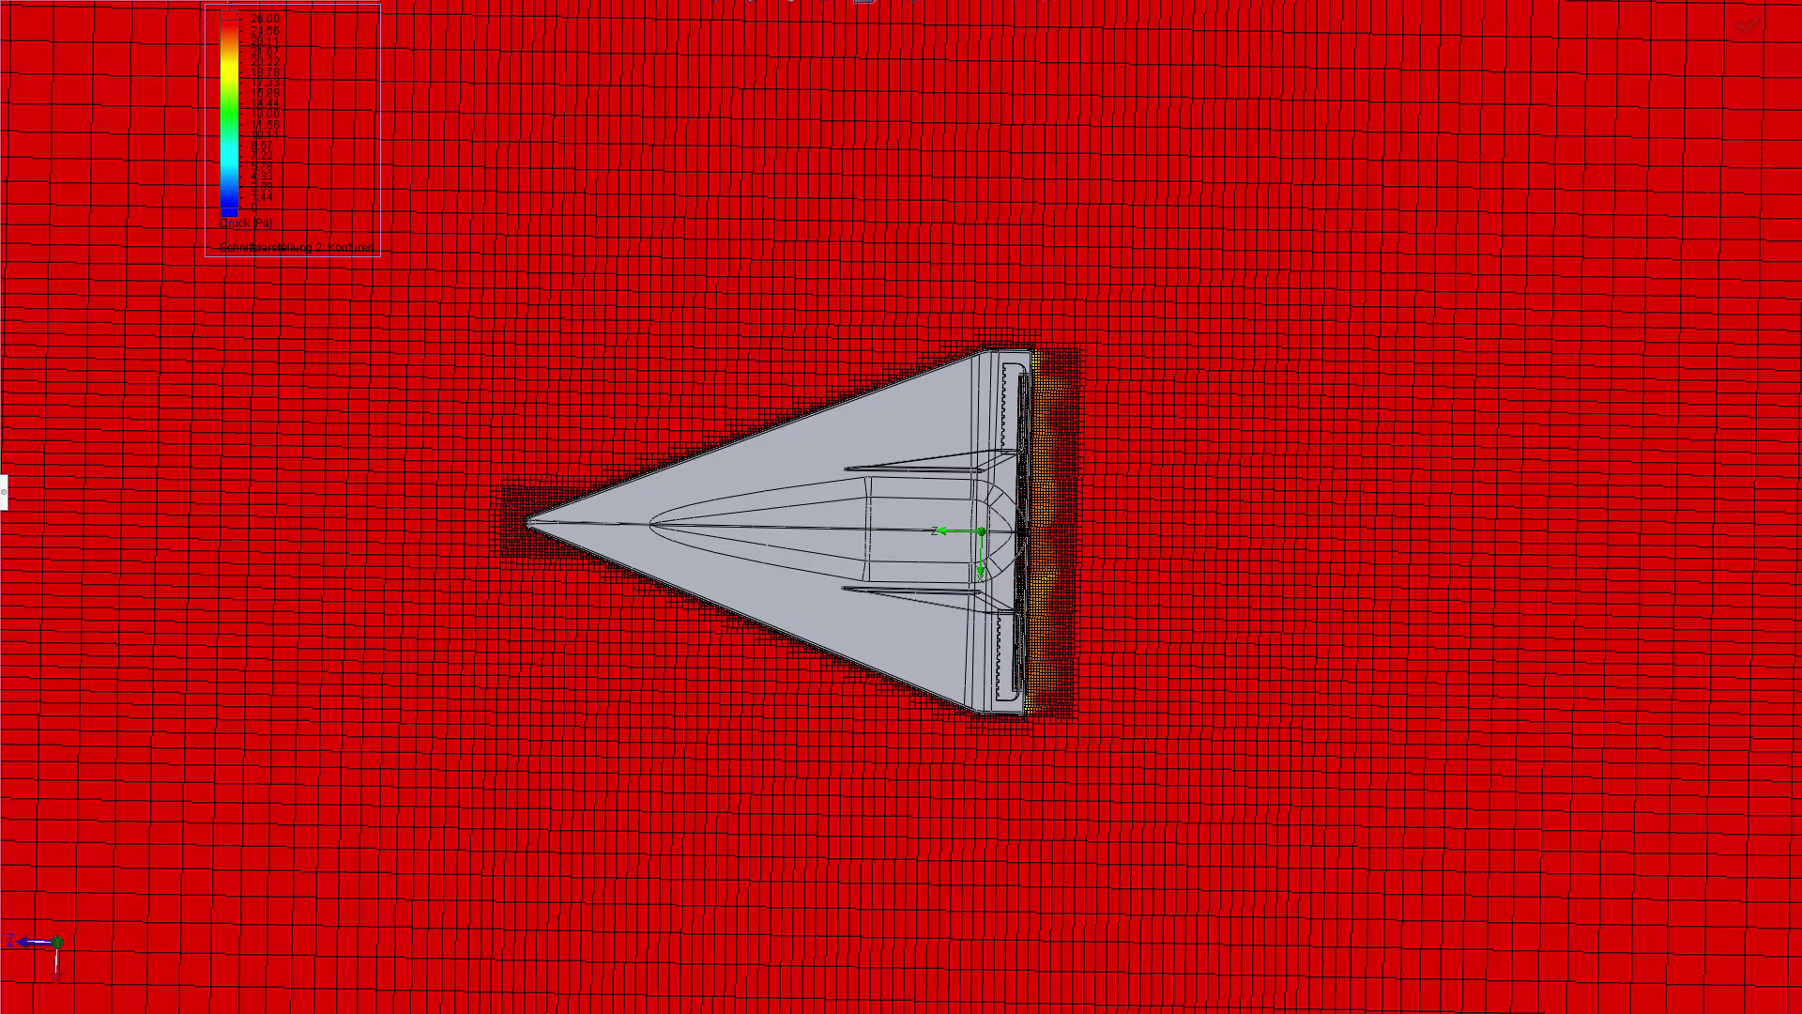
key(Return)
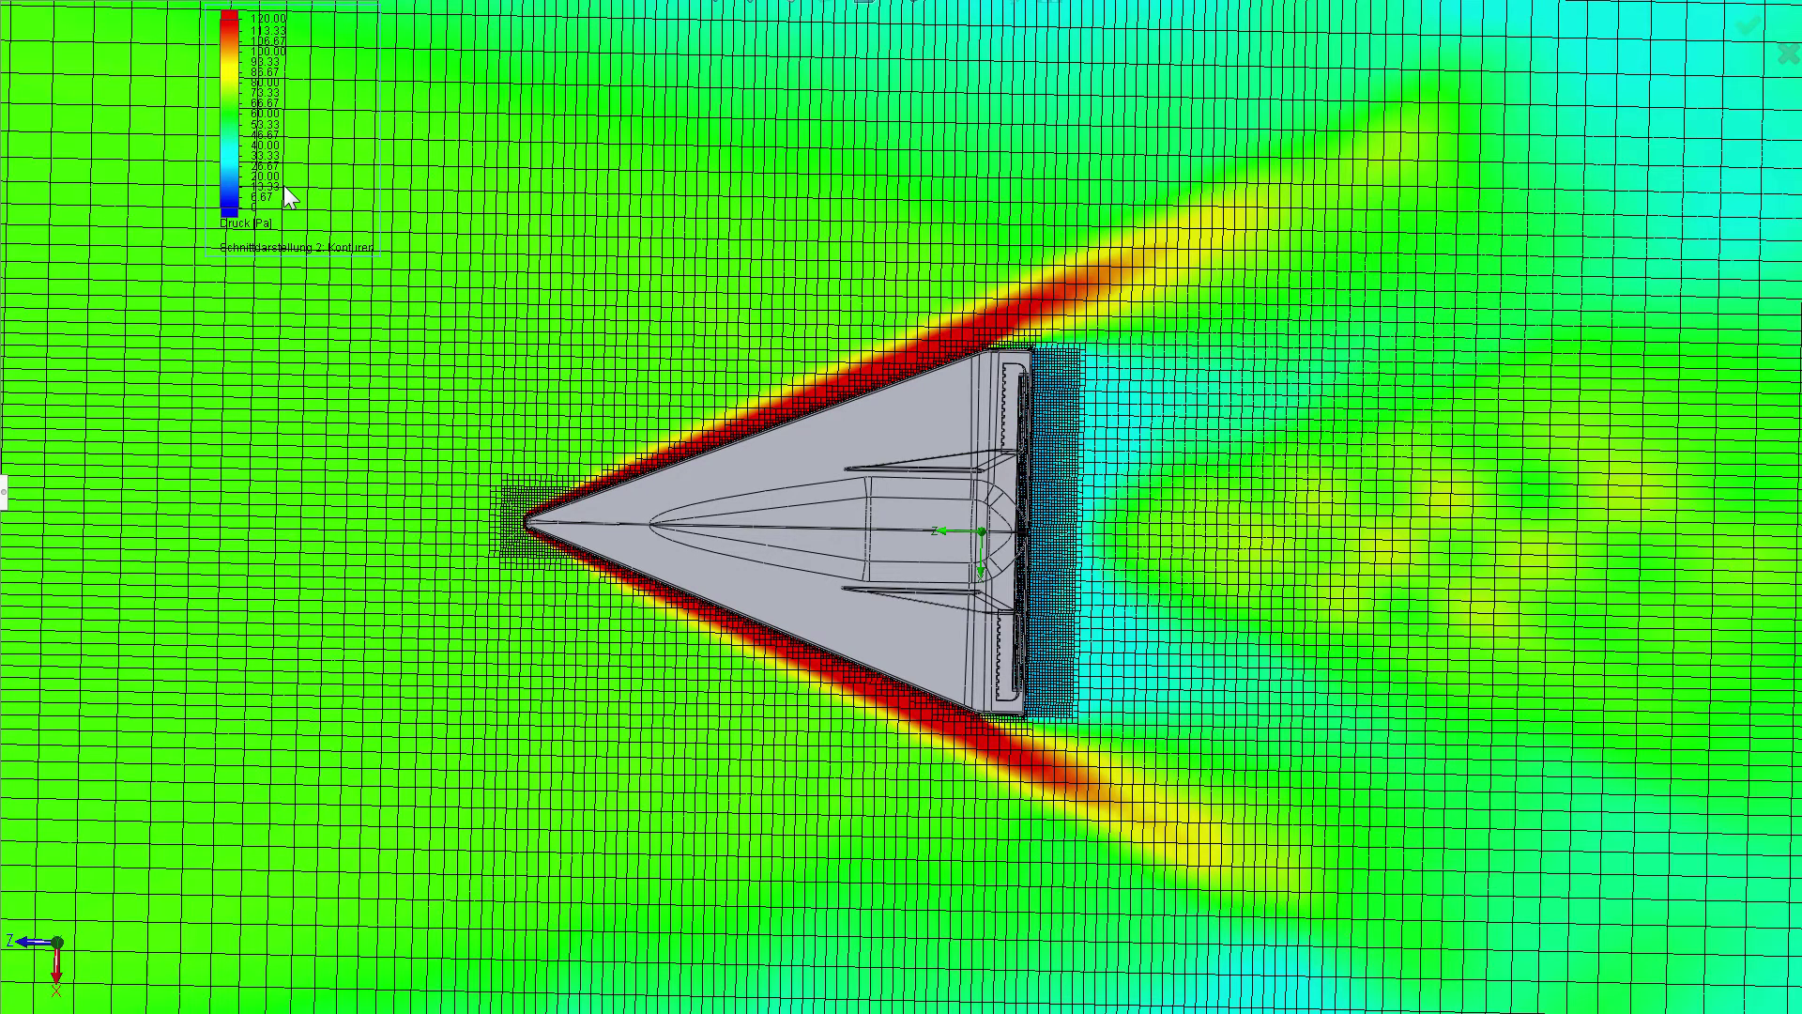
Change the legend's parameter to Temperatur with a 600–2400 K range.
right_click(274, 174)
click(297, 178)
key(Return)
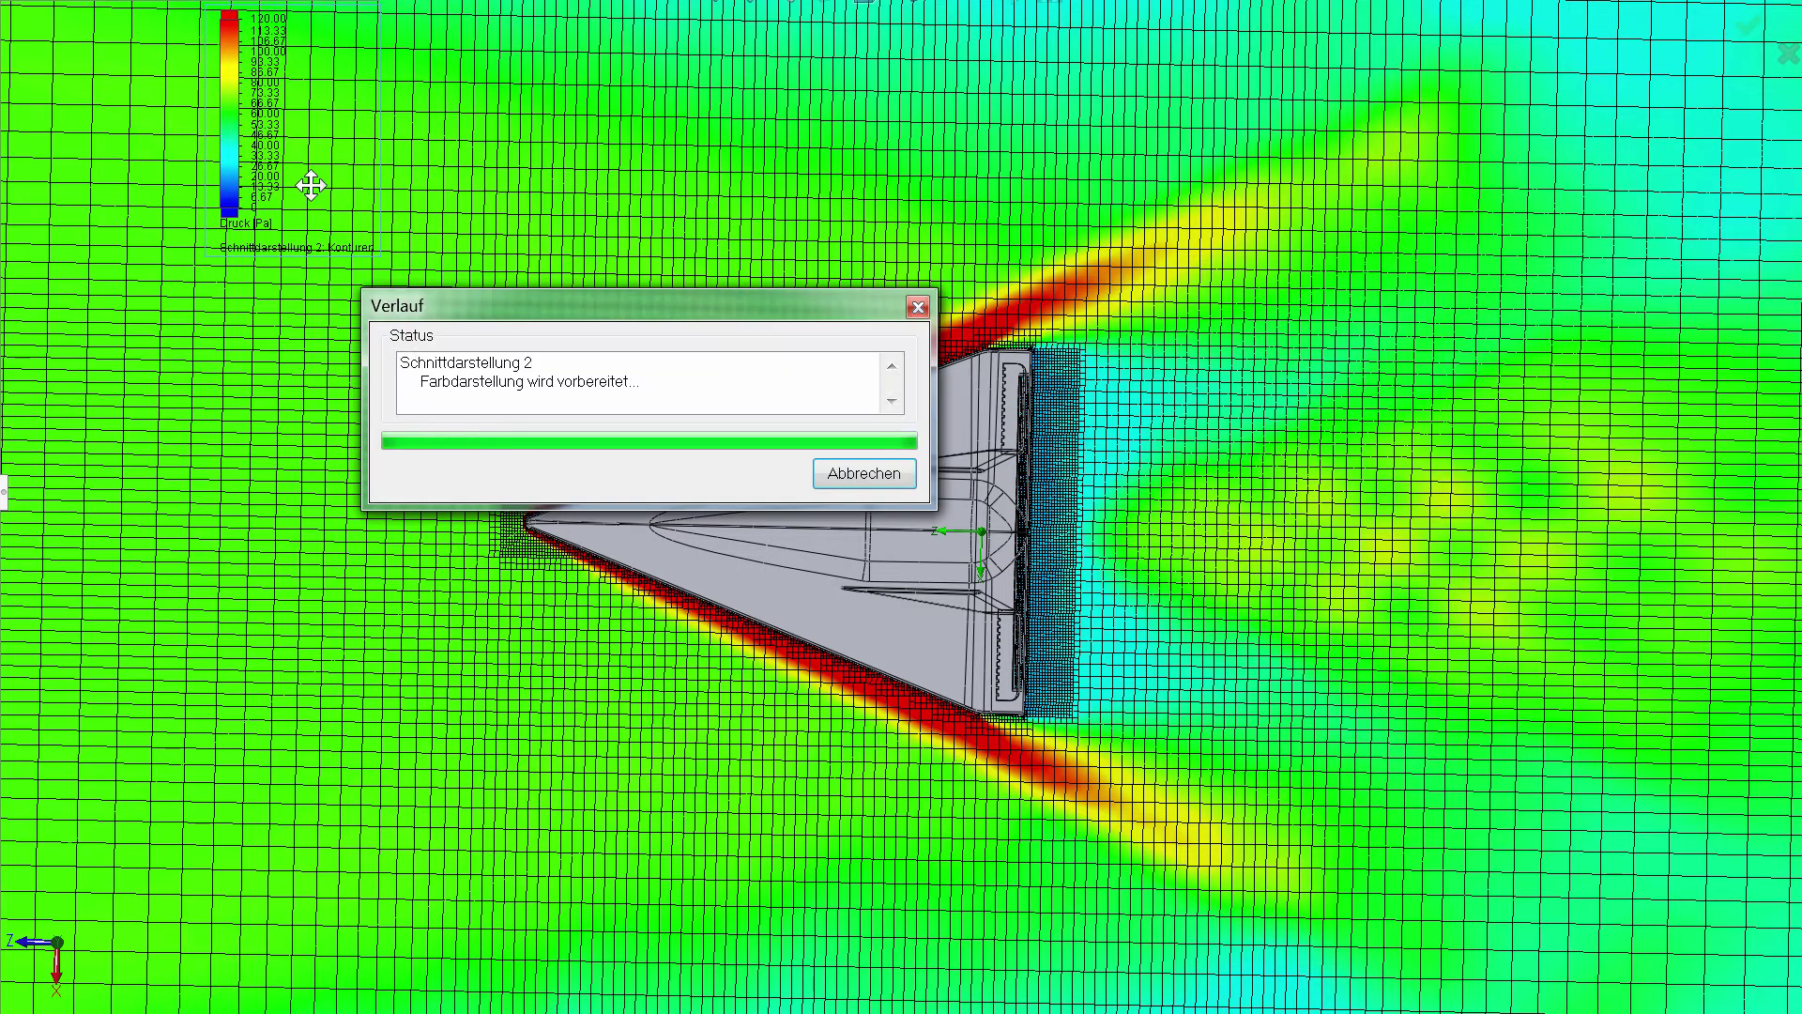
right_click(252, 184)
click(272, 198)
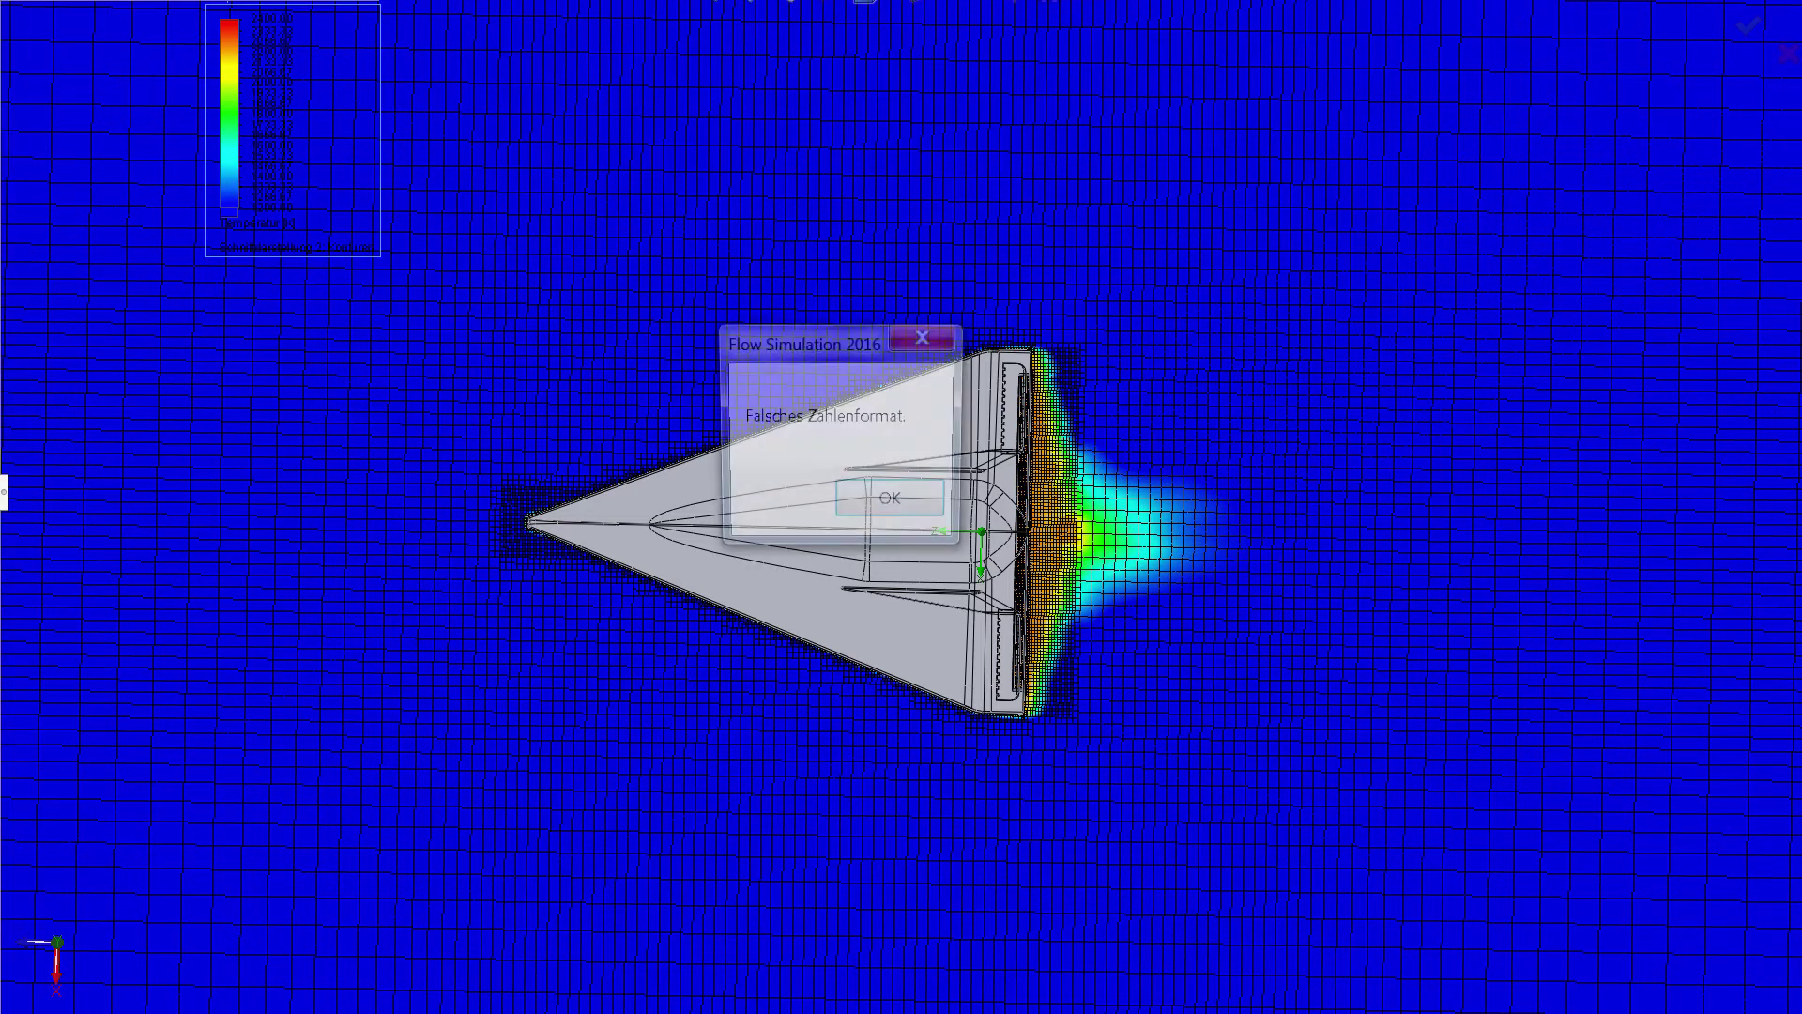
click(891, 502)
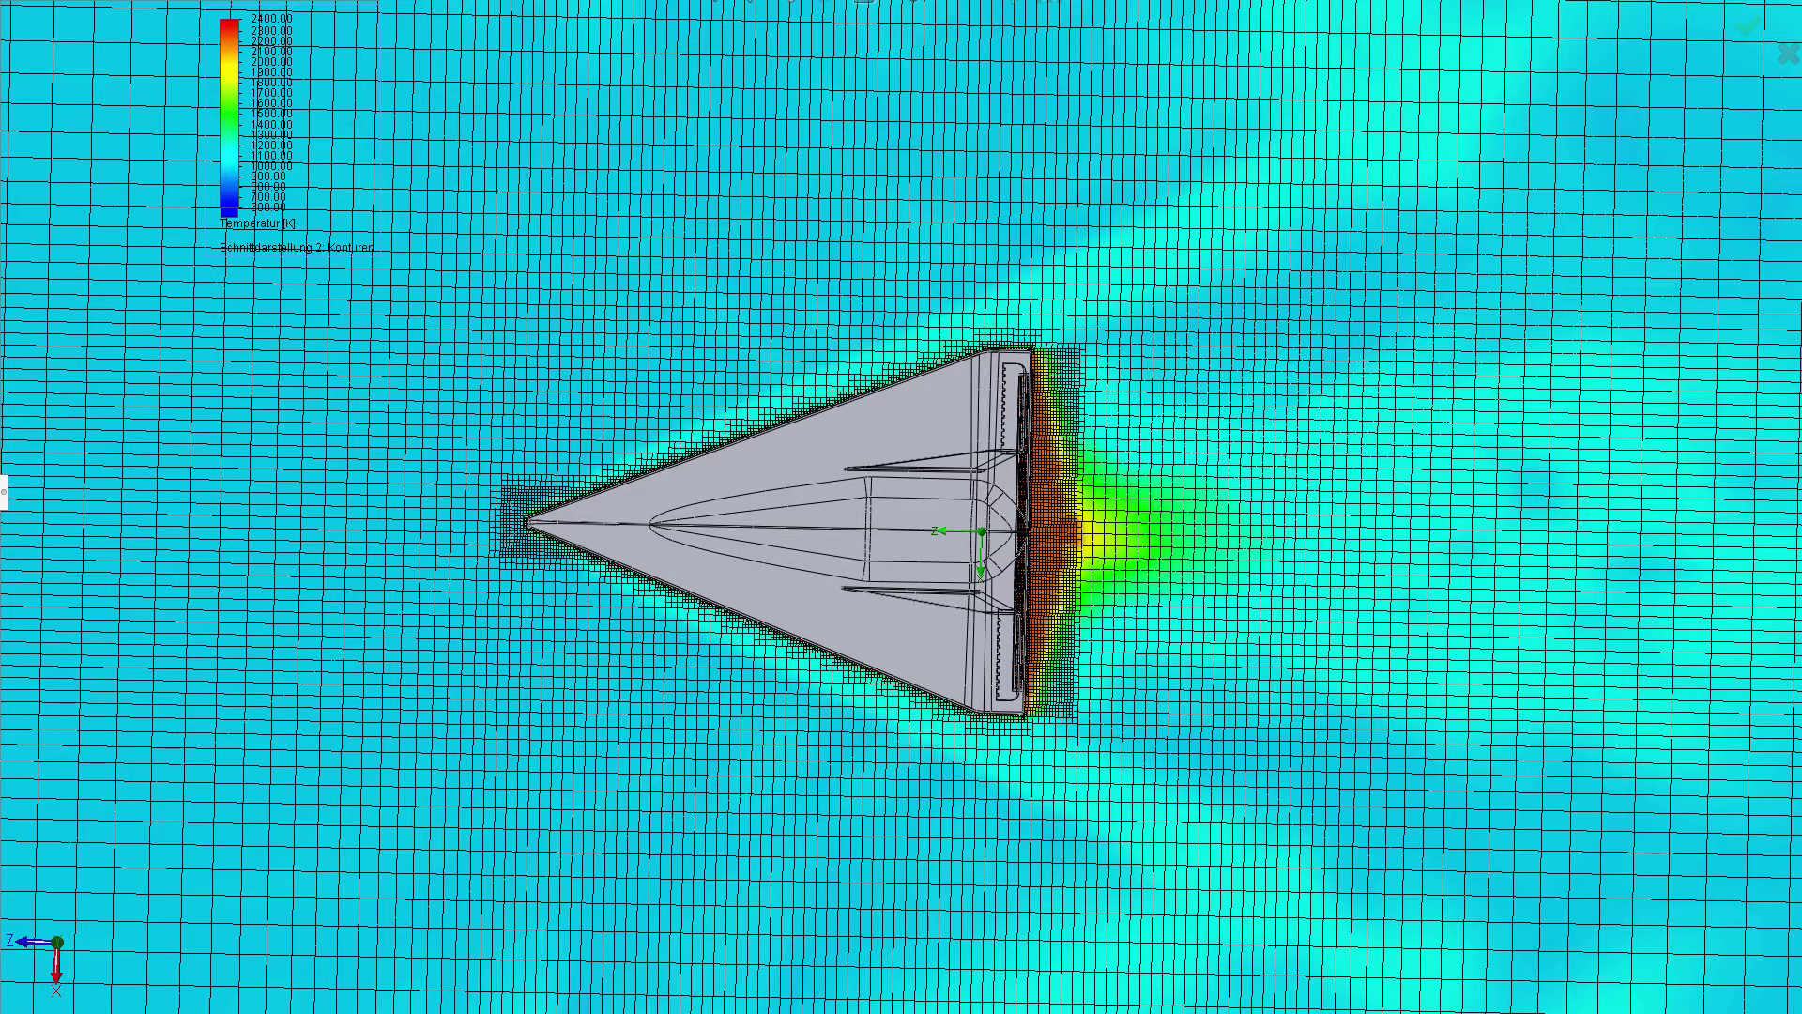
Try temperature ranges of 600–2000 K, then maxima of 1000, 1600 and 1300 K.
key(Return)
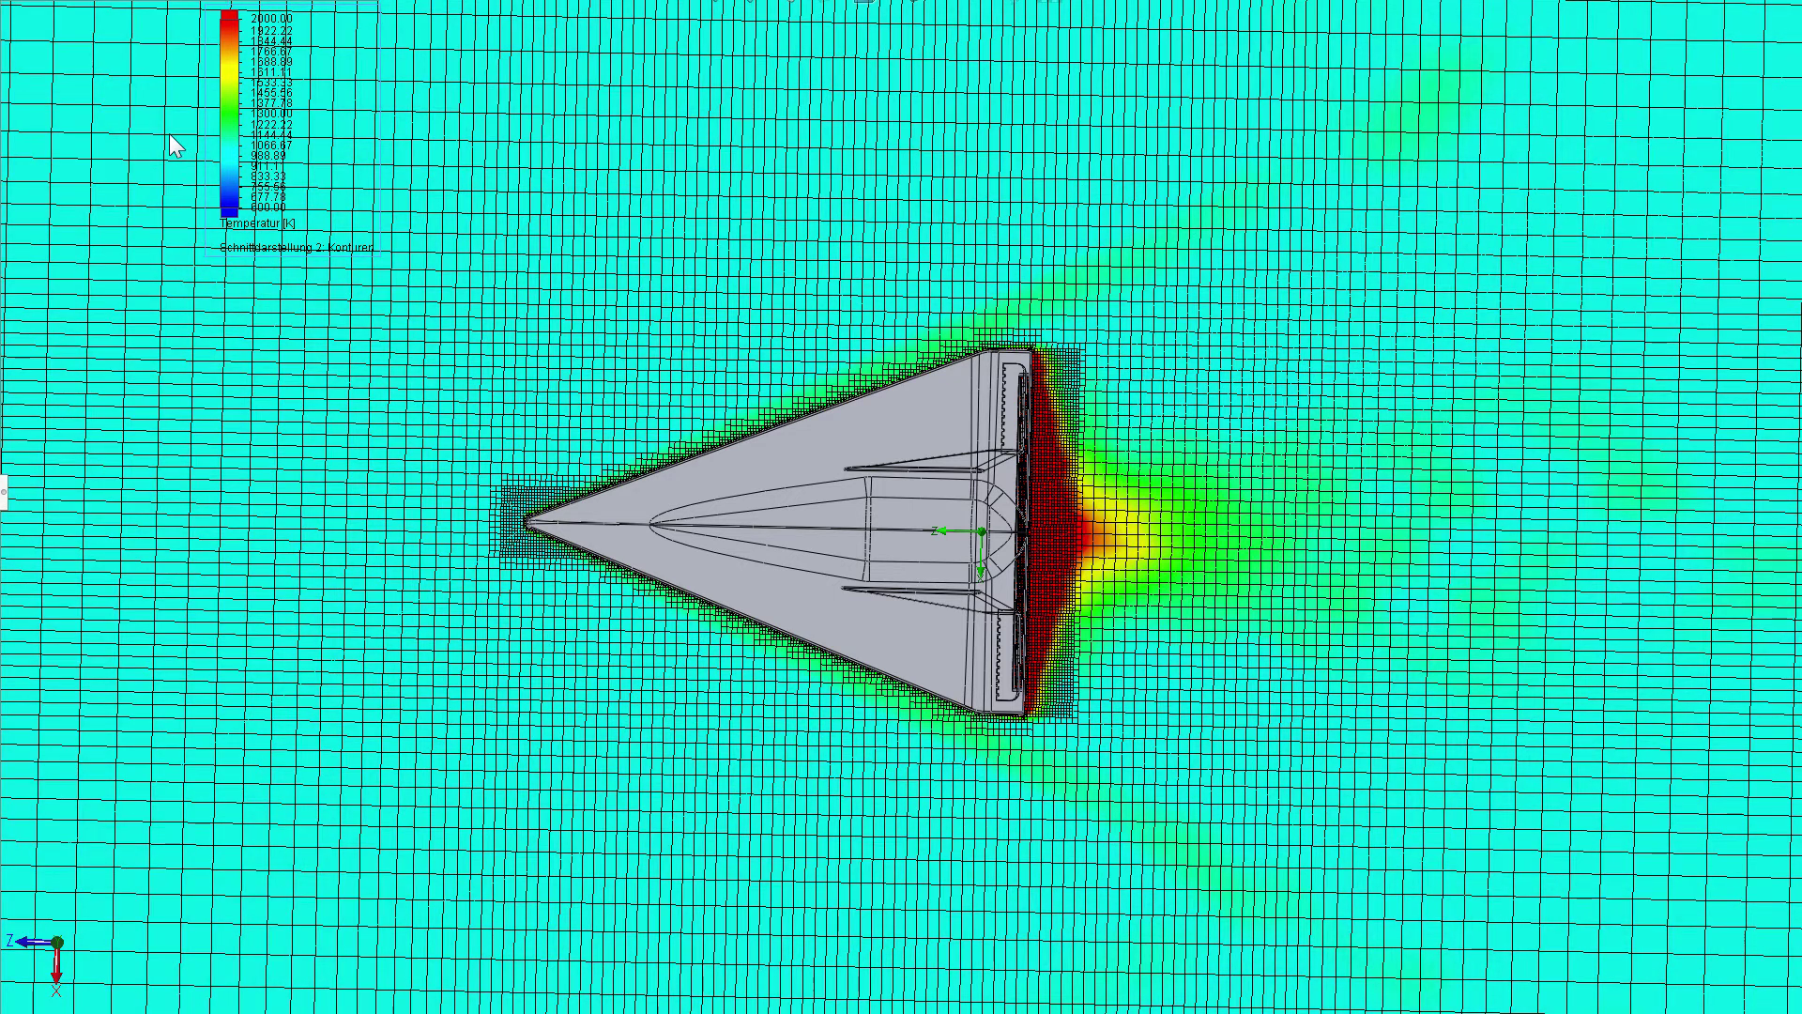
click(235, 128)
key(Return)
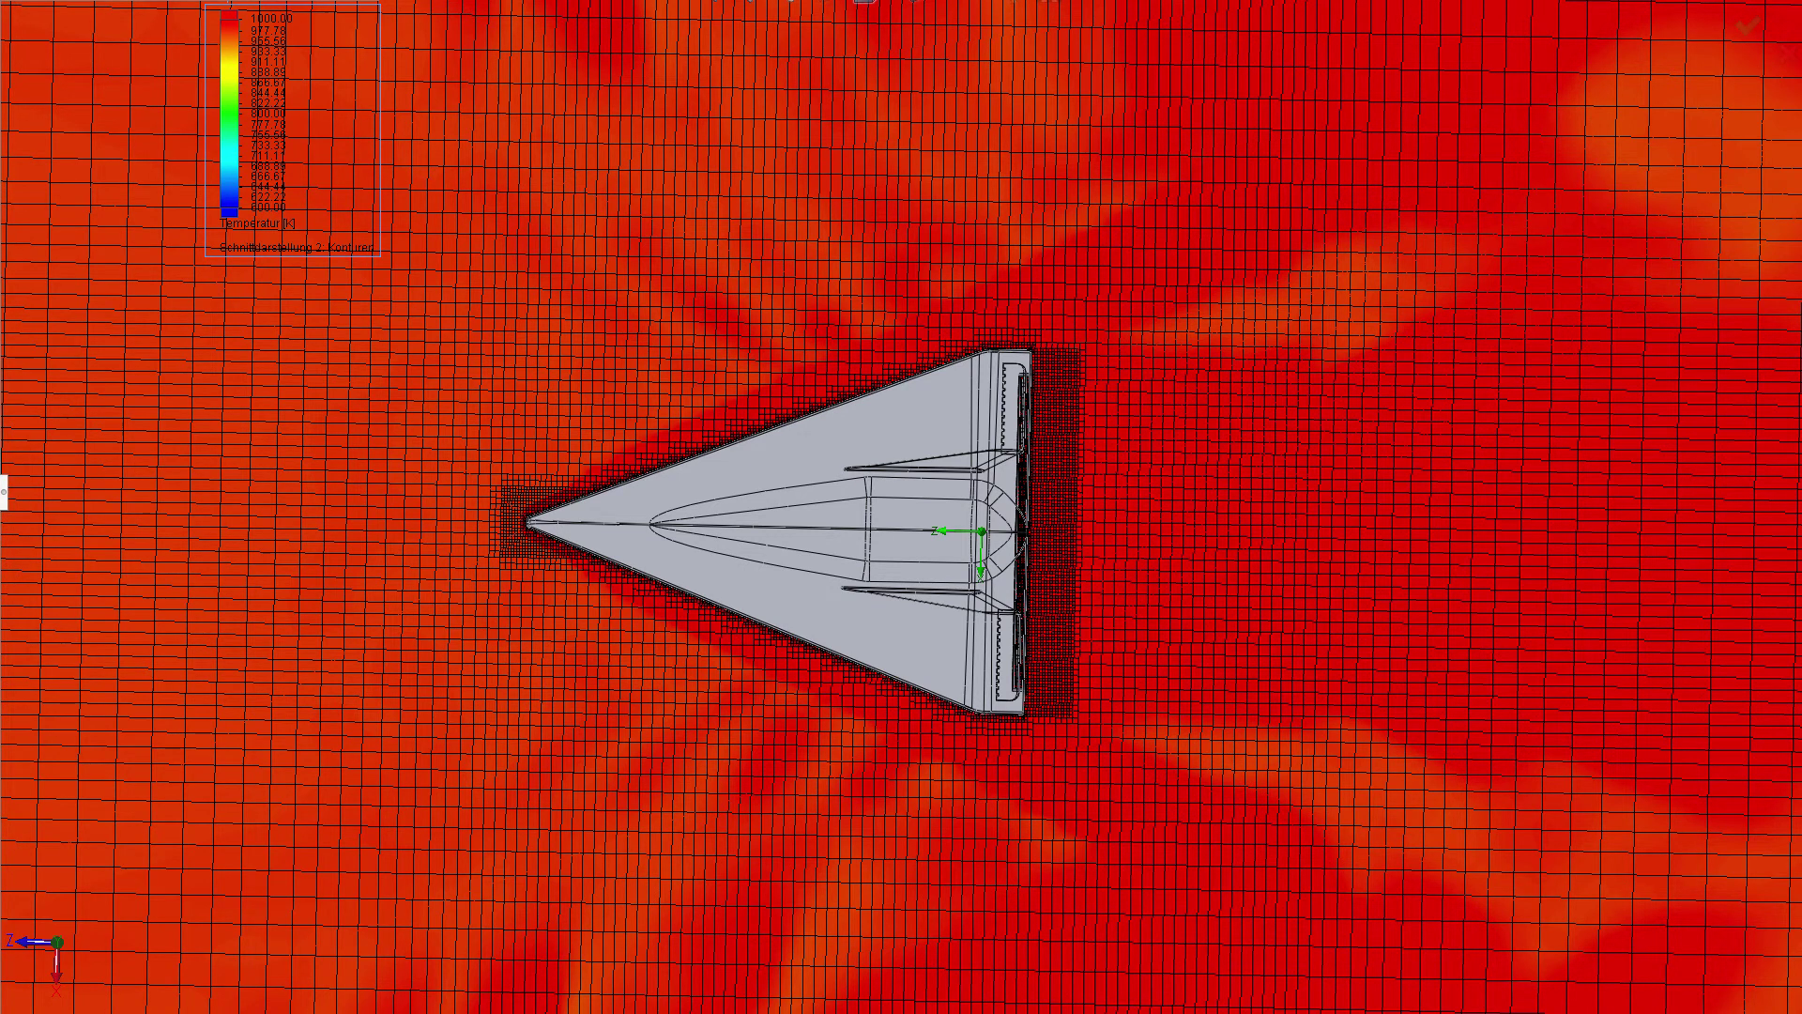
key(Return)
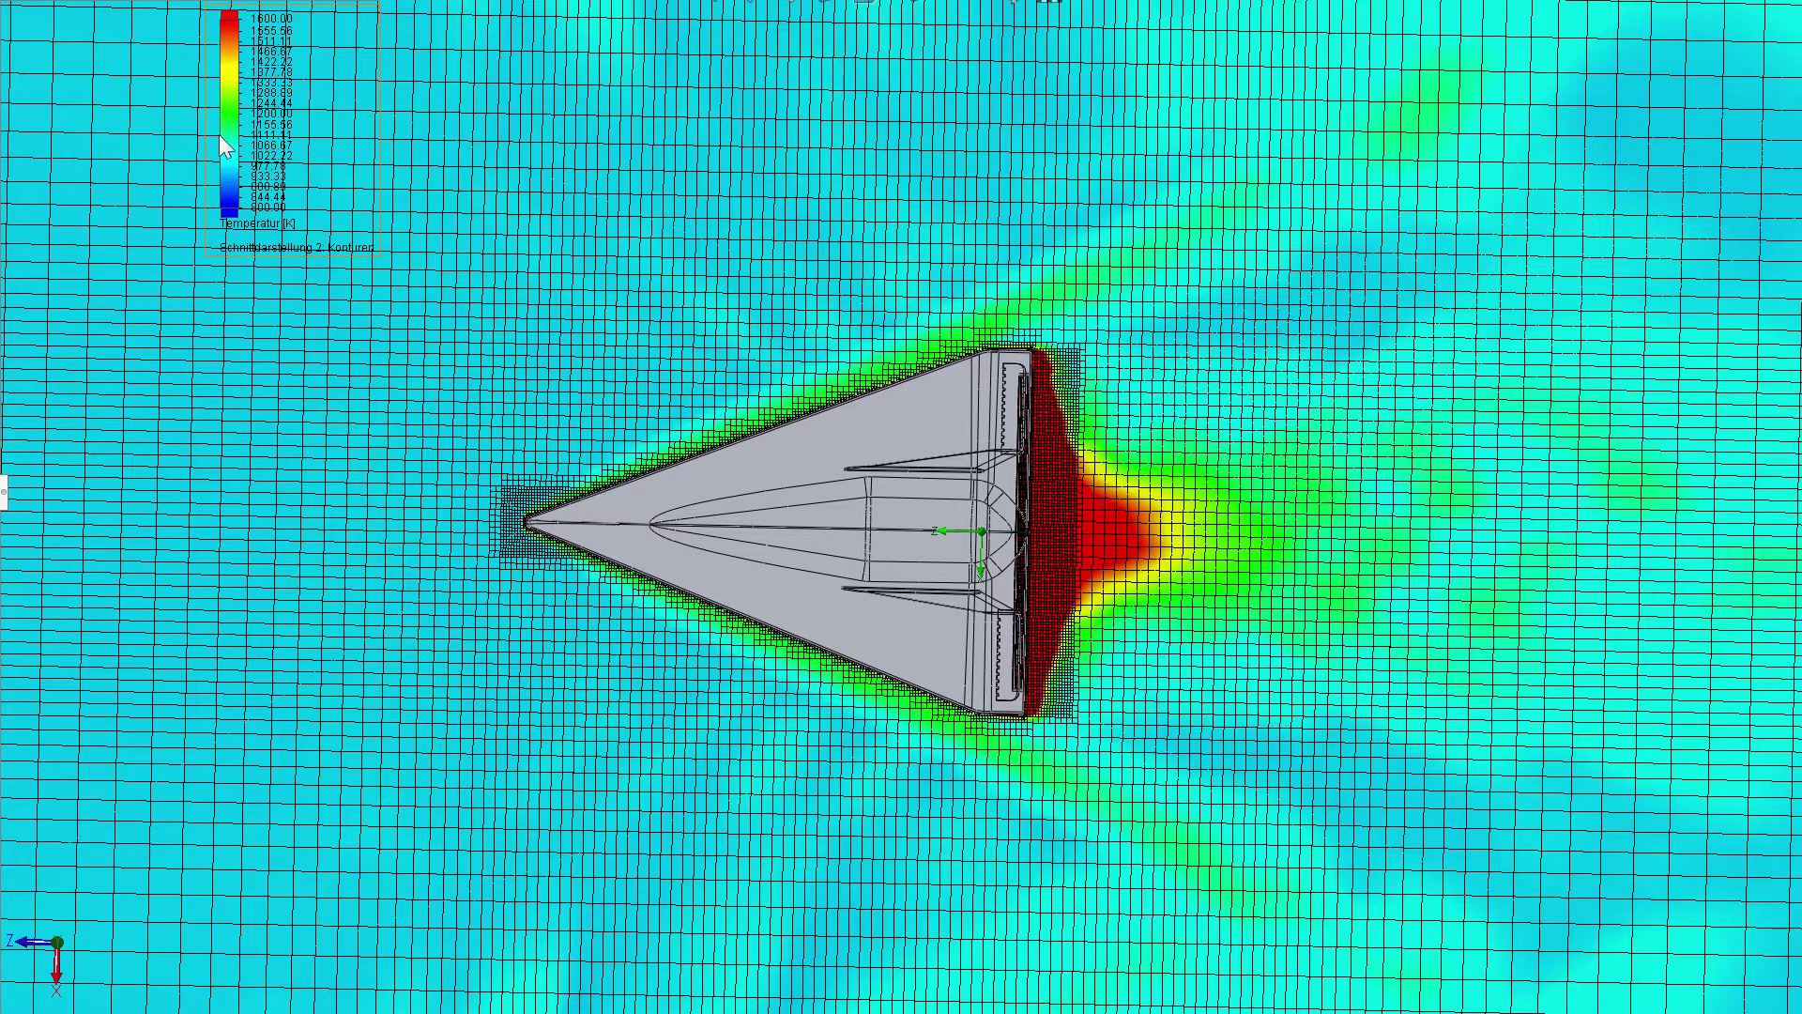
right_click(236, 145)
click(268, 155)
key(Return)
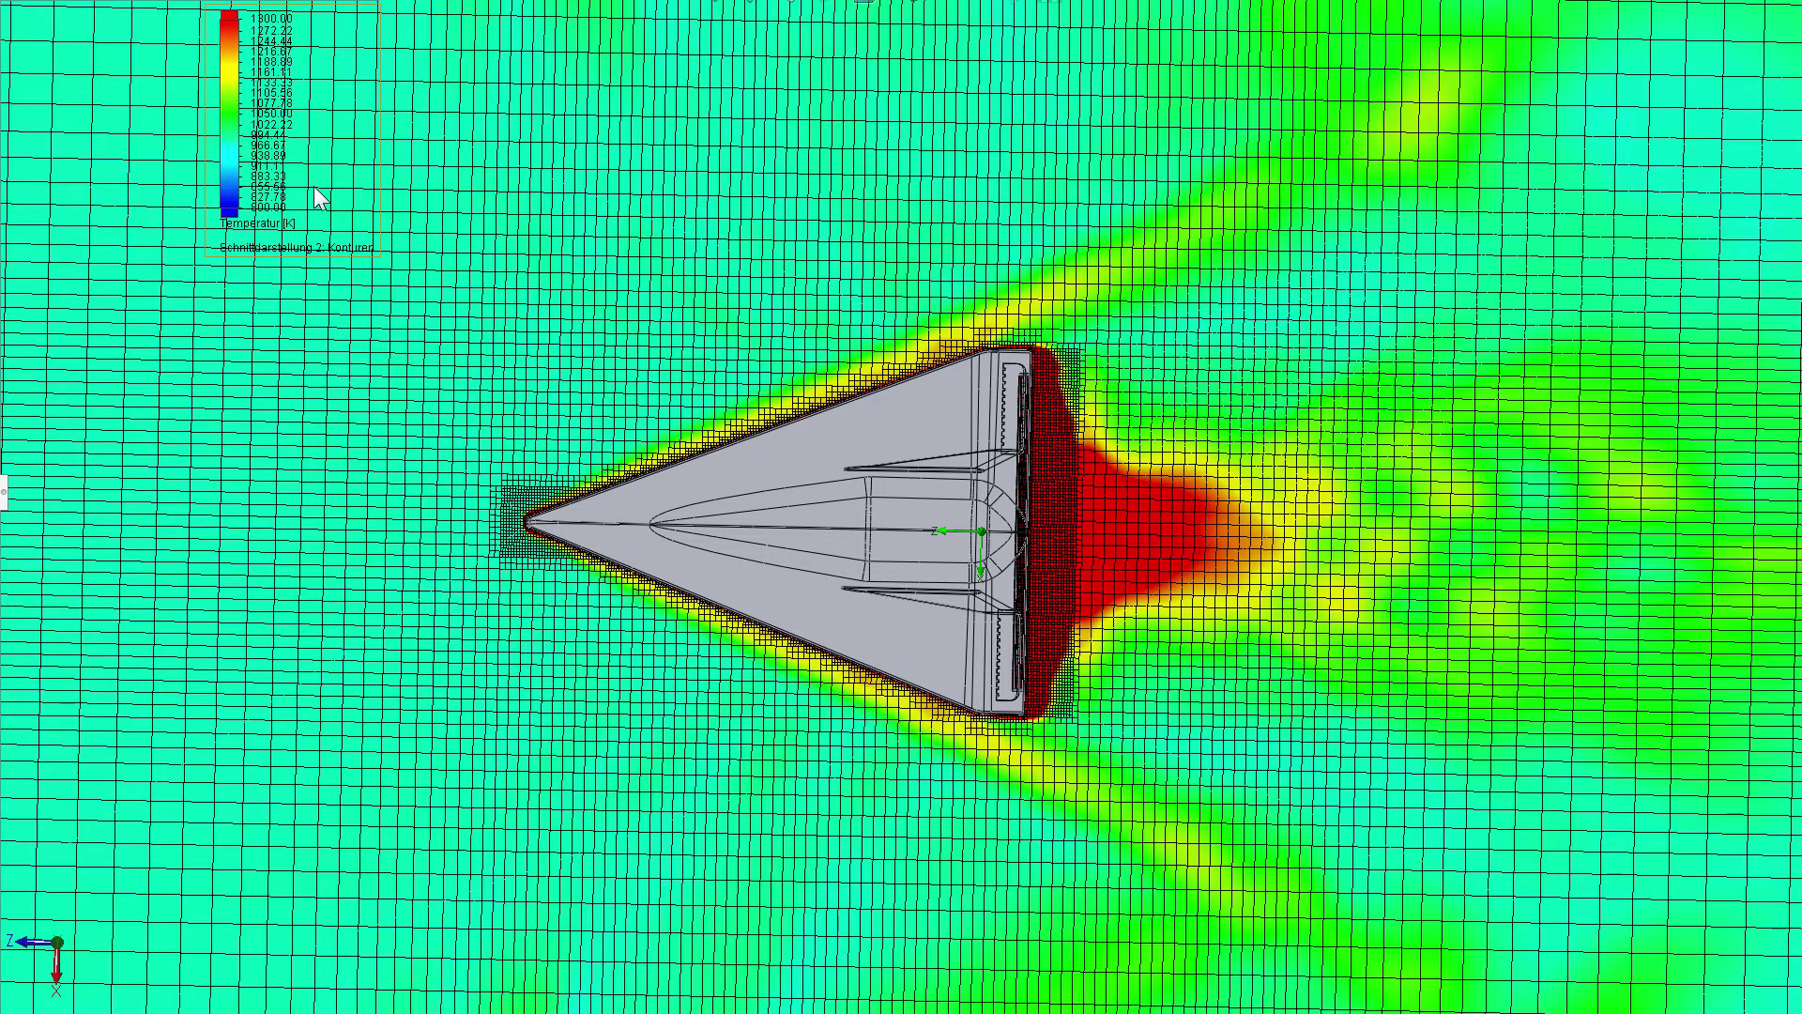
Switch the plot to Geschwindigkeit and raise the velocity maximum to 2000 m/s.
right_click(243, 187)
click(263, 191)
key(Return)
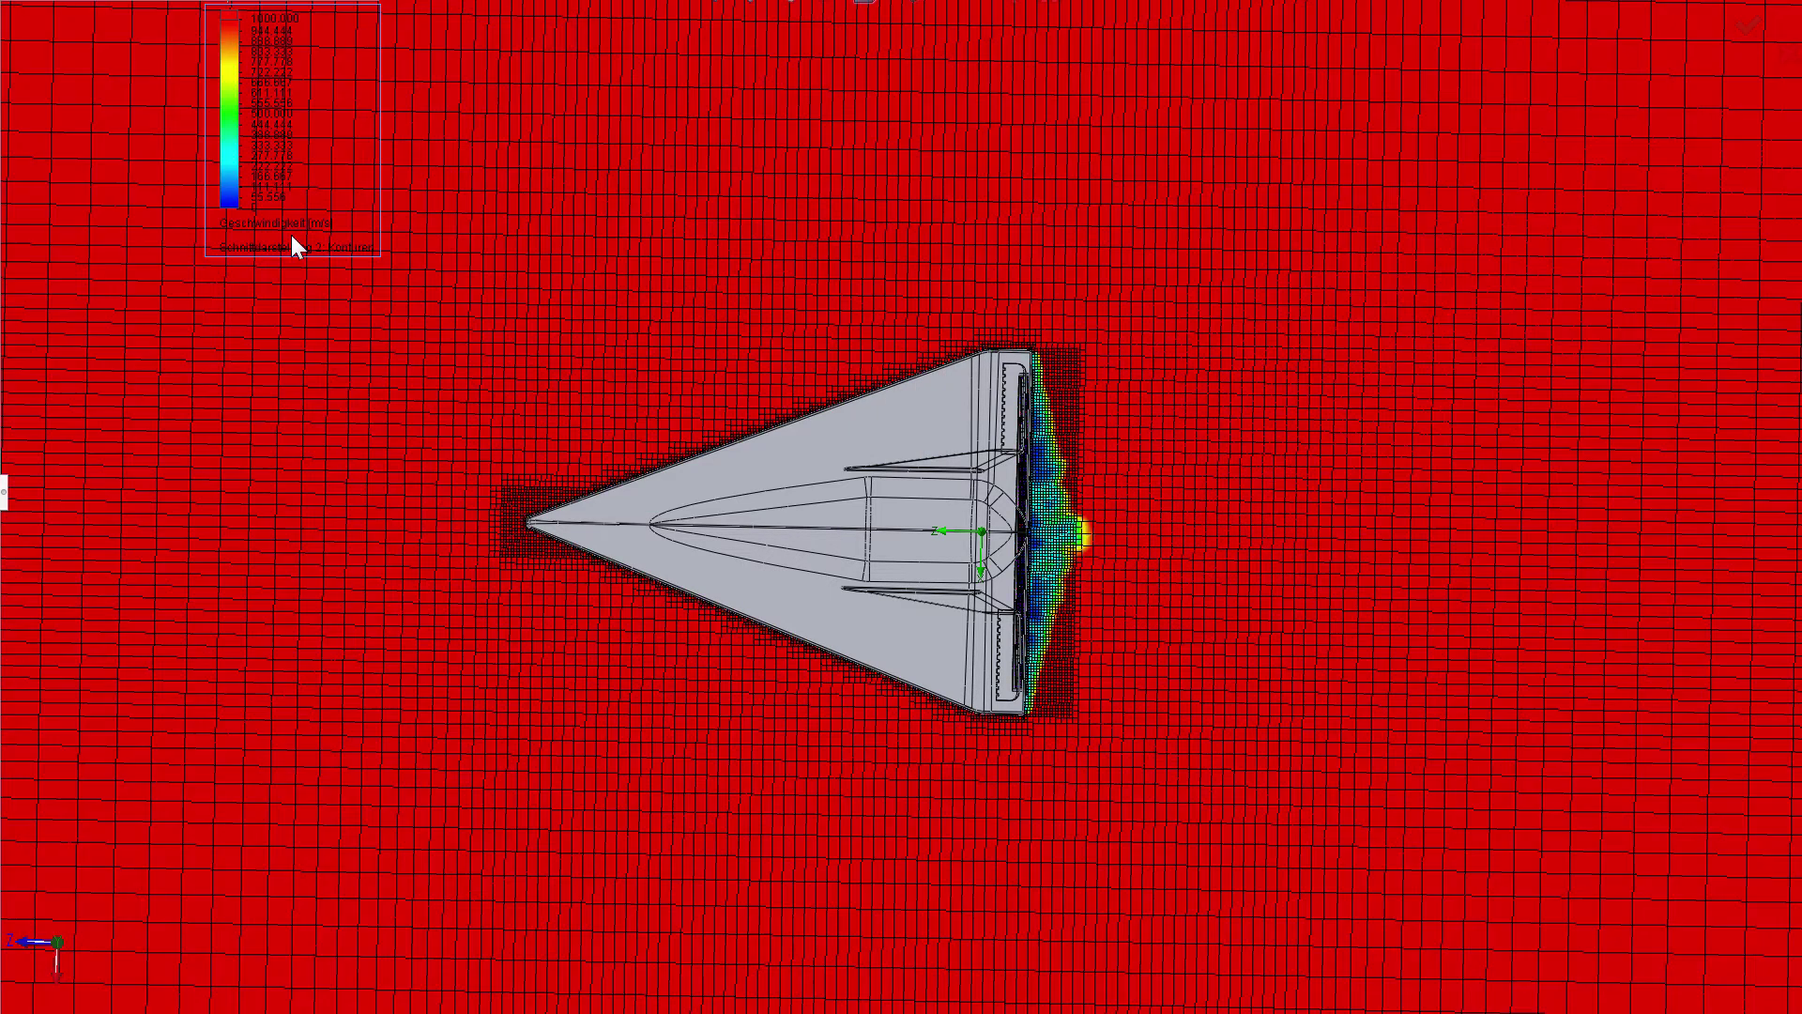
right_click(223, 177)
key(Return)
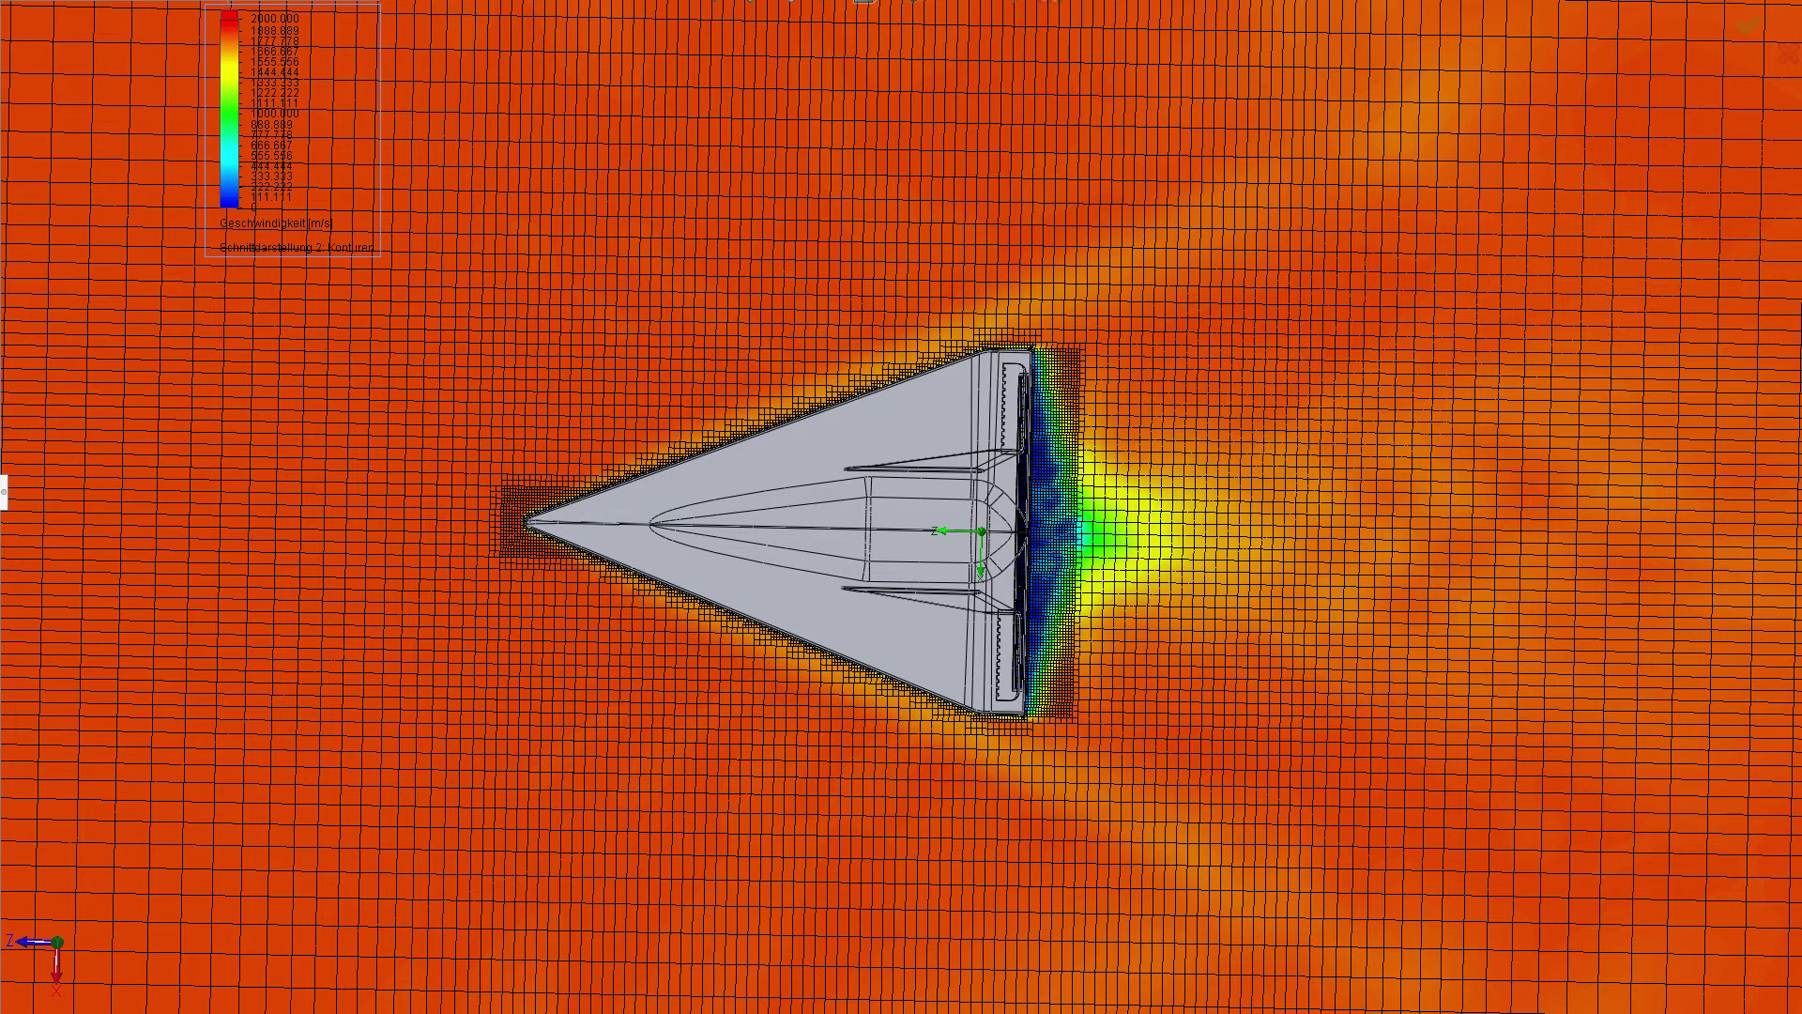
Raise the velocity scale minimum to 800 m/s, keeping the 2000 m/s maximum.
key(Return)
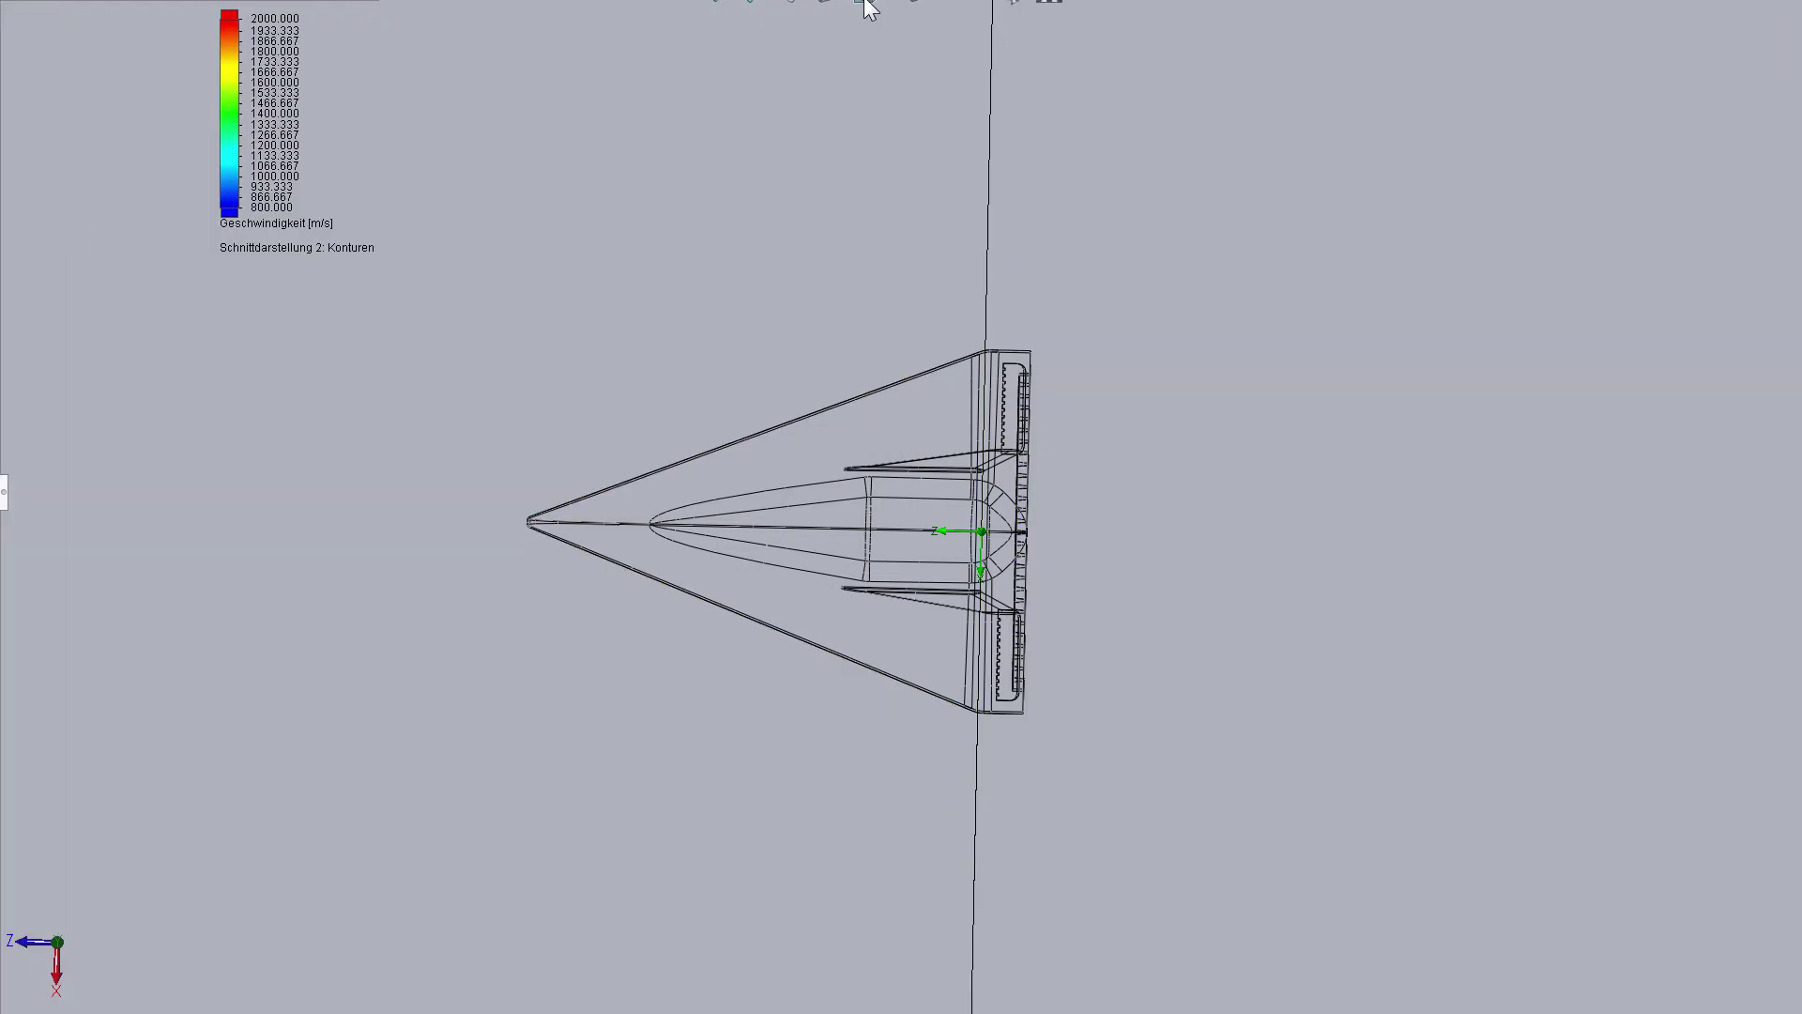
Switch to the Vorderseite (Front) view and frame the full spaceplane cross-section.
click(861, 5)
click(901, 100)
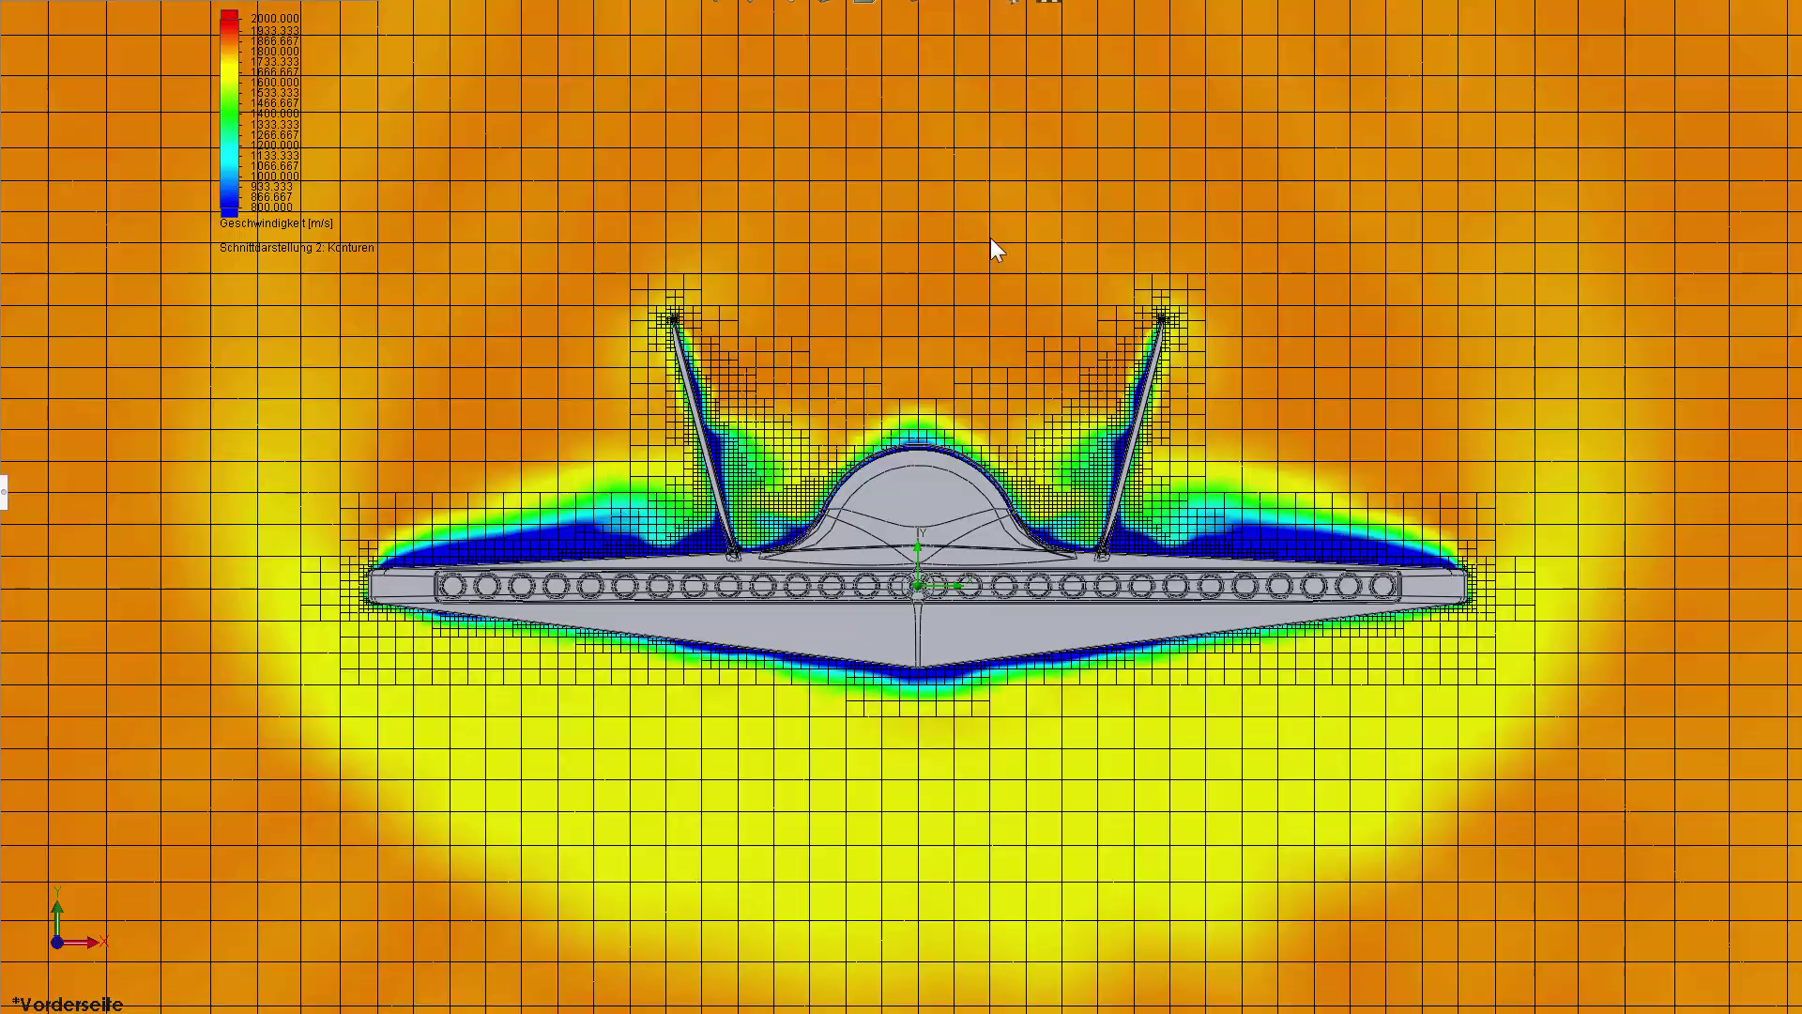
scroll(1025, 419, up, 3)
middle_drag(1030, 449, 876, 385)
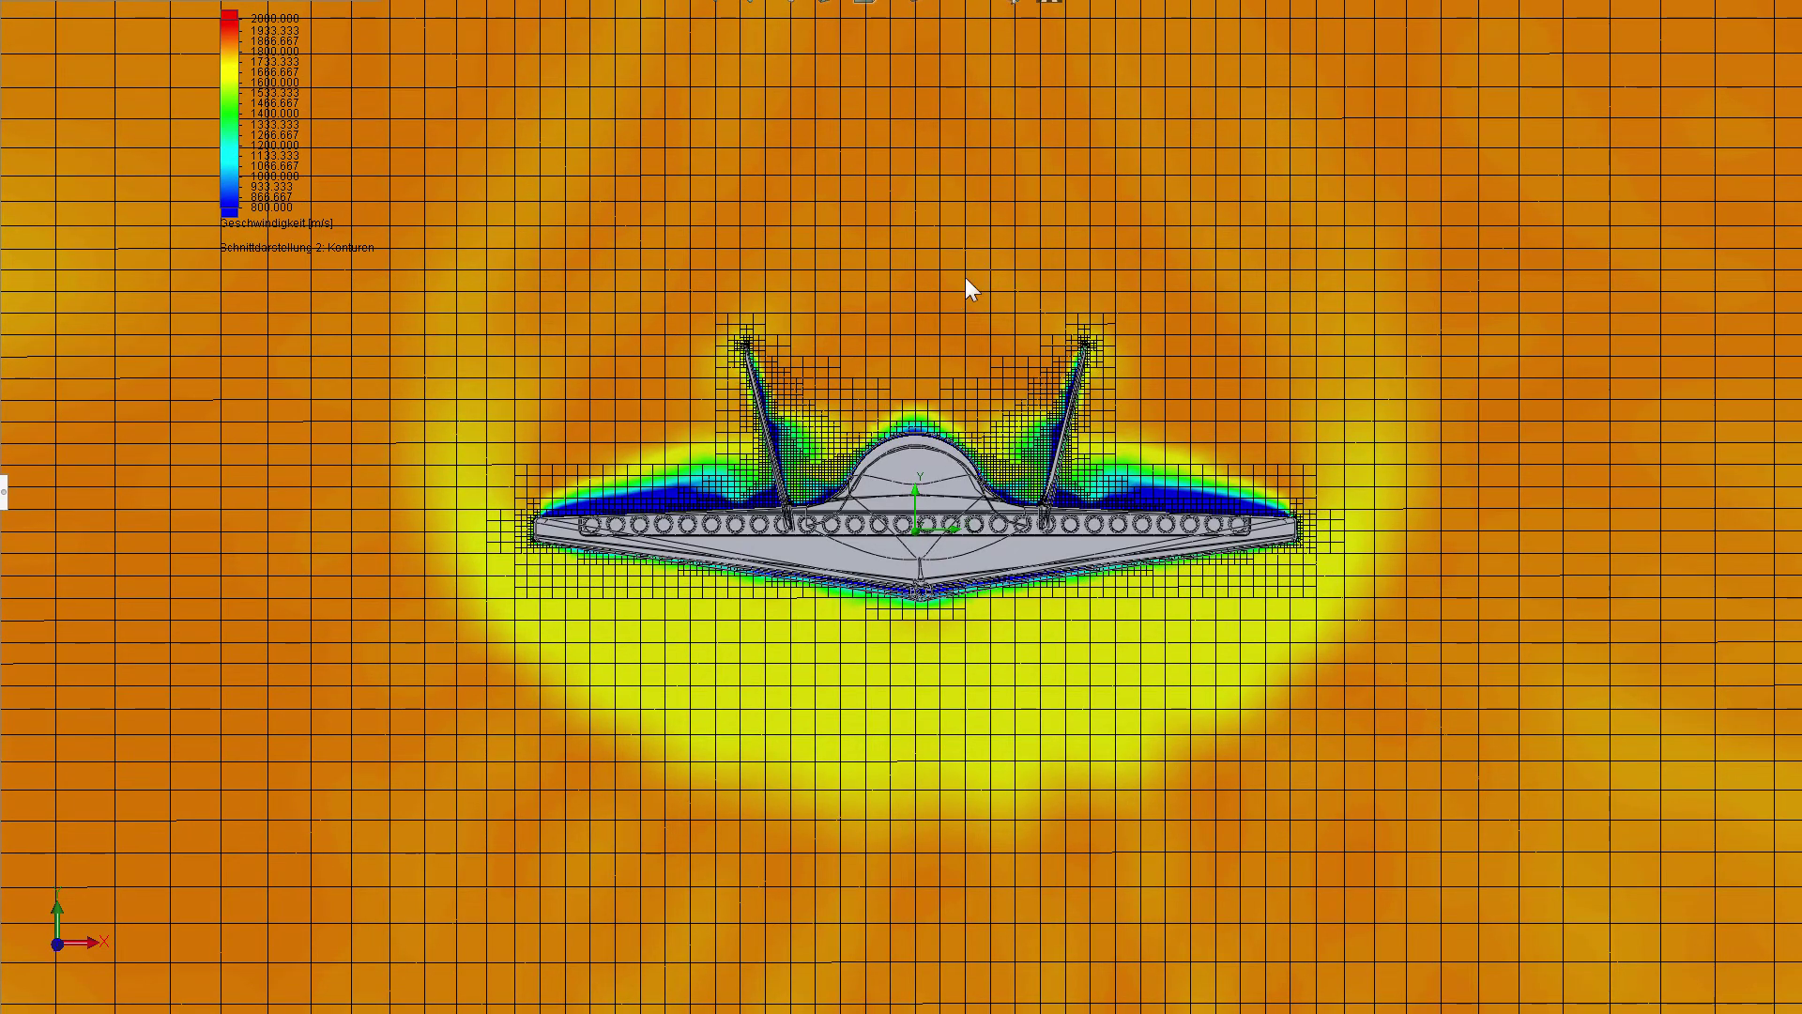
scroll(1025, 298, up, 1)
scroll(920, 516, down, 2)
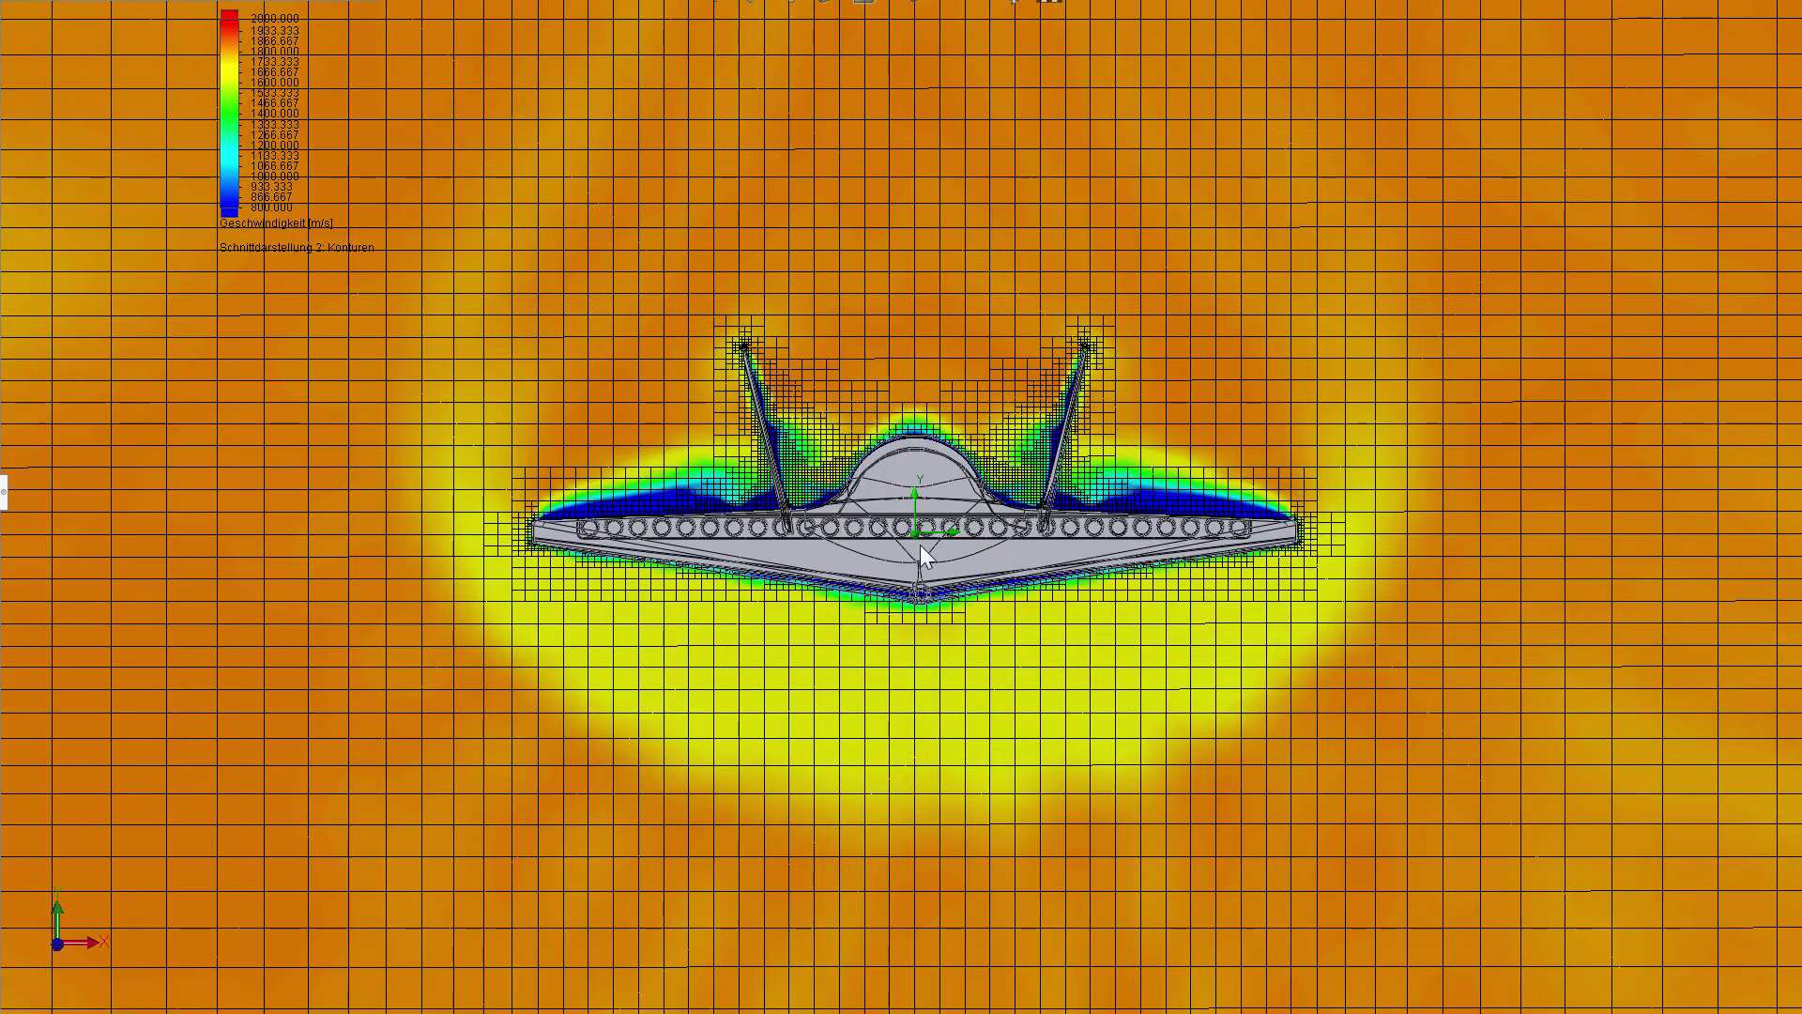
scroll(953, 310, down, 2)
scroll(934, 450, down, 1)
scroll(920, 548, up, 2)
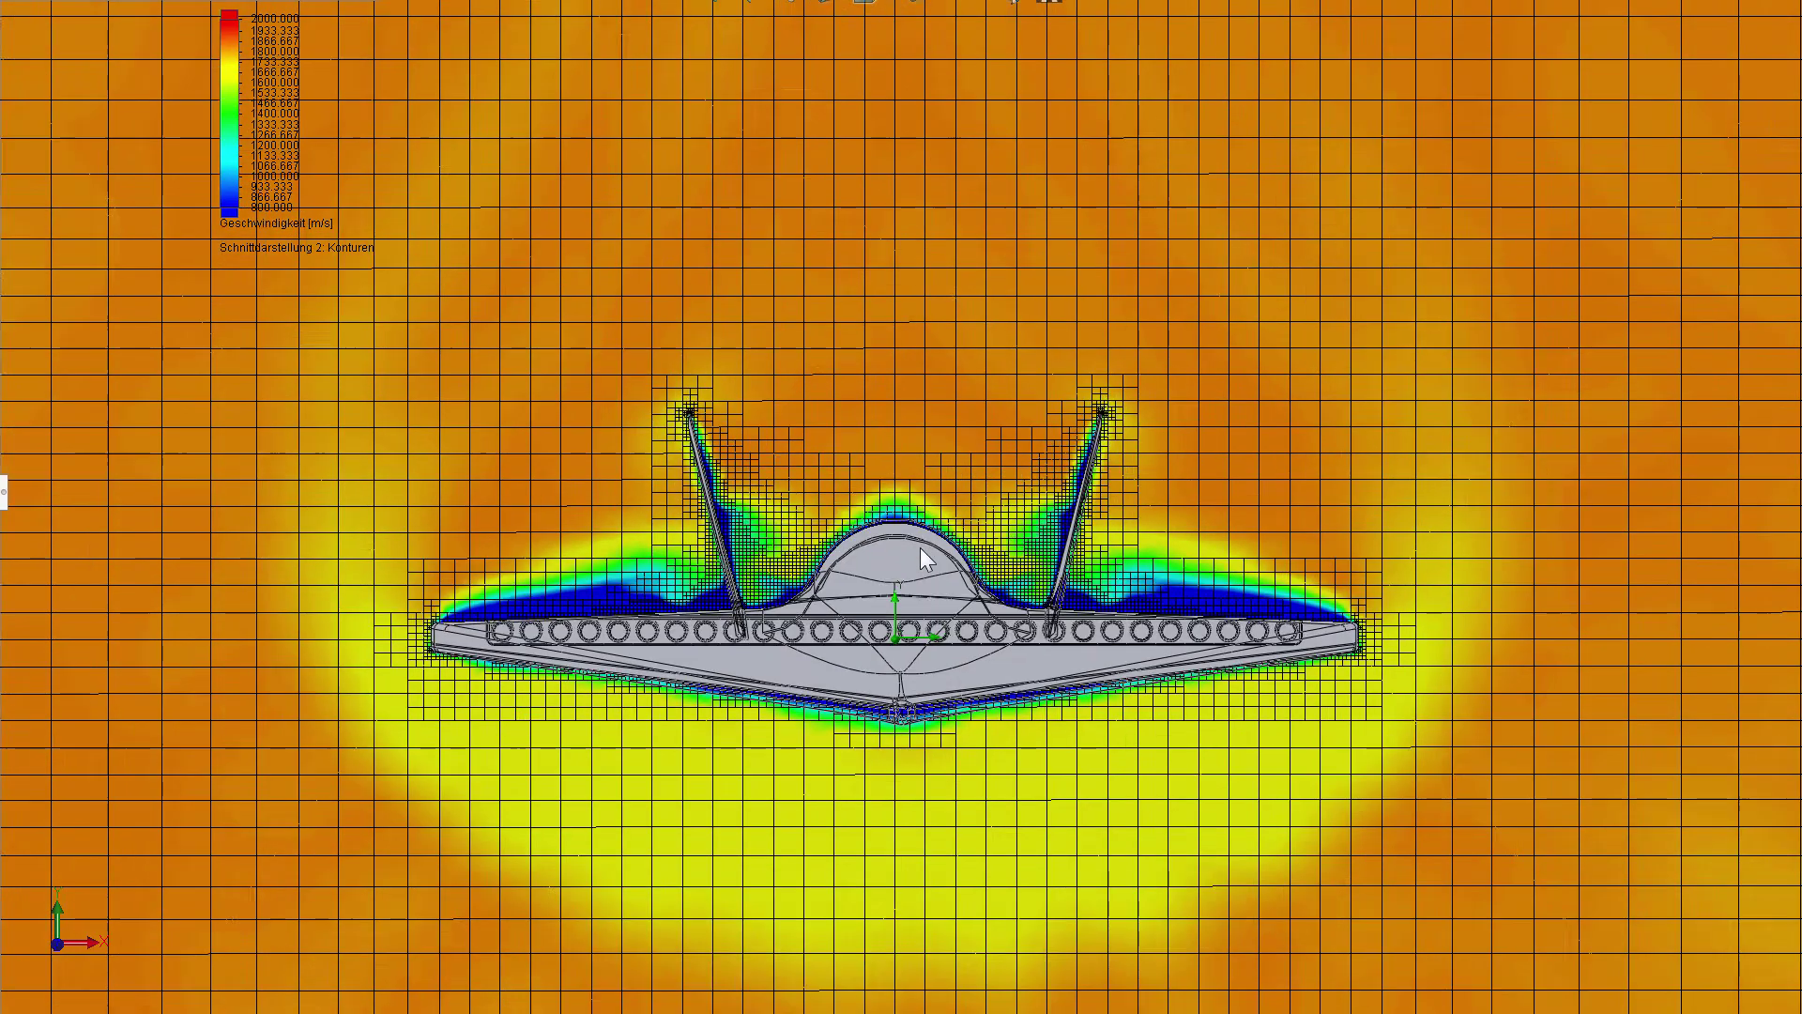
scroll(925, 538, up, 1)
scroll(926, 539, up, 1)
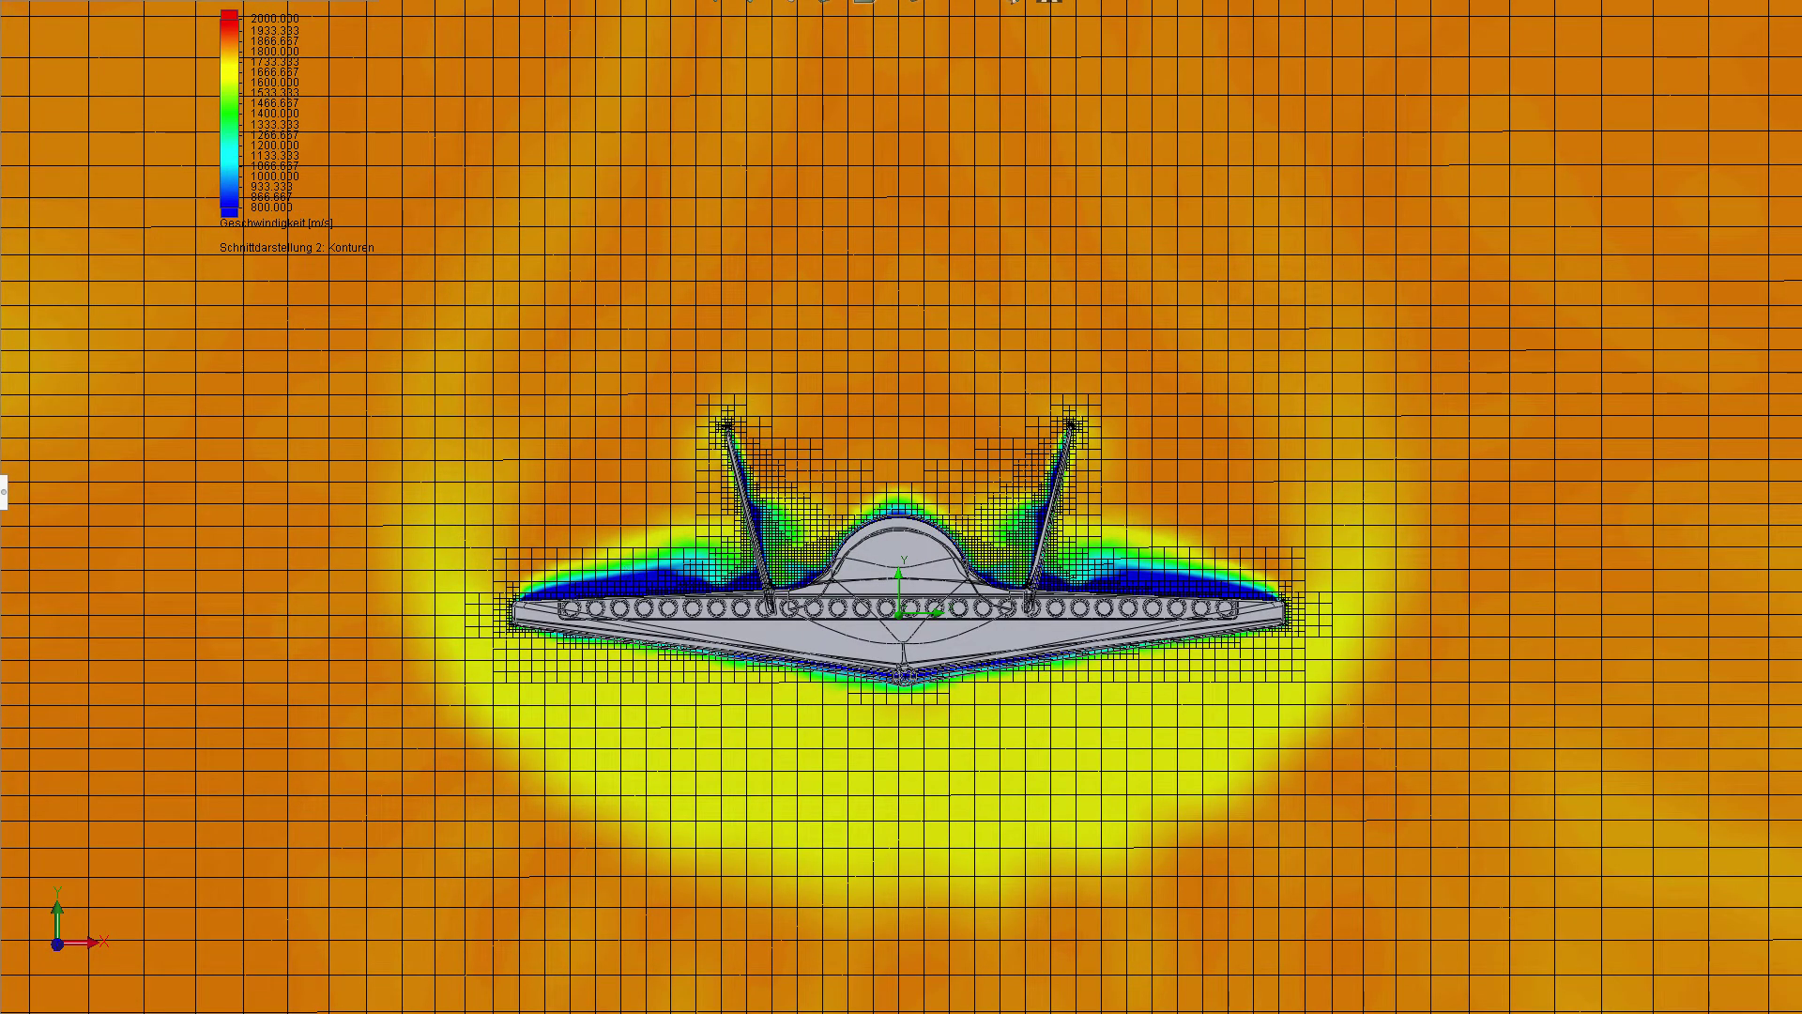
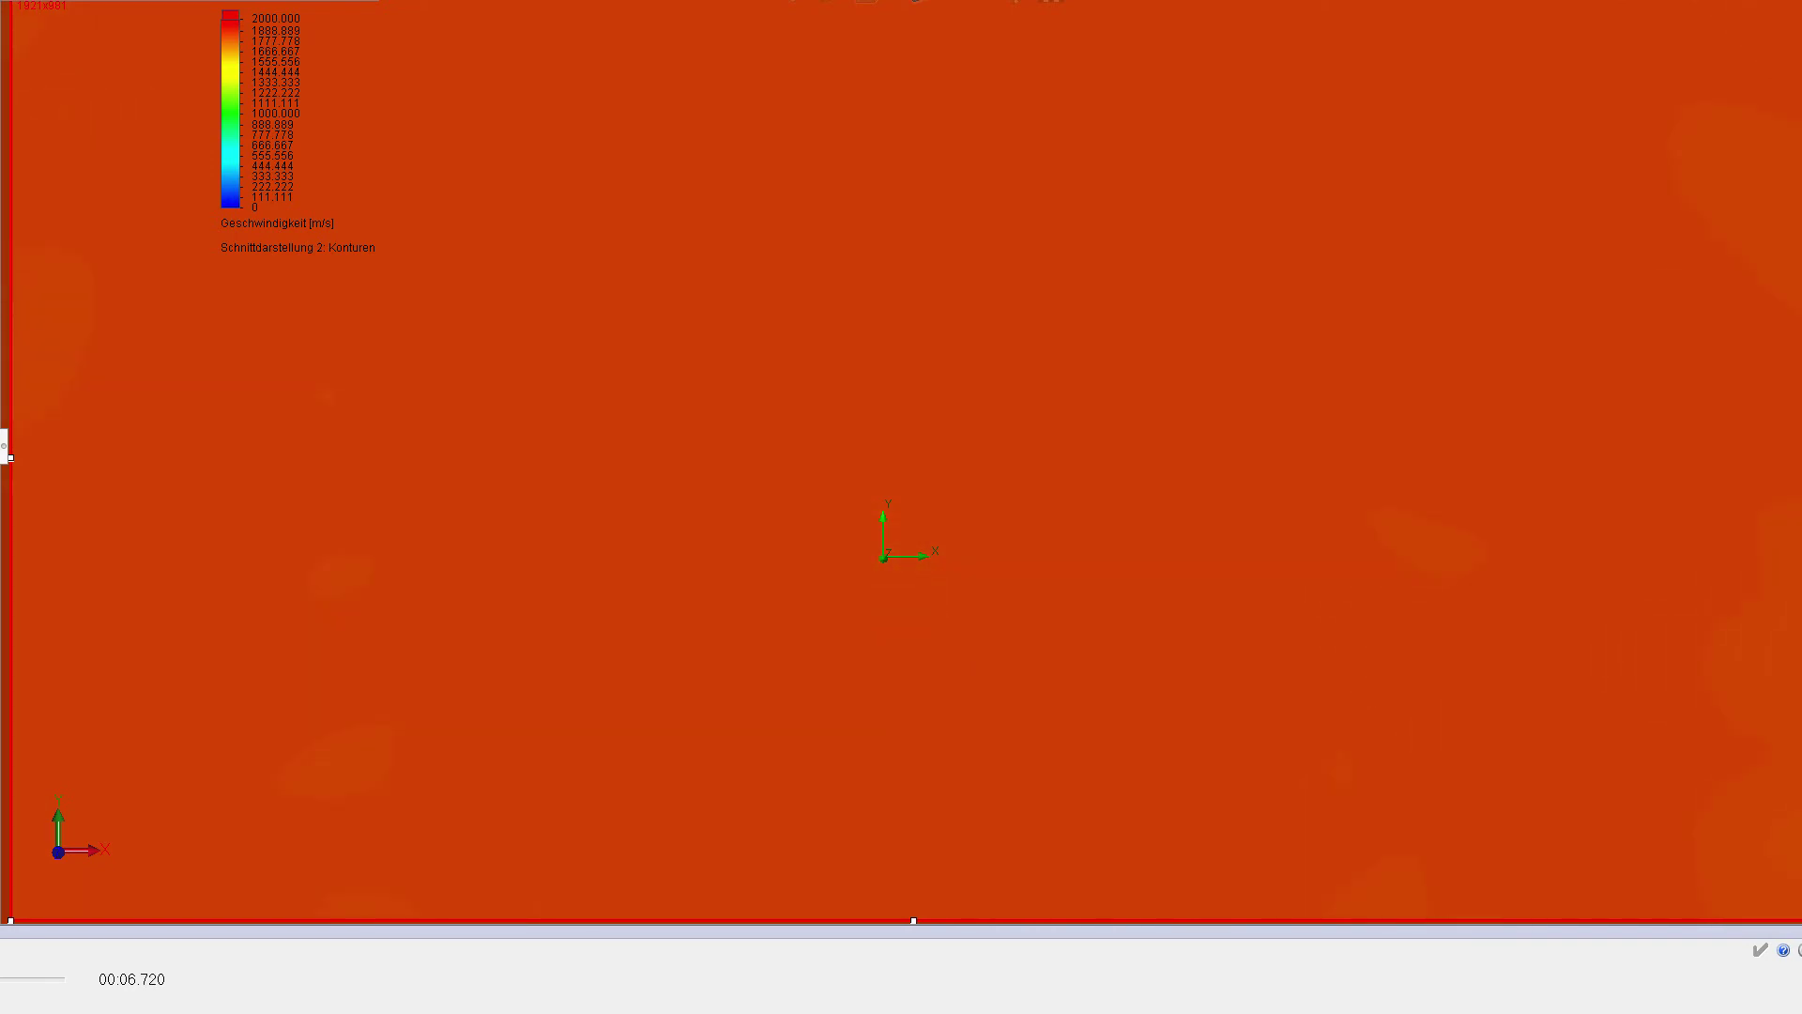
Edit the cut plot from the legend to show Geschwindigkeit (Y) contours, −200 to 500 m/s.
right_click(236, 180)
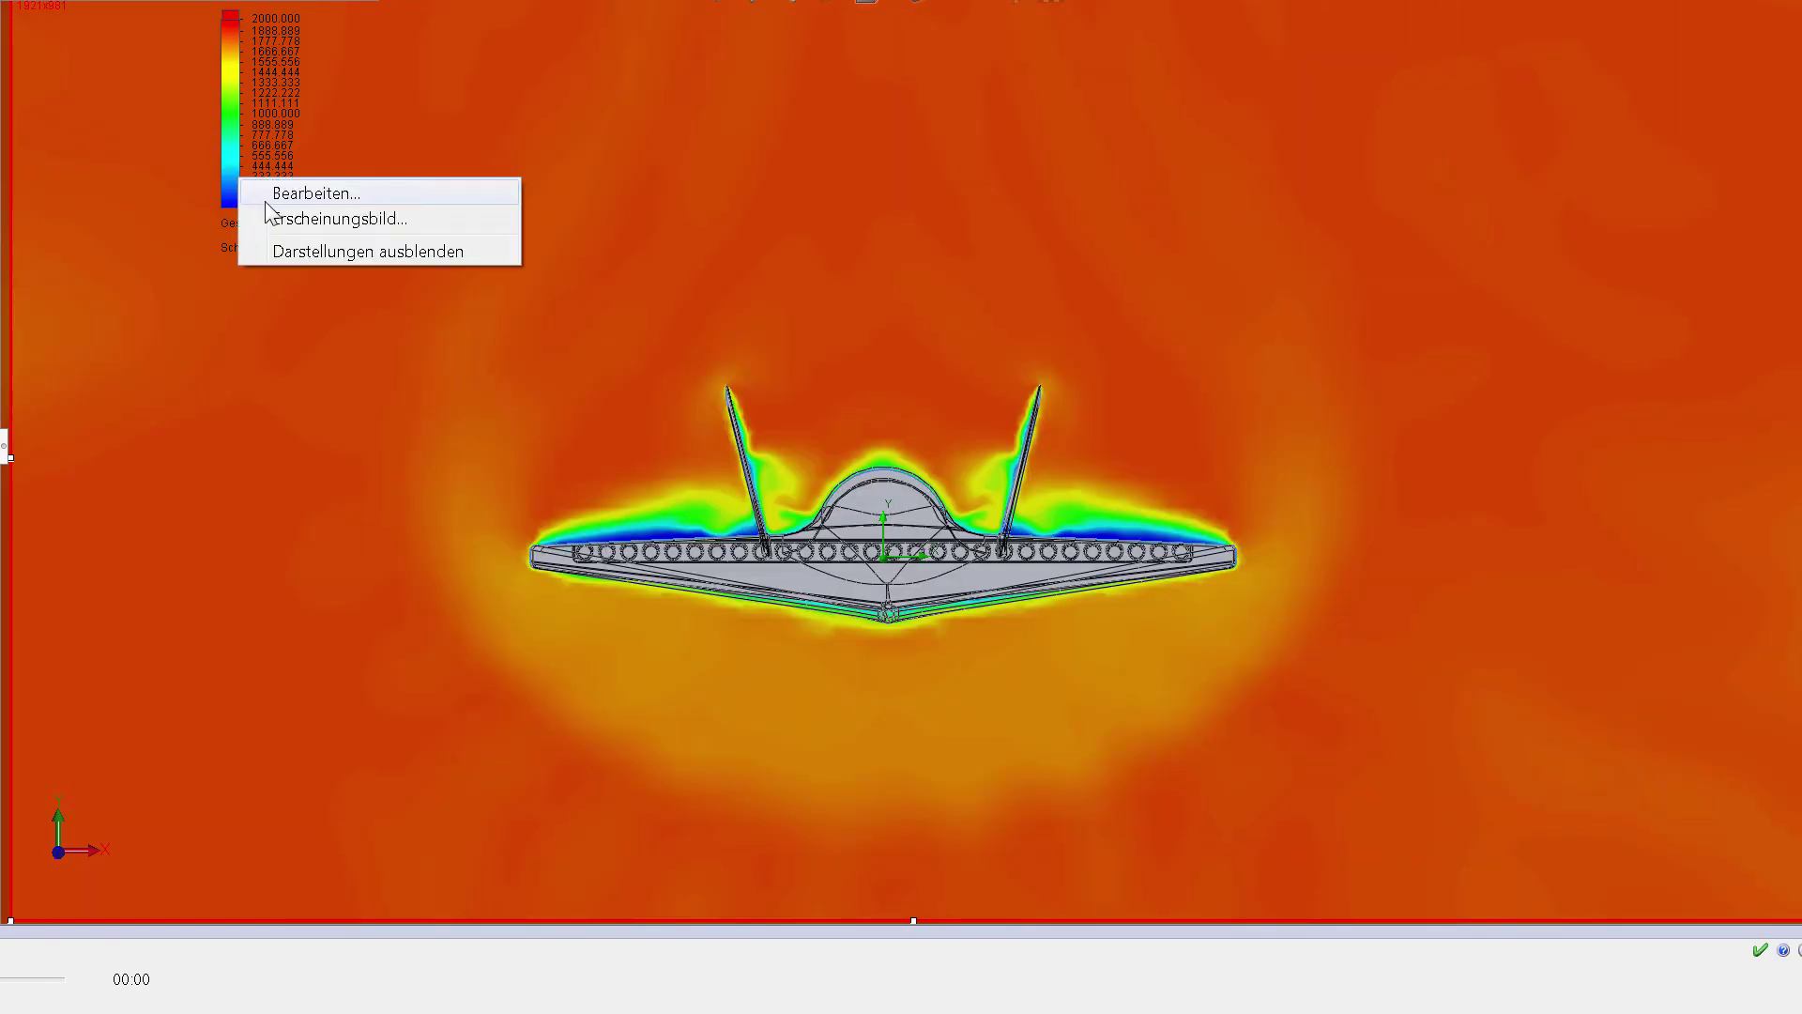
key(Escape)
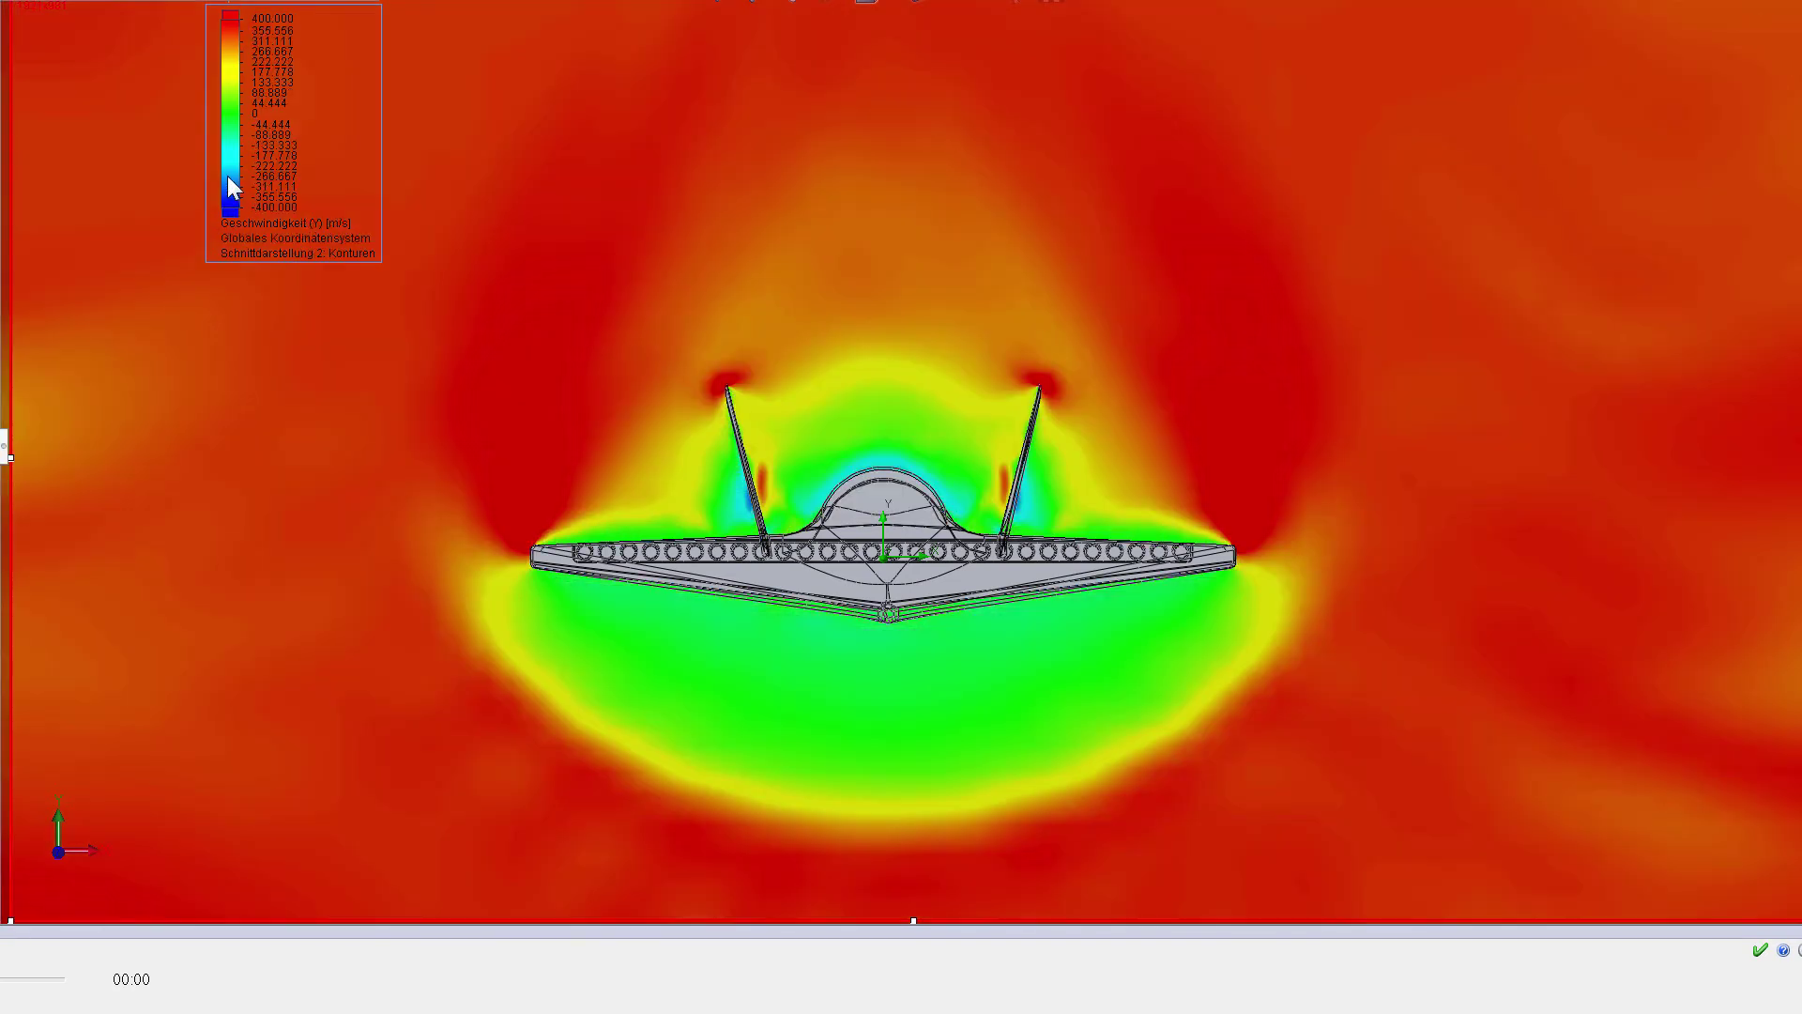
right_click(233, 178)
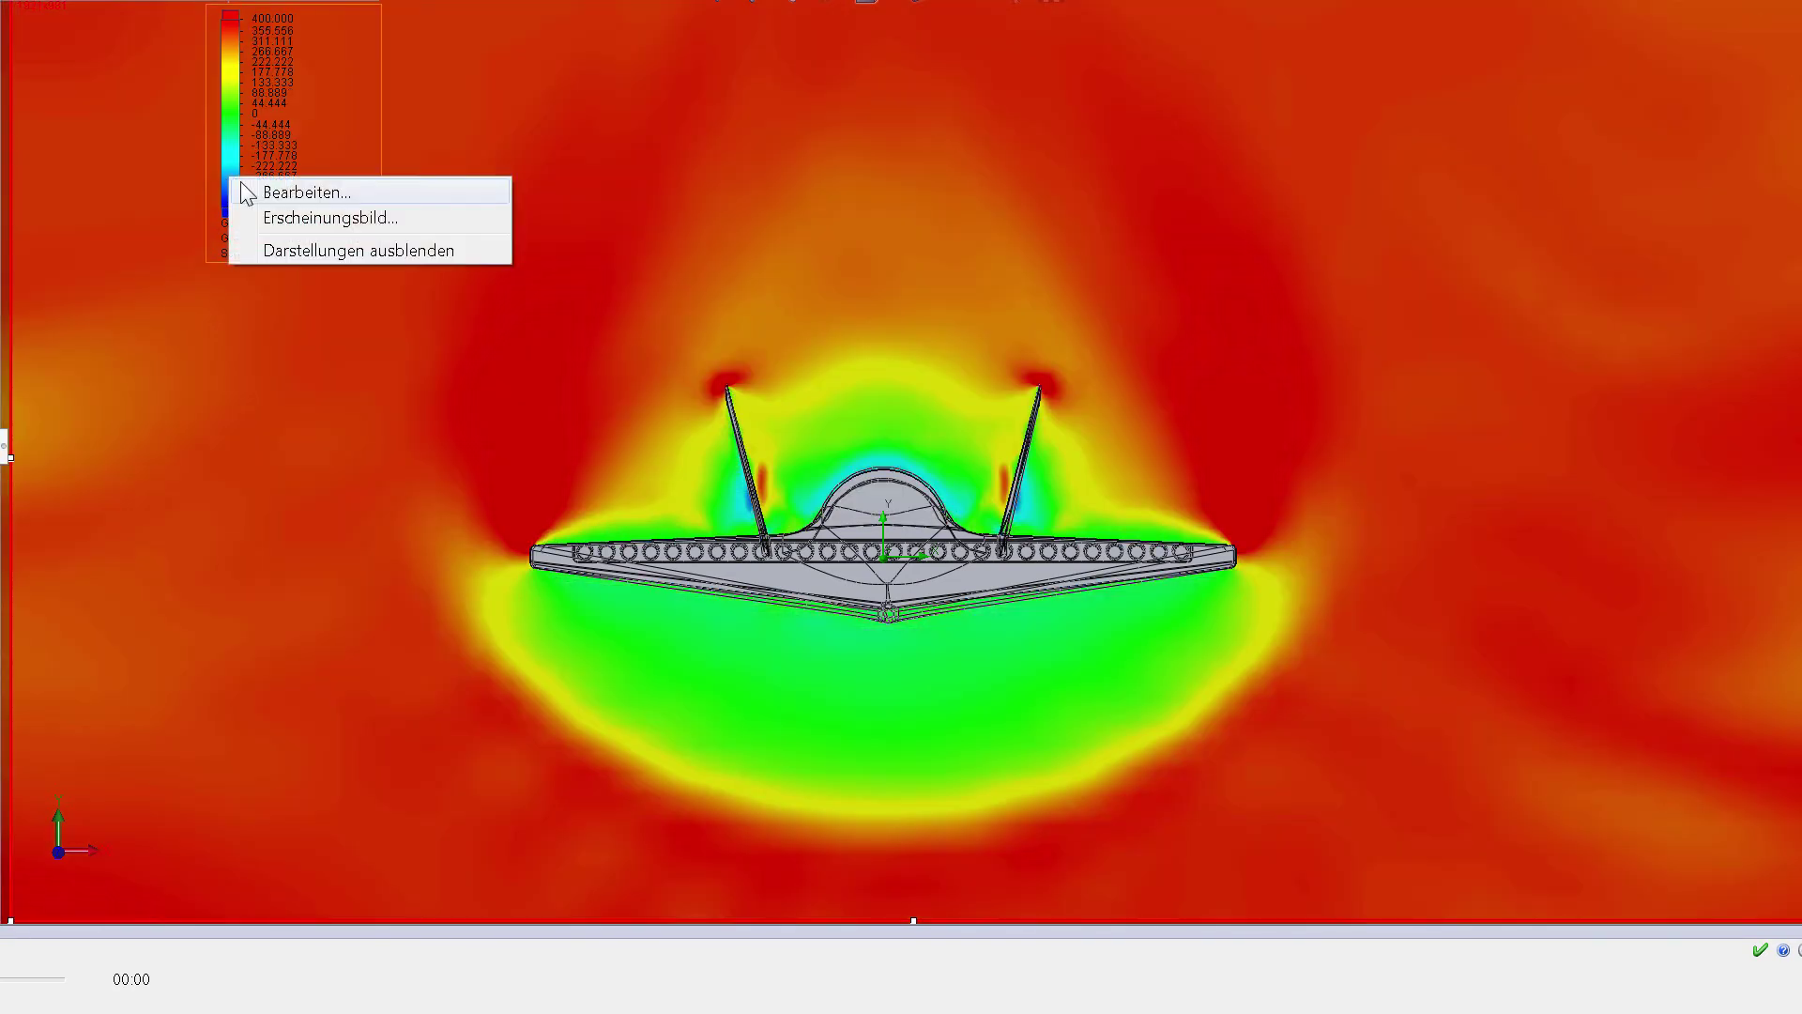
click(282, 194)
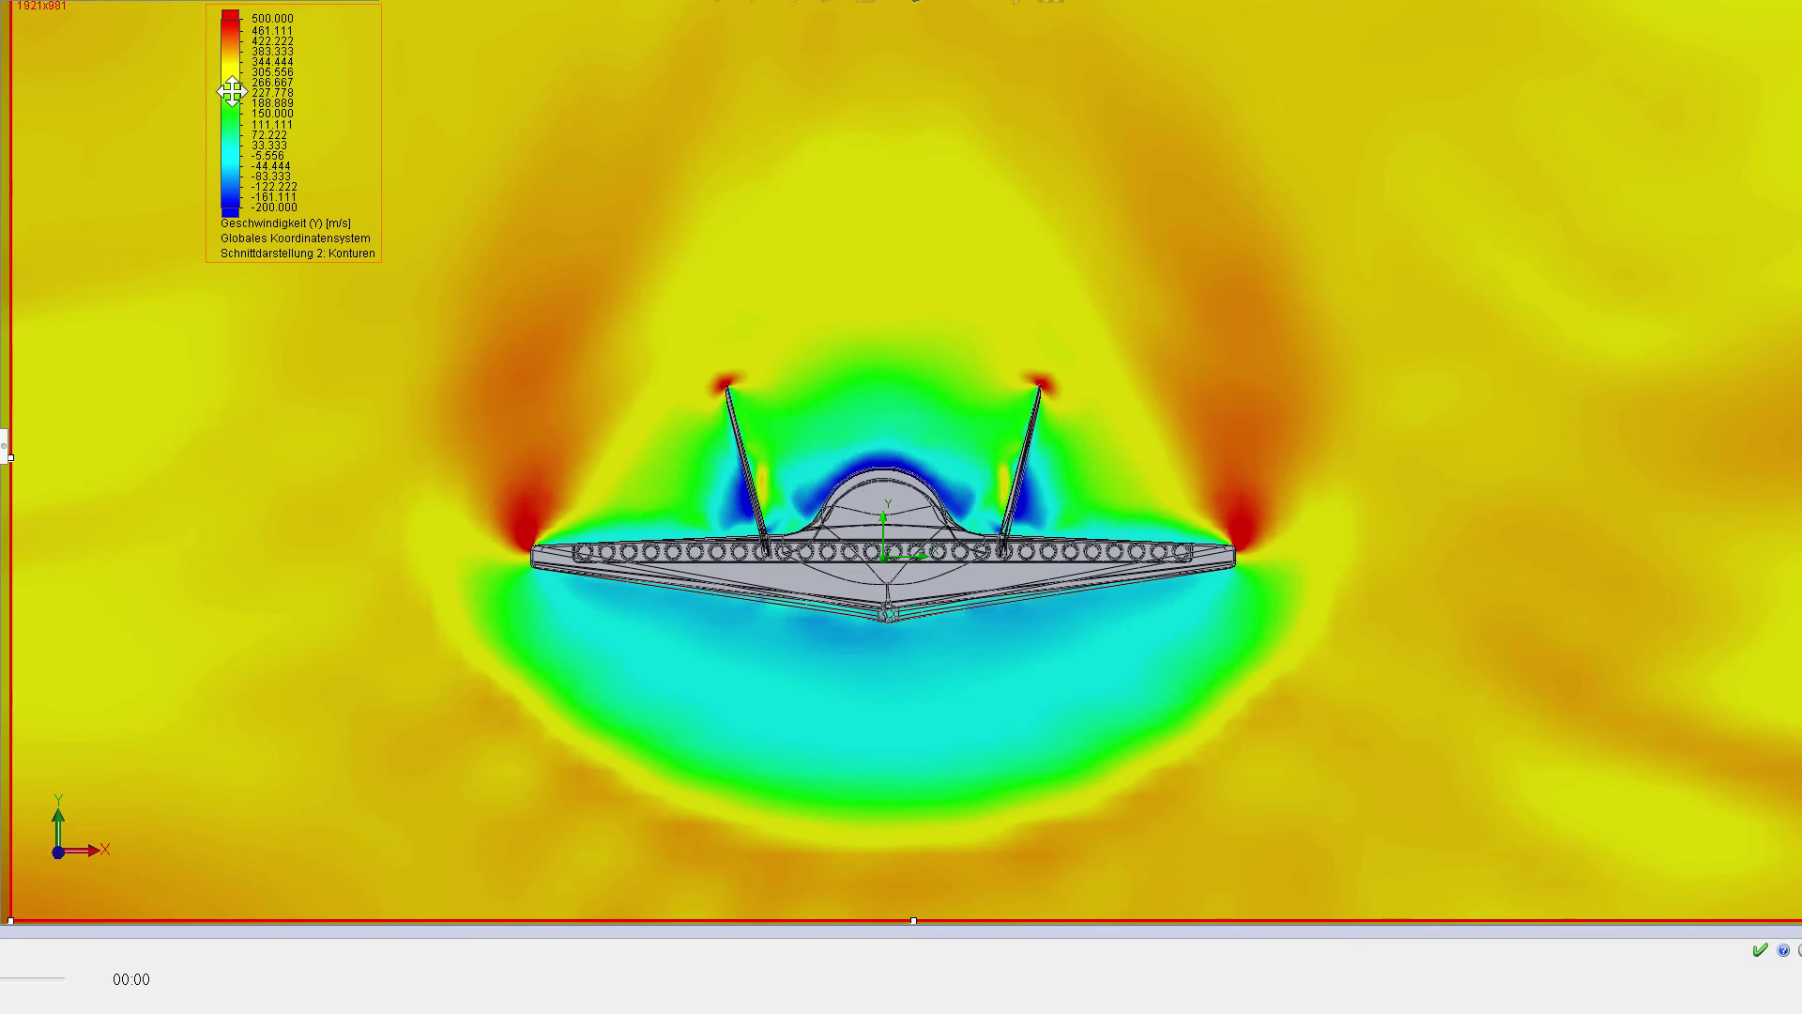
Review the legend's Erscheinungsbild settings, then switch contours to Geschwindigkeit (Z), −2200 to −600 m/s.
right_click(259, 98)
click(271, 134)
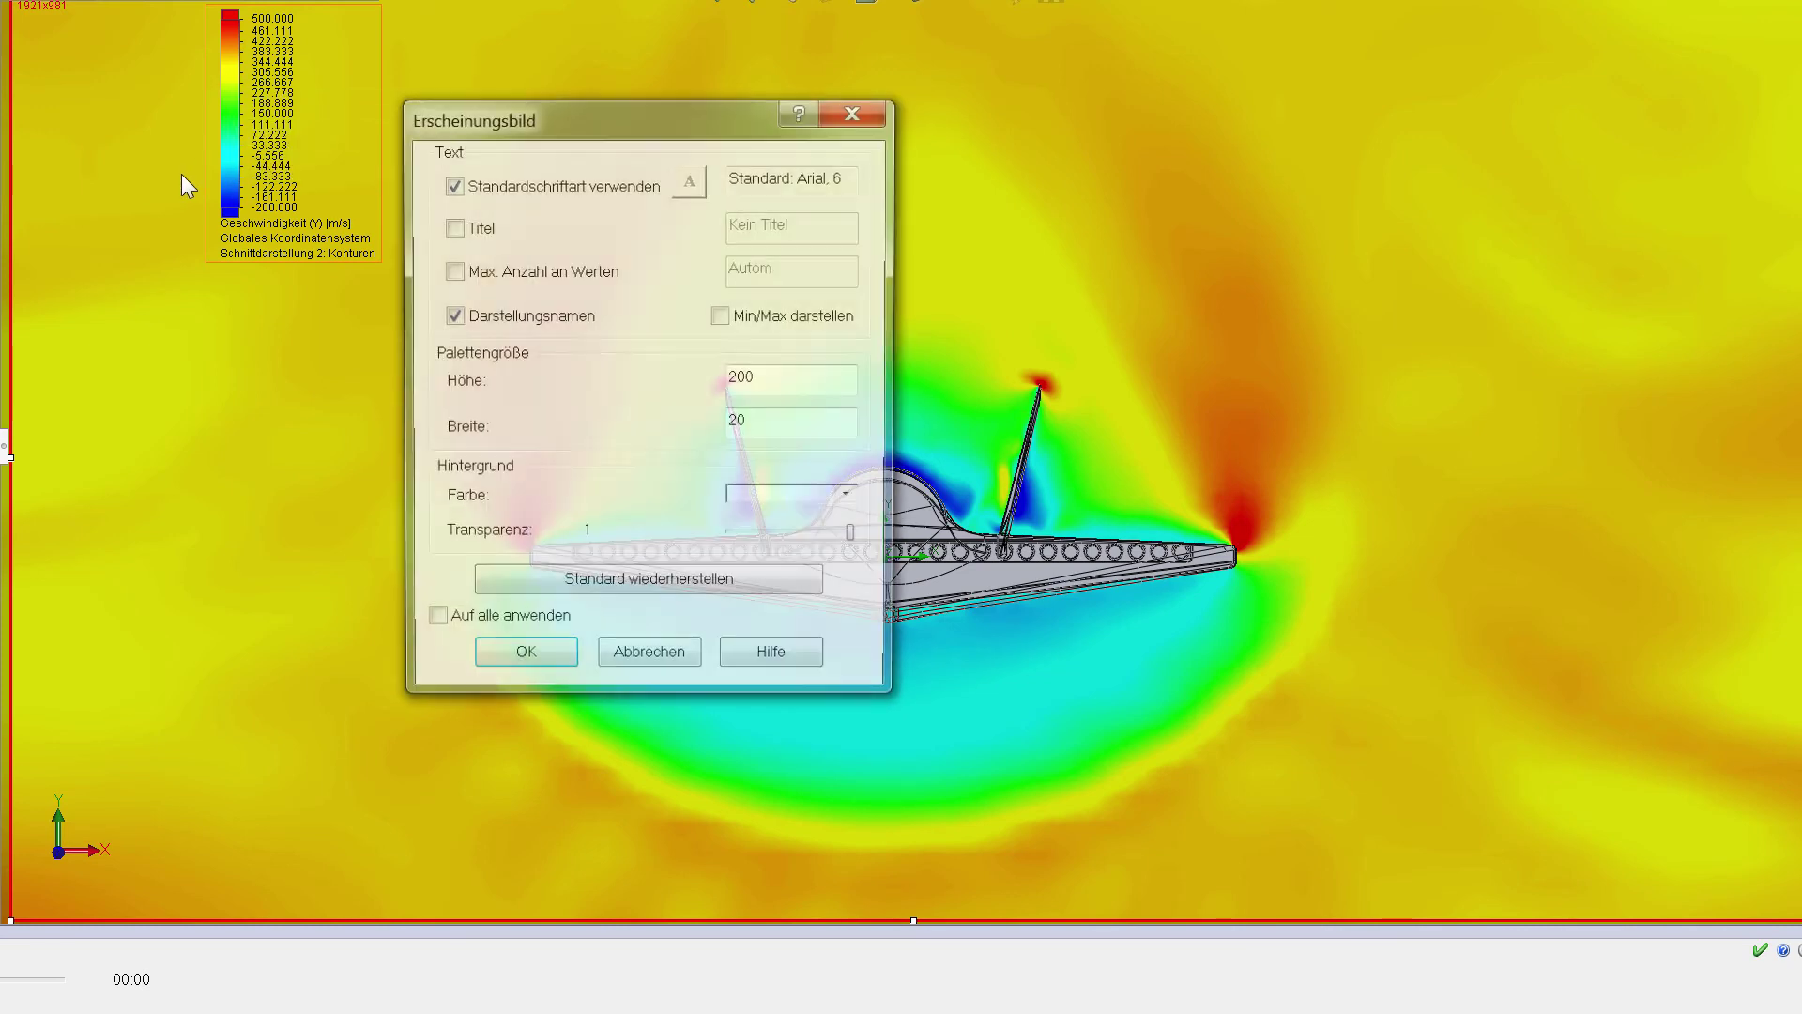
click(619, 662)
right_click(230, 150)
click(250, 156)
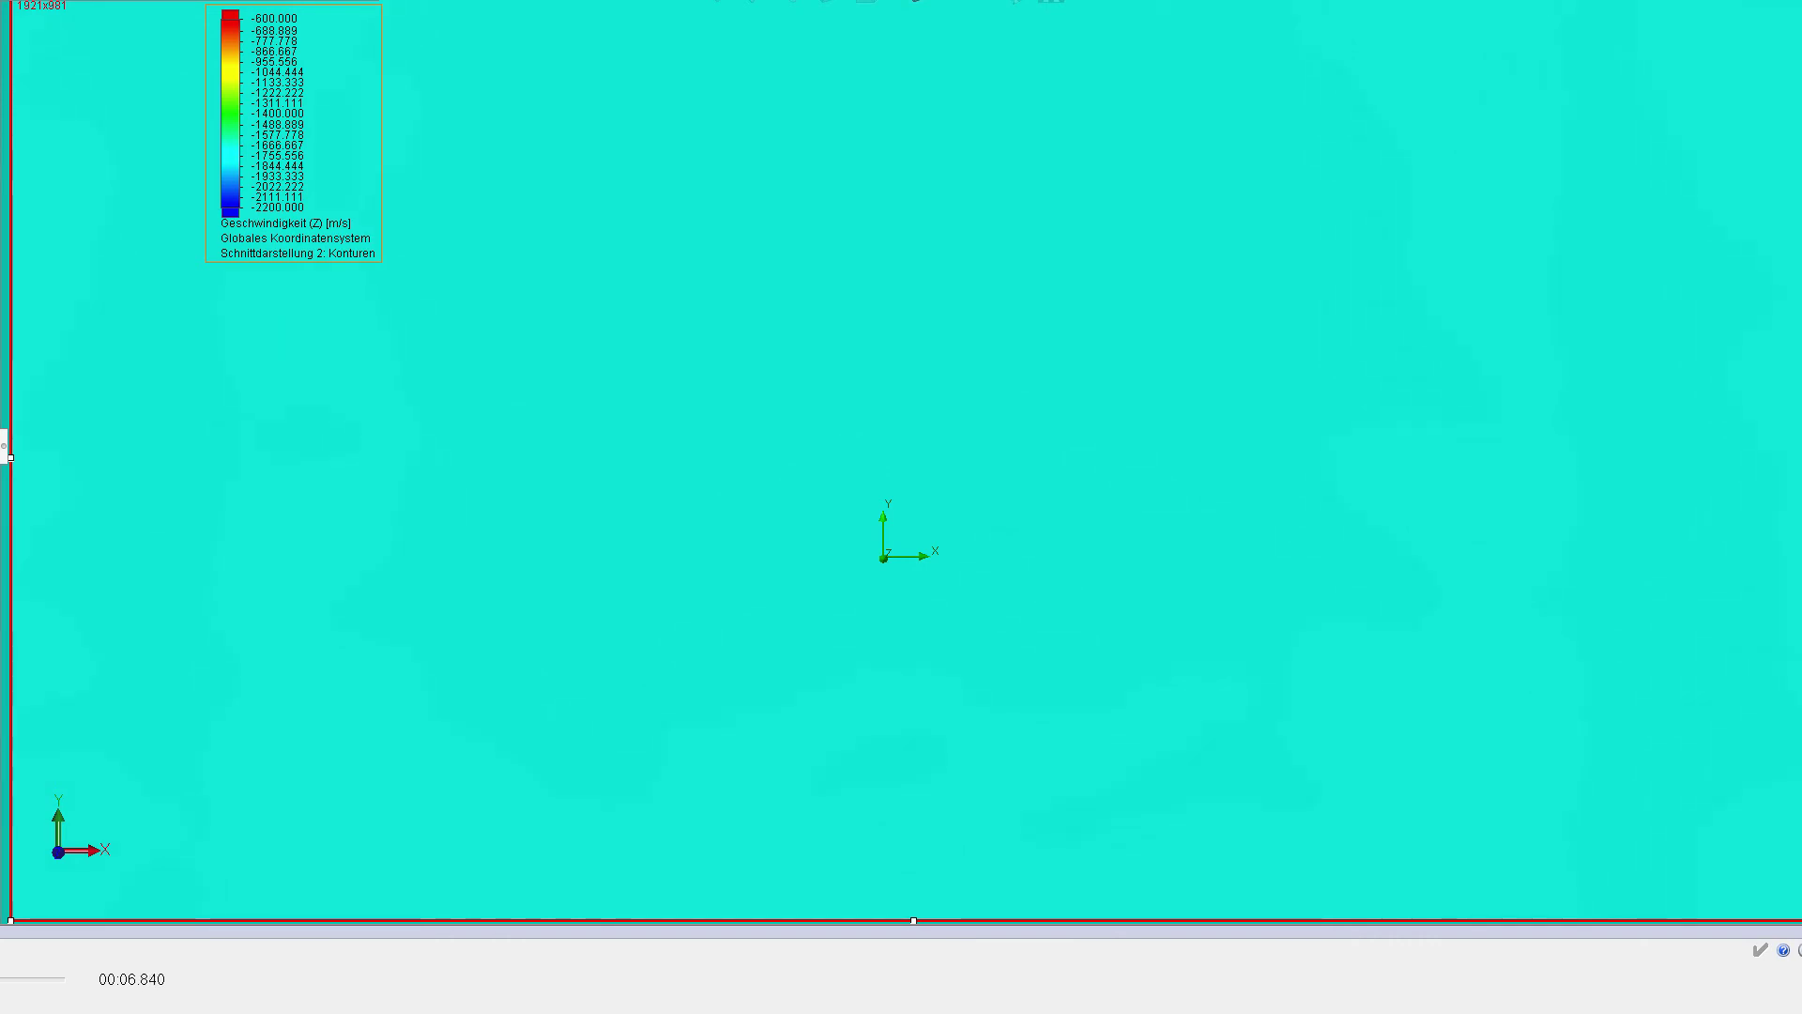
Edit the cut plot to show Dichte (Fluid) contours from 0 to 3.00e-004 kg/m³.
right_click(246, 131)
click(266, 146)
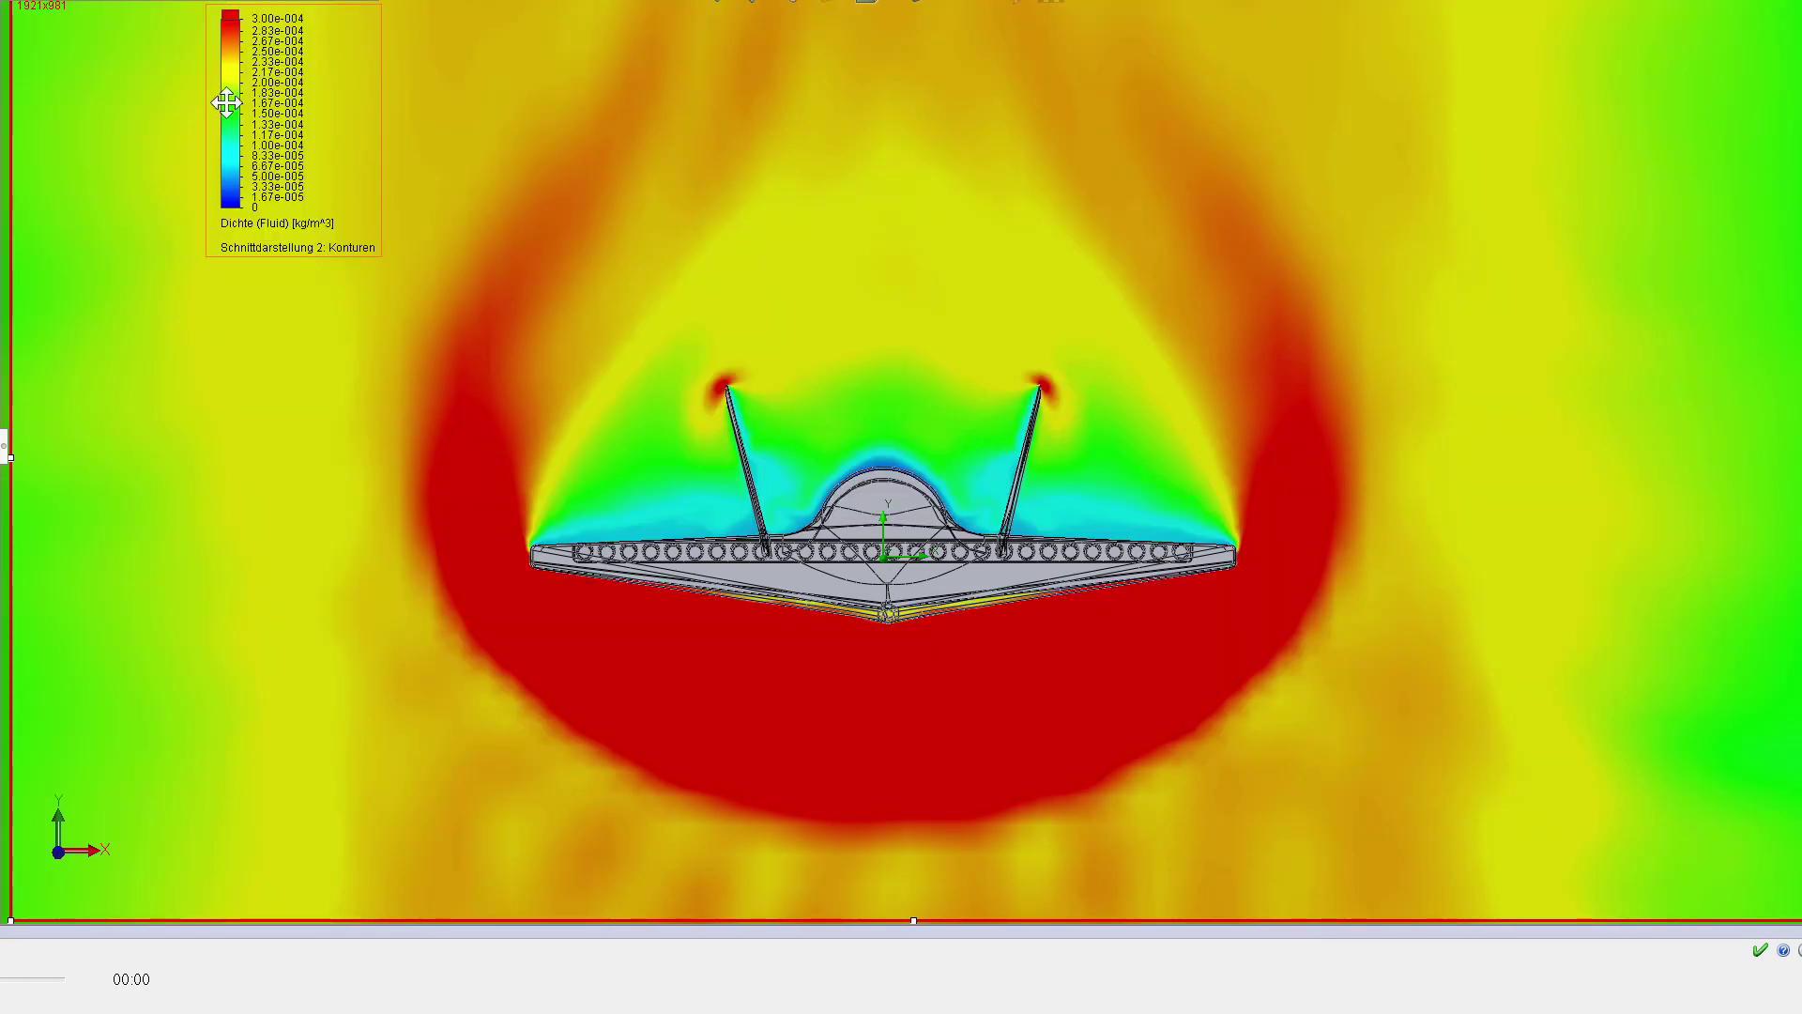
right_click(241, 106)
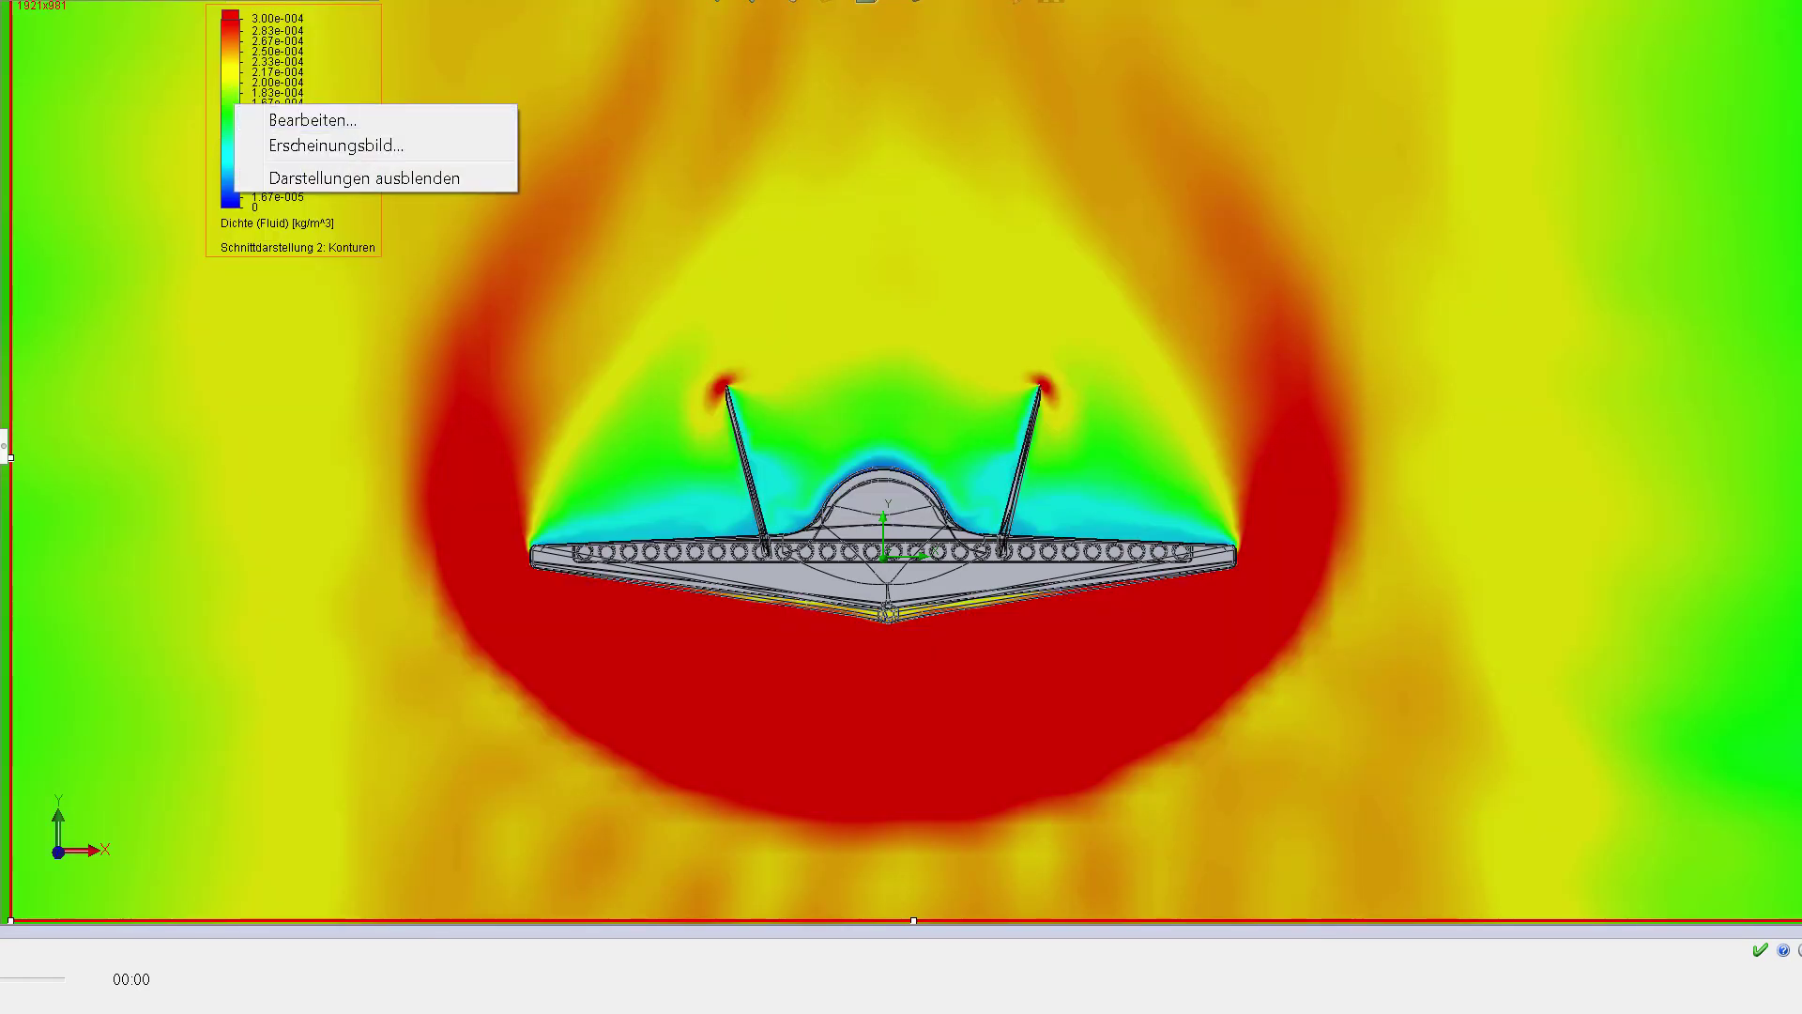
key(Escape)
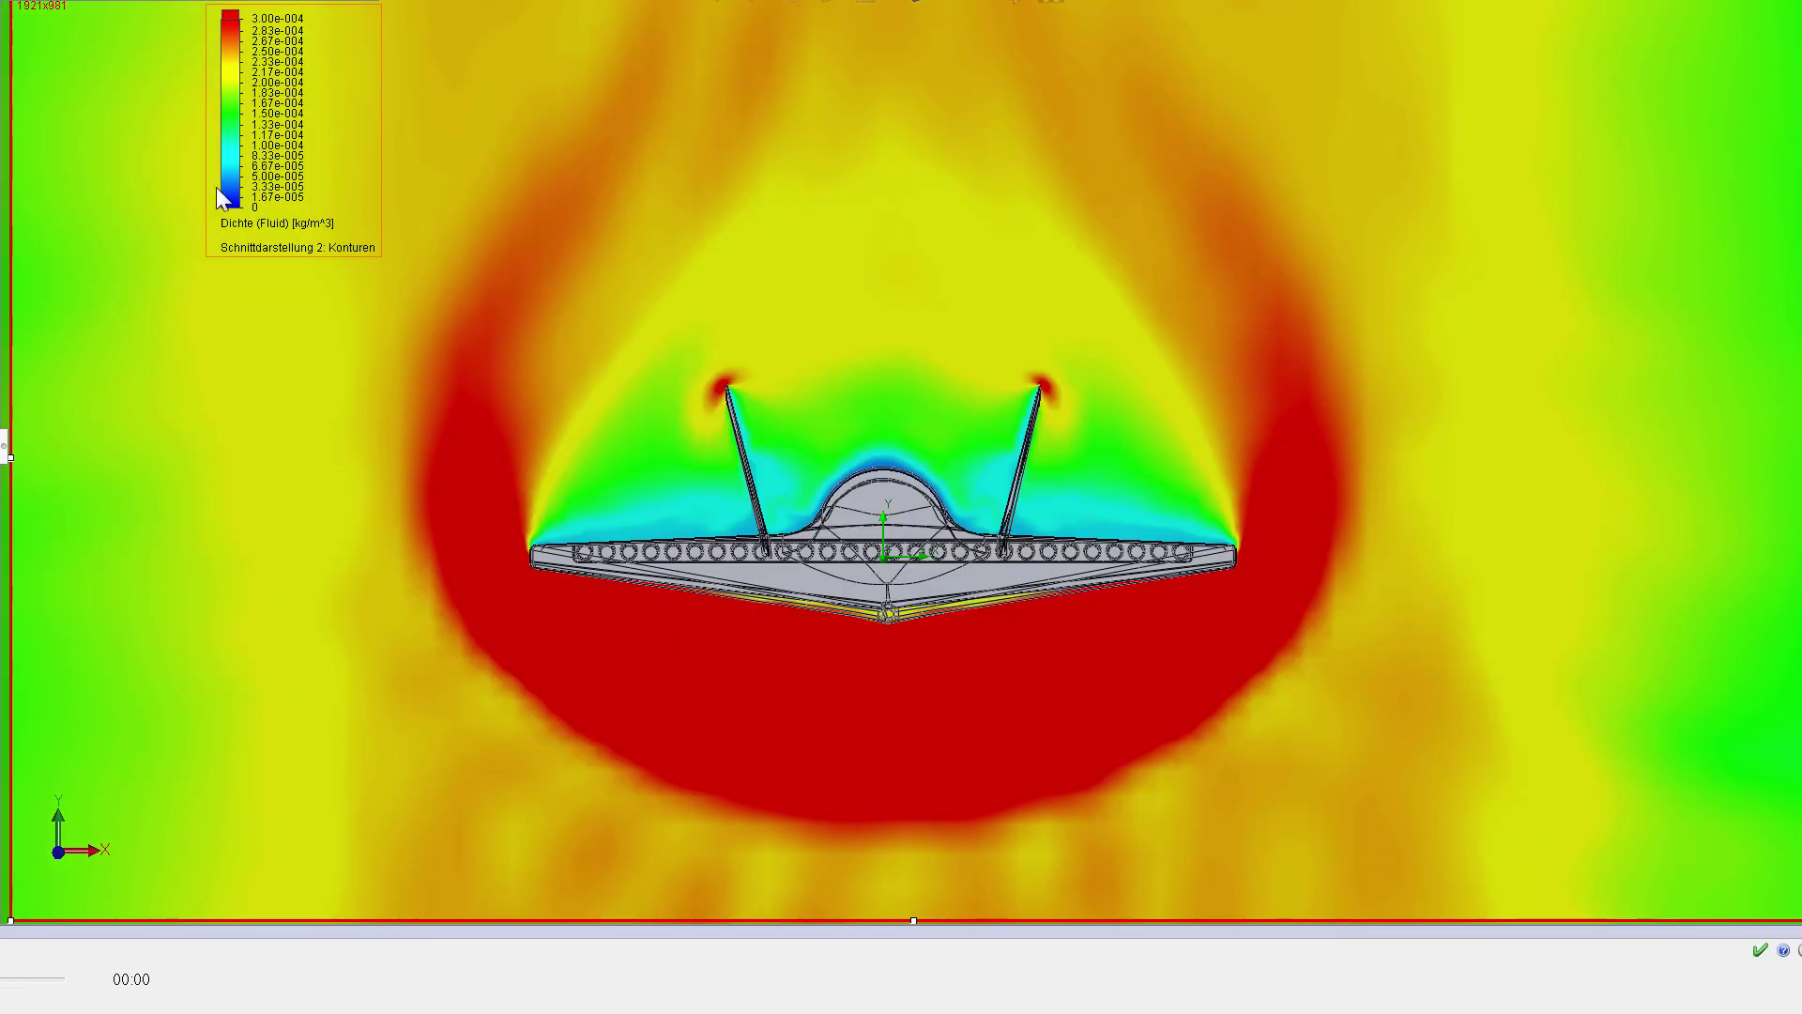
Edit the cut plot to show Druck contours with the range set to 0–200 Pa.
right_click(219, 188)
right_click(233, 71)
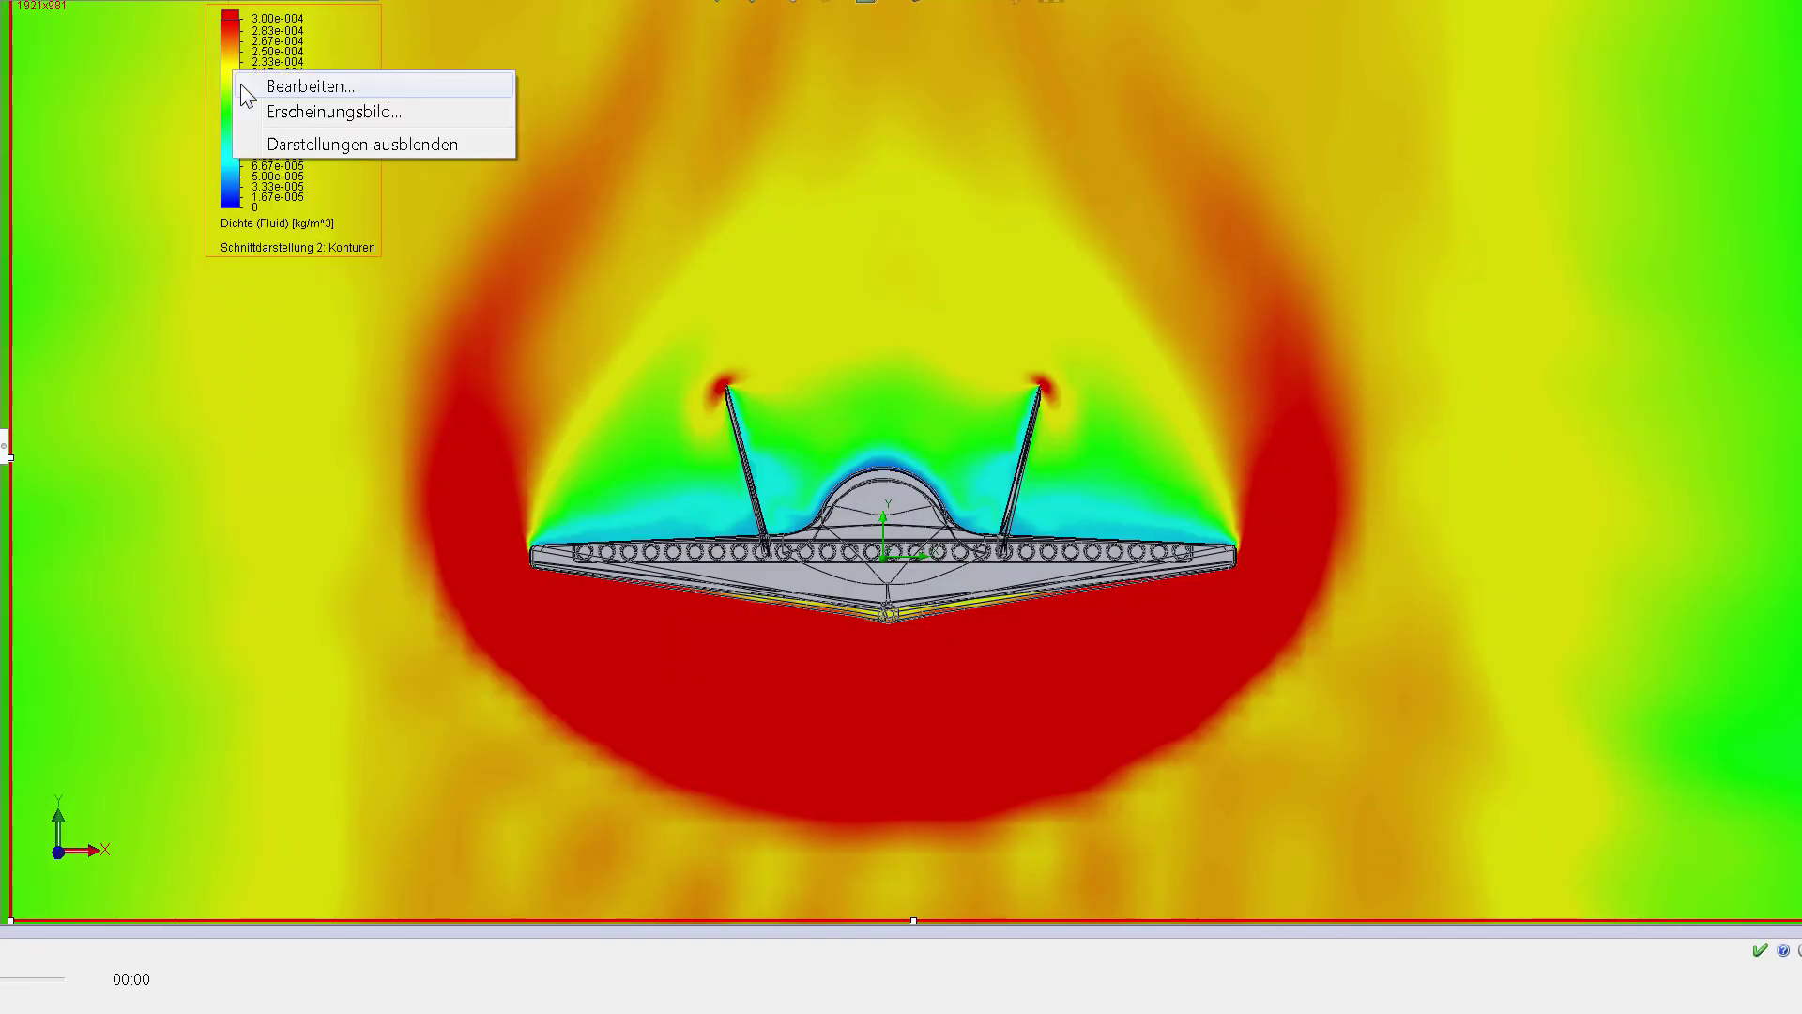
click(214, 112)
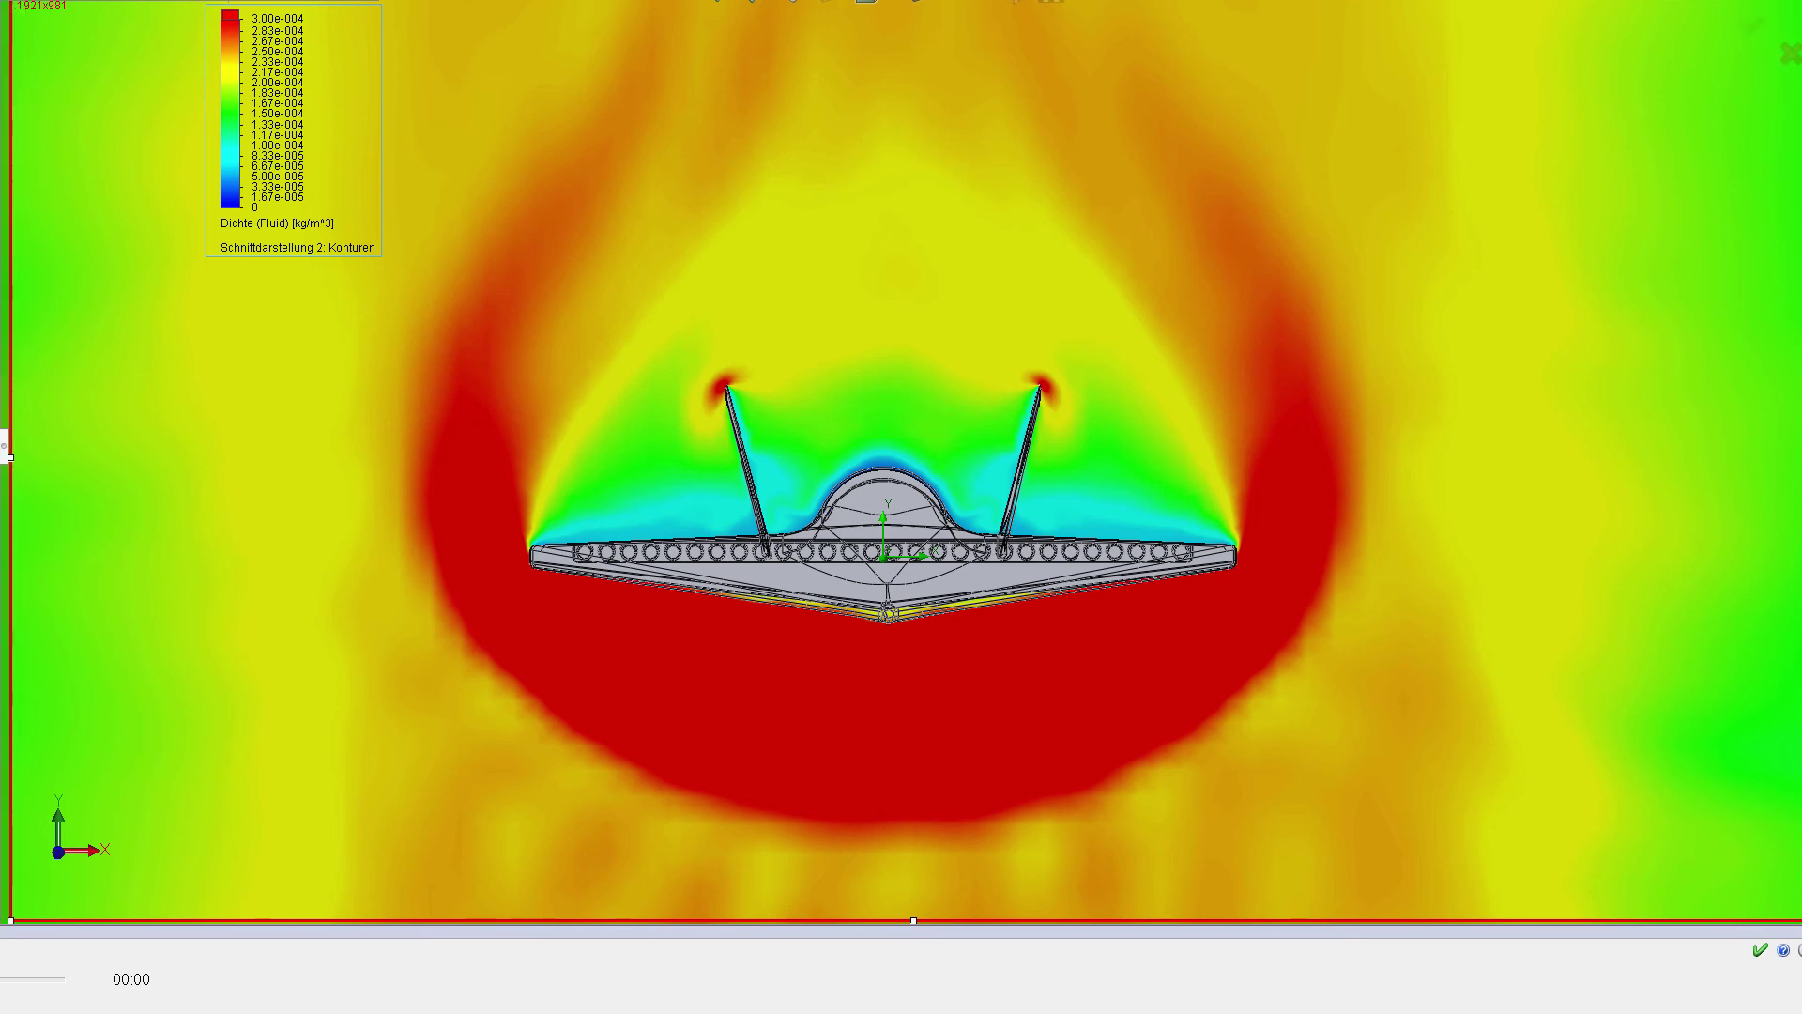
key(Return)
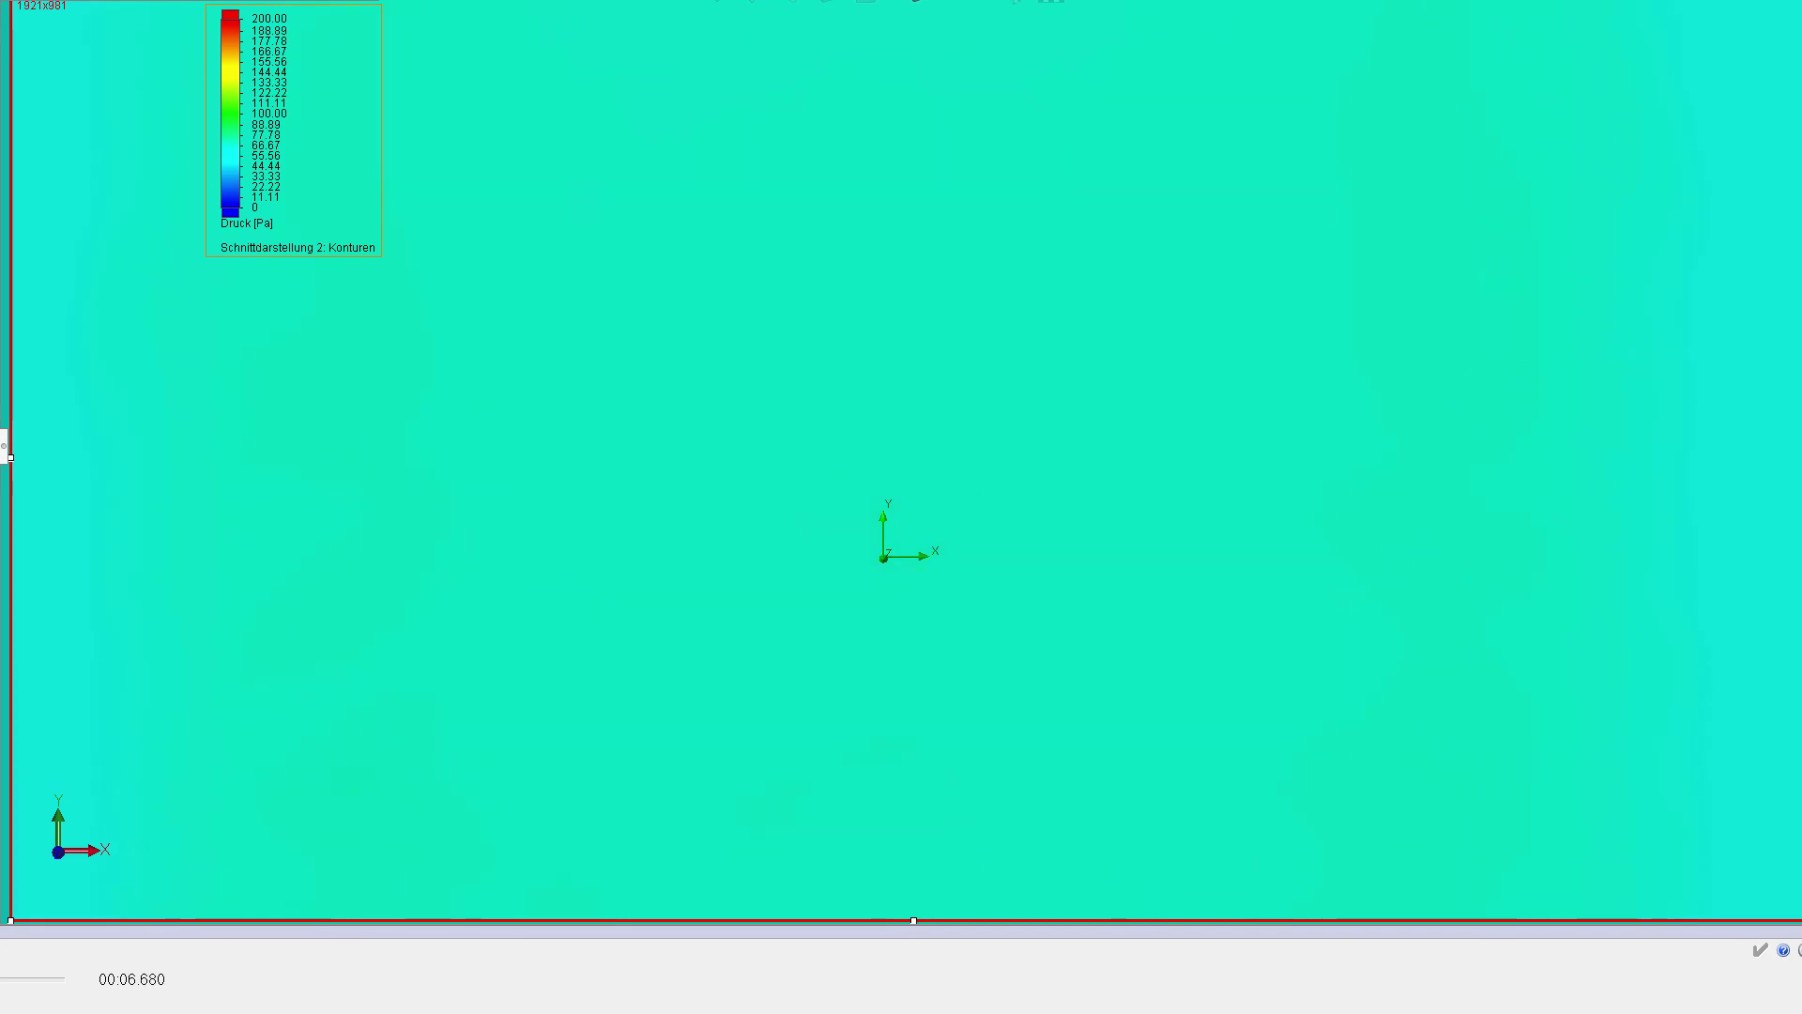
Hide Cut Plot 2 in the Results tree.
right_click(247, 188)
click(41, 409)
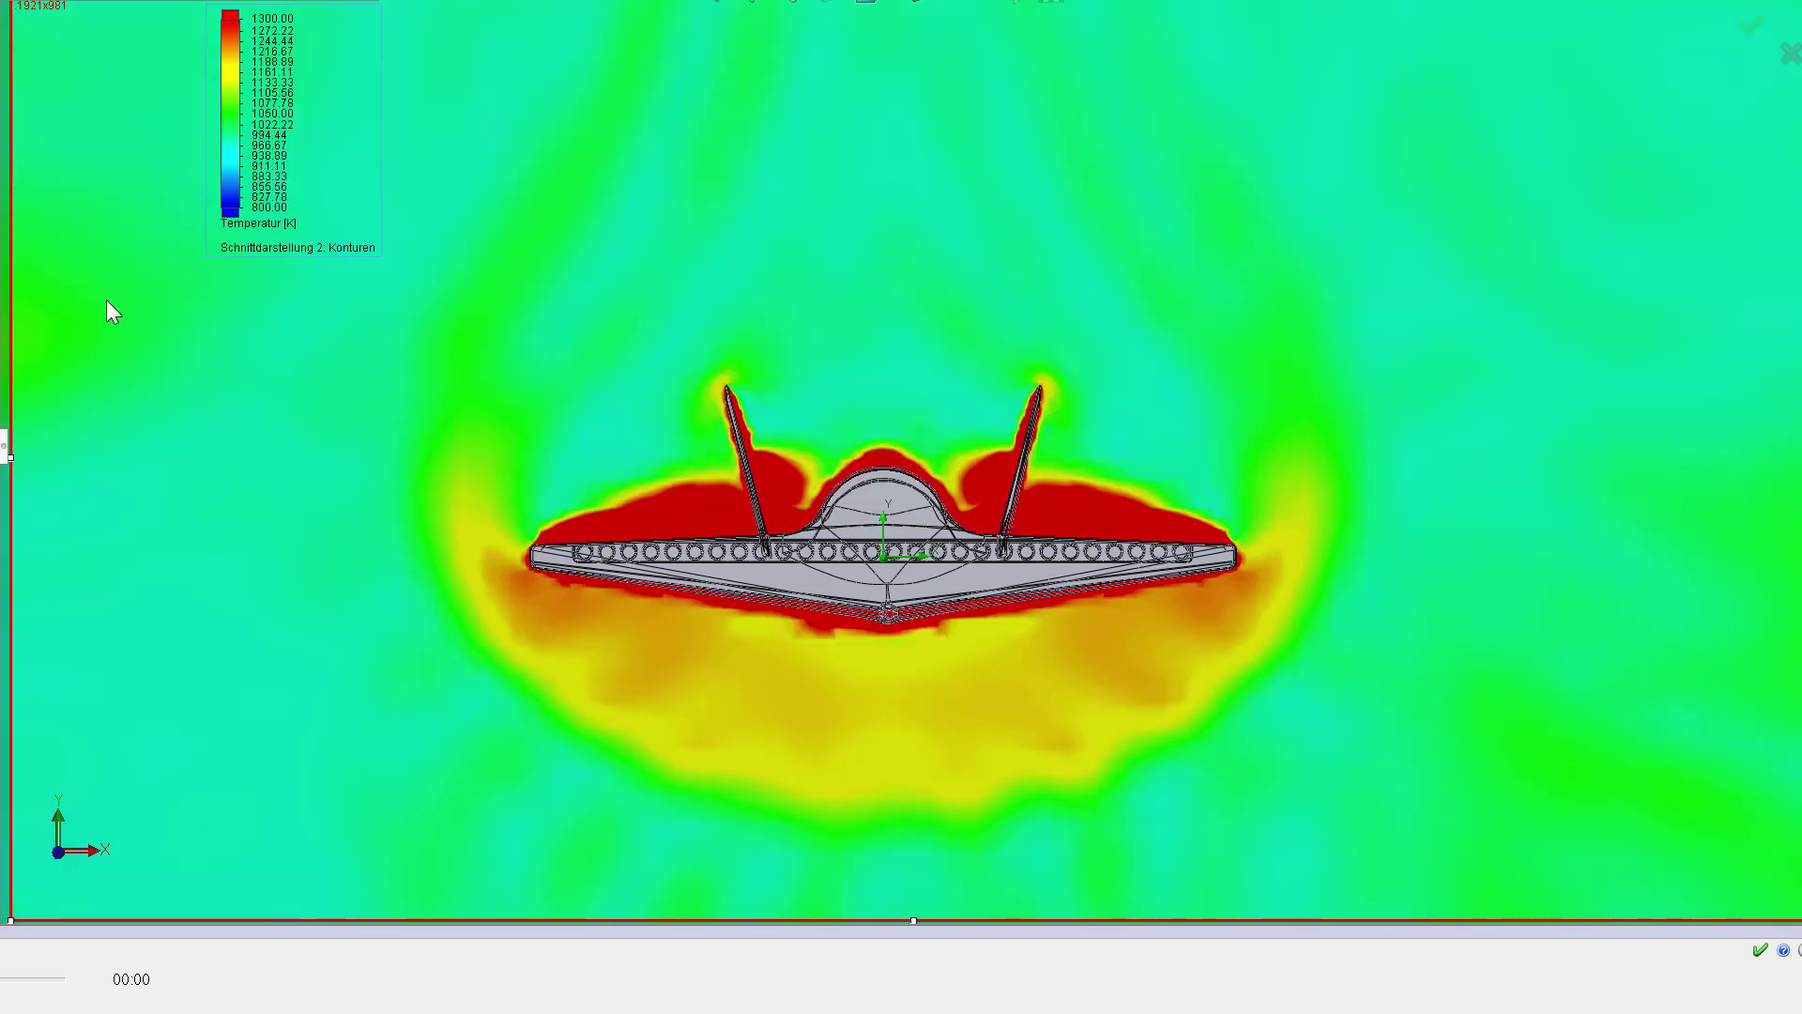
right_click(235, 187)
key(Escape)
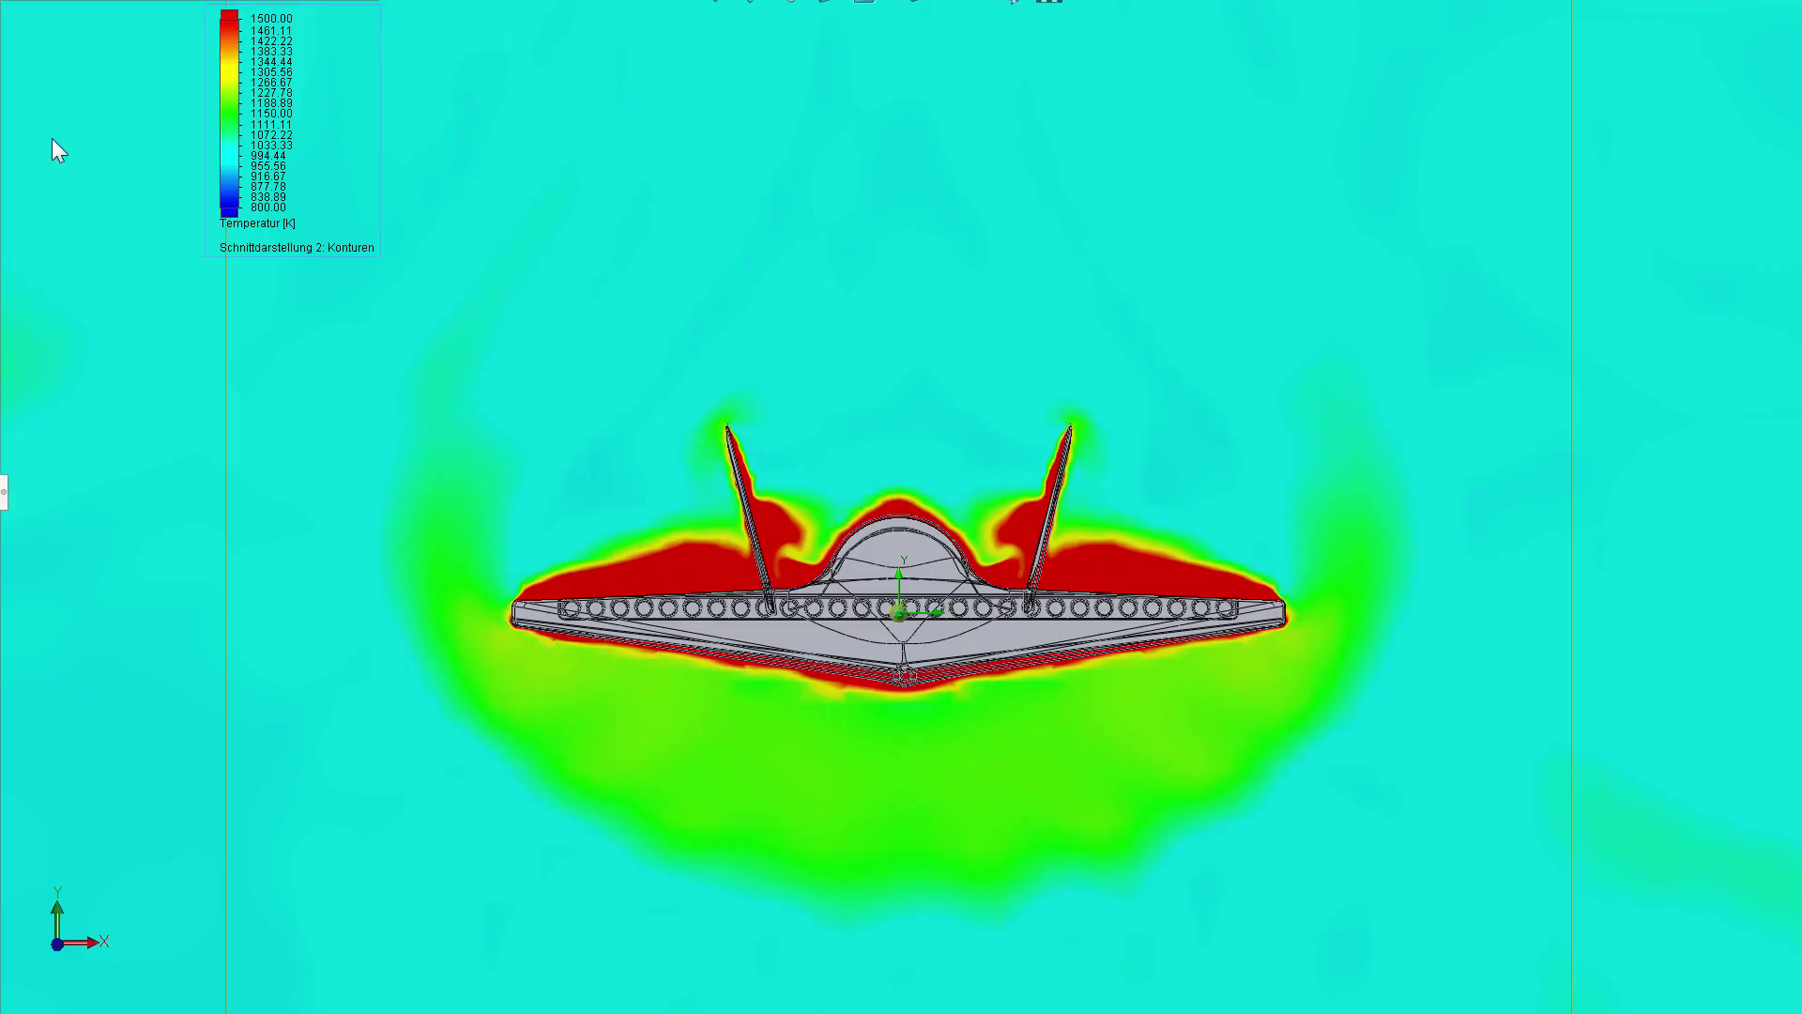
Show the feature tree and zoom out to view the whole computational domain box.
key(F9)
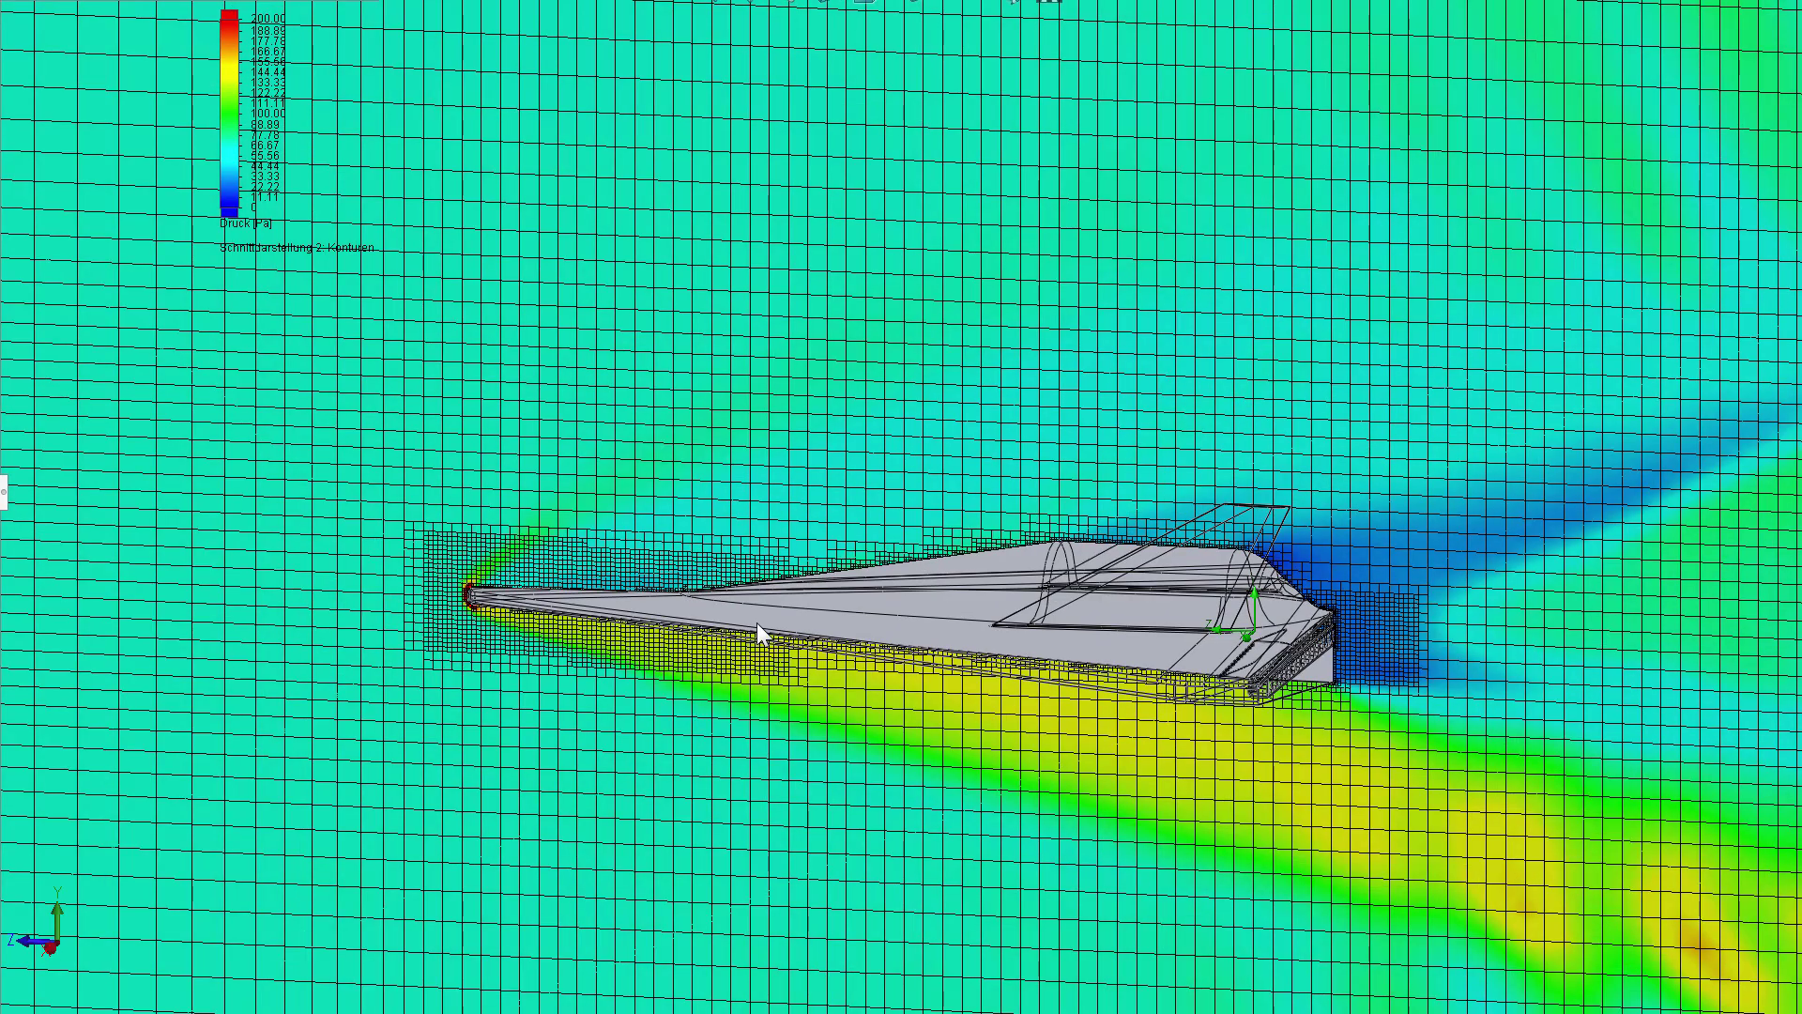
scroll(827, 695, up, 5)
mouse_move(906, 772)
middle_down()
mouse_move(1072, 615)
mouse_move(1038, 606)
middle_up()
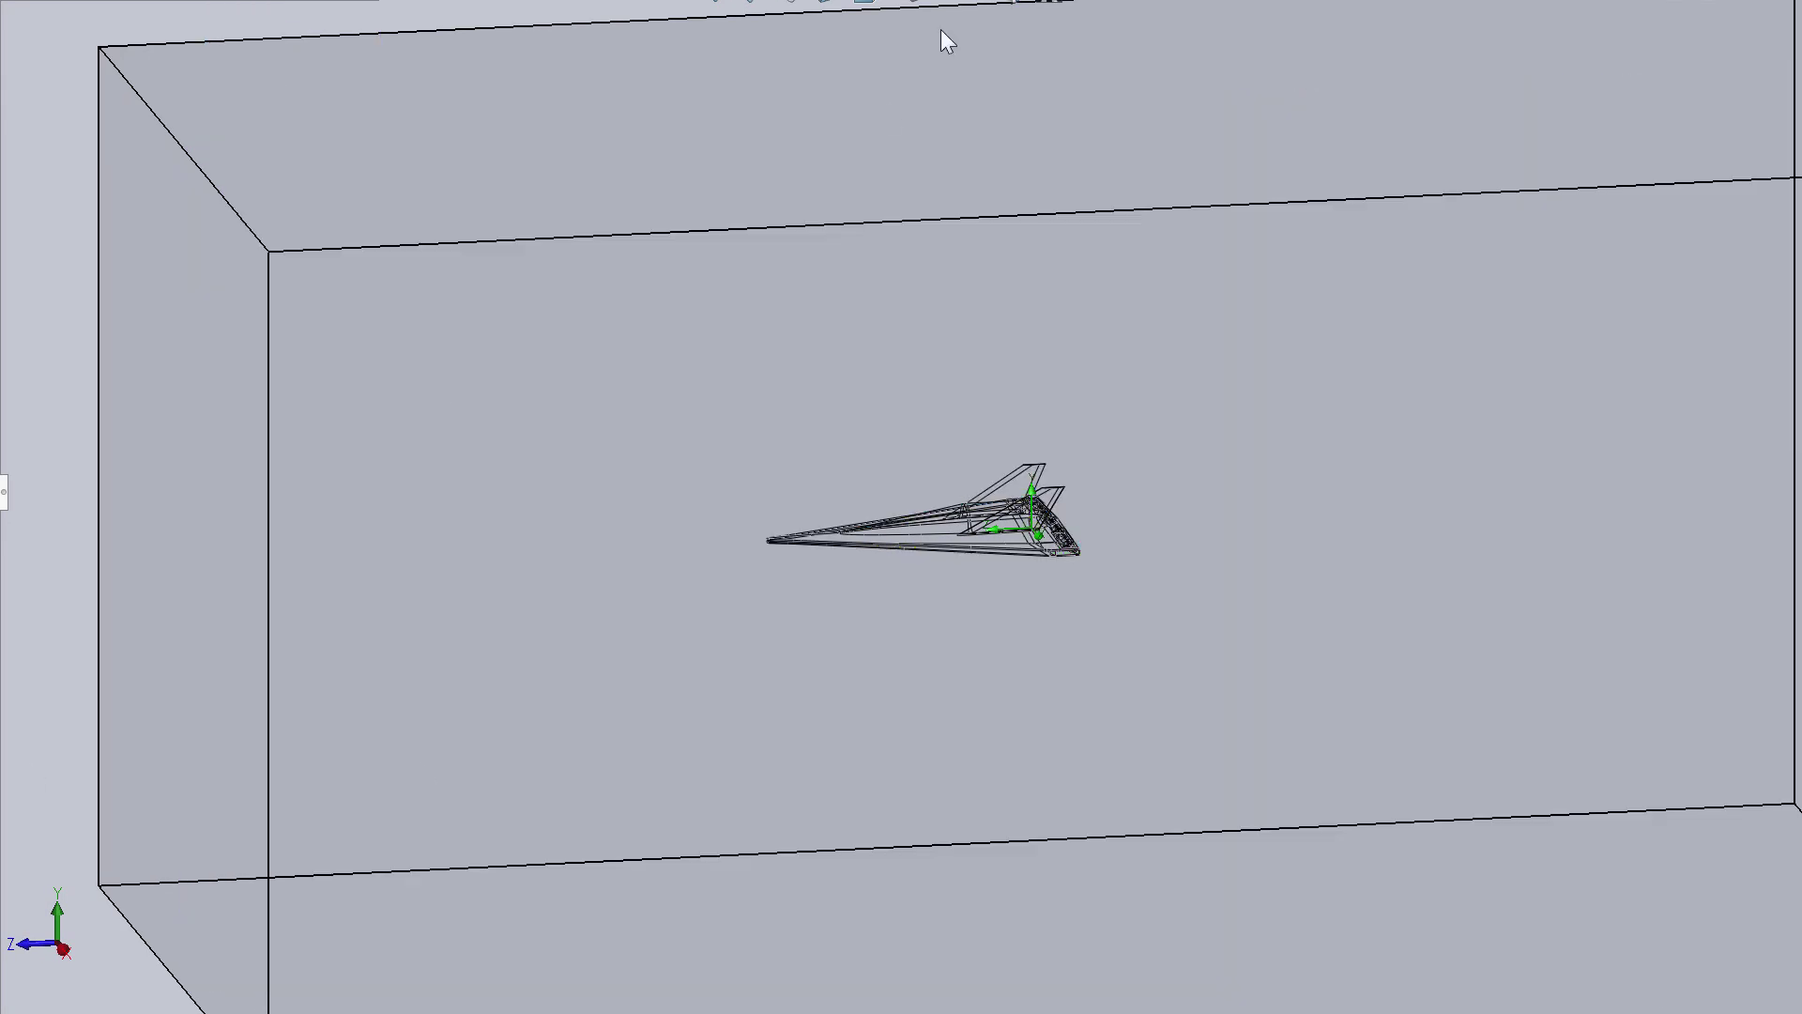
Set the aircraft to Shaded with Edges and orbit in to inspect it.
click(918, 28)
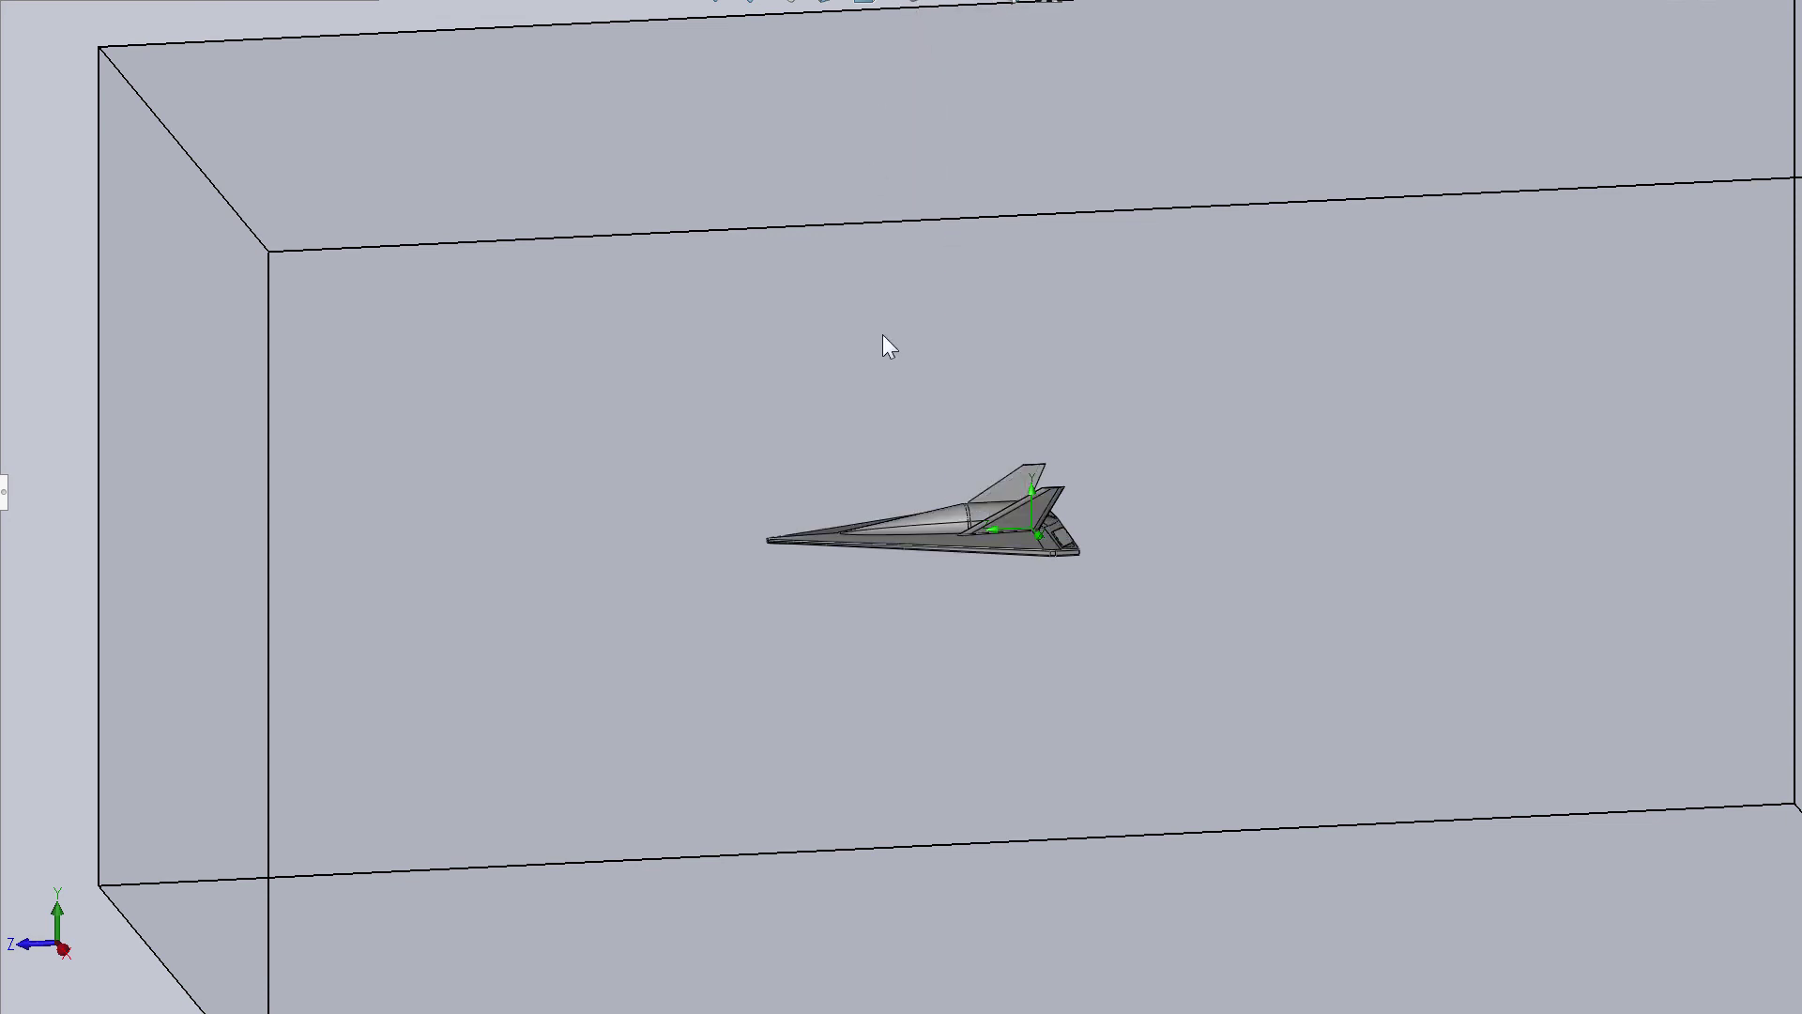
mouse_move(890, 347)
middle_down()
mouse_move(1045, 622)
mouse_move(812, 749)
mouse_move(792, 785)
middle_up()
scroll(600, 416, down, 2)
middle_drag(1373, 788, 1047, 832)
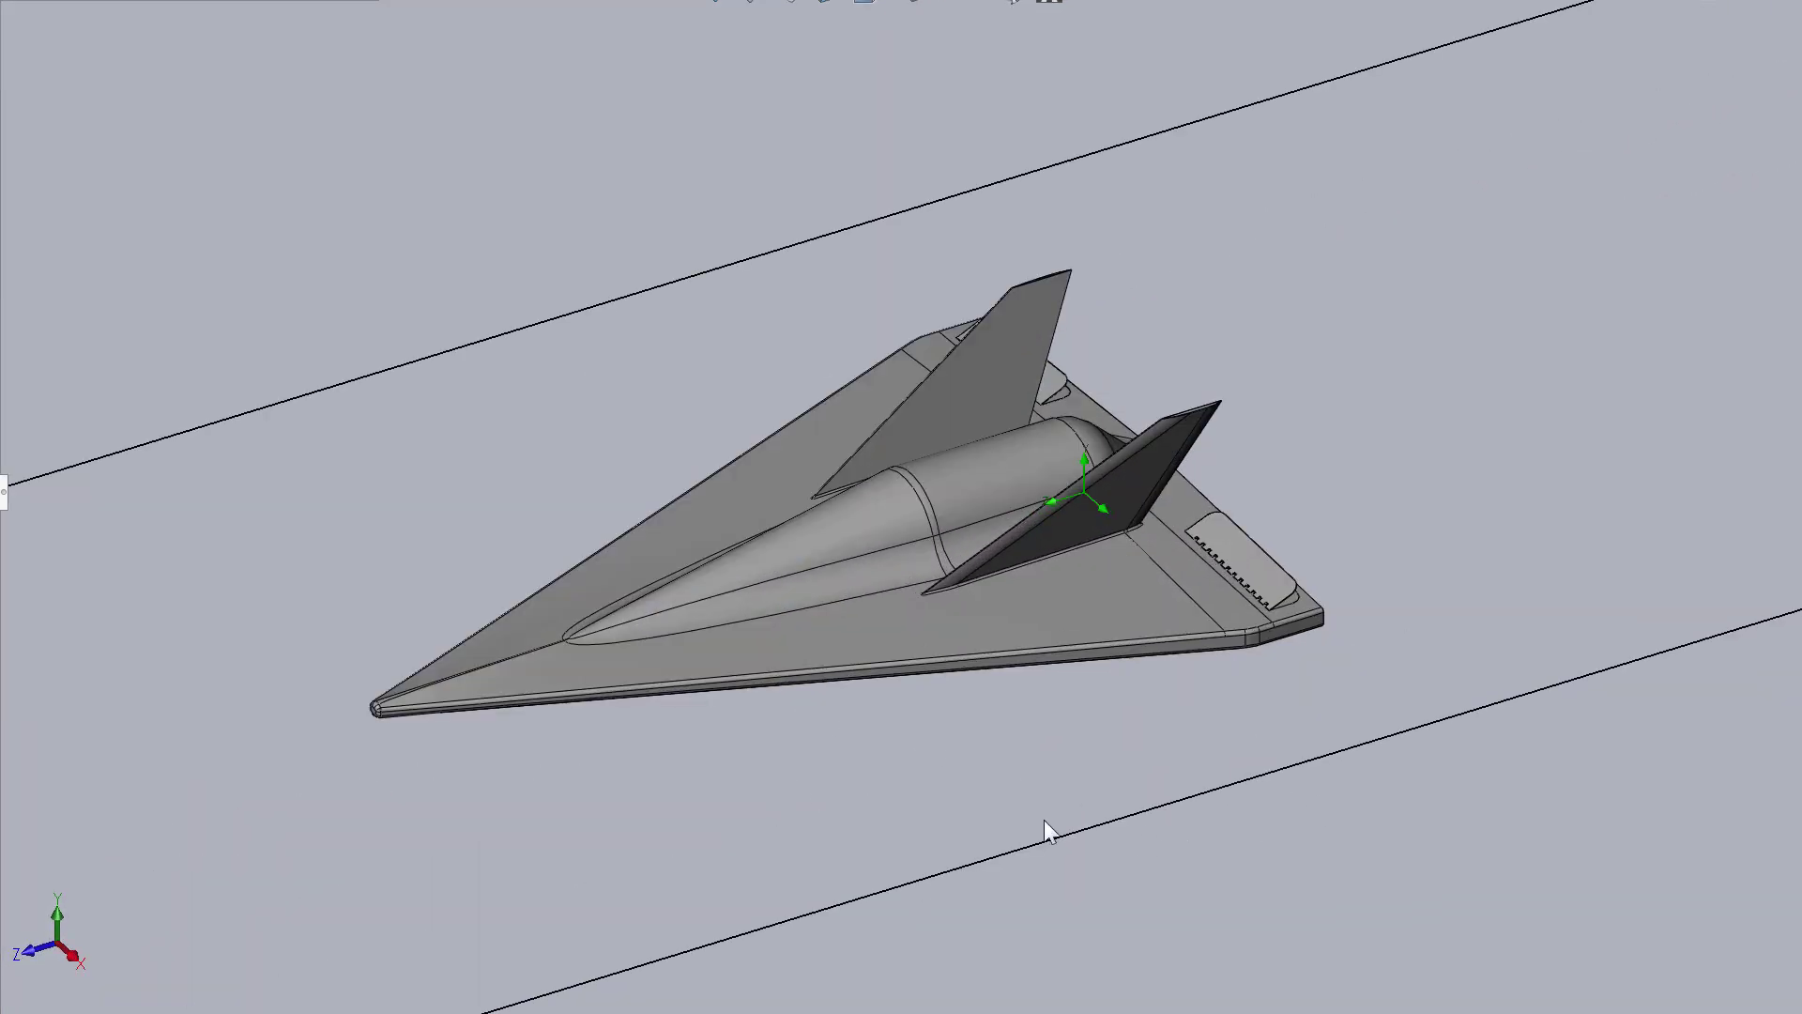
mouse_move(786, 818)
middle_down()
mouse_move(765, 813)
mouse_move(789, 798)
mouse_move(731, 781)
middle_up()
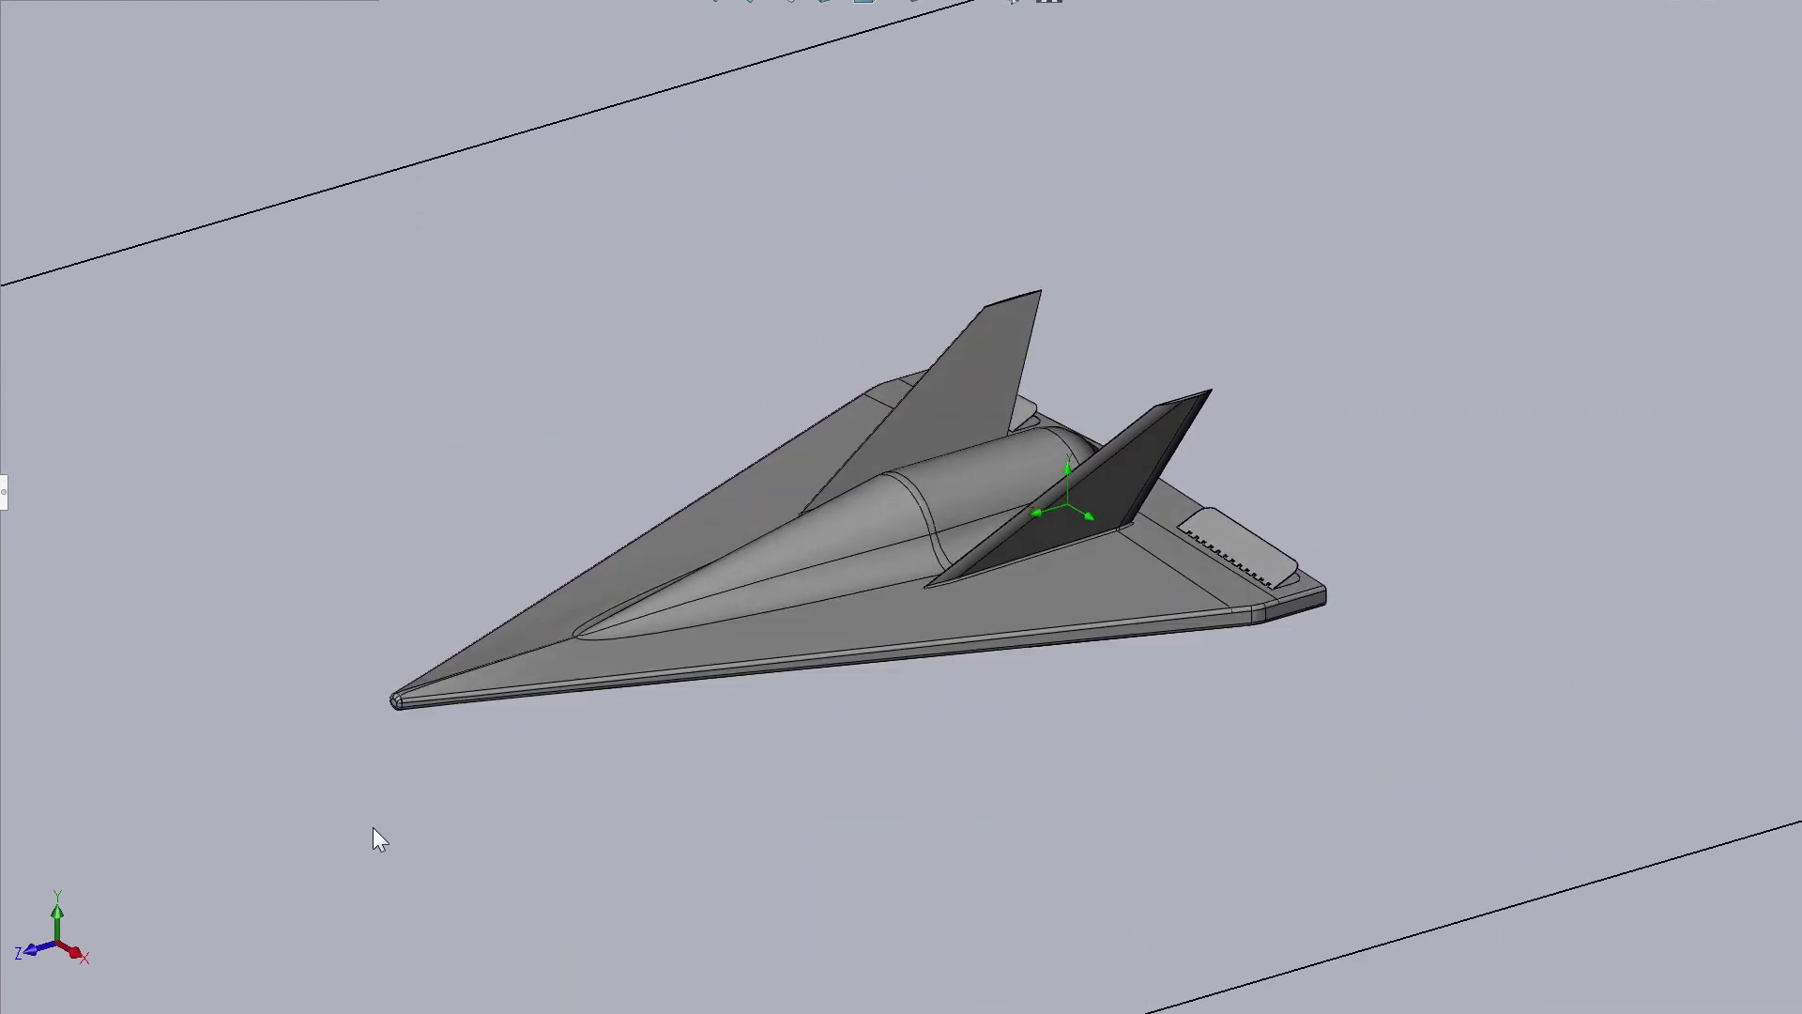
scroll(642, 794, down, 2)
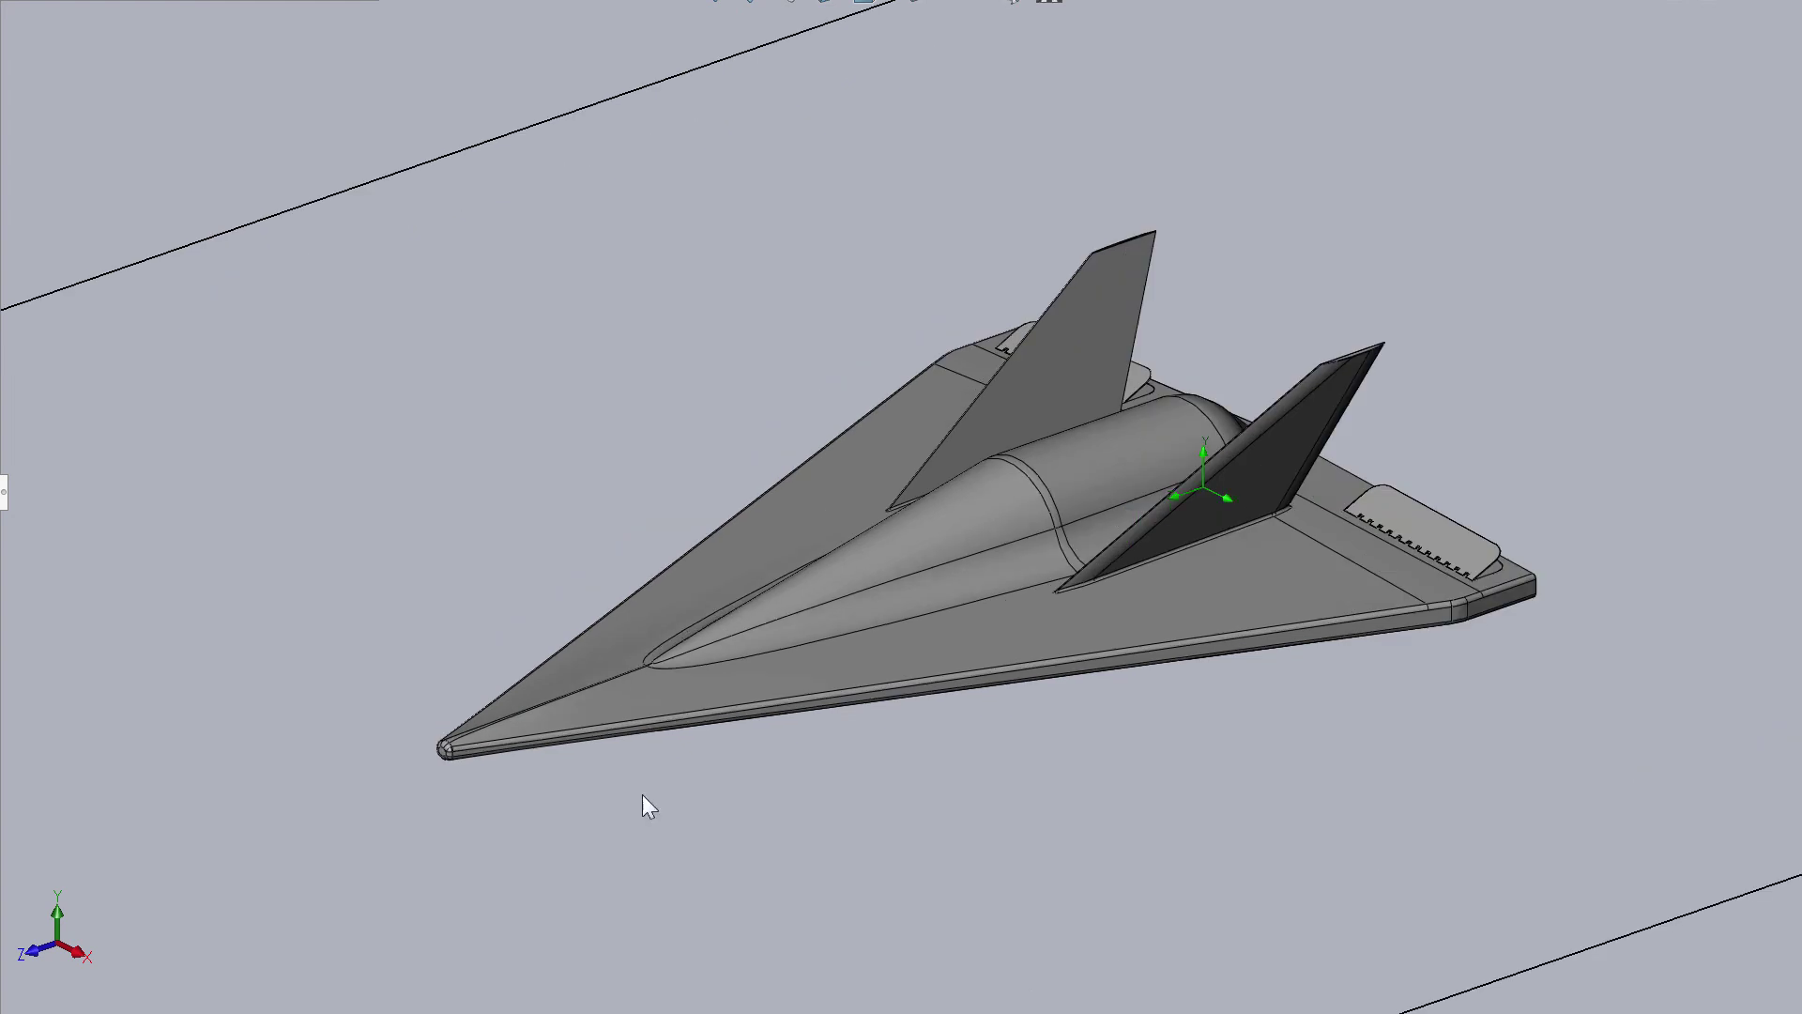
middle_drag(1277, 813, 1269, 790)
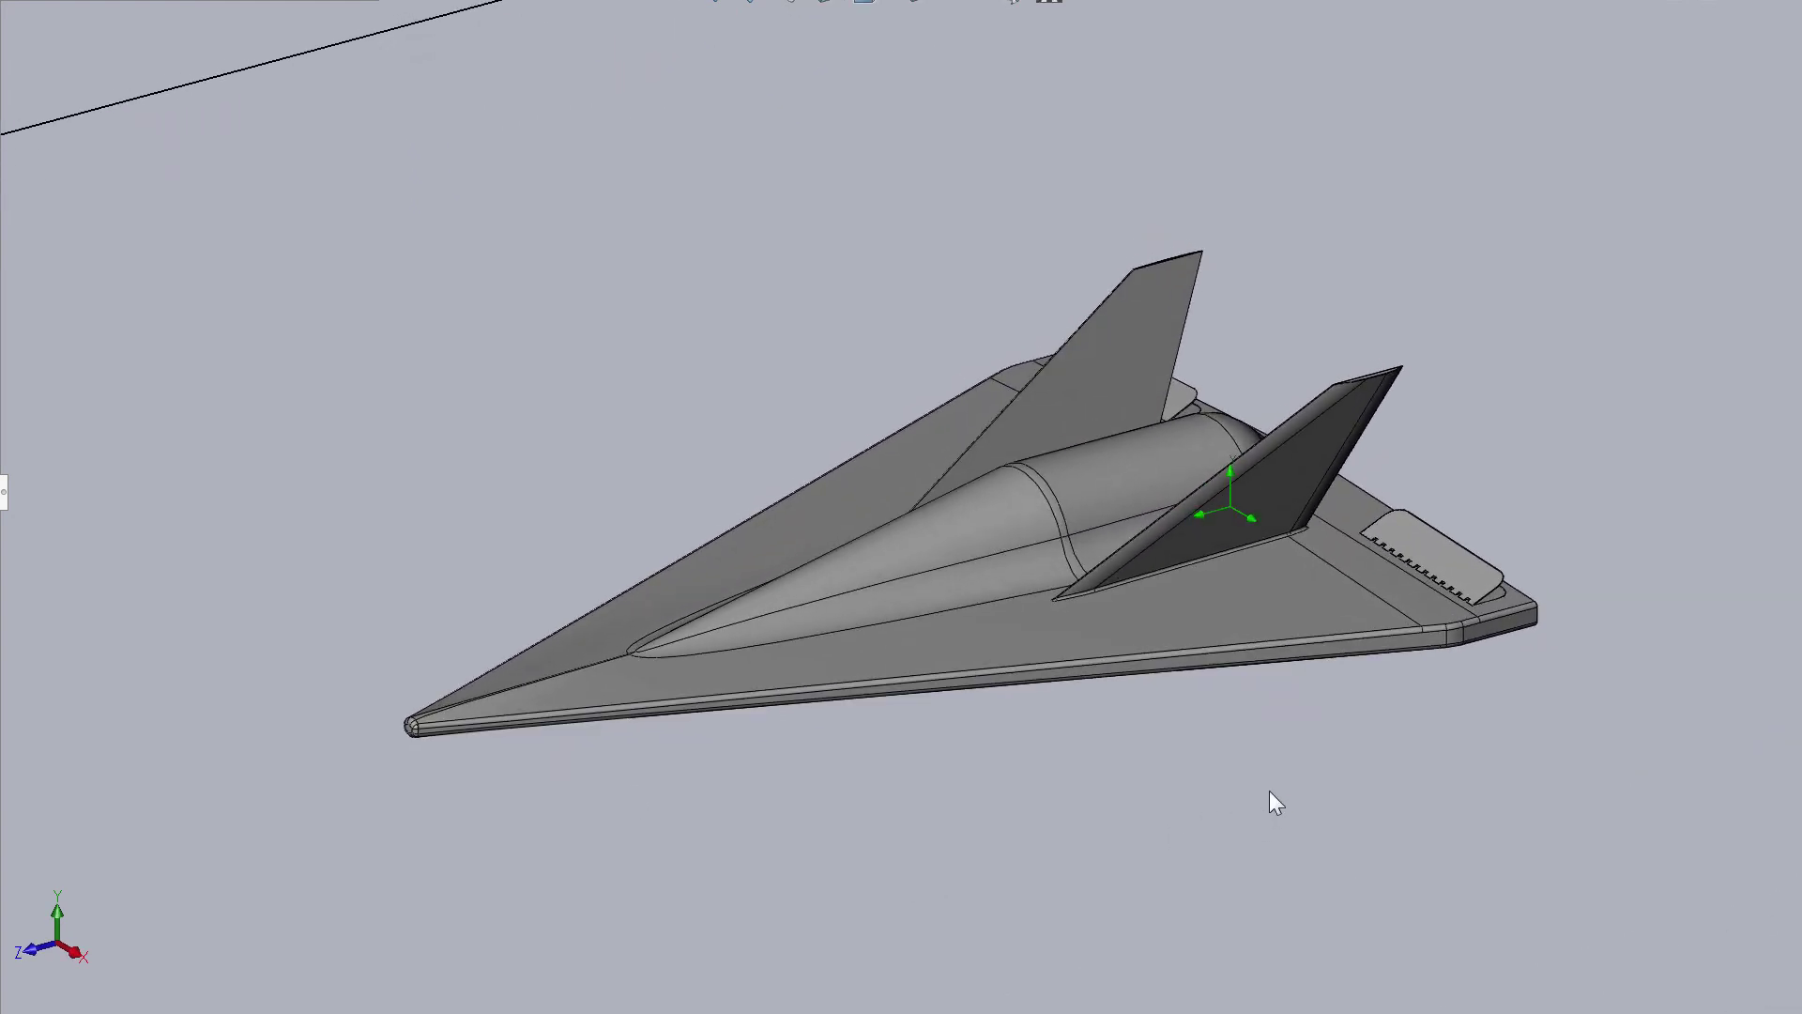
Orbit and zoom around the aircraft, ending with the whole flow-domain box in view.
mouse_move(1143, 799)
middle_down()
mouse_move(1114, 788)
mouse_move(1195, 775)
middle_up()
scroll(1168, 776, up, 2)
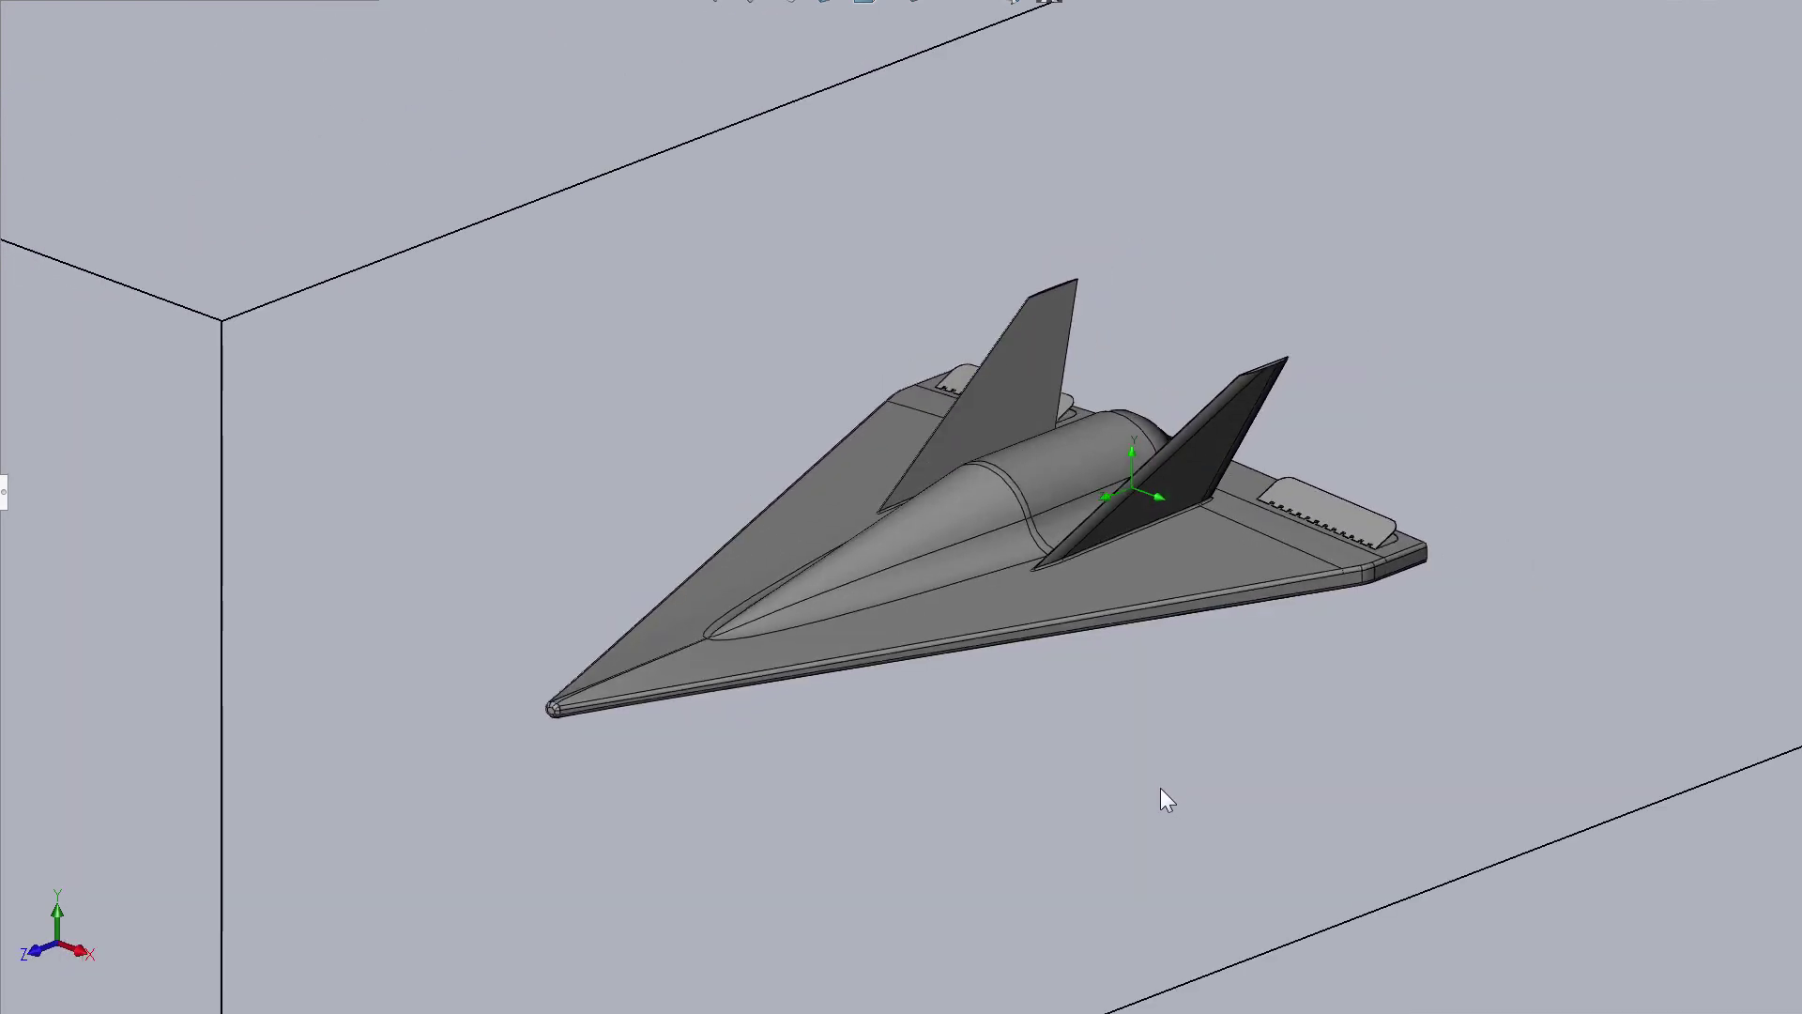
scroll(1160, 798, up, 2)
scroll(1160, 798, up, 3)
middle_drag(1145, 787, 1116, 773)
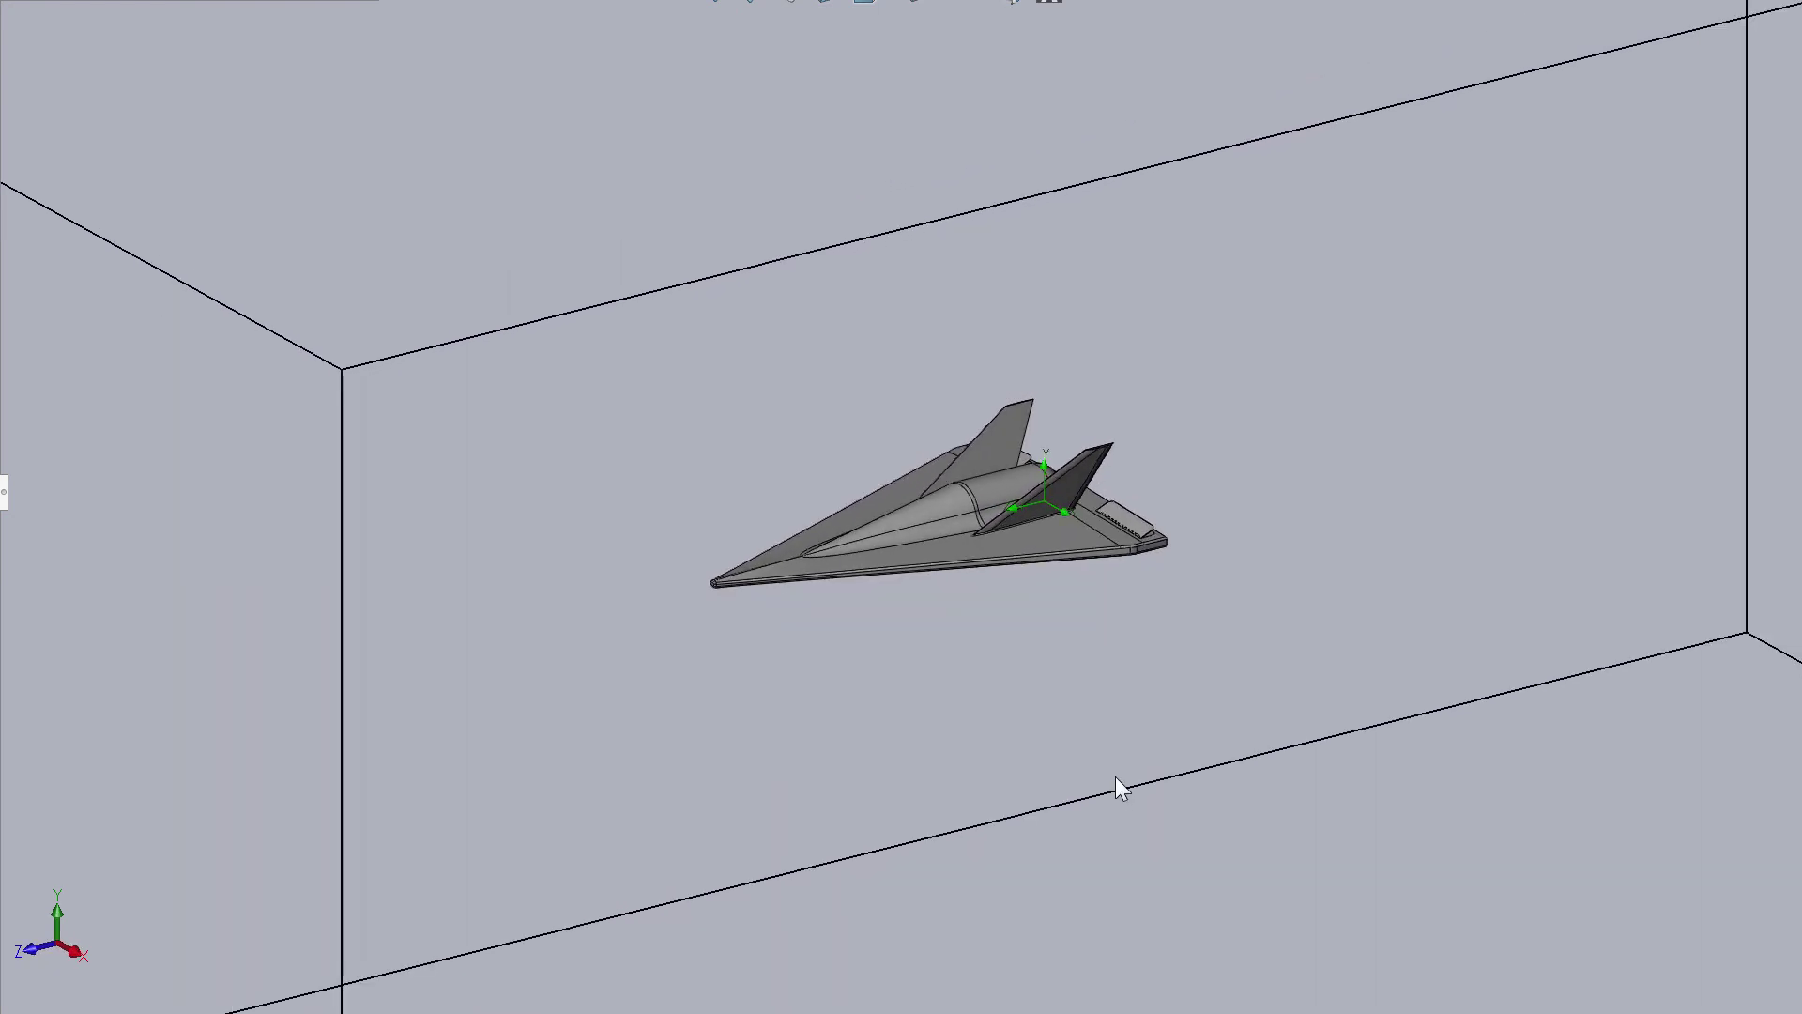
scroll(1116, 776, down, 5)
middle_drag(1119, 690, 1001, 724)
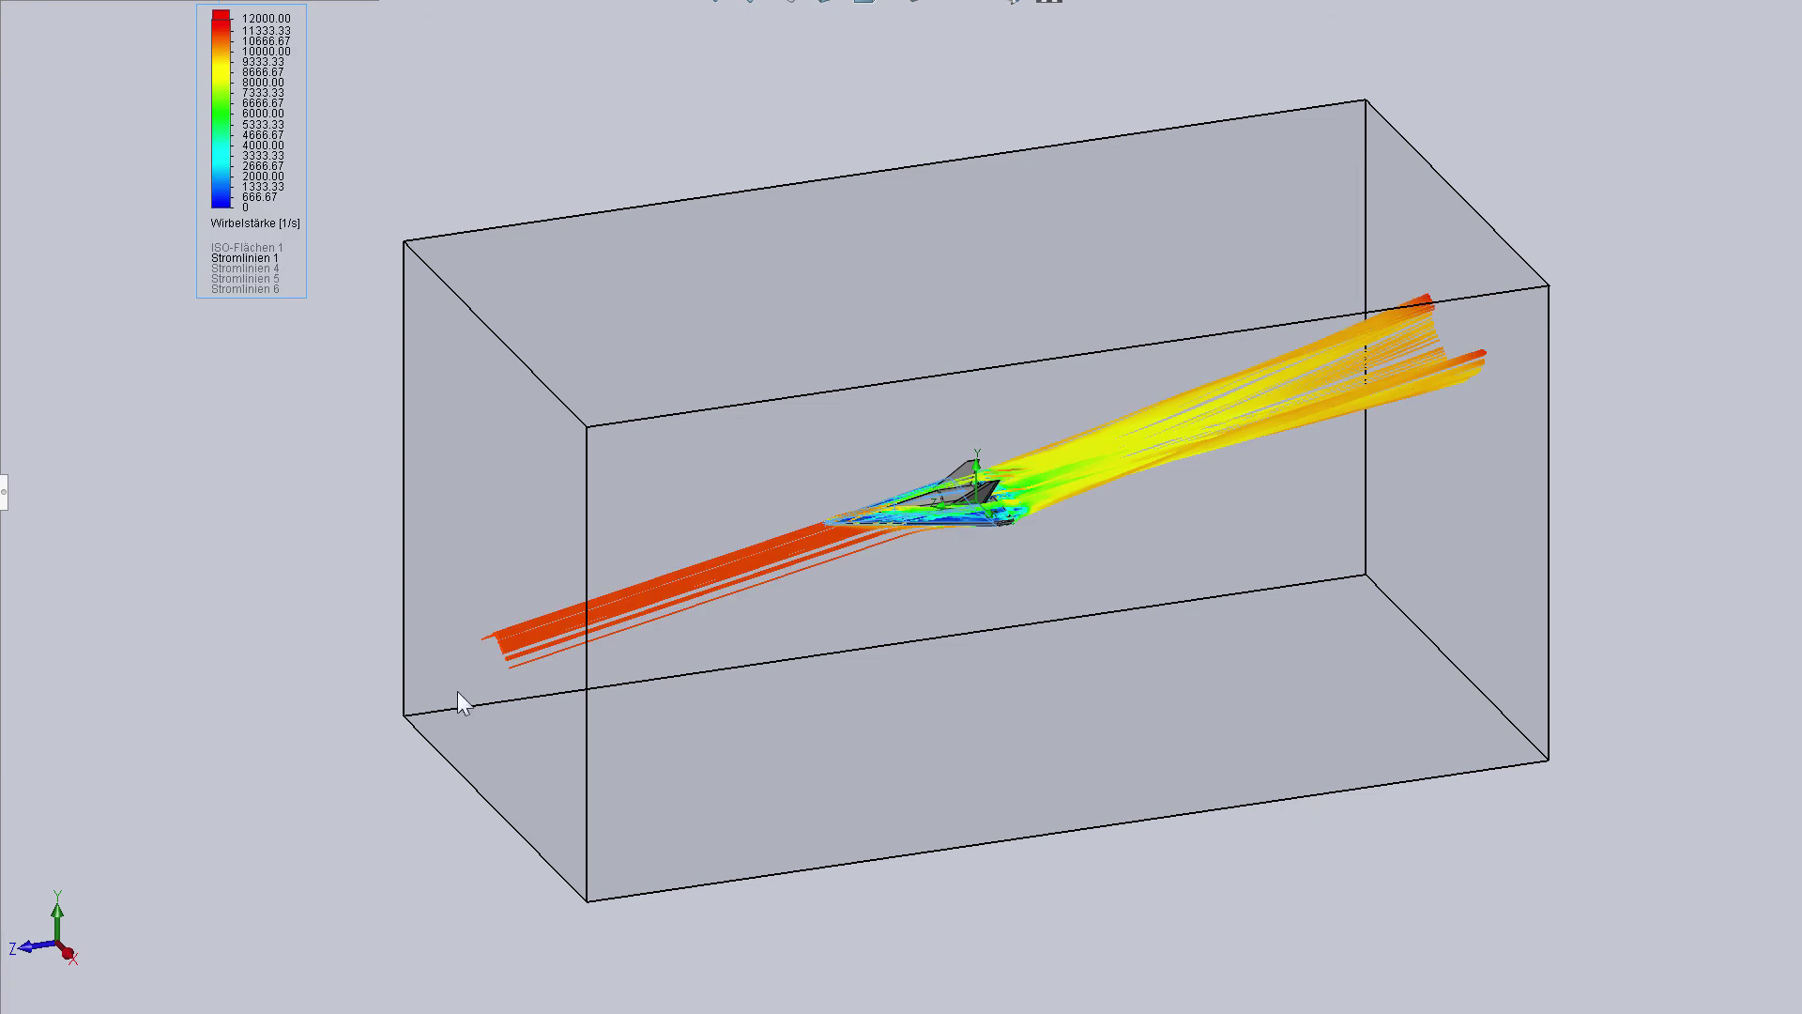
Zoom and rotate the view around the aircraft and its vorticity streamlines.
scroll(548, 696, down, 2)
scroll(853, 558, down, 3)
scroll(942, 478, up, 6)
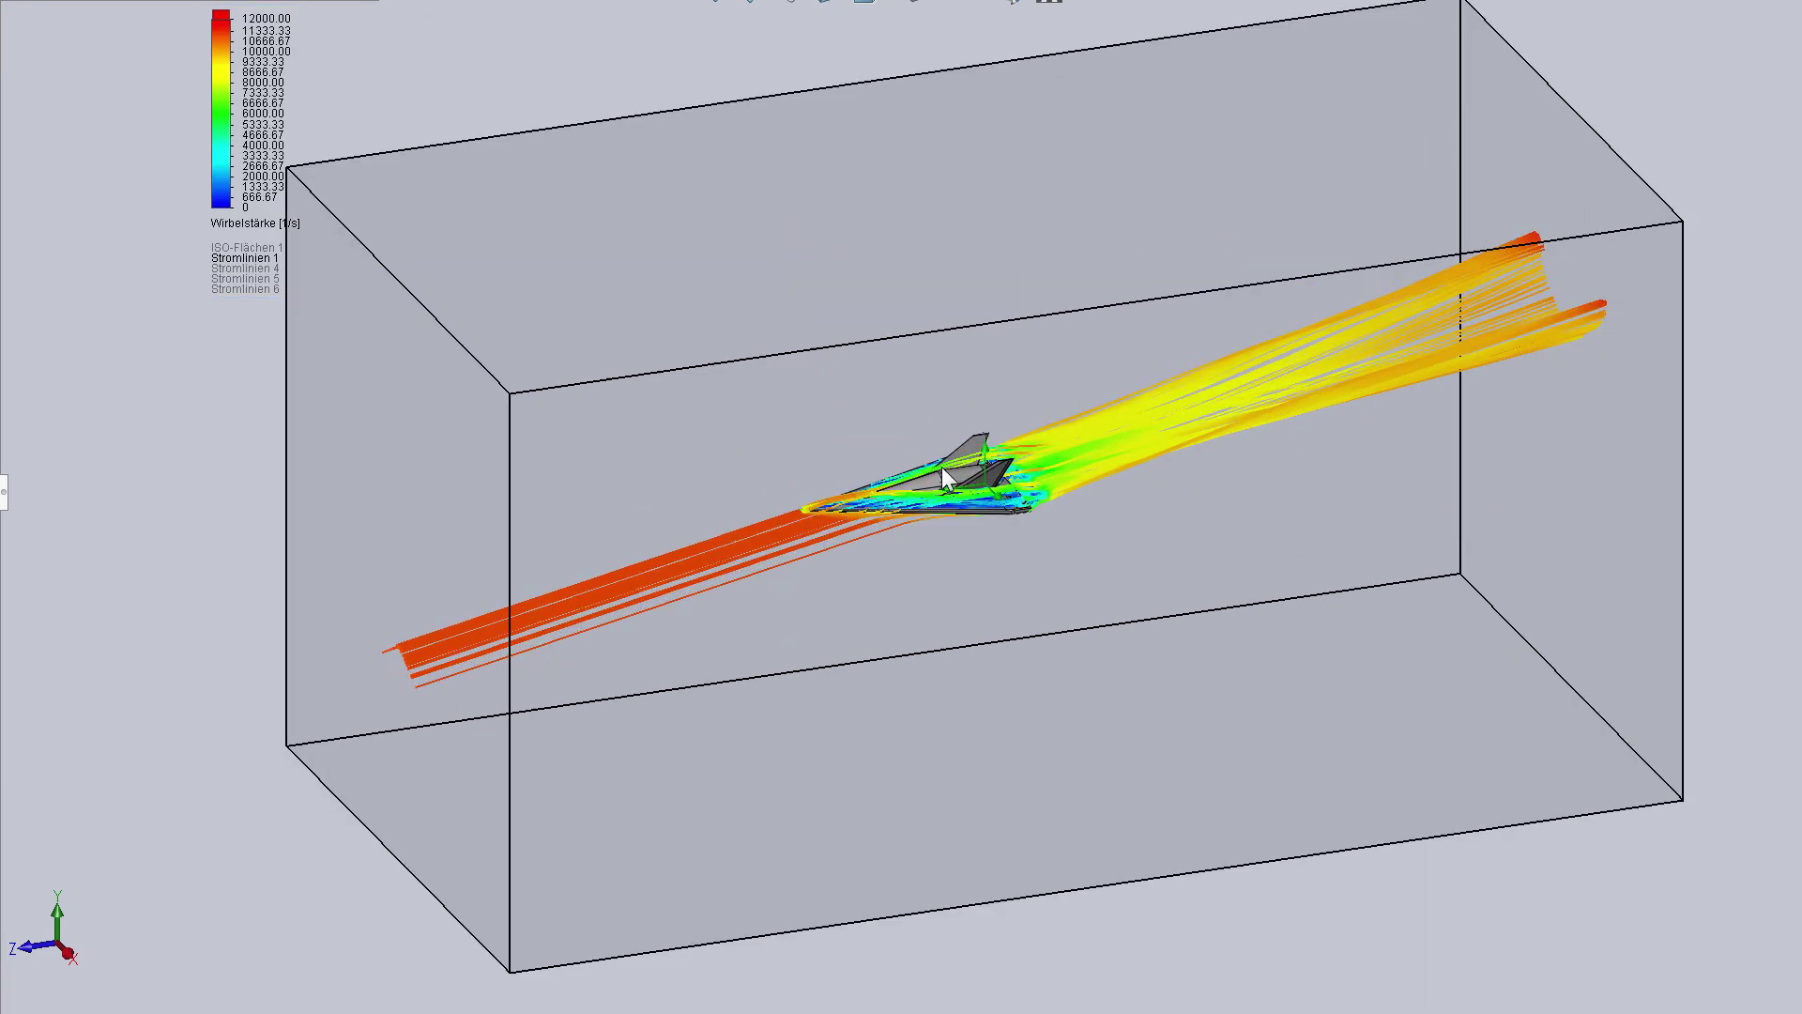
scroll(942, 466, up, 2)
scroll(949, 564, up, 4)
scroll(958, 581, up, 3)
mouse_move(1057, 624)
middle_down()
mouse_move(616, 735)
mouse_move(986, 616)
mouse_move(1207, 516)
mouse_move(1373, 297)
mouse_move(1199, 692)
mouse_move(1126, 714)
middle_up()
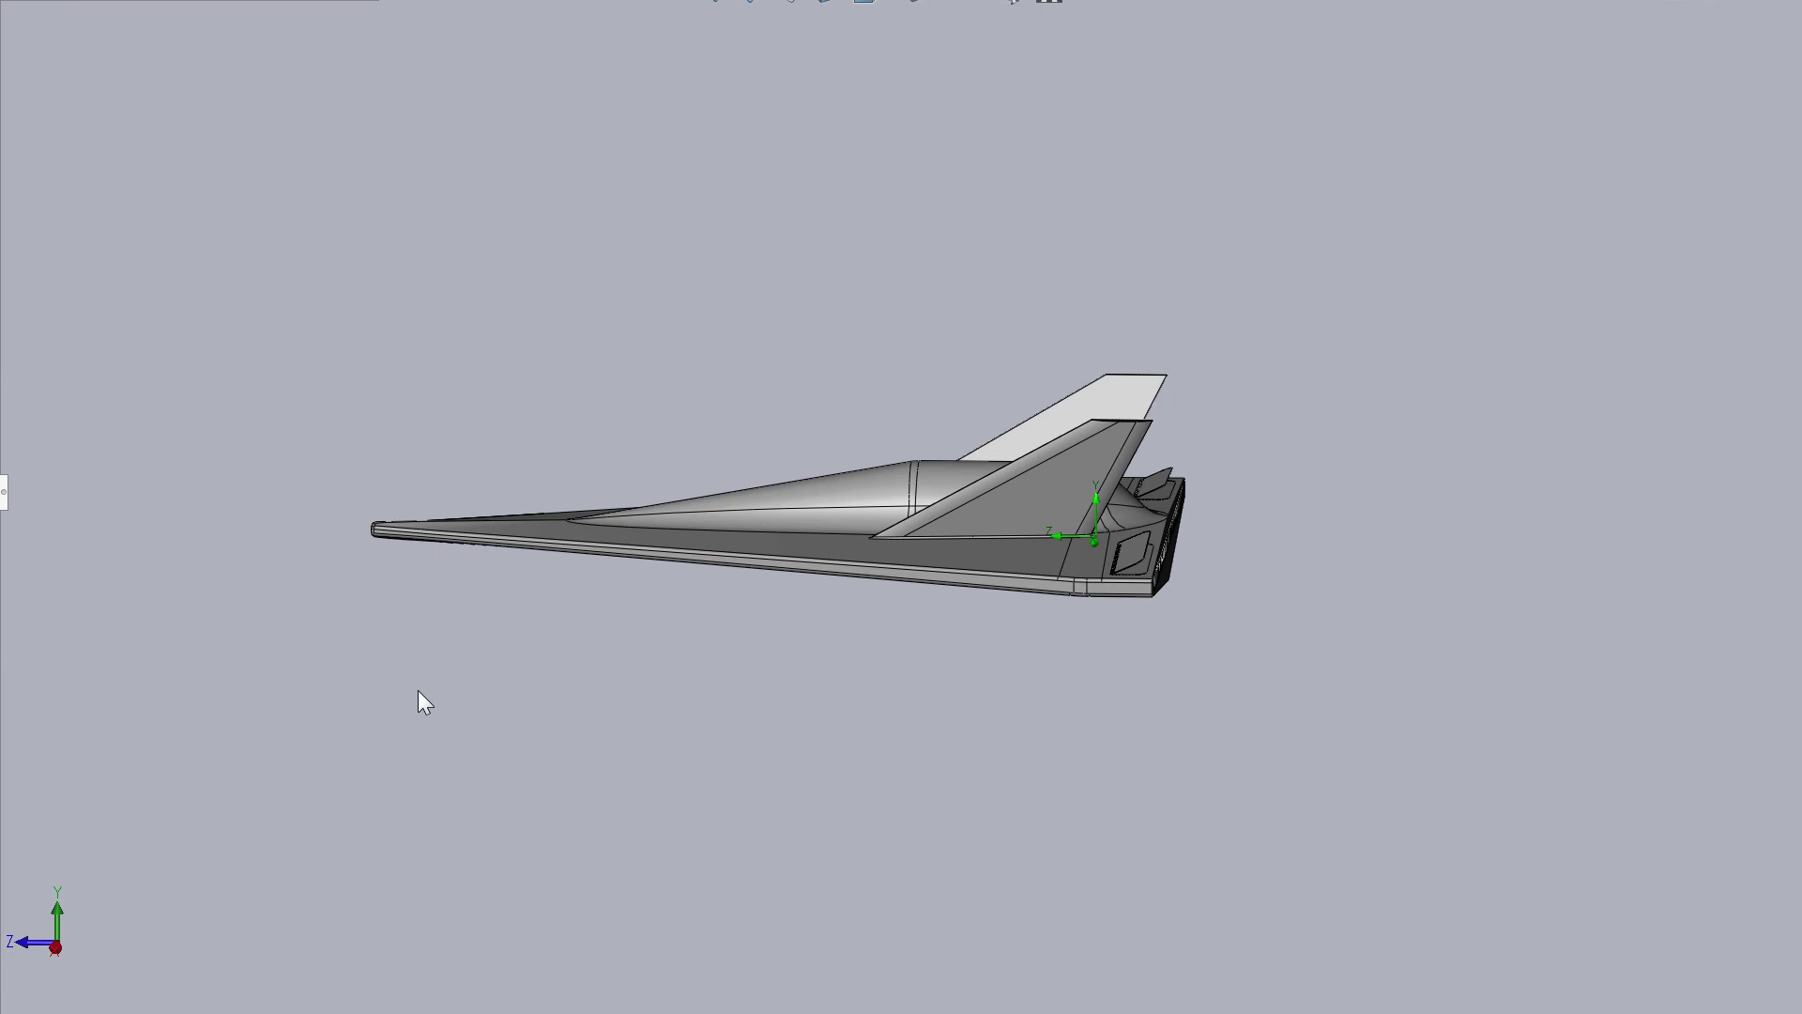
Orbit to a perspective view of the shaded aircraft and zoom in on it.
mouse_move(423, 699)
middle_down()
mouse_move(555, 832)
mouse_move(591, 815)
mouse_move(472, 773)
mouse_move(585, 653)
mouse_move(524, 624)
middle_up()
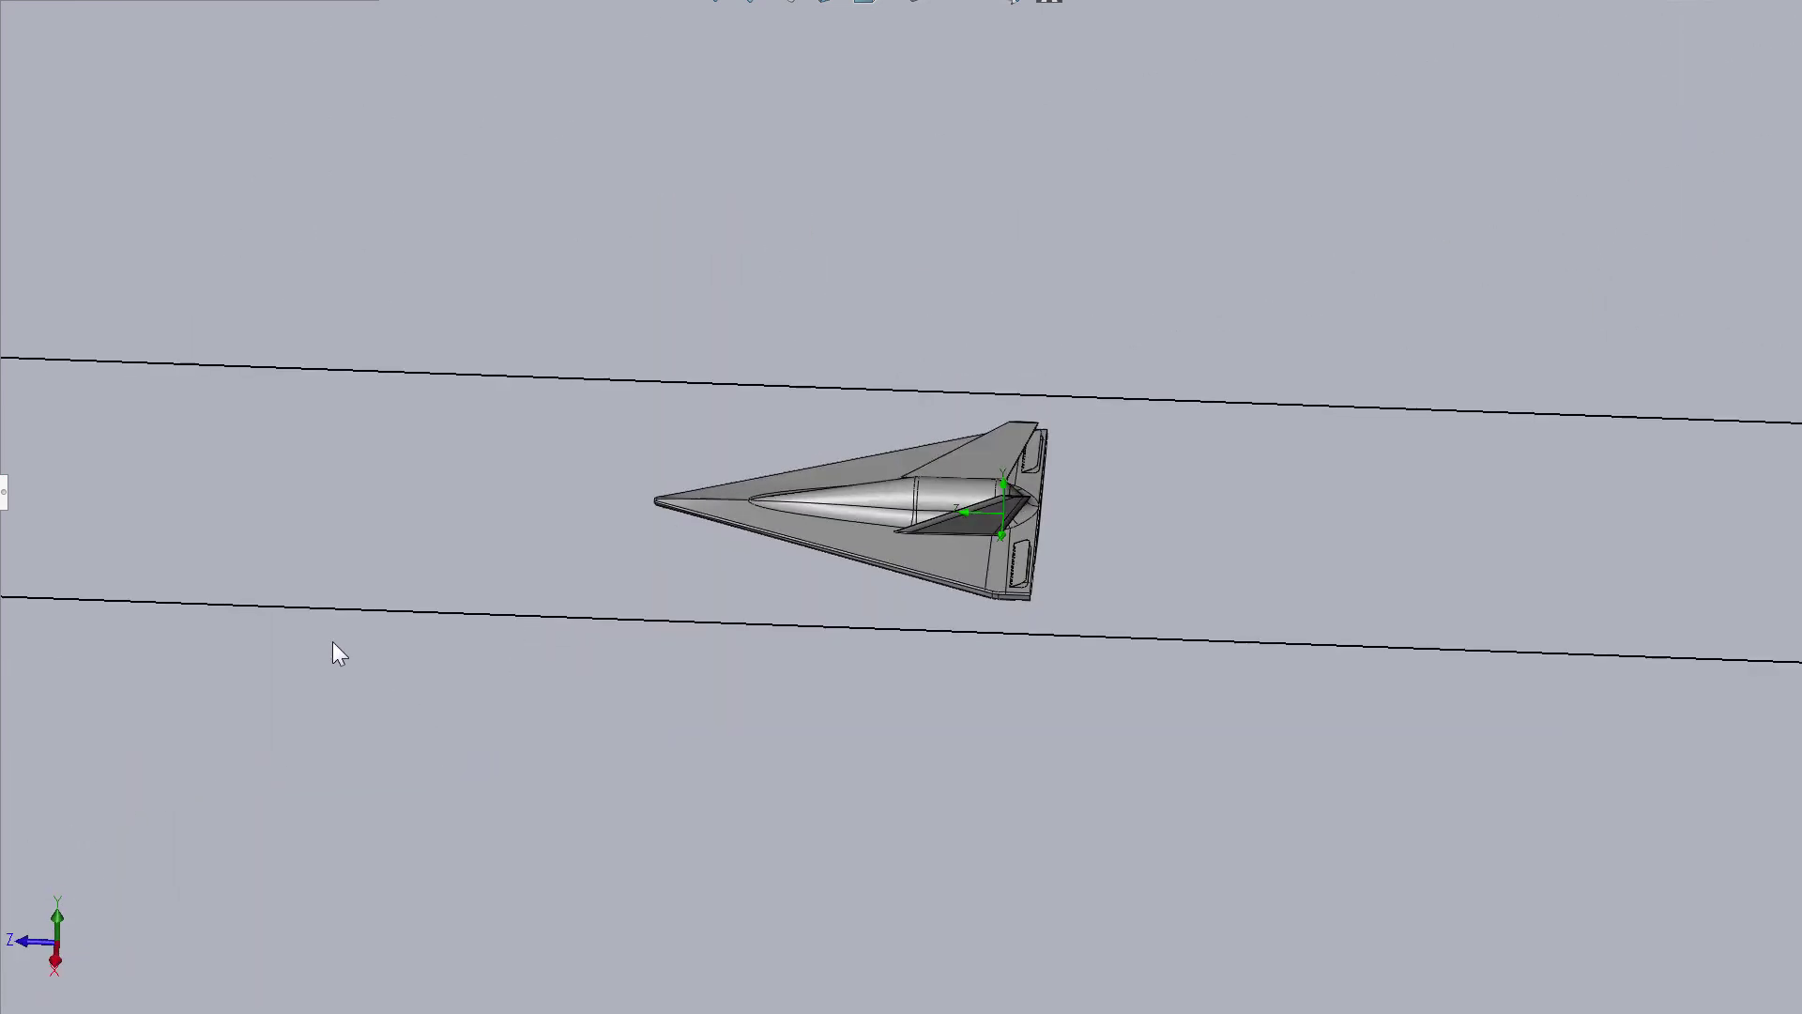
mouse_move(338, 653)
middle_down()
mouse_move(178, 752)
mouse_move(302, 705)
mouse_move(451, 573)
middle_up()
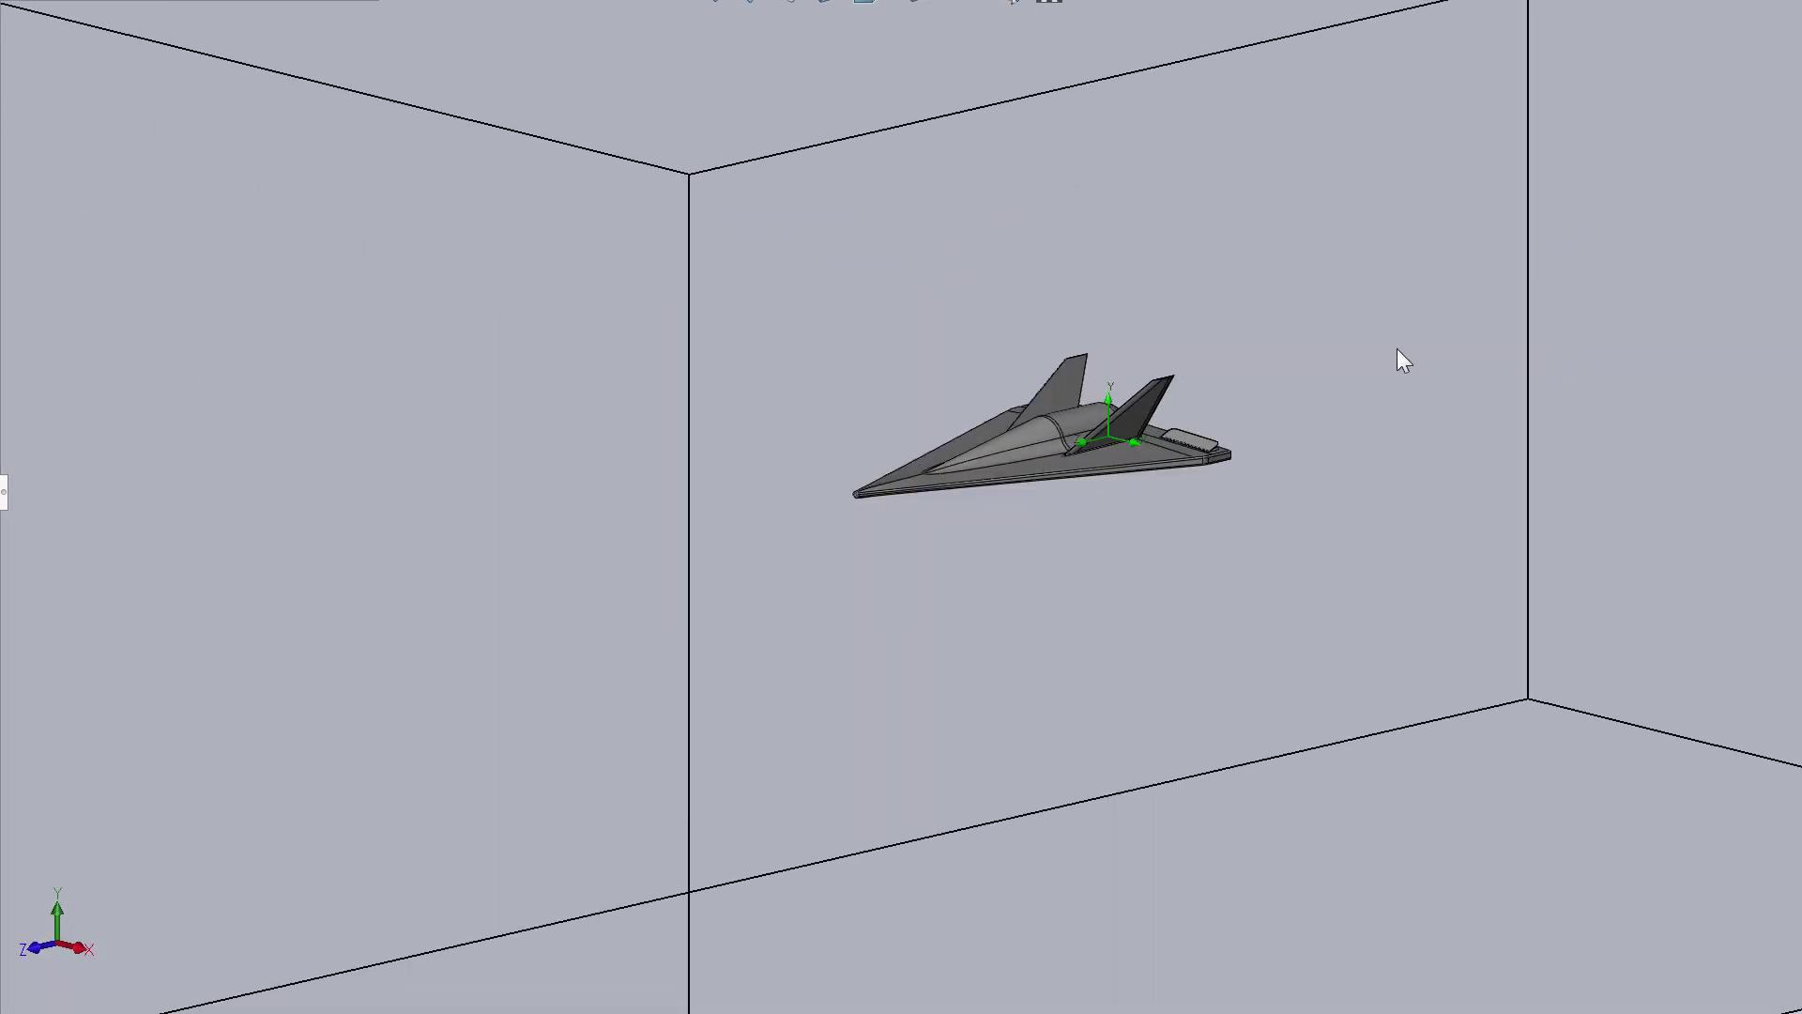
scroll(1204, 547, down, 2)
scroll(1062, 275, down, 3)
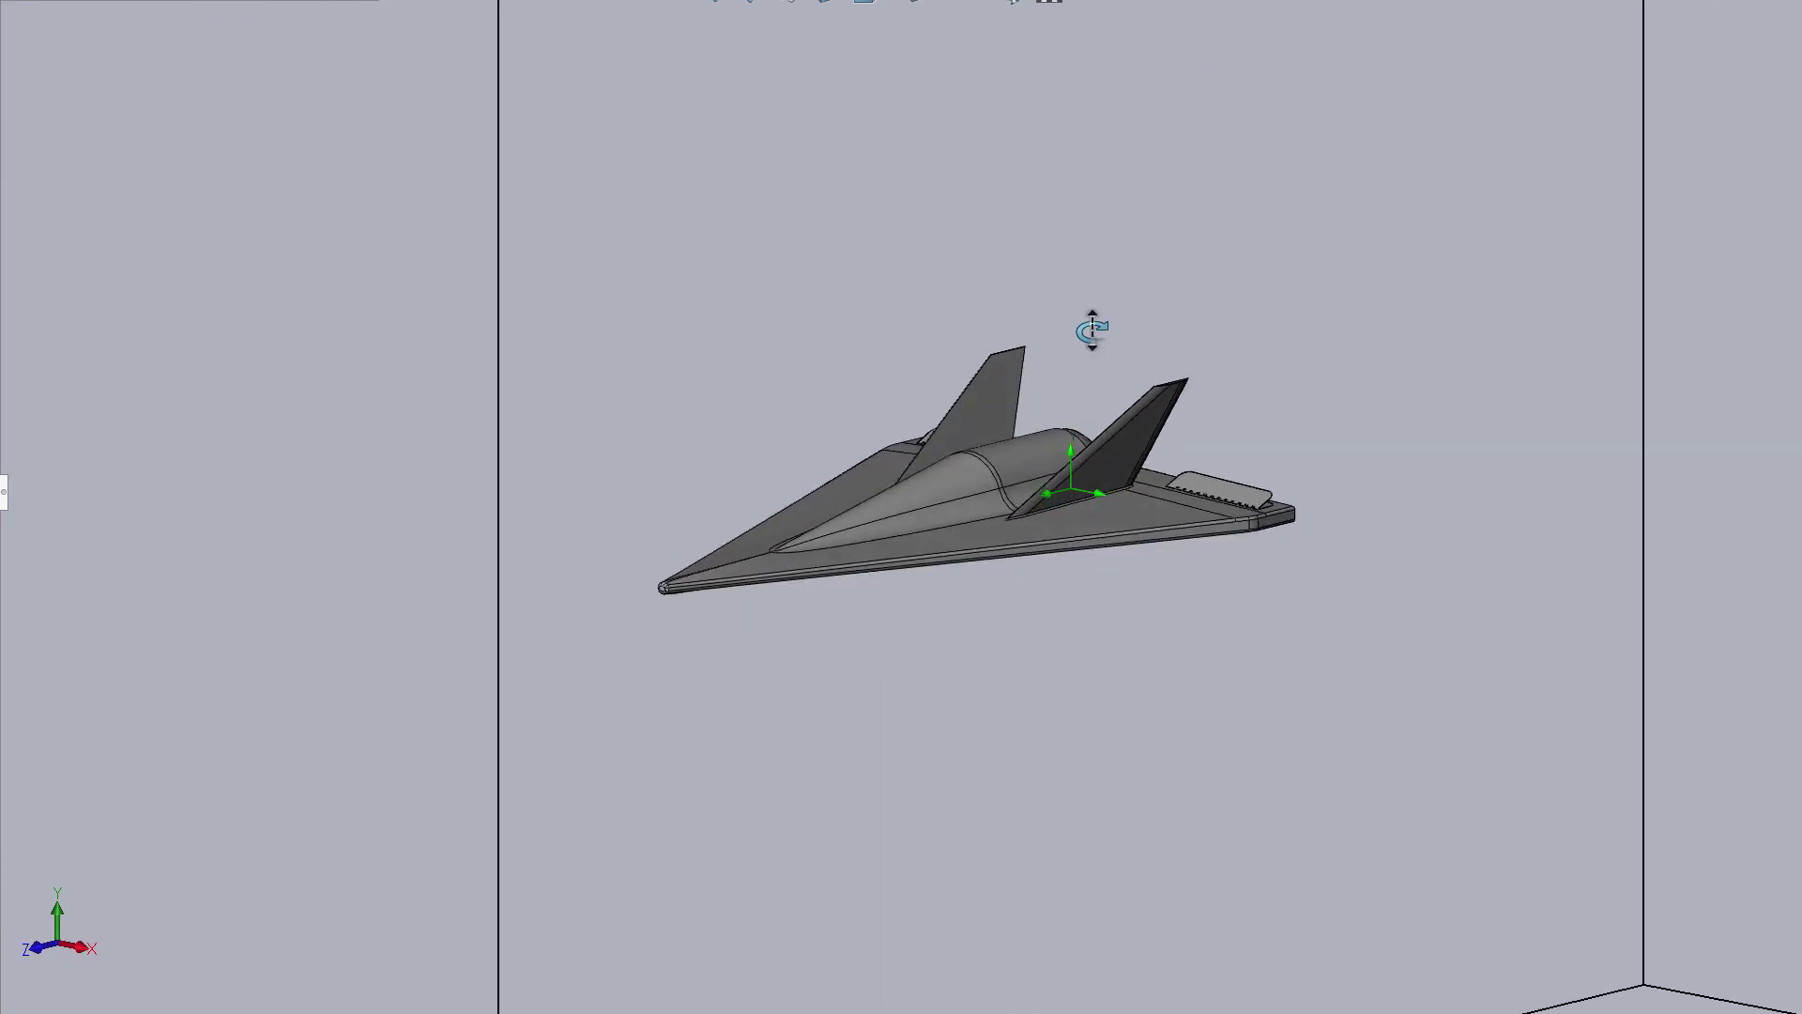